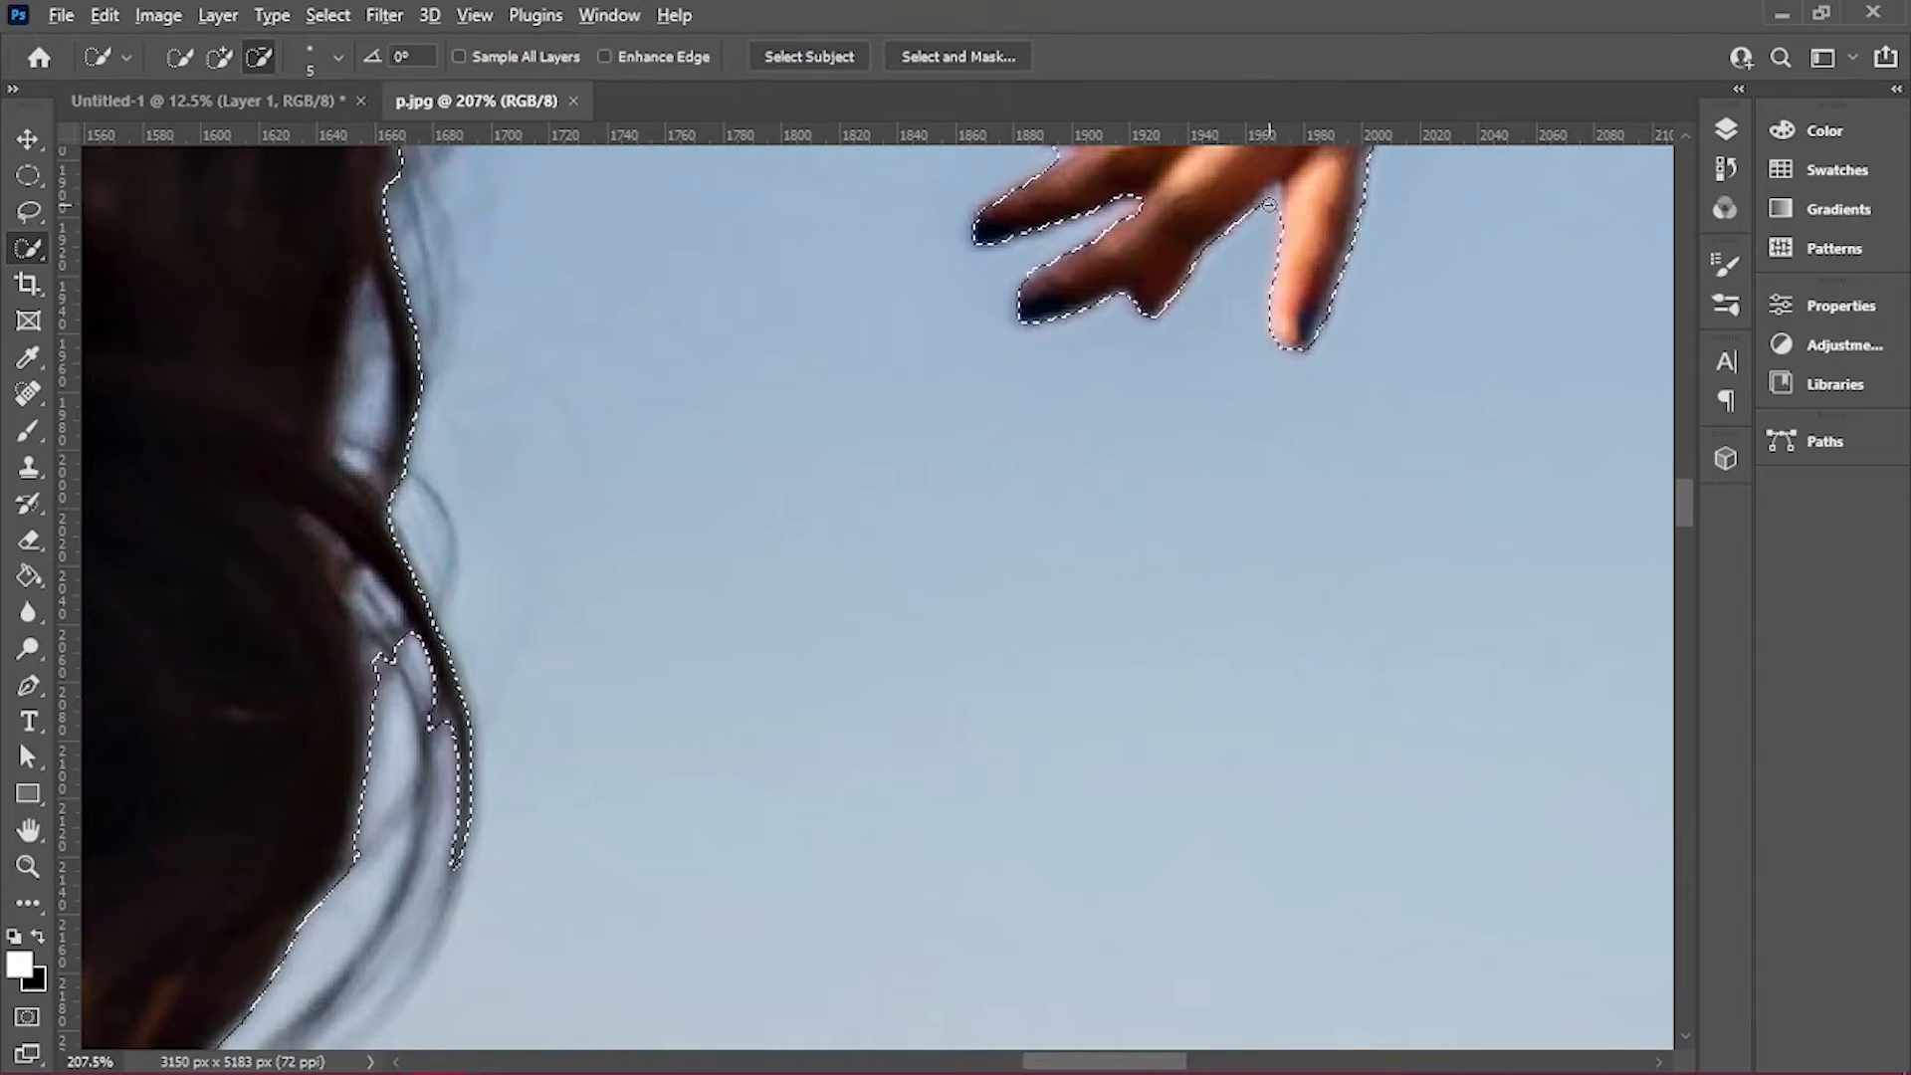
Refine the quick selection along the dancer's hand, raised arms and elbow so it follows their edges
scroll(1144, 298, up, 5)
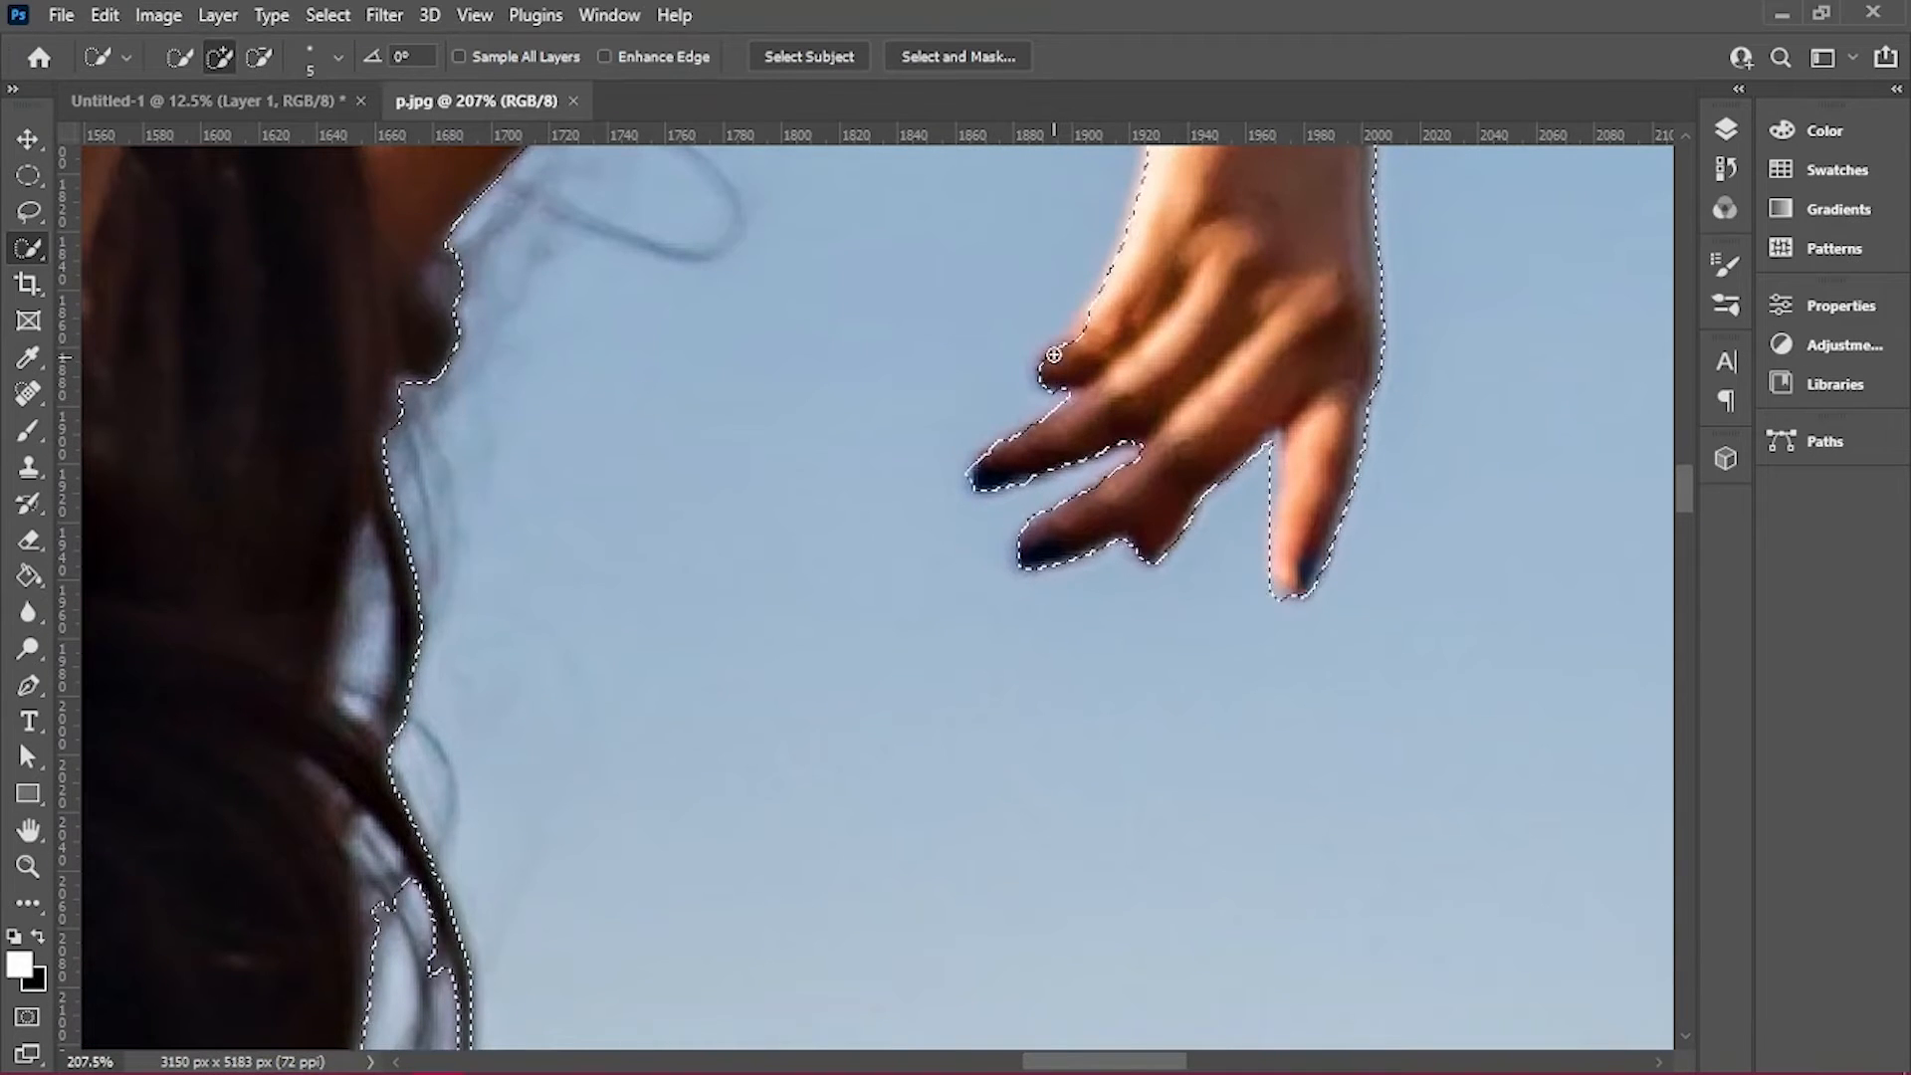
scroll(1242, 464, up, 9)
scroll(1241, 464, up, 5)
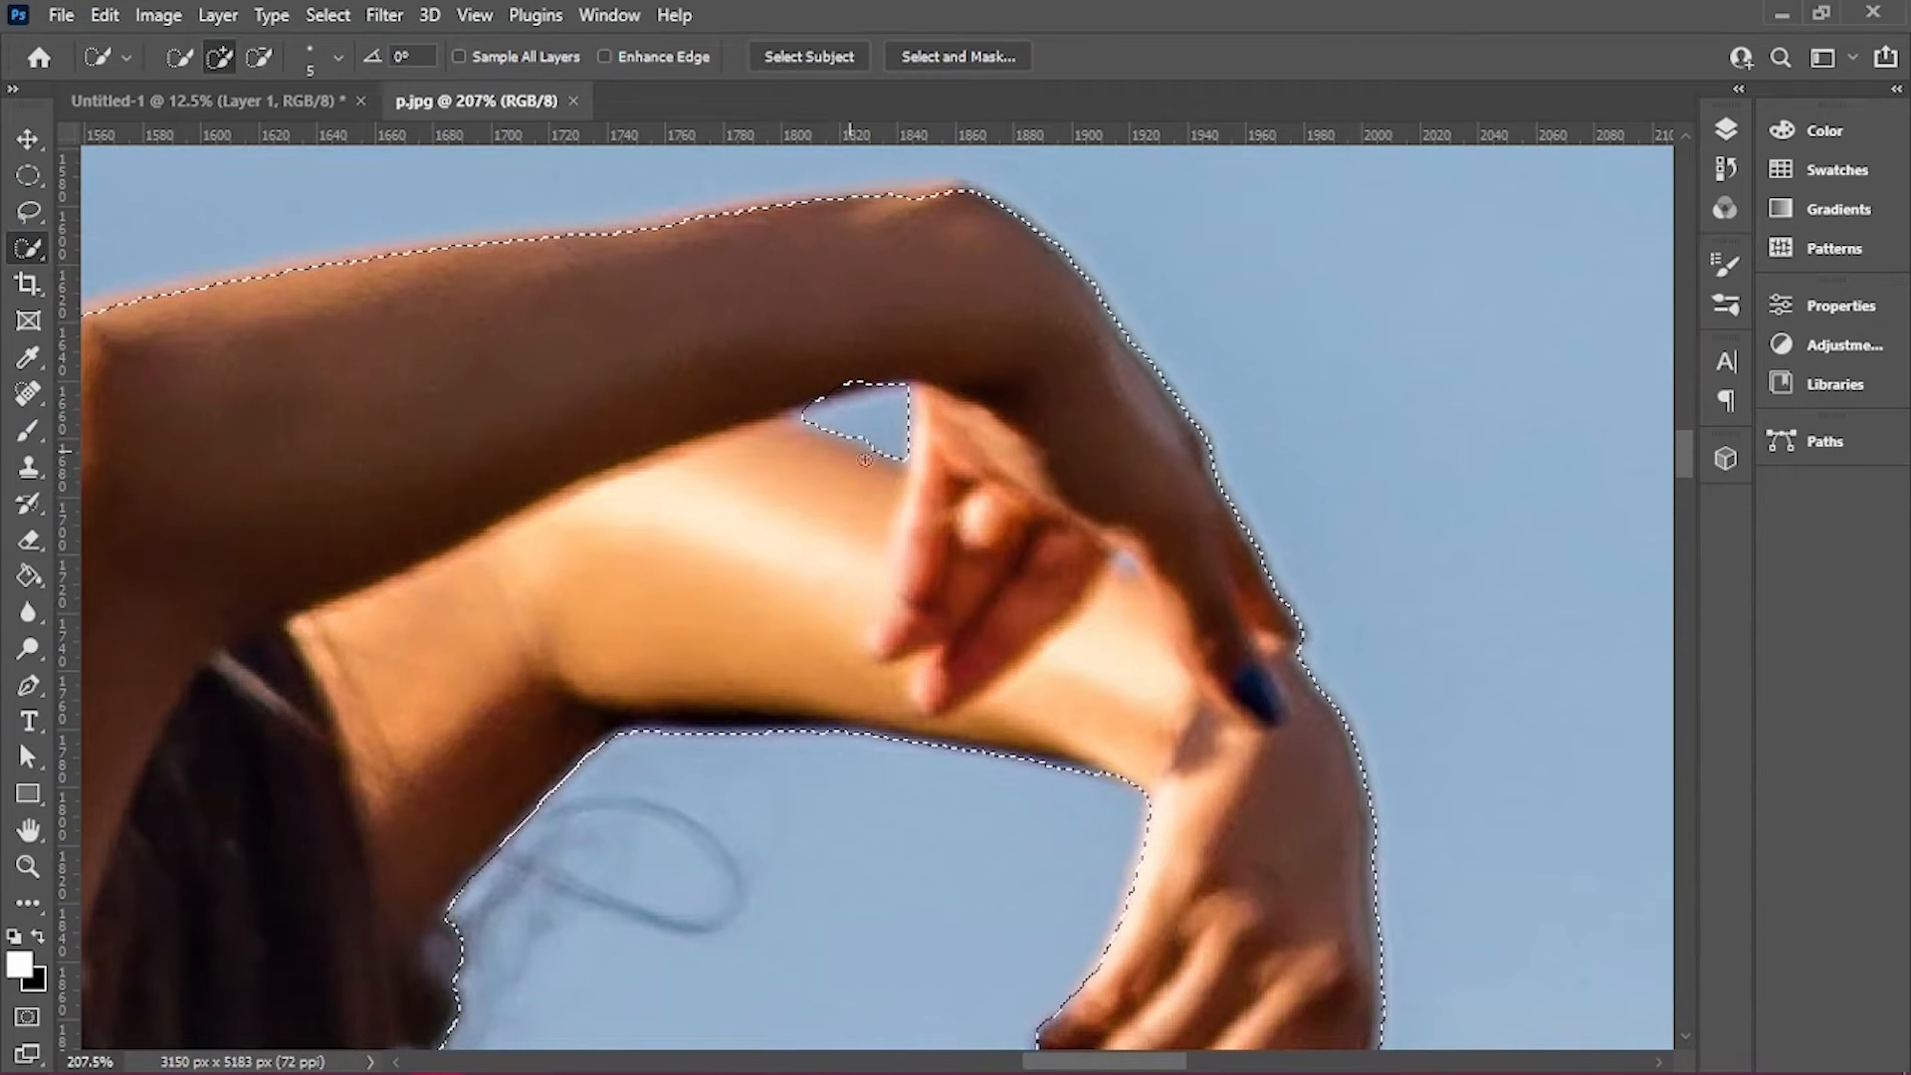
scroll(766, 367, up, 3)
mouse_move(765, 367)
mouse_down()
mouse_move(985, 339)
mouse_move(896, 329)
mouse_move(433, 384)
mouse_move(521, 452)
mouse_up()
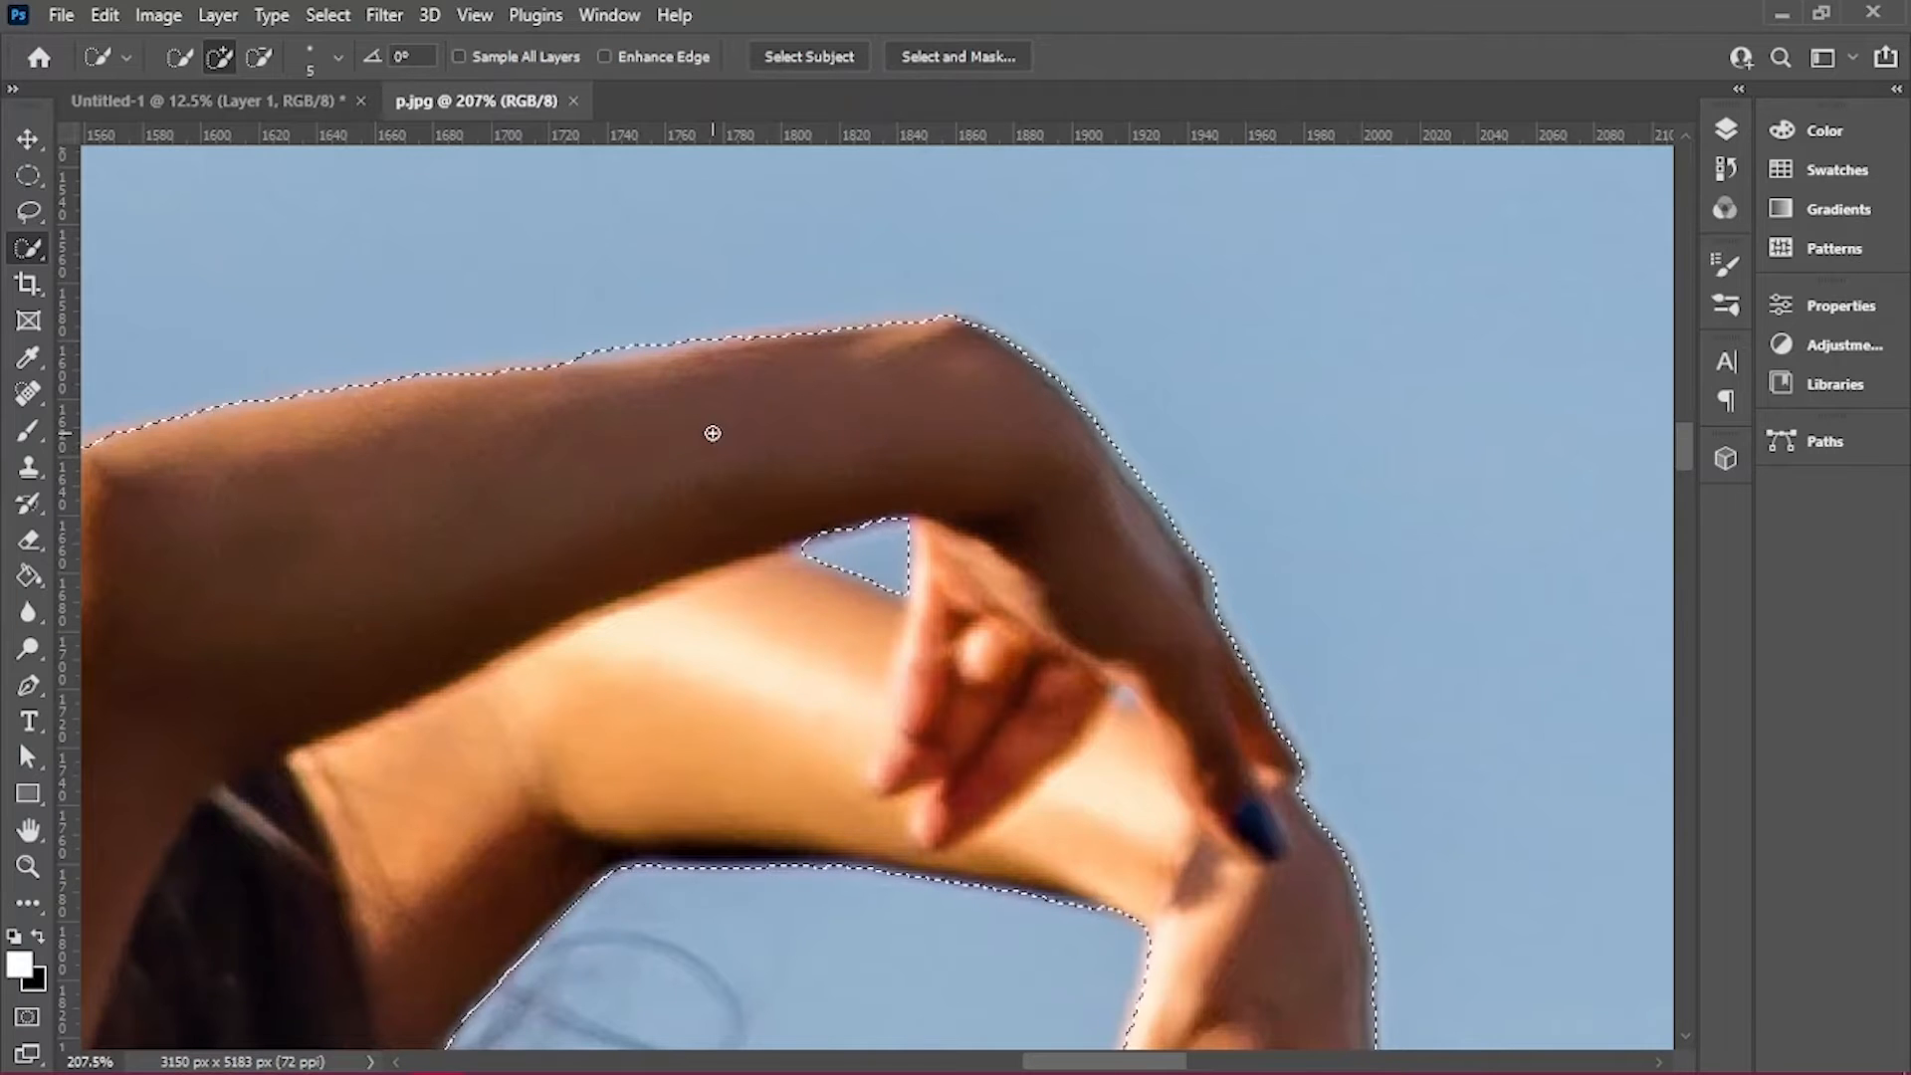
scroll(1076, 637, down, 3)
drag(1102, 1061, 1075, 1058)
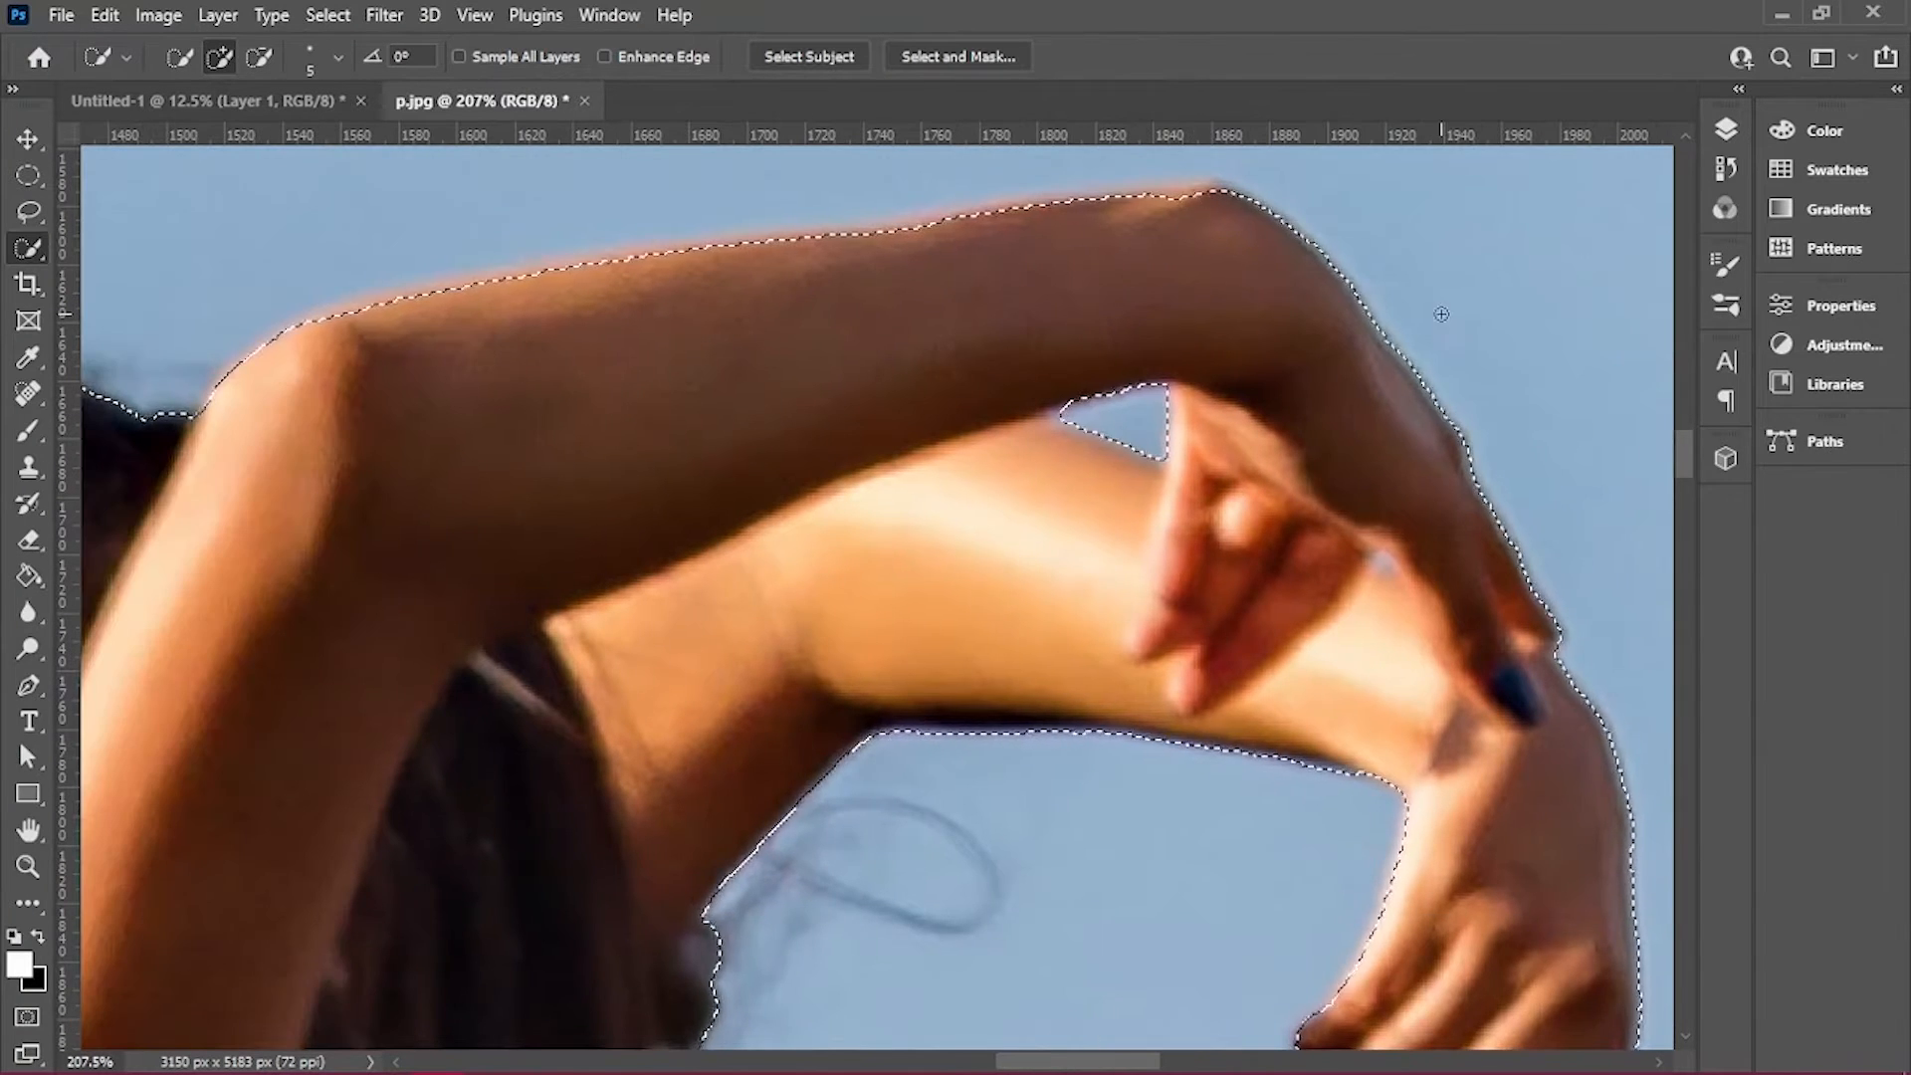
Turn the dancer selection into a layer mask that hides the rest of the p.jpg photo
key(ctrl+0)
click(1726, 130)
click(1499, 953)
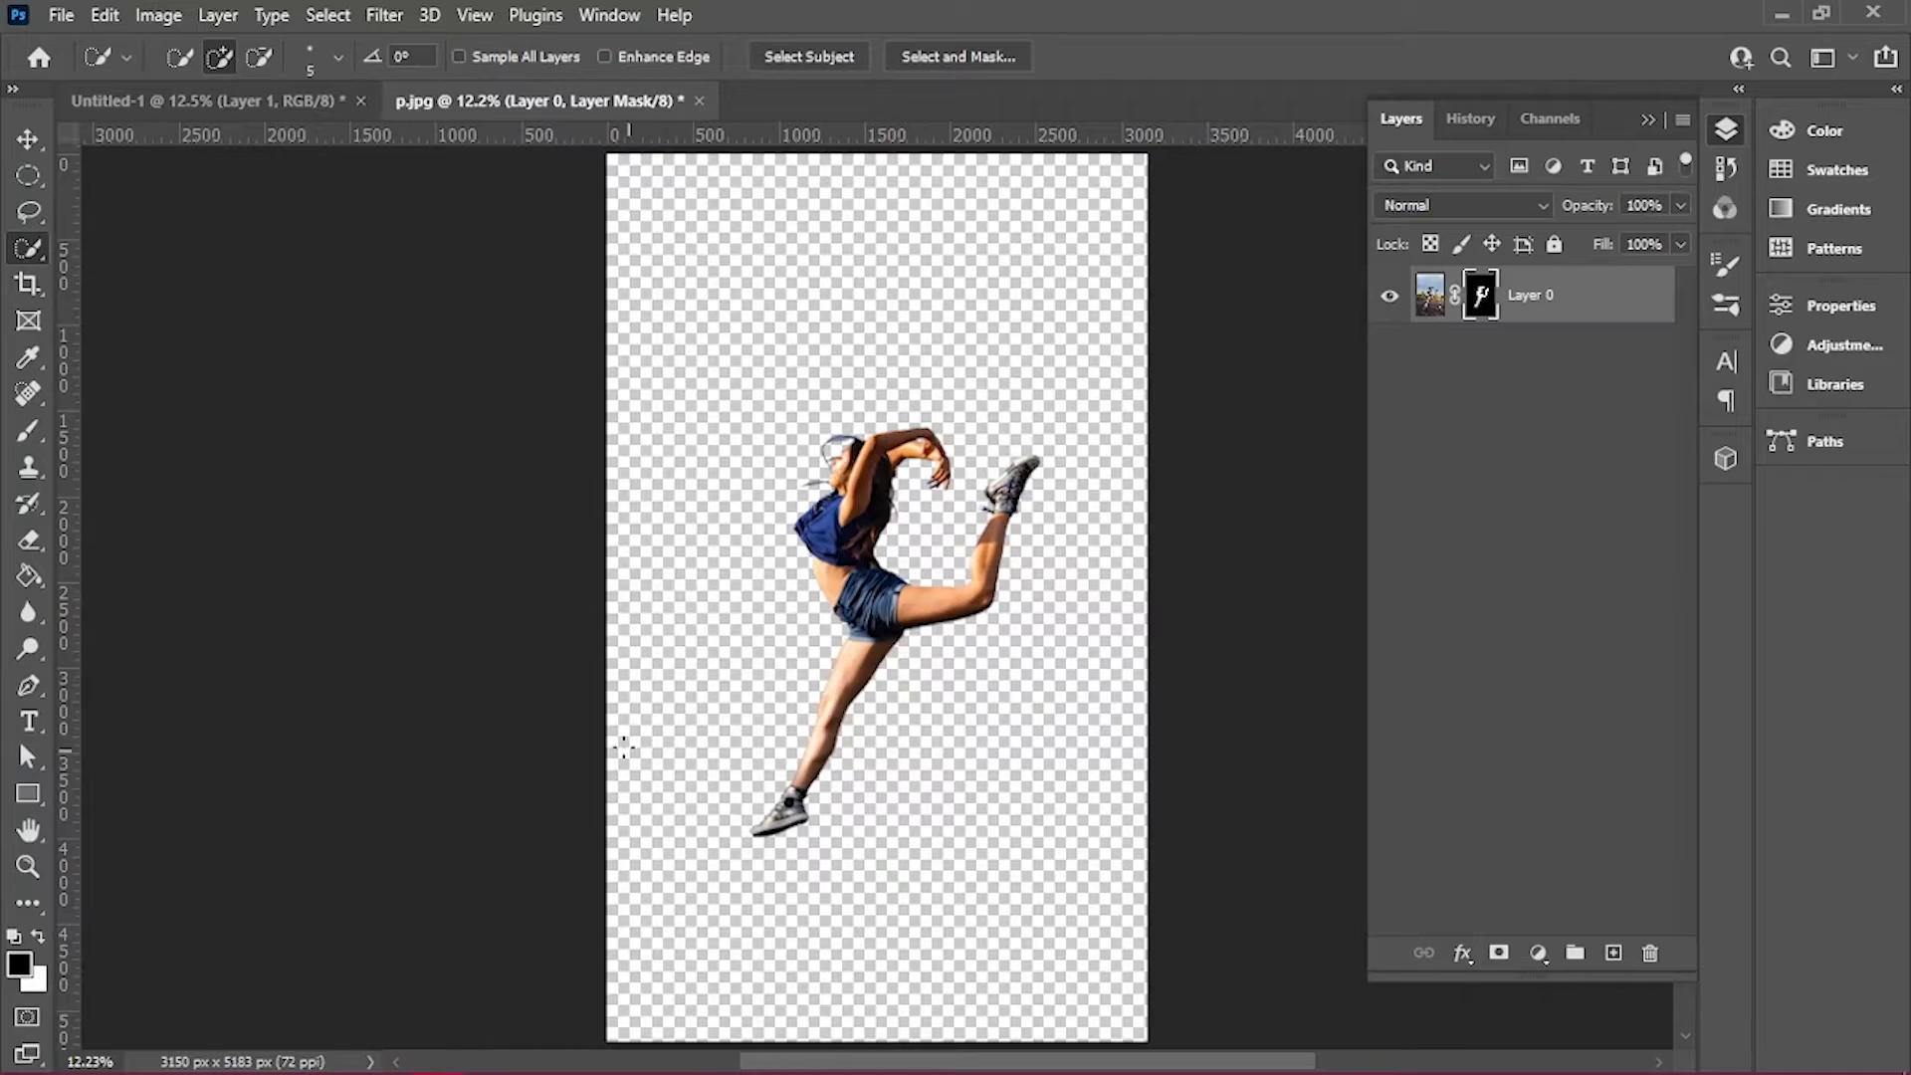
Move the cut-out dancer into the Untitled-1 document and place her mid-air over the centre of the road
key(v)
drag(882, 622, 710, 510)
mouse_move(889, 587)
mouse_down()
mouse_move(896, 565)
mouse_move(878, 584)
mouse_up()
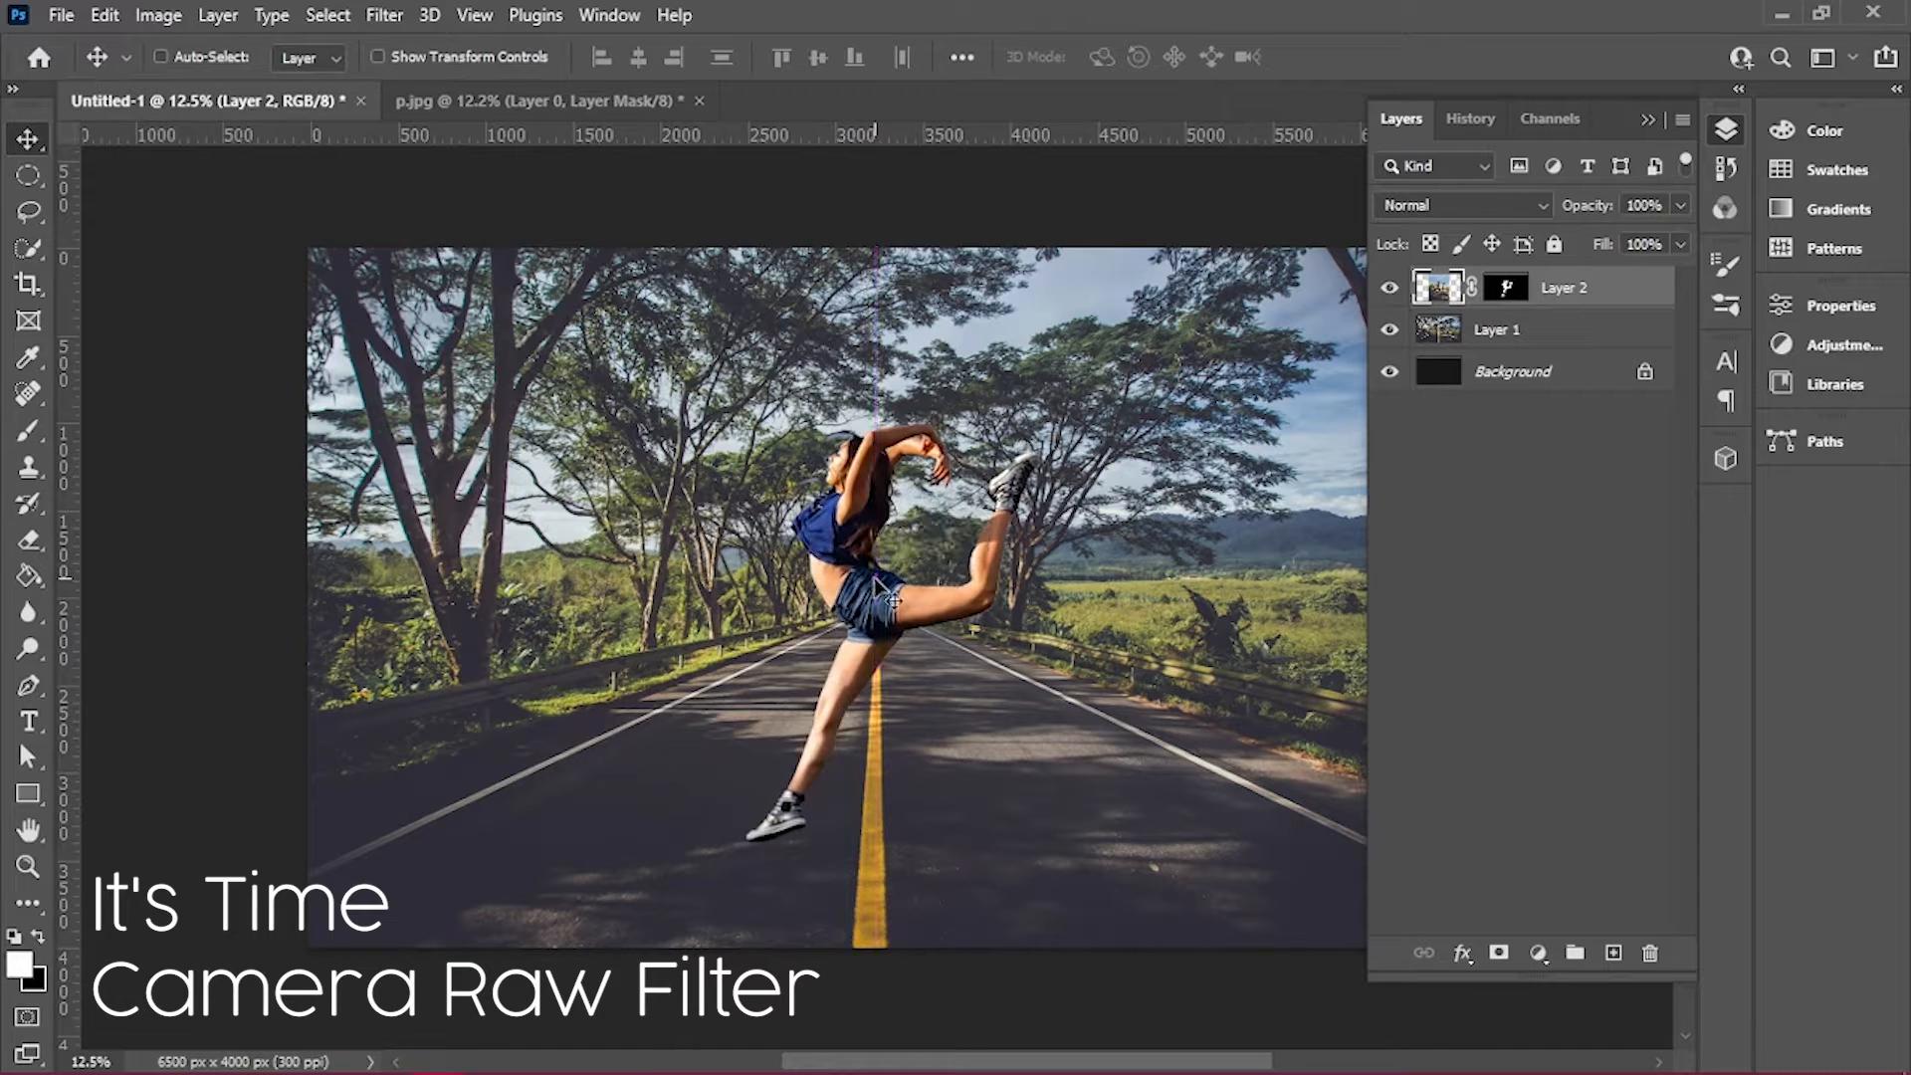
Open the Camera Raw filter on Layer 1 and set exposure -1.00, contrast +41, highlights +44, whites -50 and blacks -48
click(1485, 335)
click(384, 15)
click(597, 221)
drag(1514, 542, 1581, 559)
scroll(1575, 585, down, 1)
drag(1508, 621, 1443, 622)
drag(1514, 685, 1442, 685)
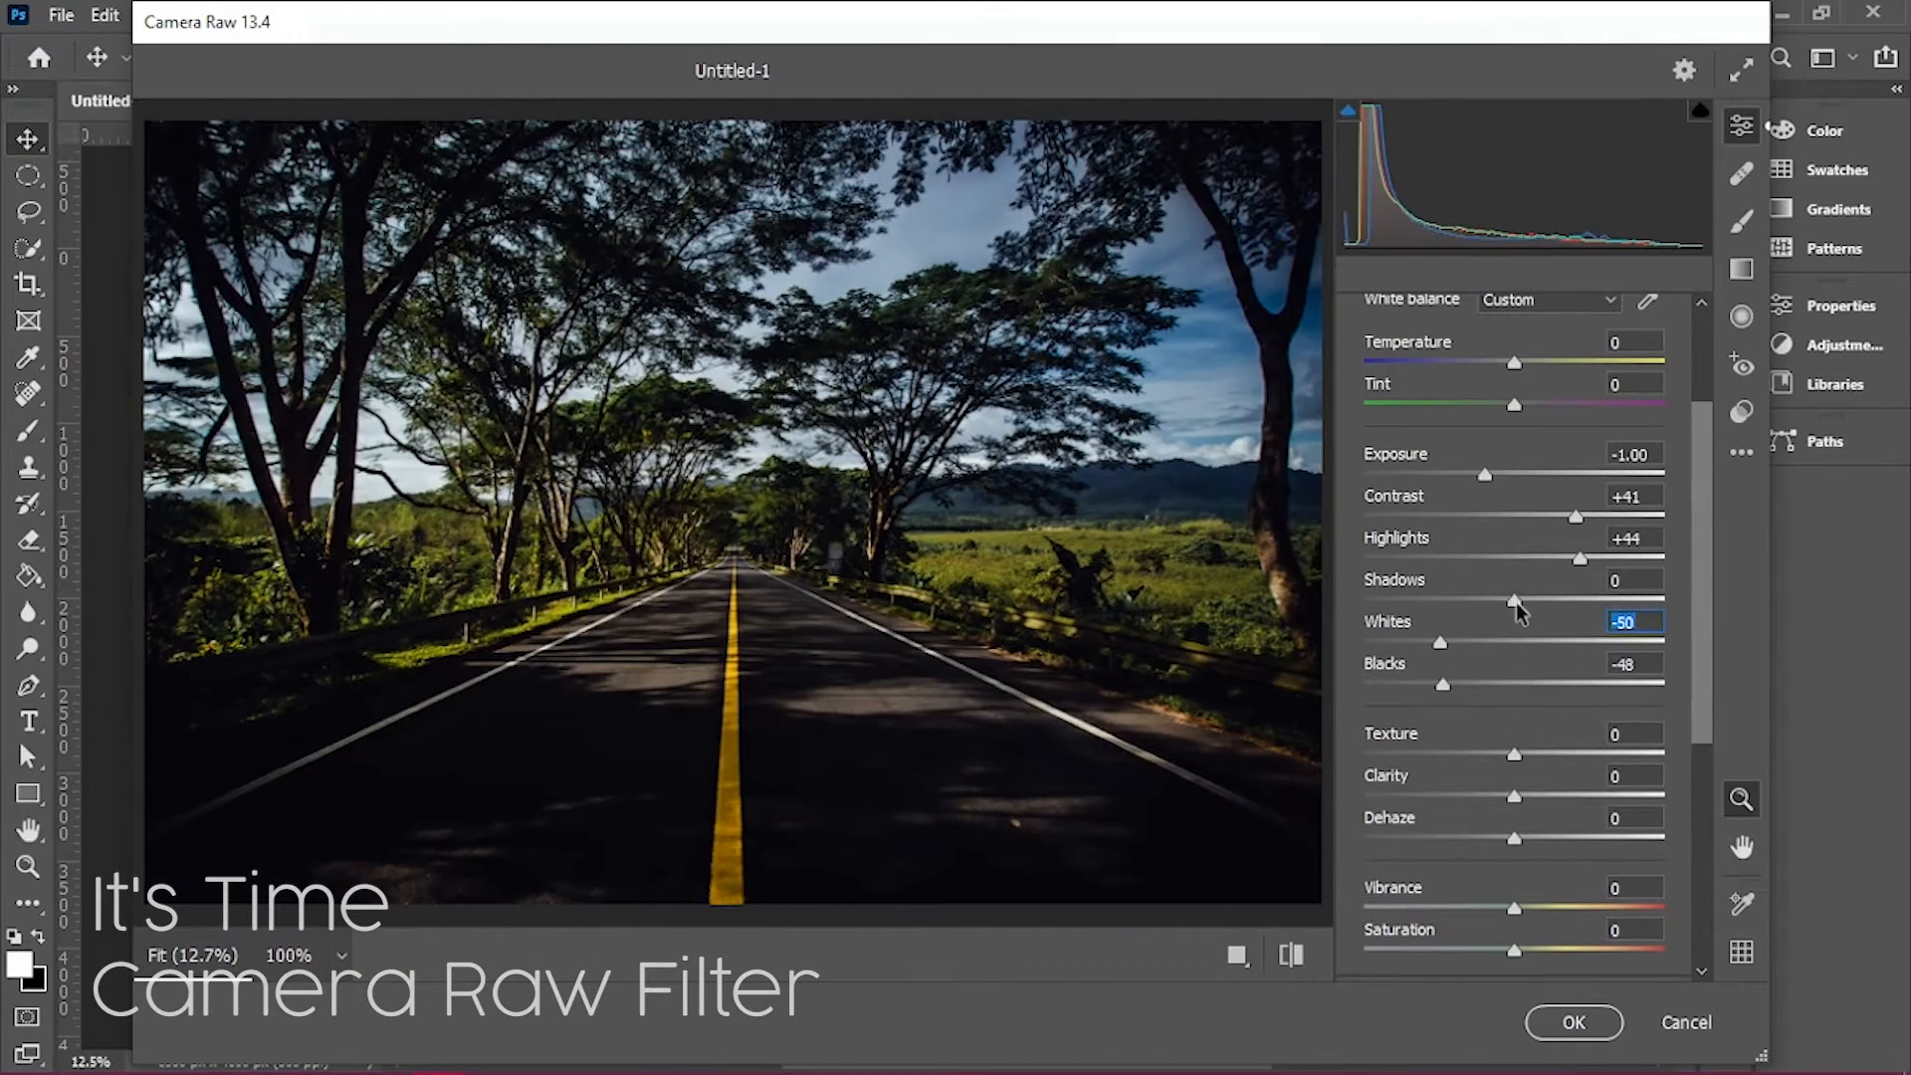
Set the road photo's shadows to -51 and strongly reduce its vibrance
drag(1515, 601, 1437, 602)
scroll(1514, 670, down, 2)
drag(1514, 712, 1447, 707)
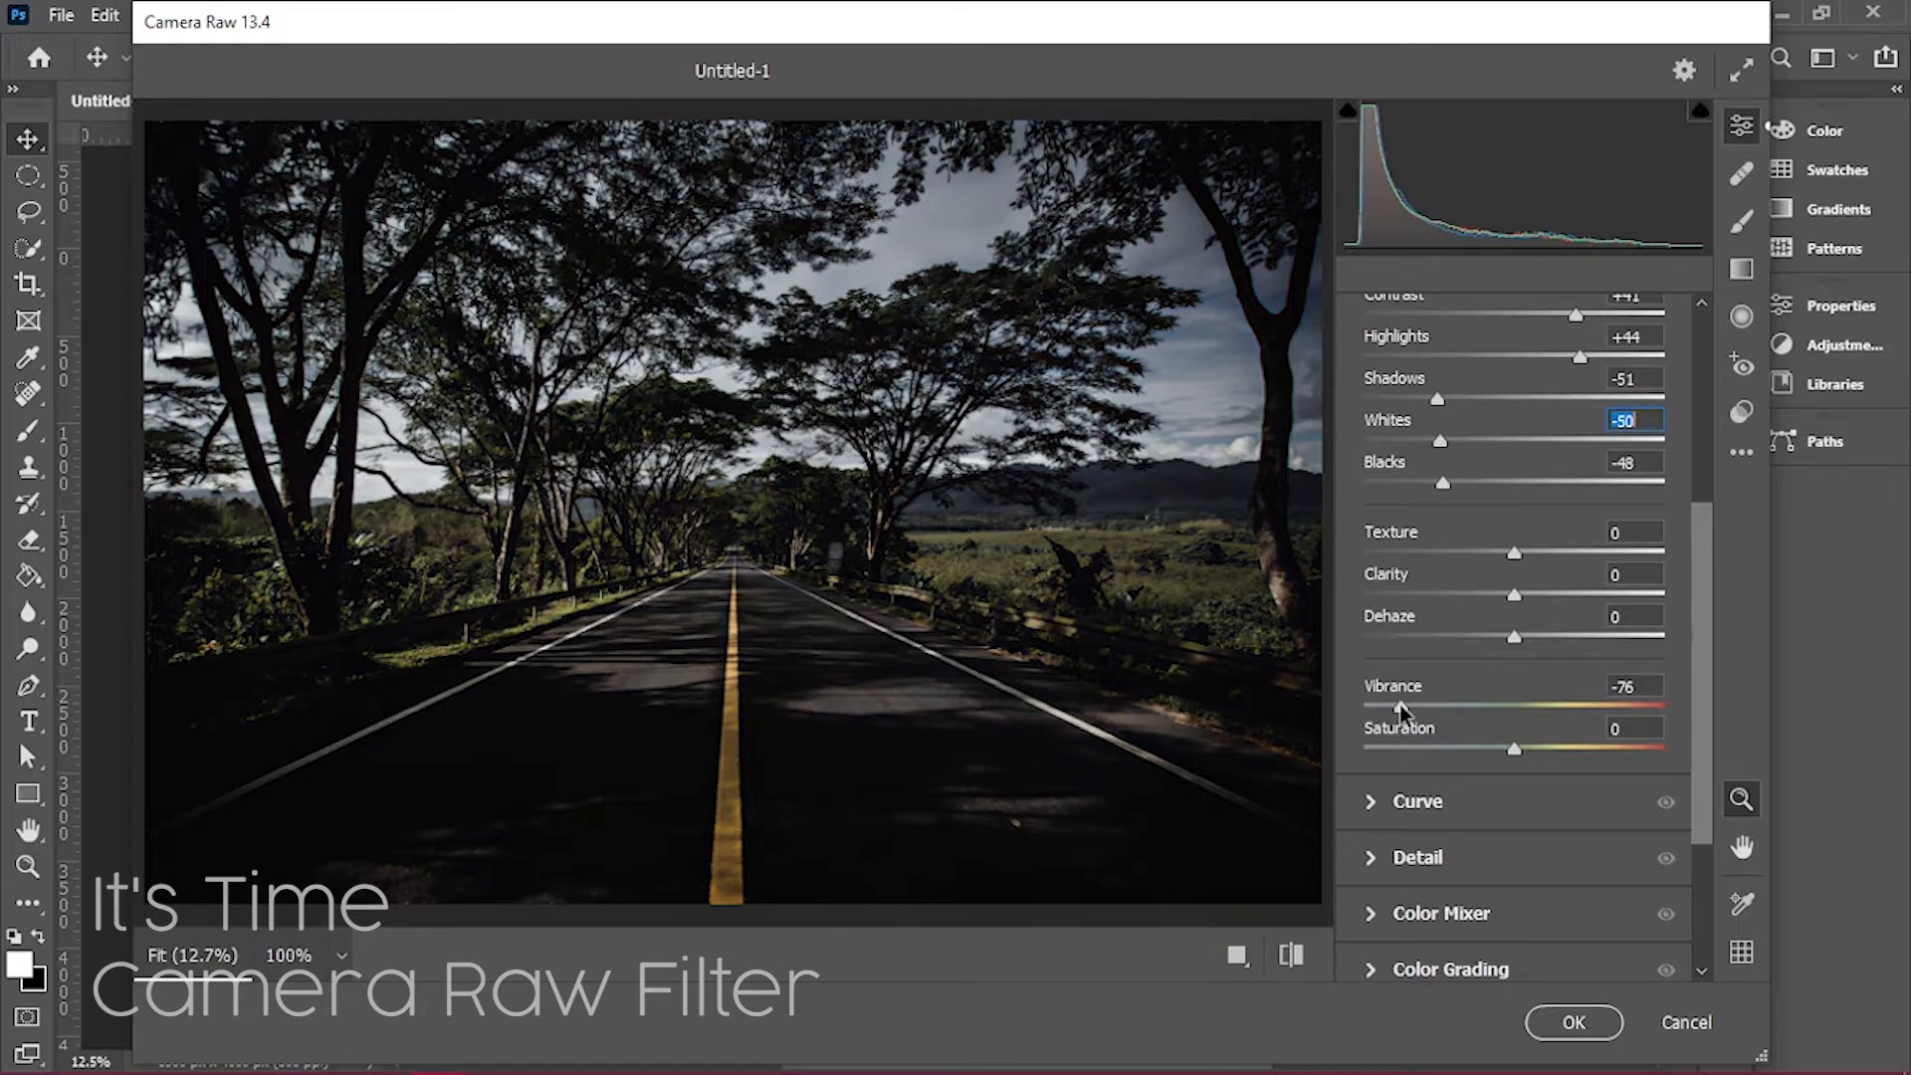
Push two neighbouring colour sliders in the Color Mixer to their maximum
click(1439, 913)
drag(1519, 783, 1663, 783)
drag(1525, 824, 1663, 824)
Grade the midtones toward red and the shadows toward blue, lowering the luminance of both
drag(1514, 572, 1568, 521)
scroll(1538, 848, down, 2)
click(1373, 736)
drag(1515, 611, 1446, 615)
drag(1424, 742, 1392, 839)
Grade the highlights magenta with hue 317, saturation 100 and luminance -52, and set blending to 91 and balance to -66
drag(1601, 741, 1655, 746)
drag(1599, 841, 1567, 841)
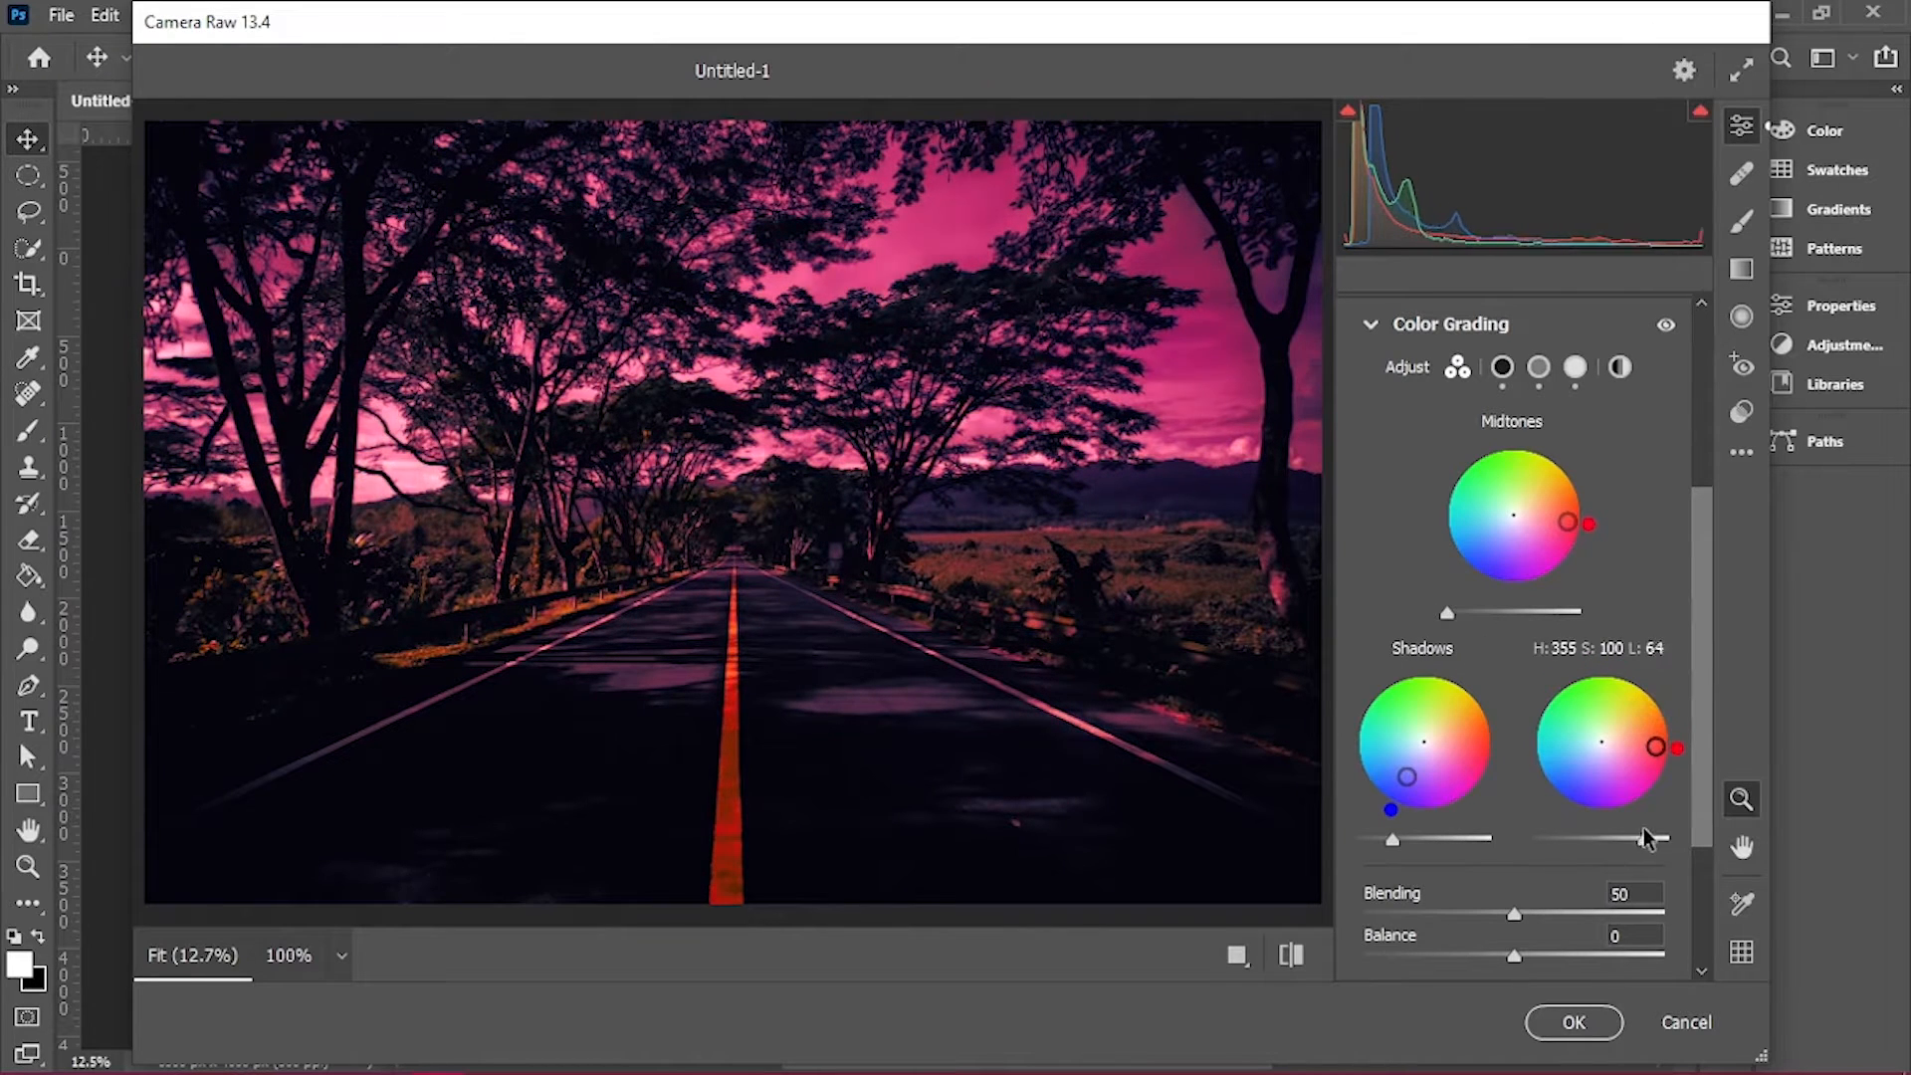
mouse_move(1656, 747)
mouse_down()
mouse_move(1580, 792)
mouse_move(1437, 782)
mouse_move(1644, 781)
mouse_up()
scroll(1493, 796, down, 2)
drag(1580, 657, 1639, 647)
drag(1644, 778, 1637, 779)
drag(1514, 822, 1414, 825)
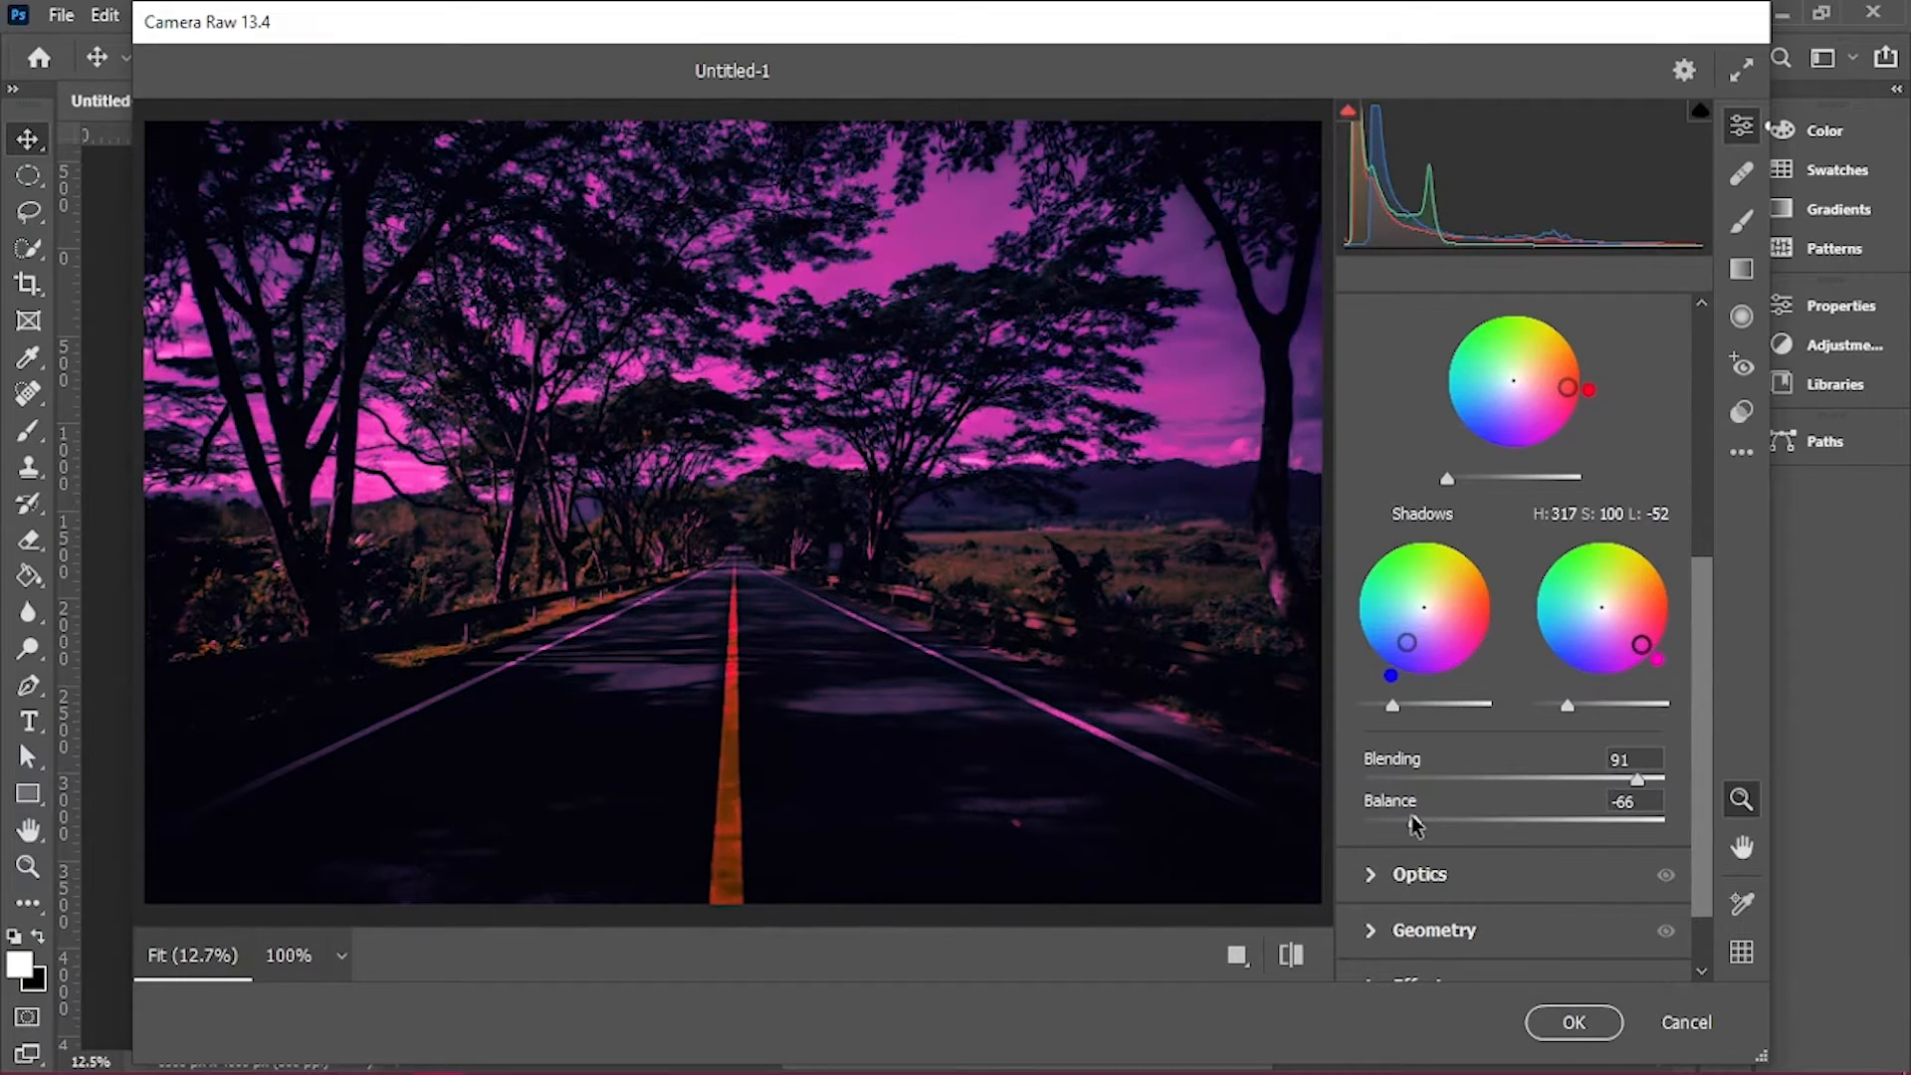
Set vignetting to -31 with grain at 0 and apply the Camera Raw filter to the road photo
scroll(1408, 876, down, 2)
click(1409, 904)
drag(1389, 846, 1367, 846)
drag(1514, 899, 1464, 898)
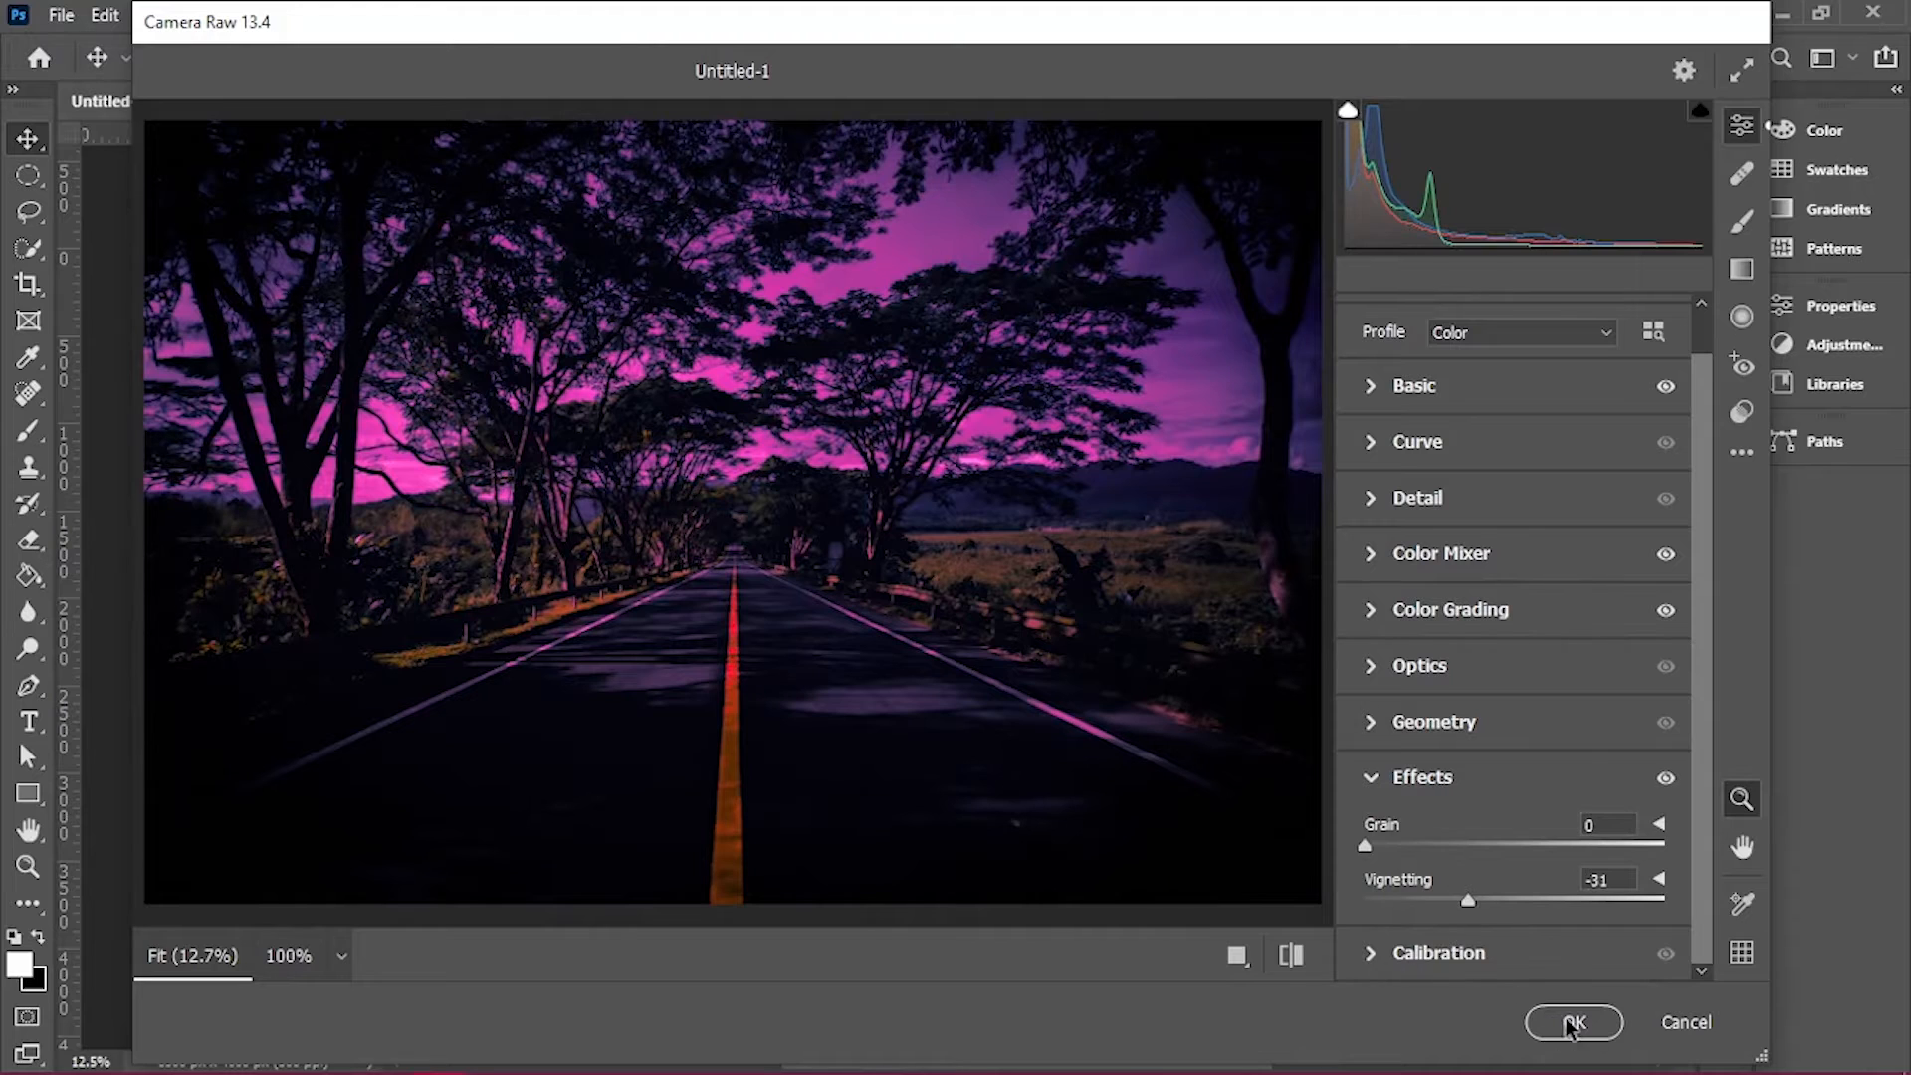
click(1571, 1023)
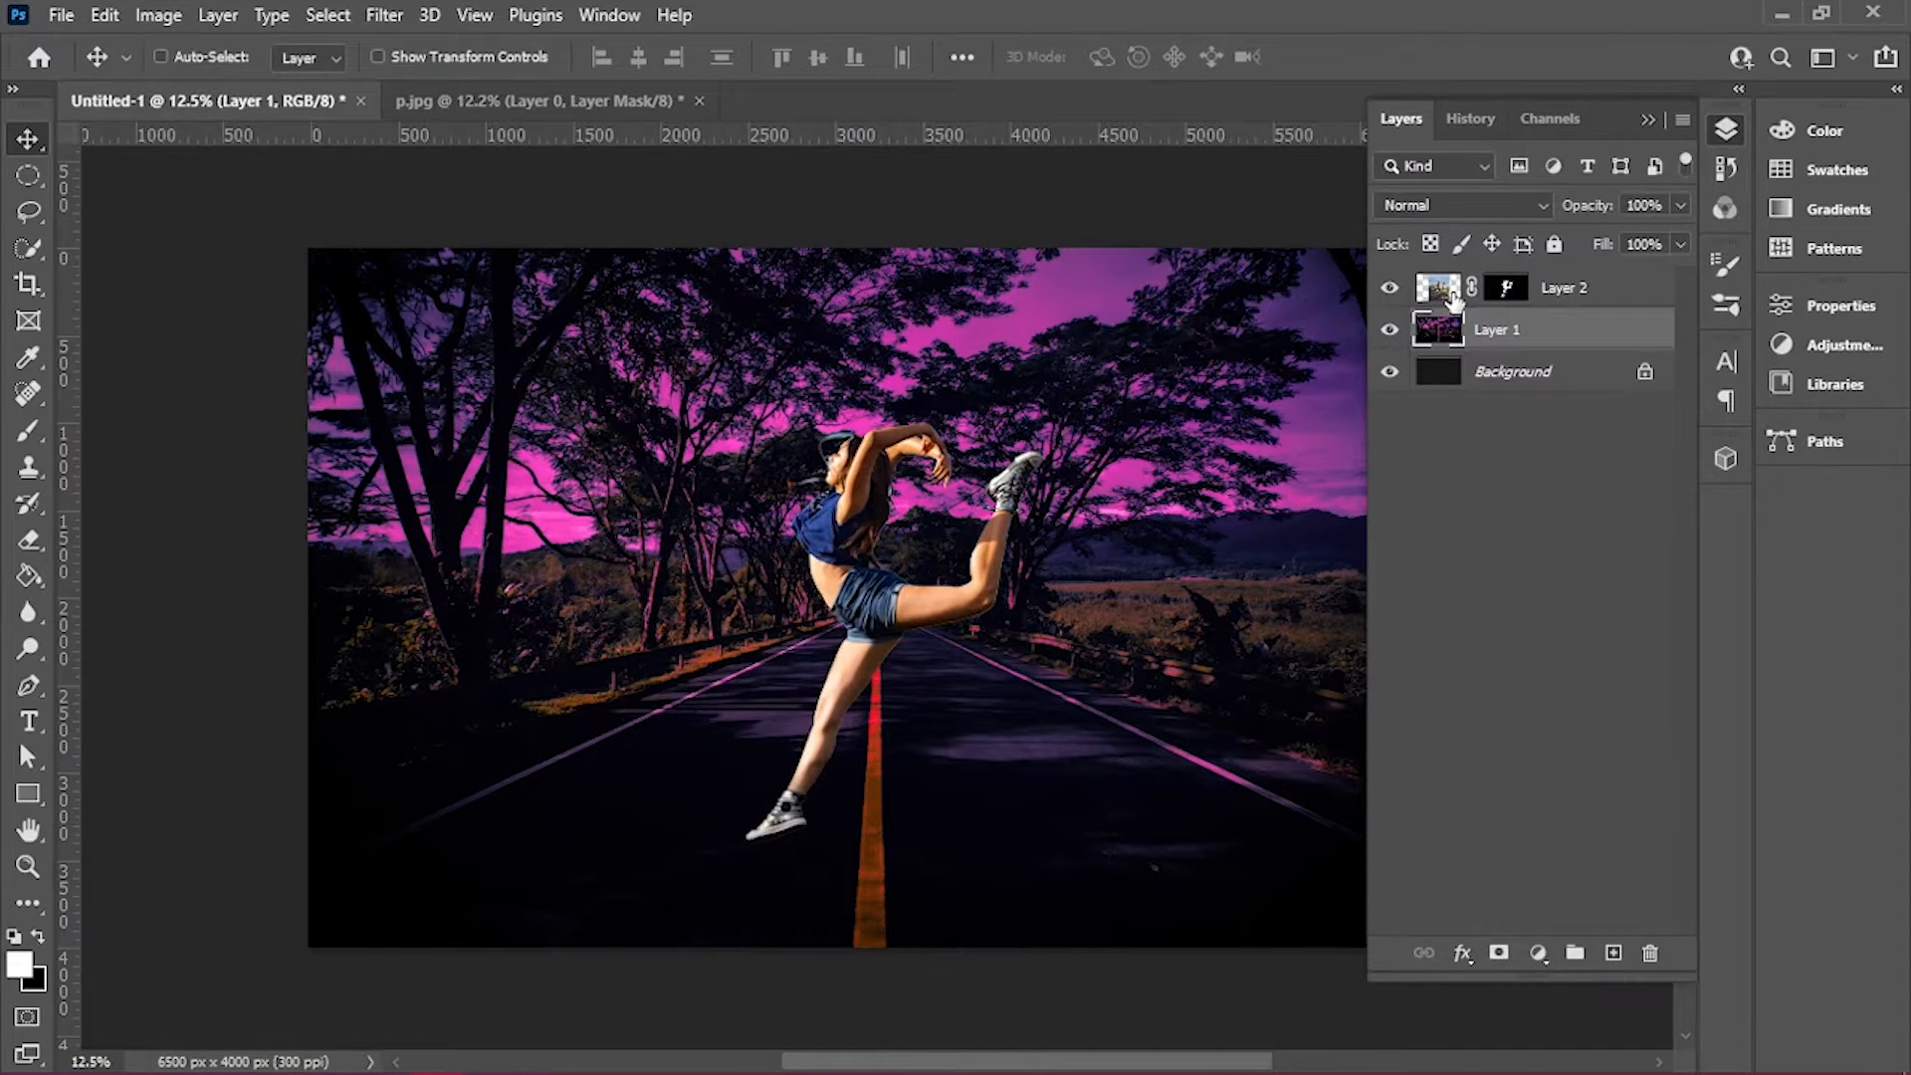
Apply the dancer layer's mask permanently to Layer 2
click(1506, 288)
right_click(1523, 286)
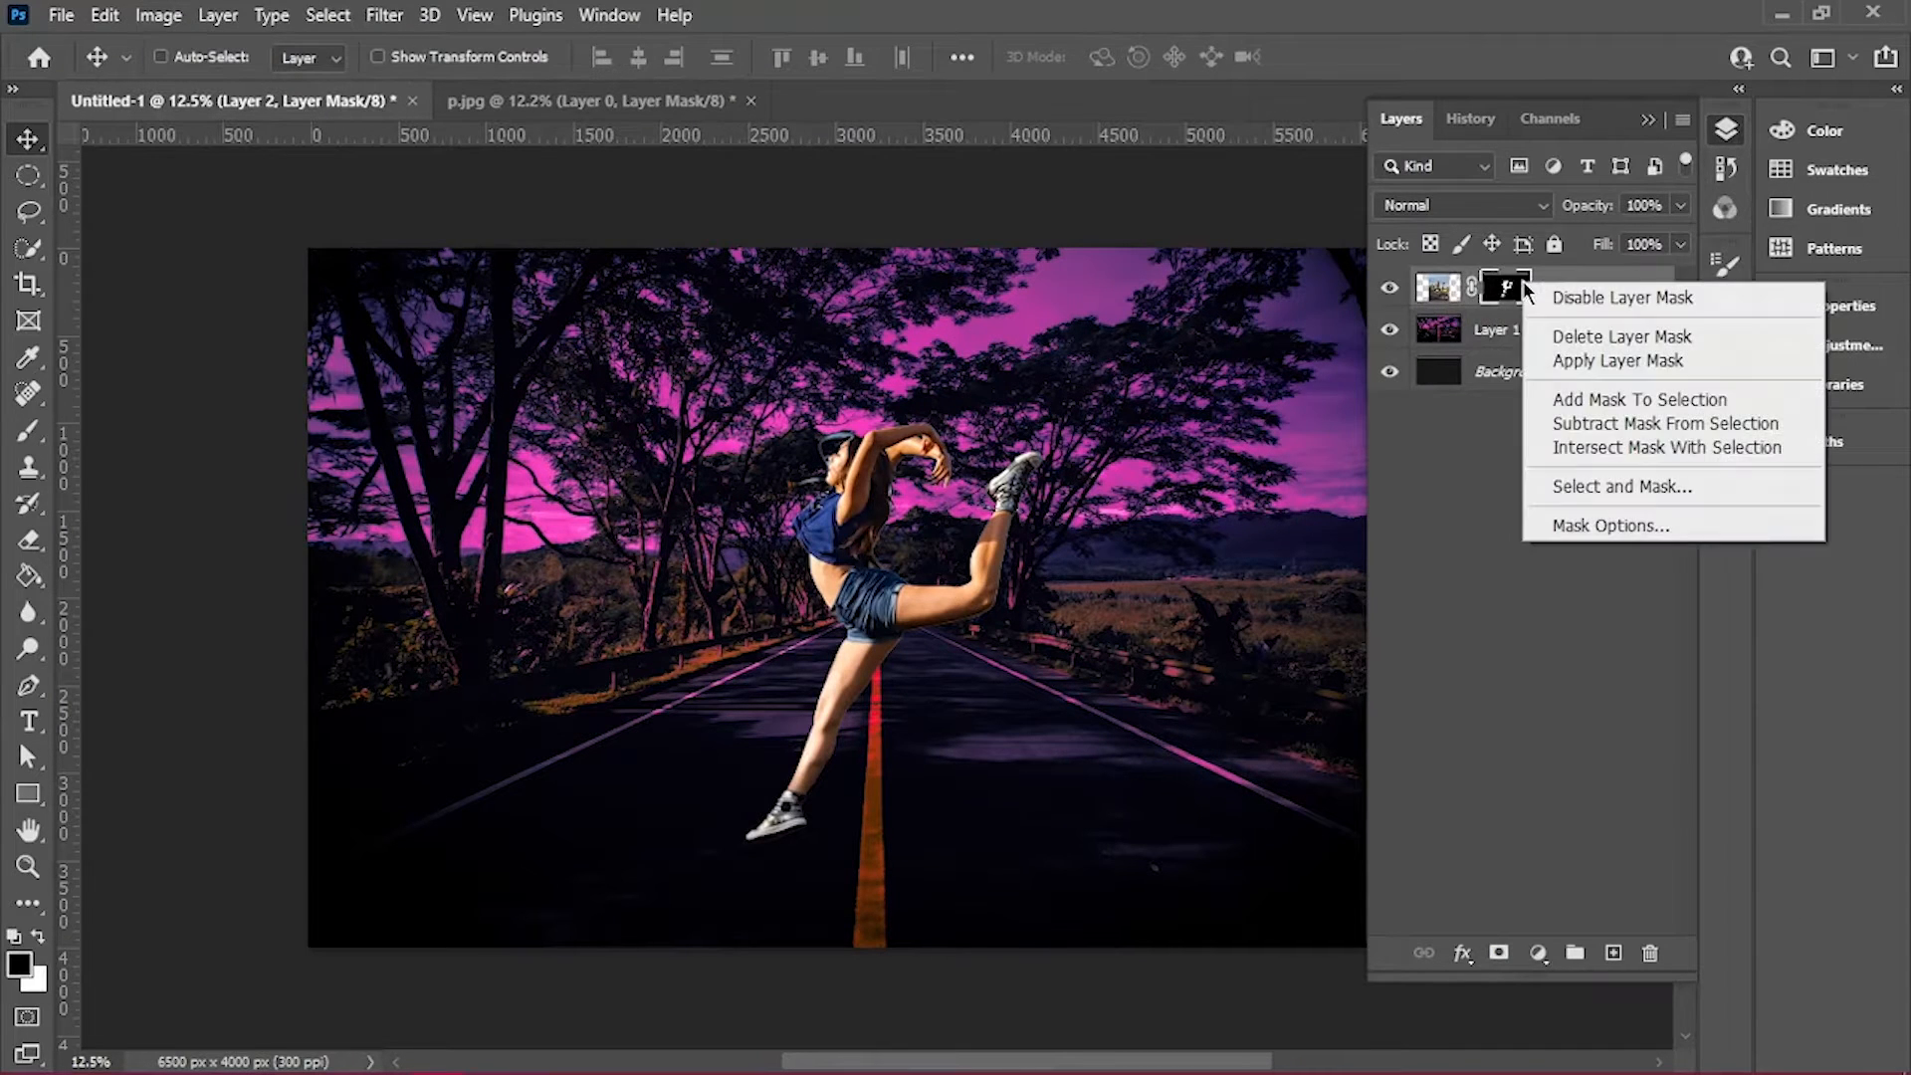
click(1564, 362)
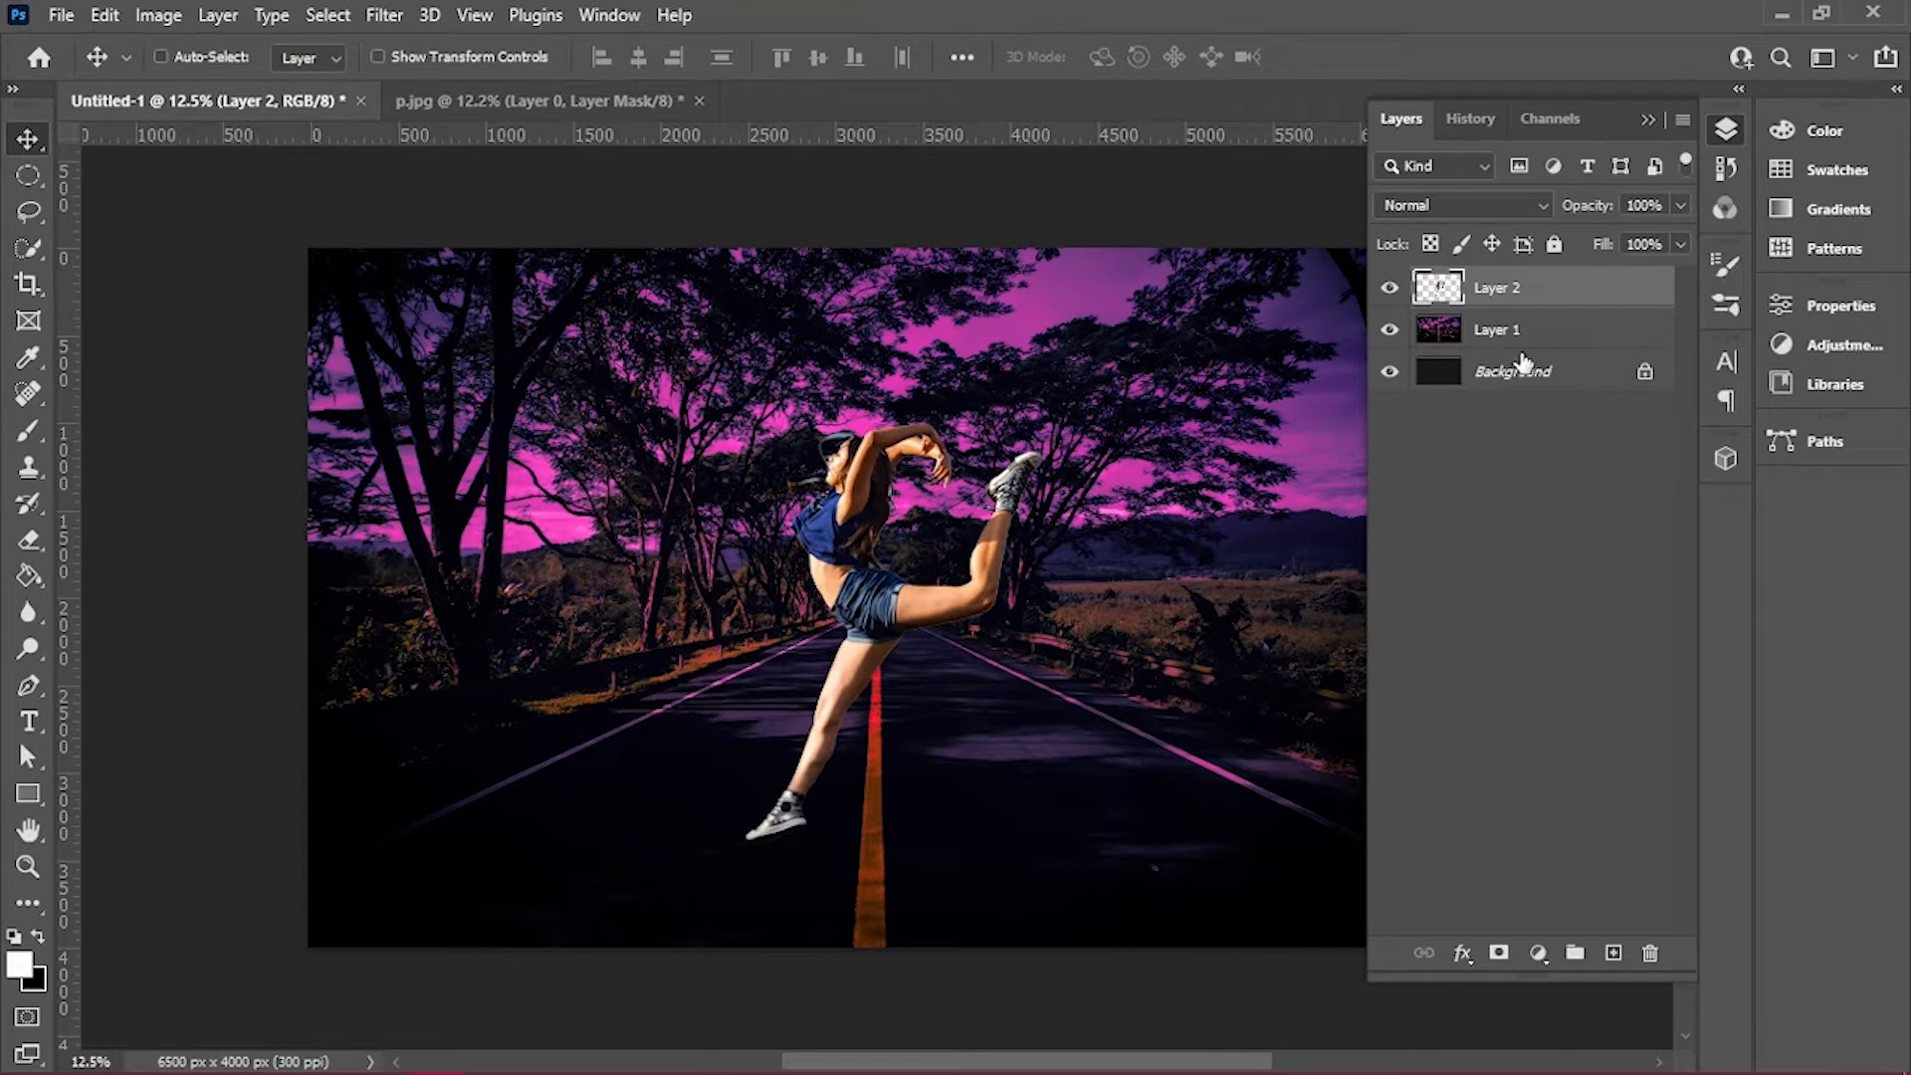
Open the Camera Raw filter on the dancer layer and set blacks to -54 and noise reduction to 100
click(384, 15)
click(448, 38)
click(1366, 436)
drag(1514, 581, 1434, 687)
scroll(1555, 632, down, 1)
scroll(1510, 762, down, 3)
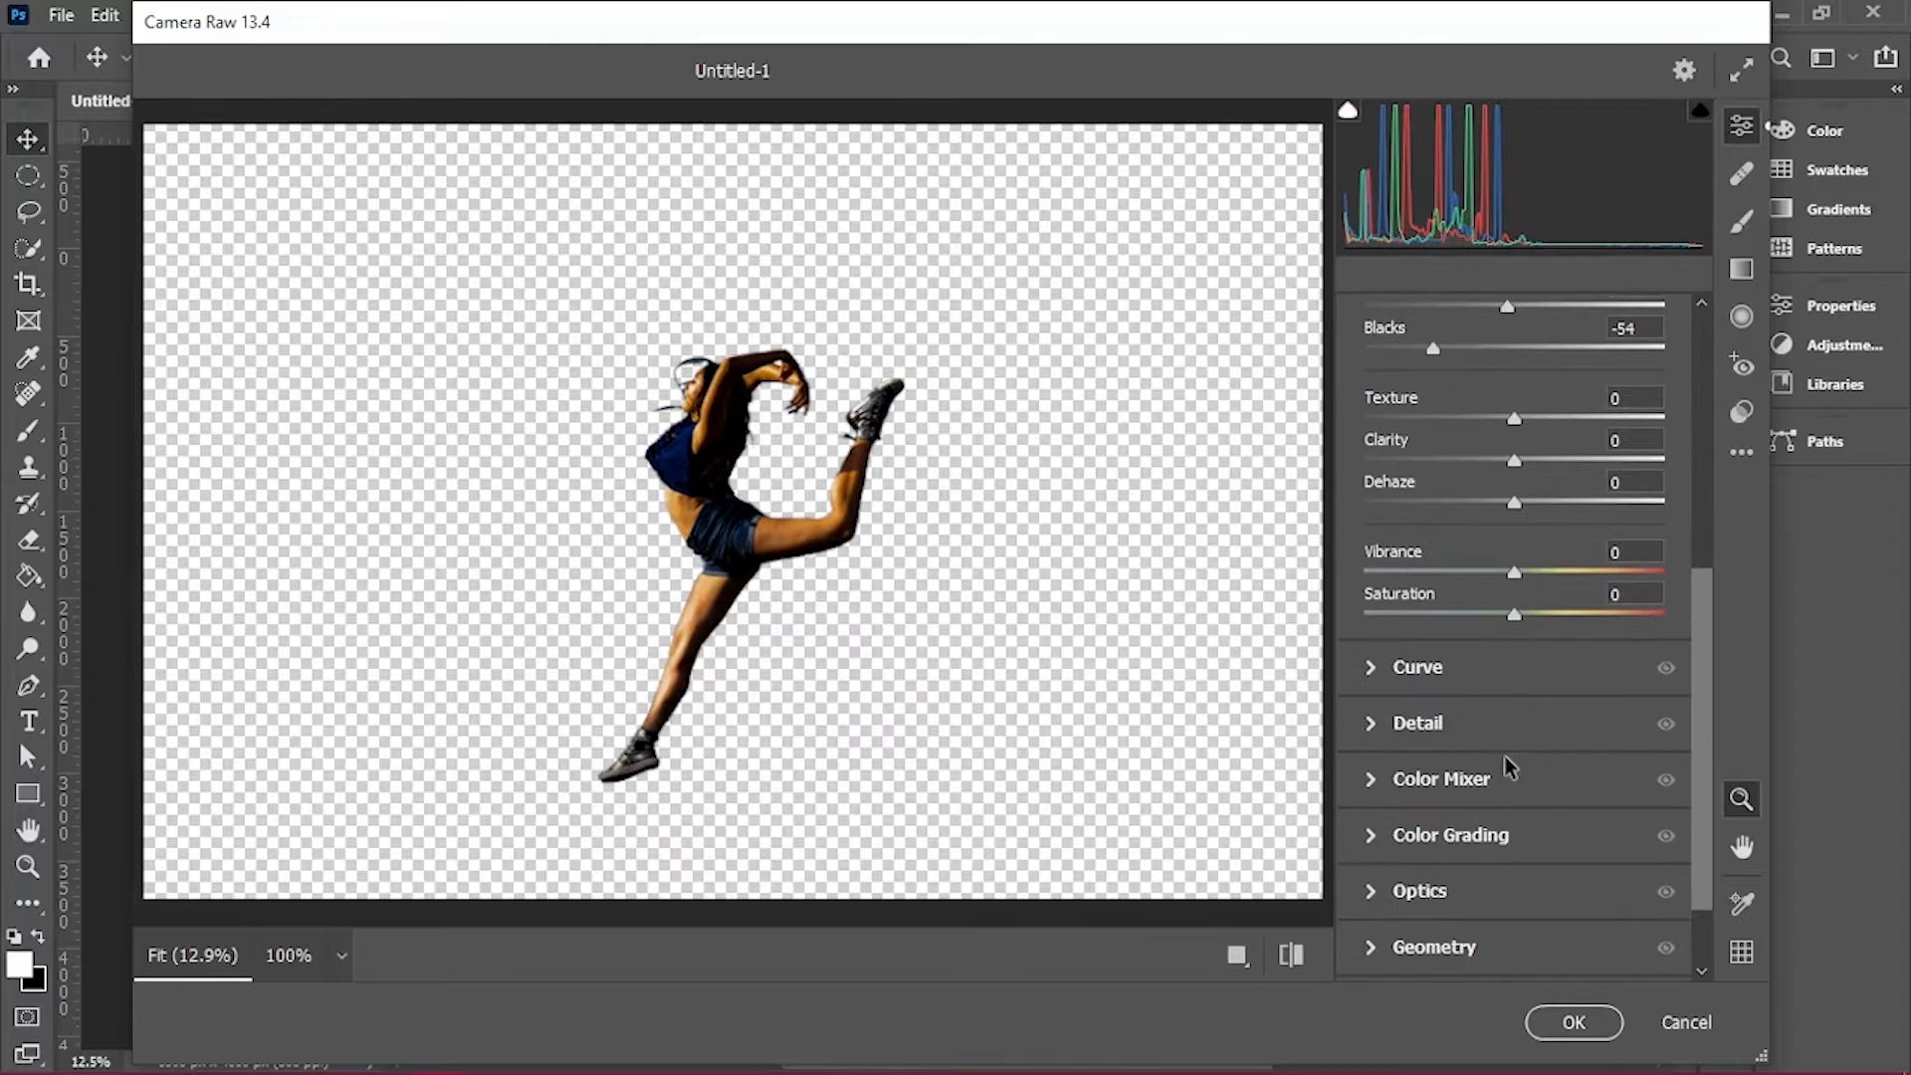
click(1371, 724)
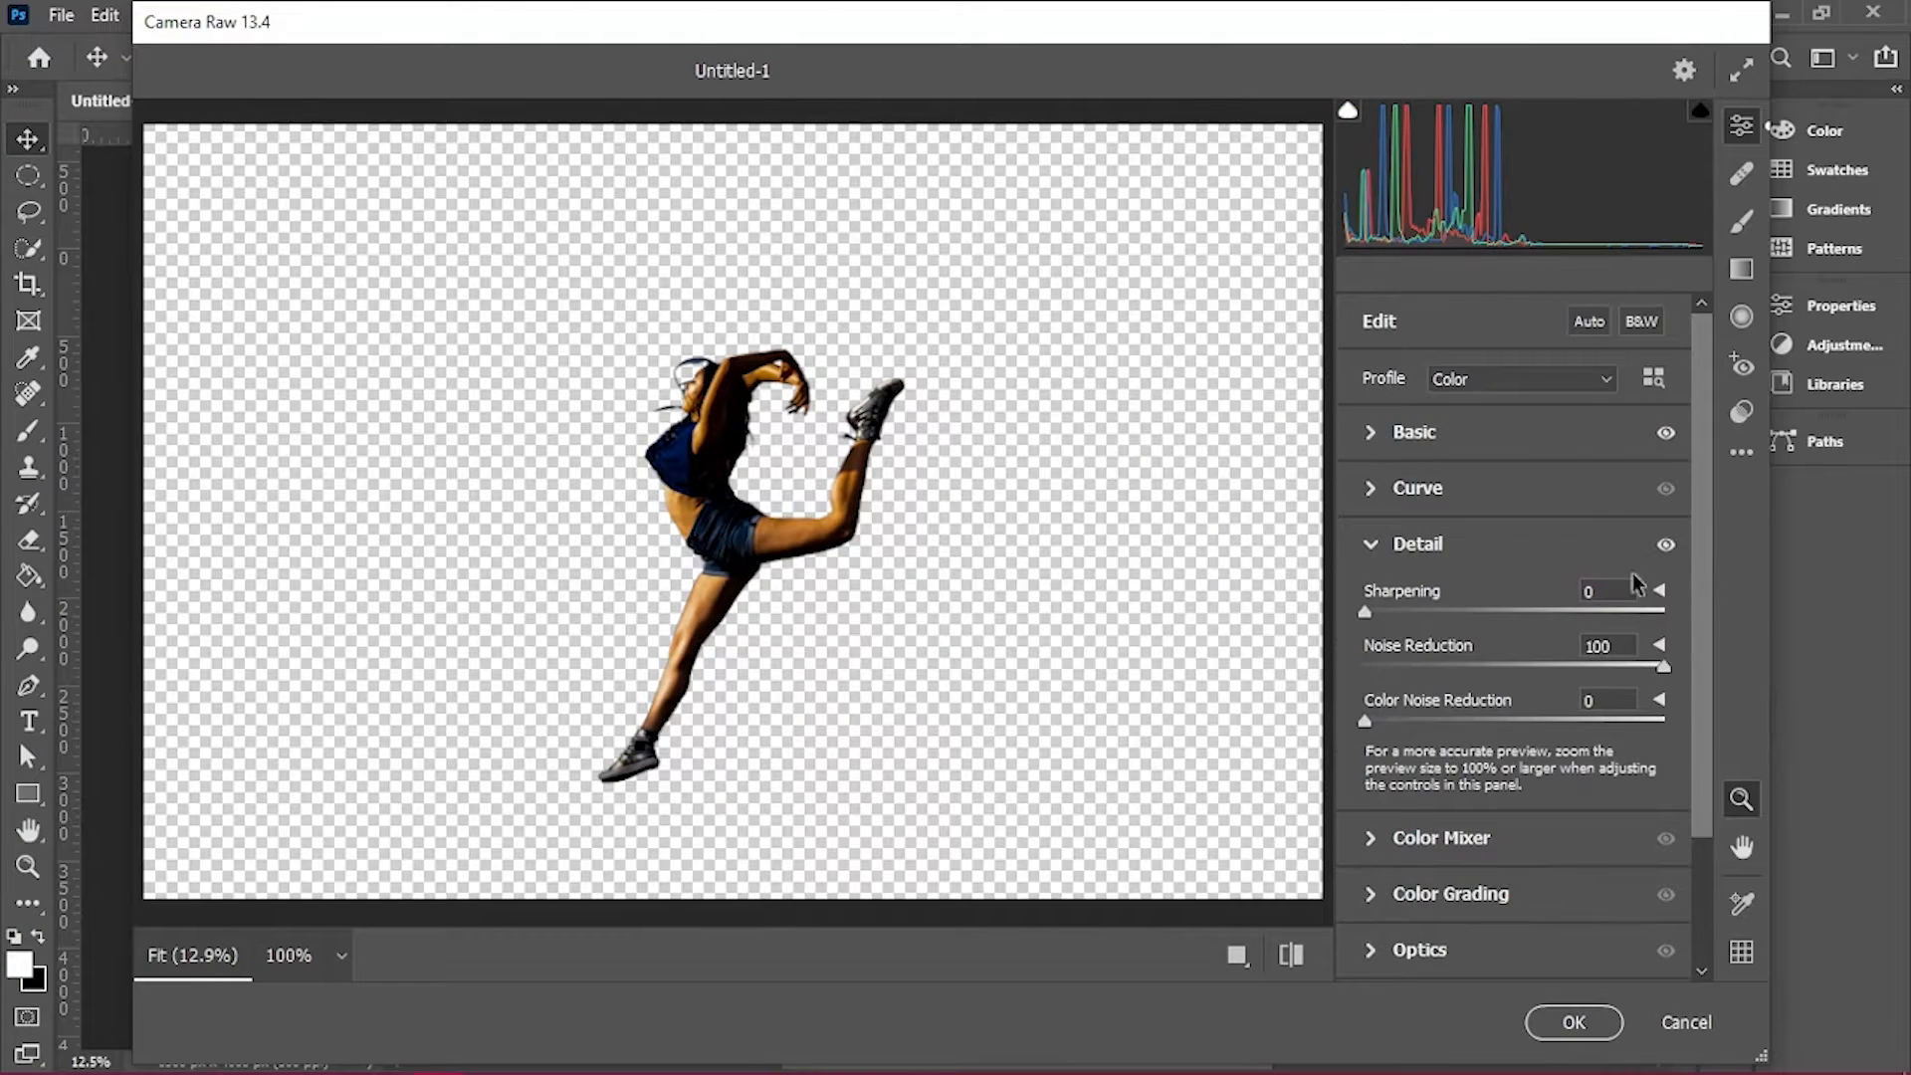
Raise two of the dancer's basic adjustment sliders, the first to its maximum, and apply the Camera Raw filter
click(1414, 432)
drag(1514, 823, 1664, 822)
drag(1514, 864, 1606, 864)
click(1570, 1020)
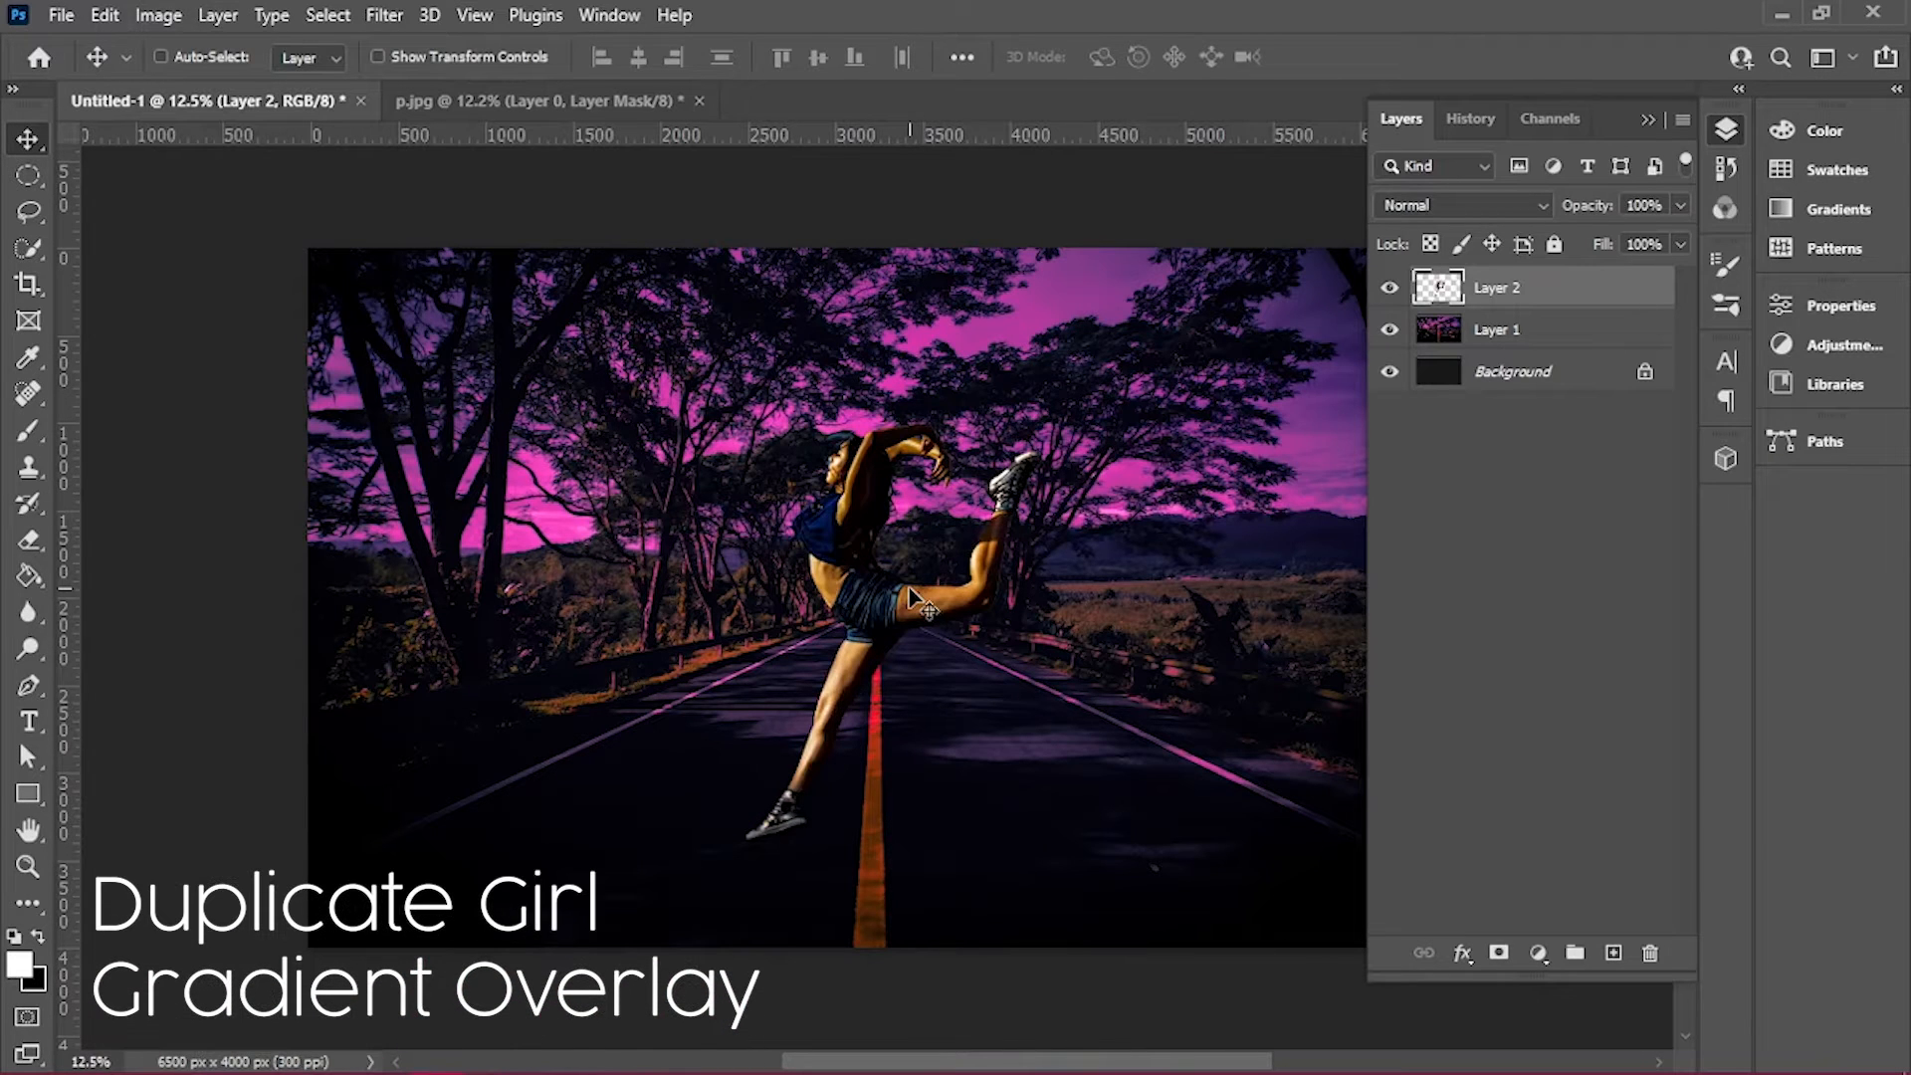
Duplicate the dancer layer, add a Gradient Overlay to the copy and open its gradient for editing
key(ctrl+j)
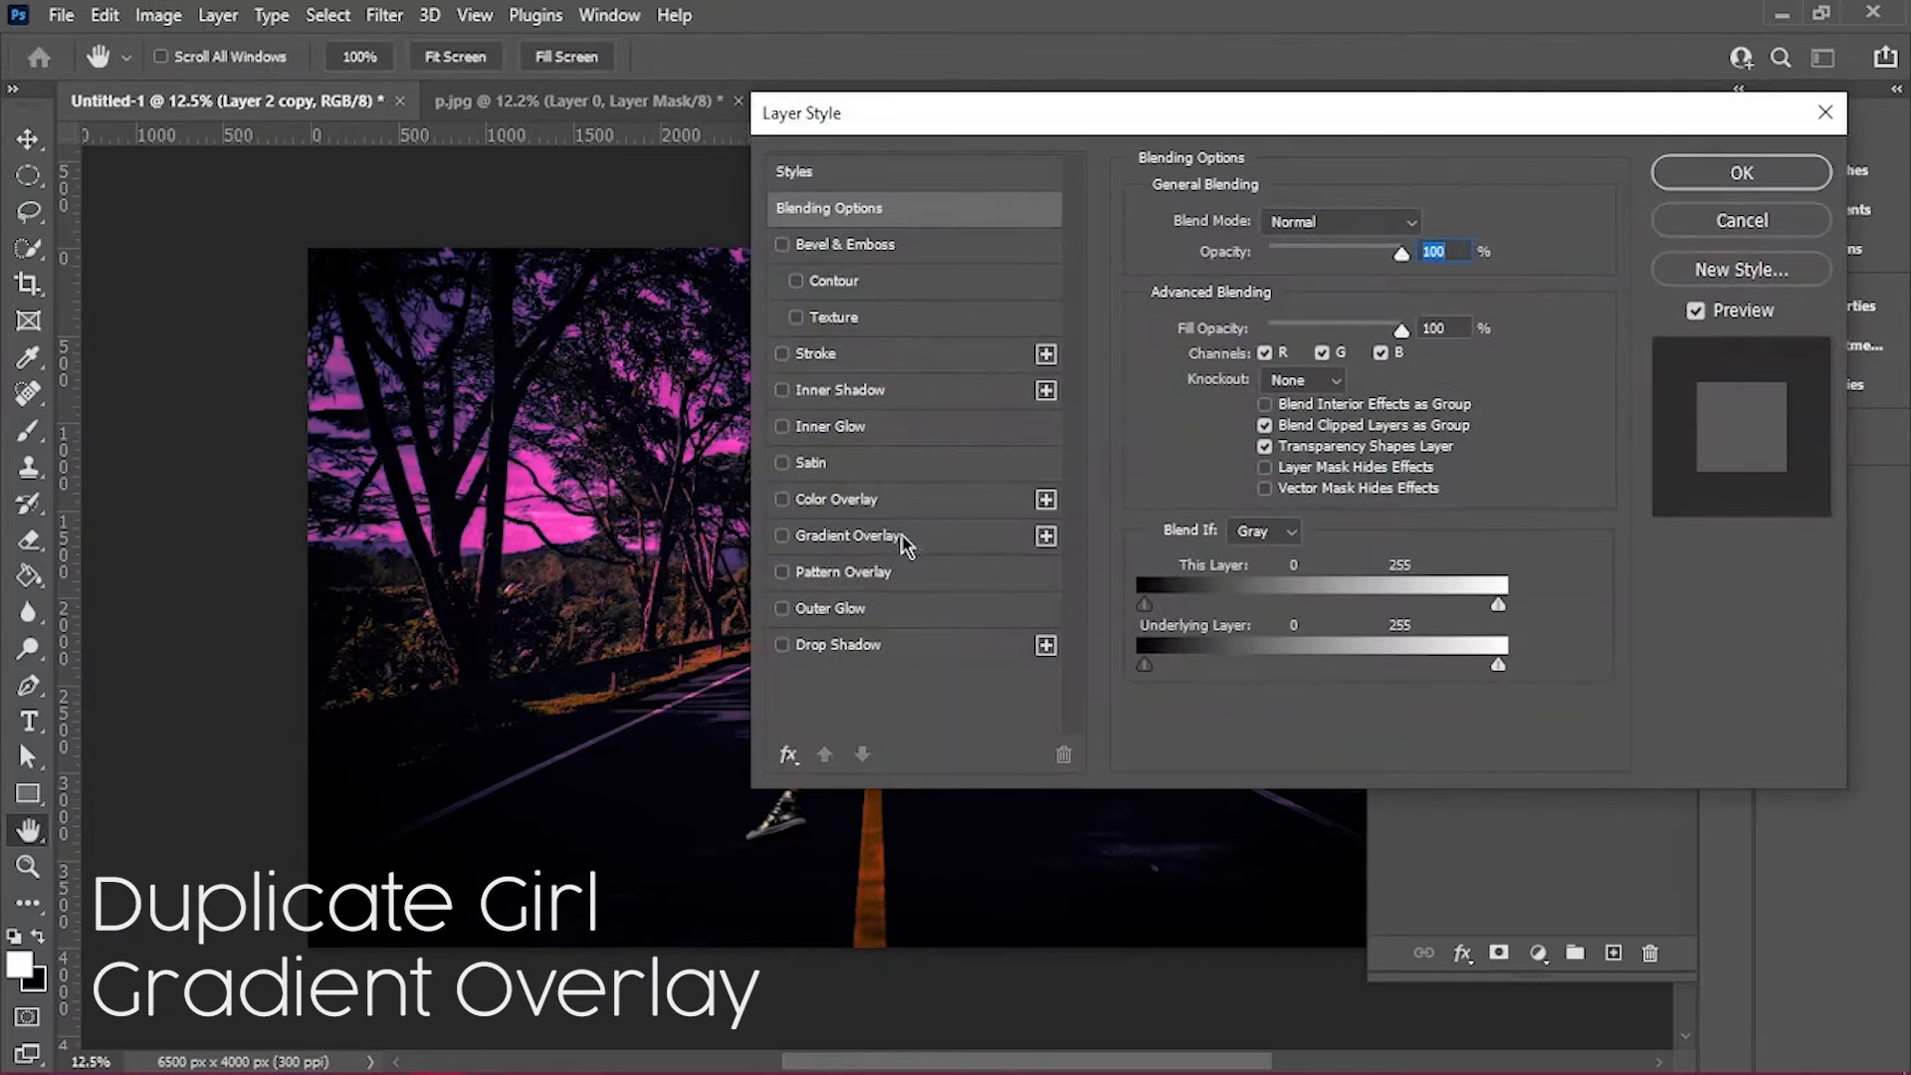
drag(1019, 100, 1377, 132)
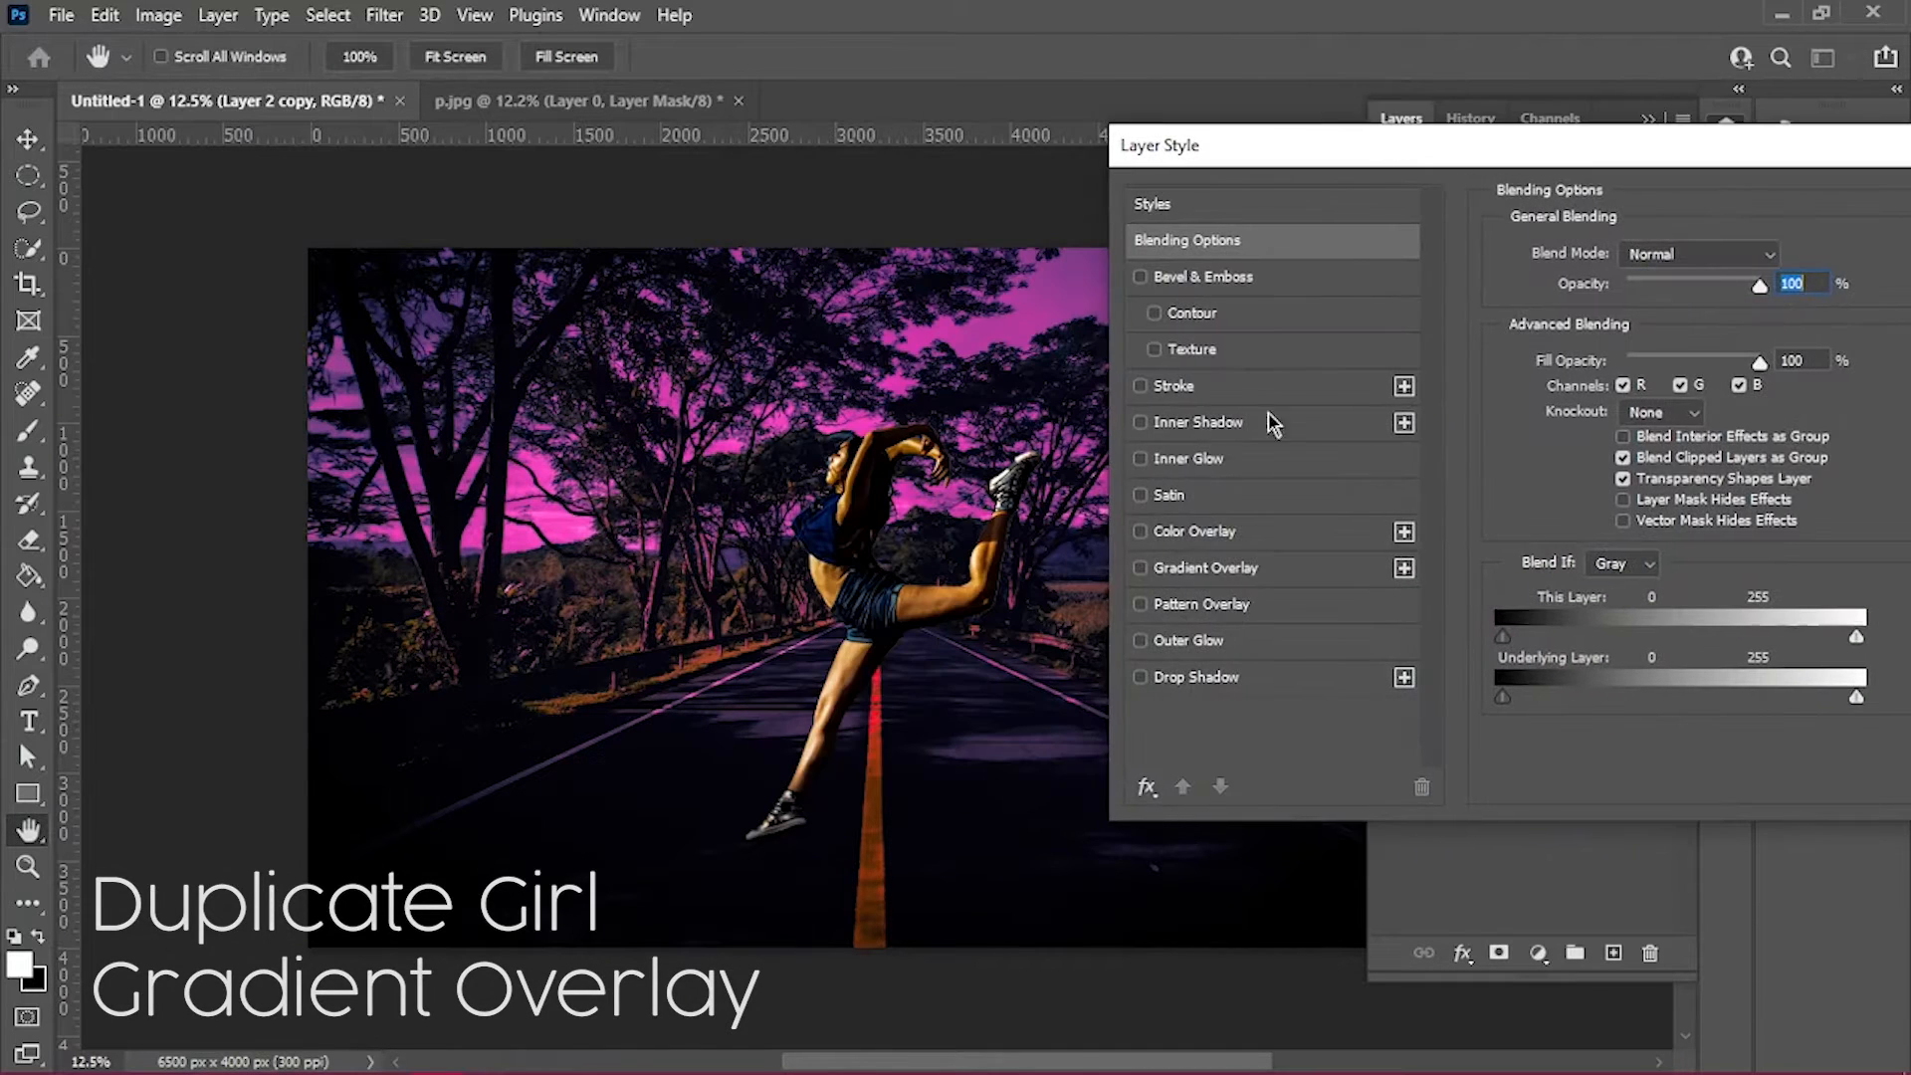
click(1216, 567)
click(1674, 329)
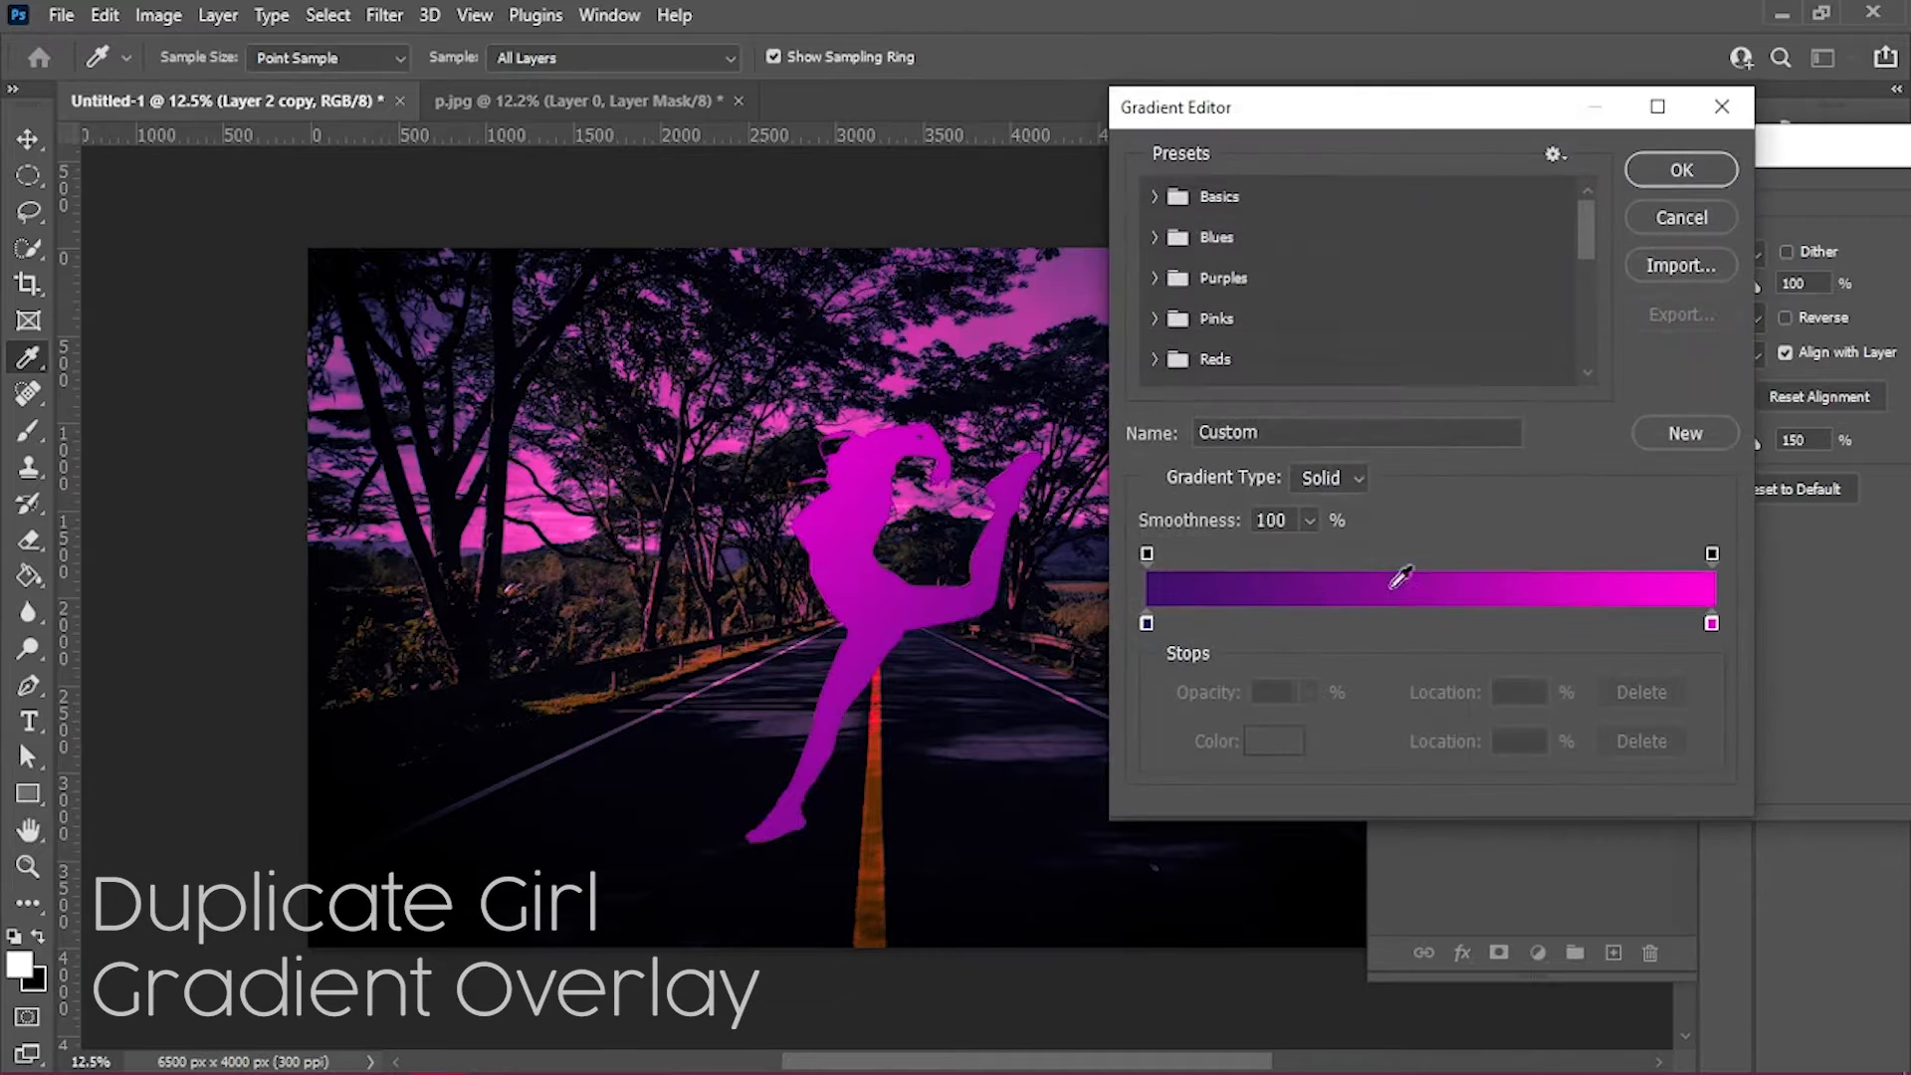
Change the gradient's starting colour stop to blue-violet 4200ff and accept the gradient
double_click(1147, 624)
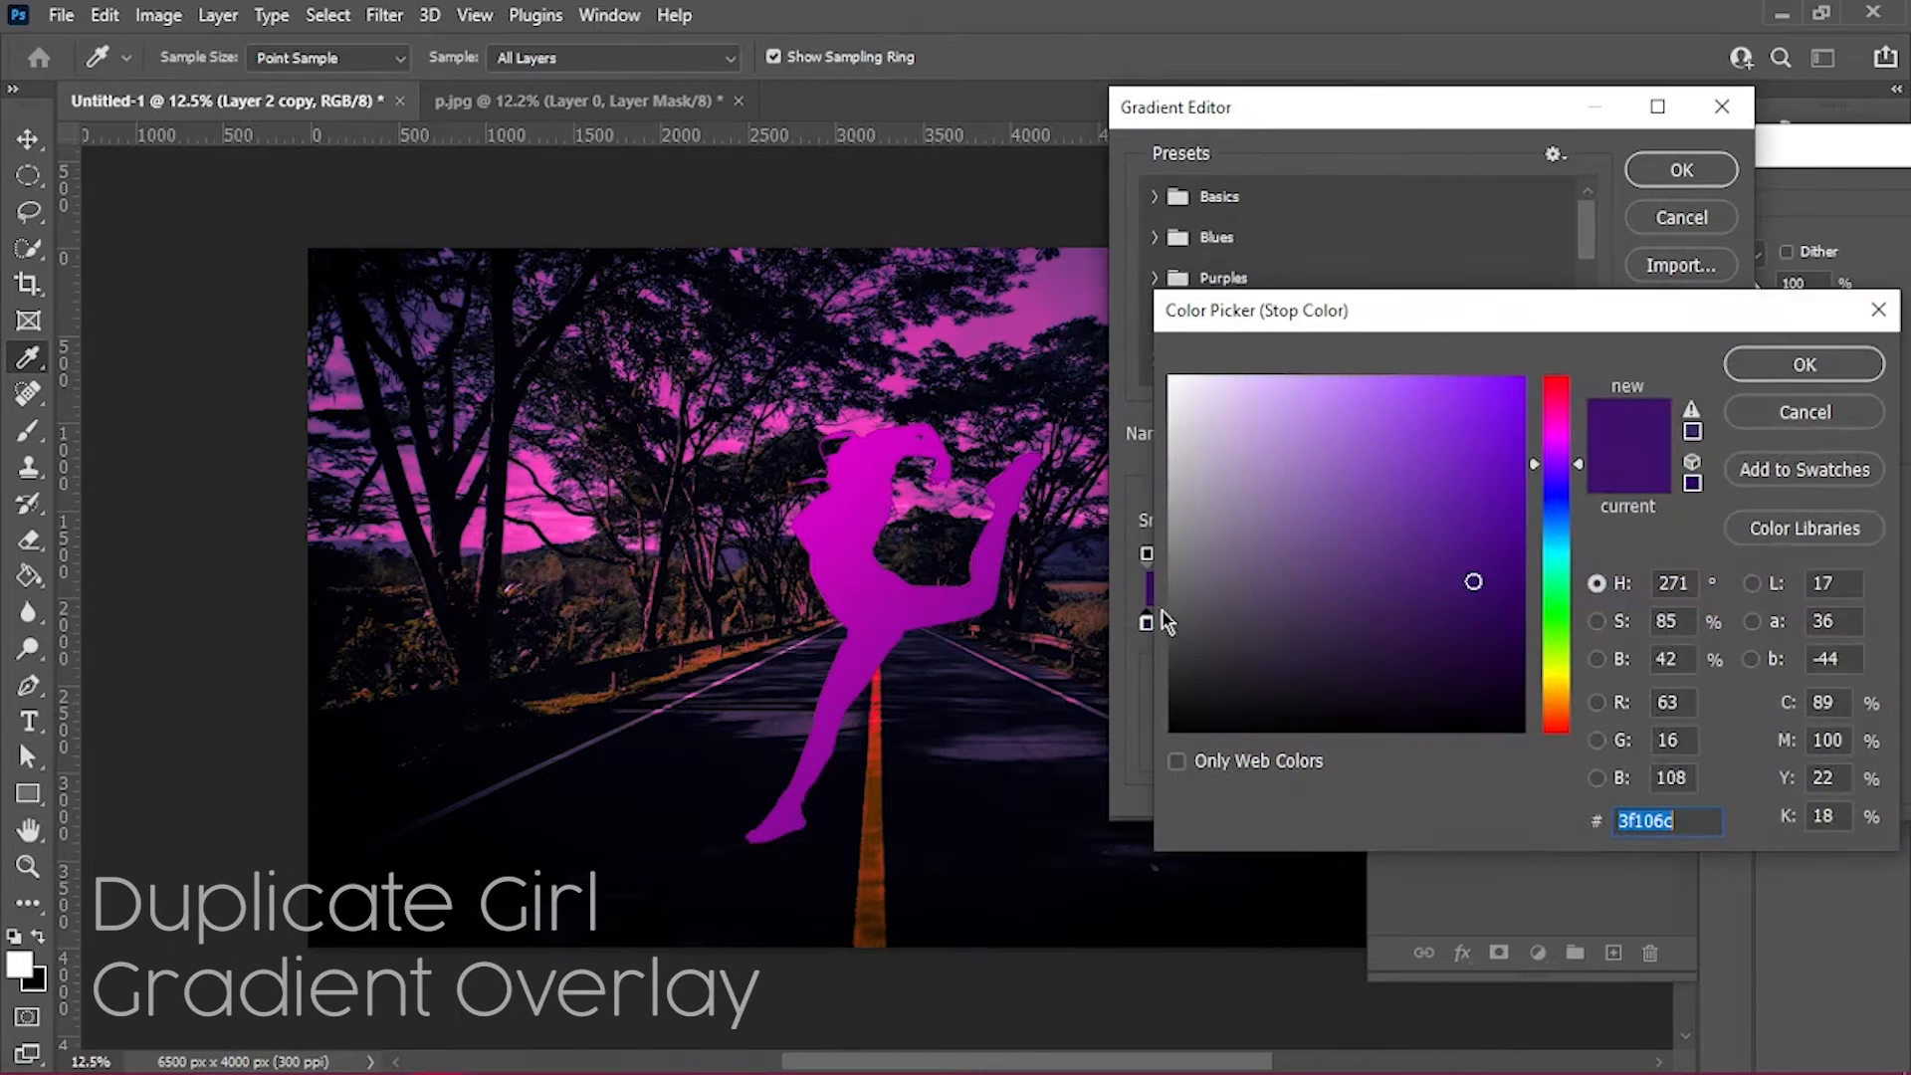
click(1558, 479)
drag(1506, 431, 1557, 375)
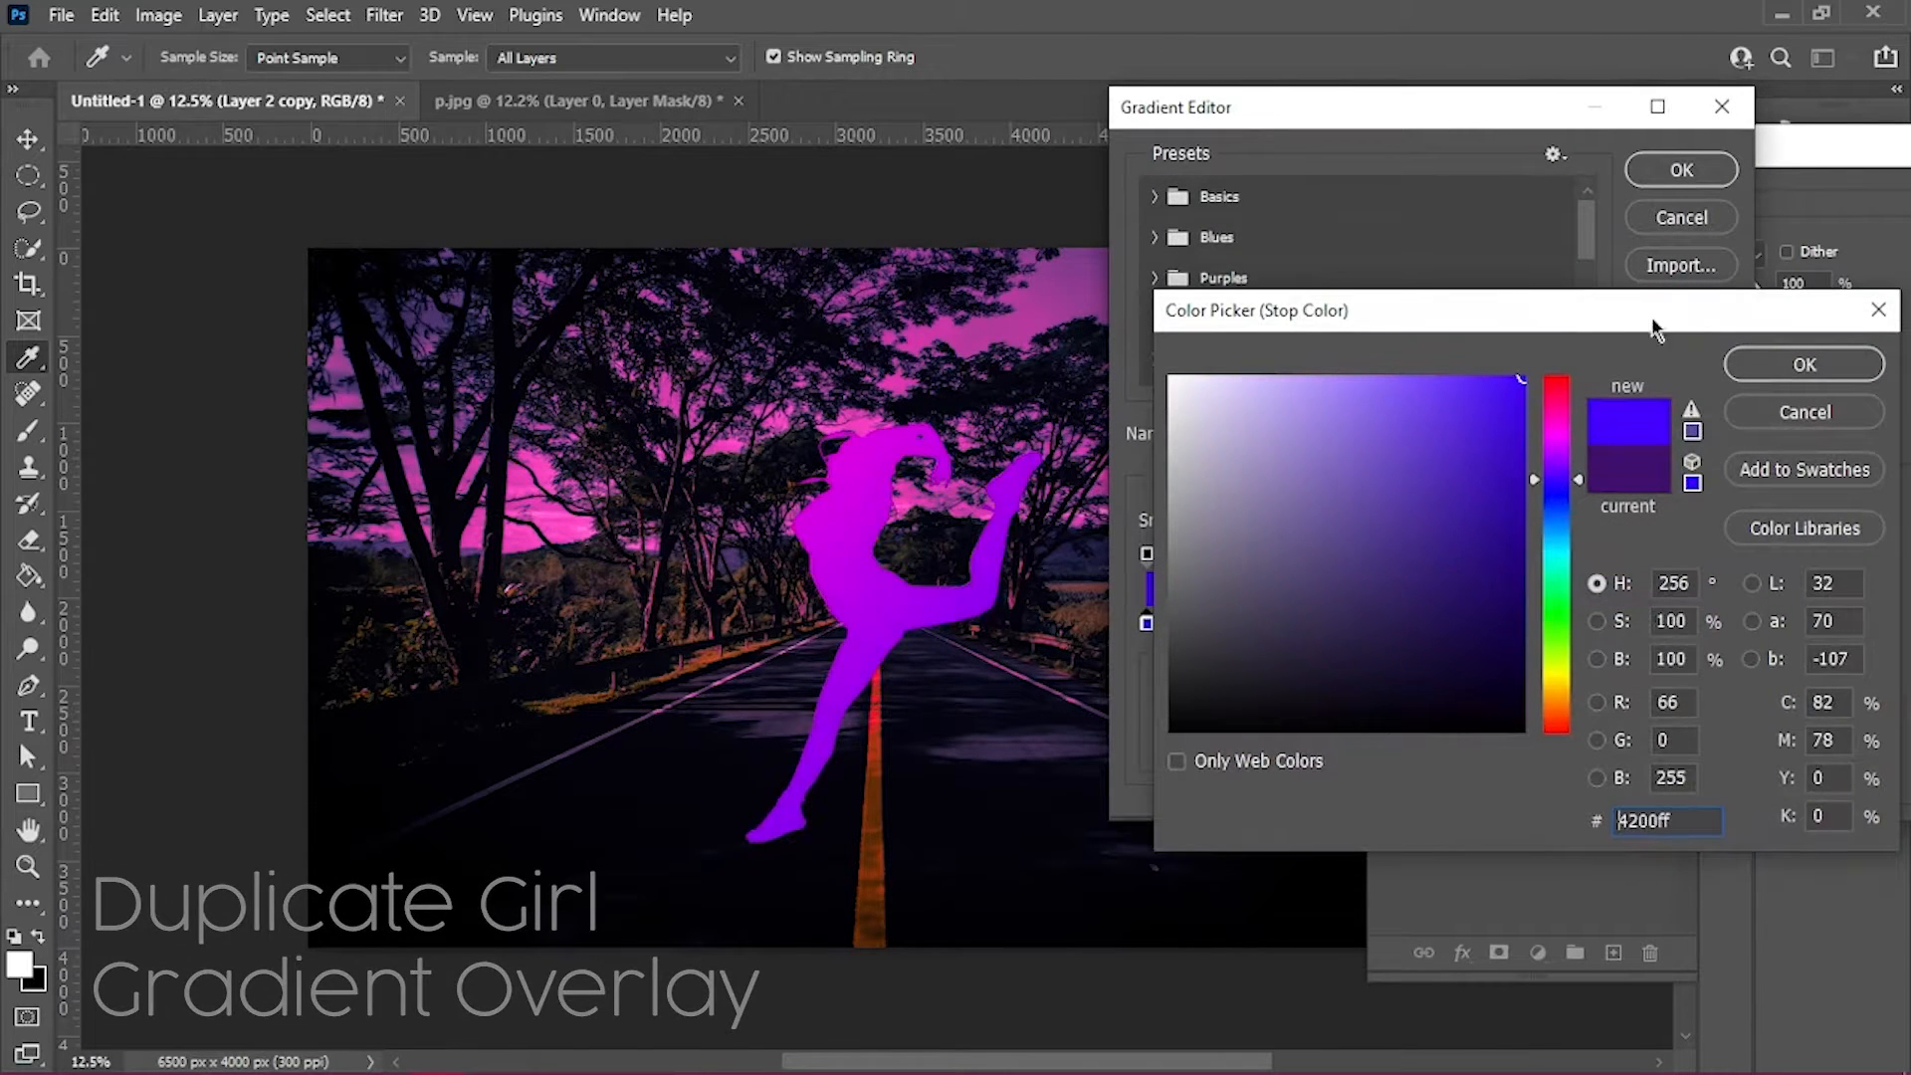
click(1804, 366)
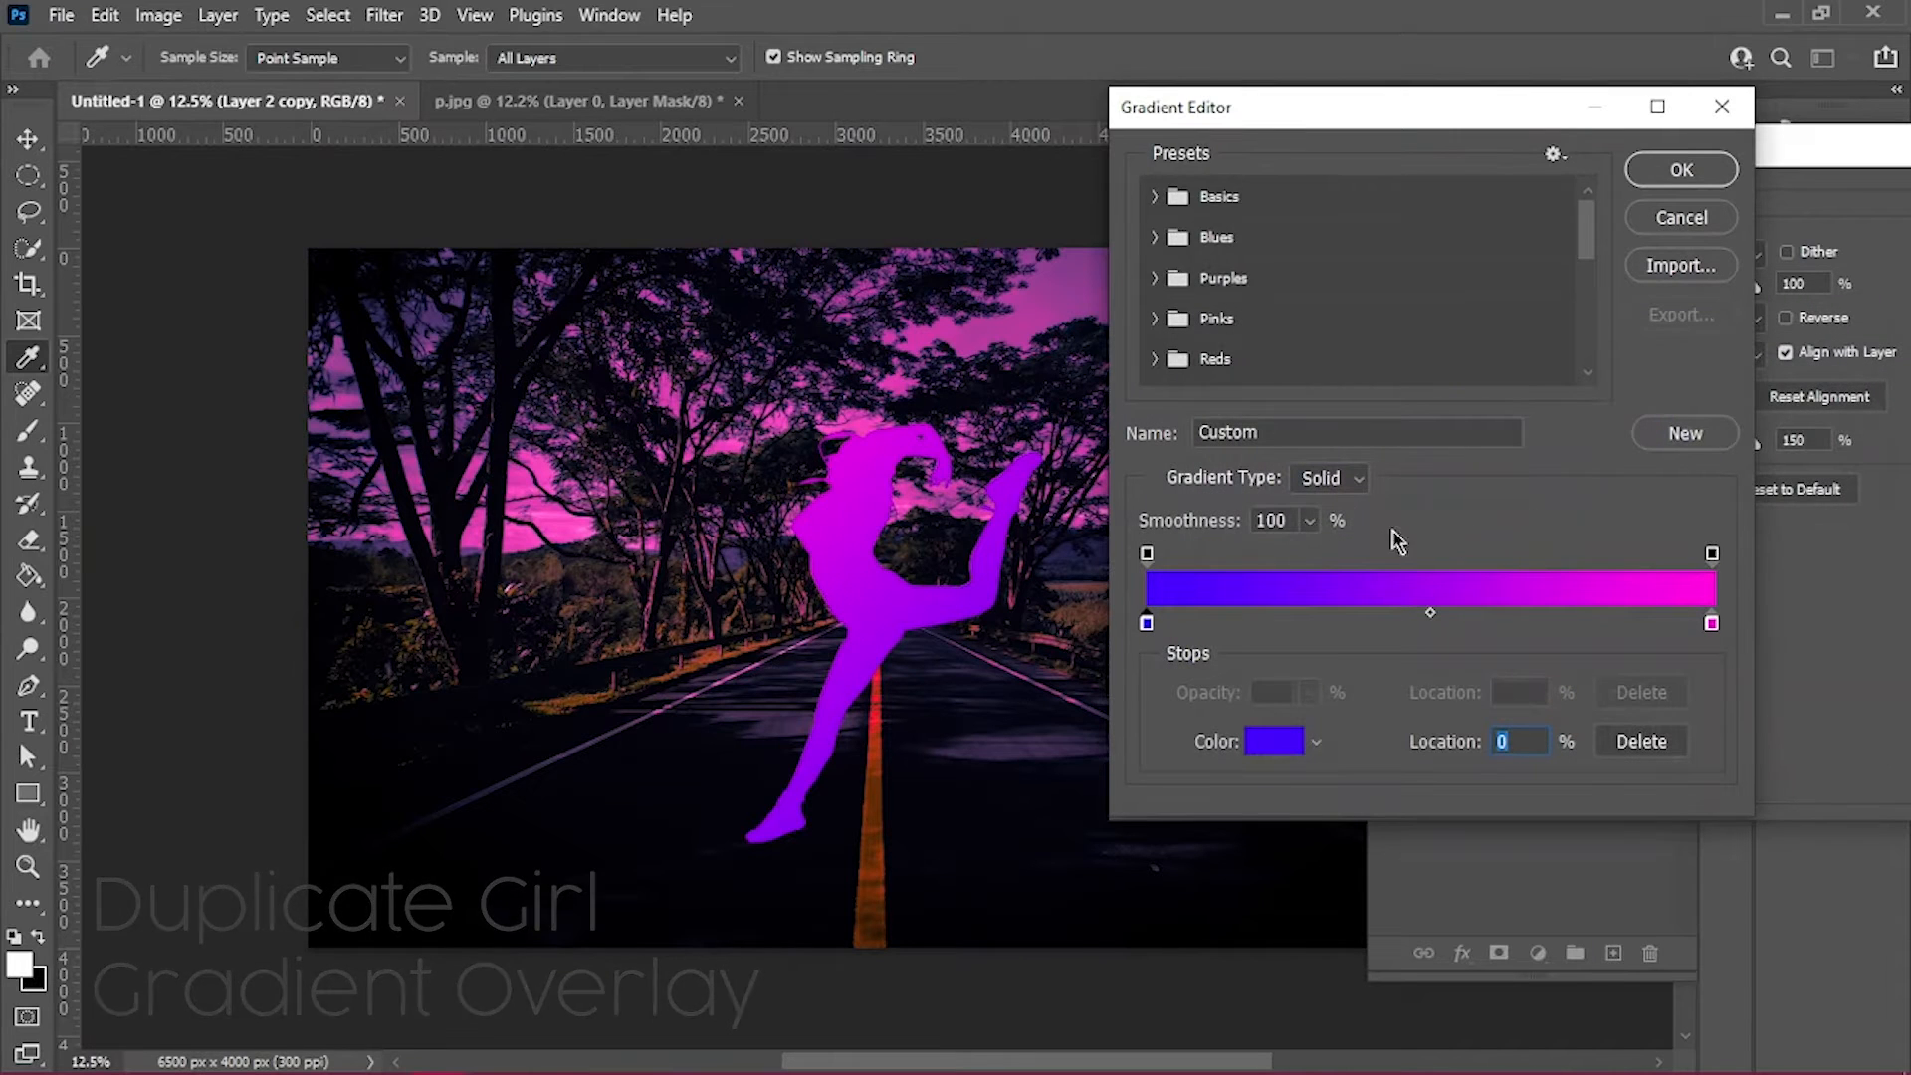
click(1671, 176)
Set the gradient overlay's angle to -53° and apply the layer style
click(1625, 381)
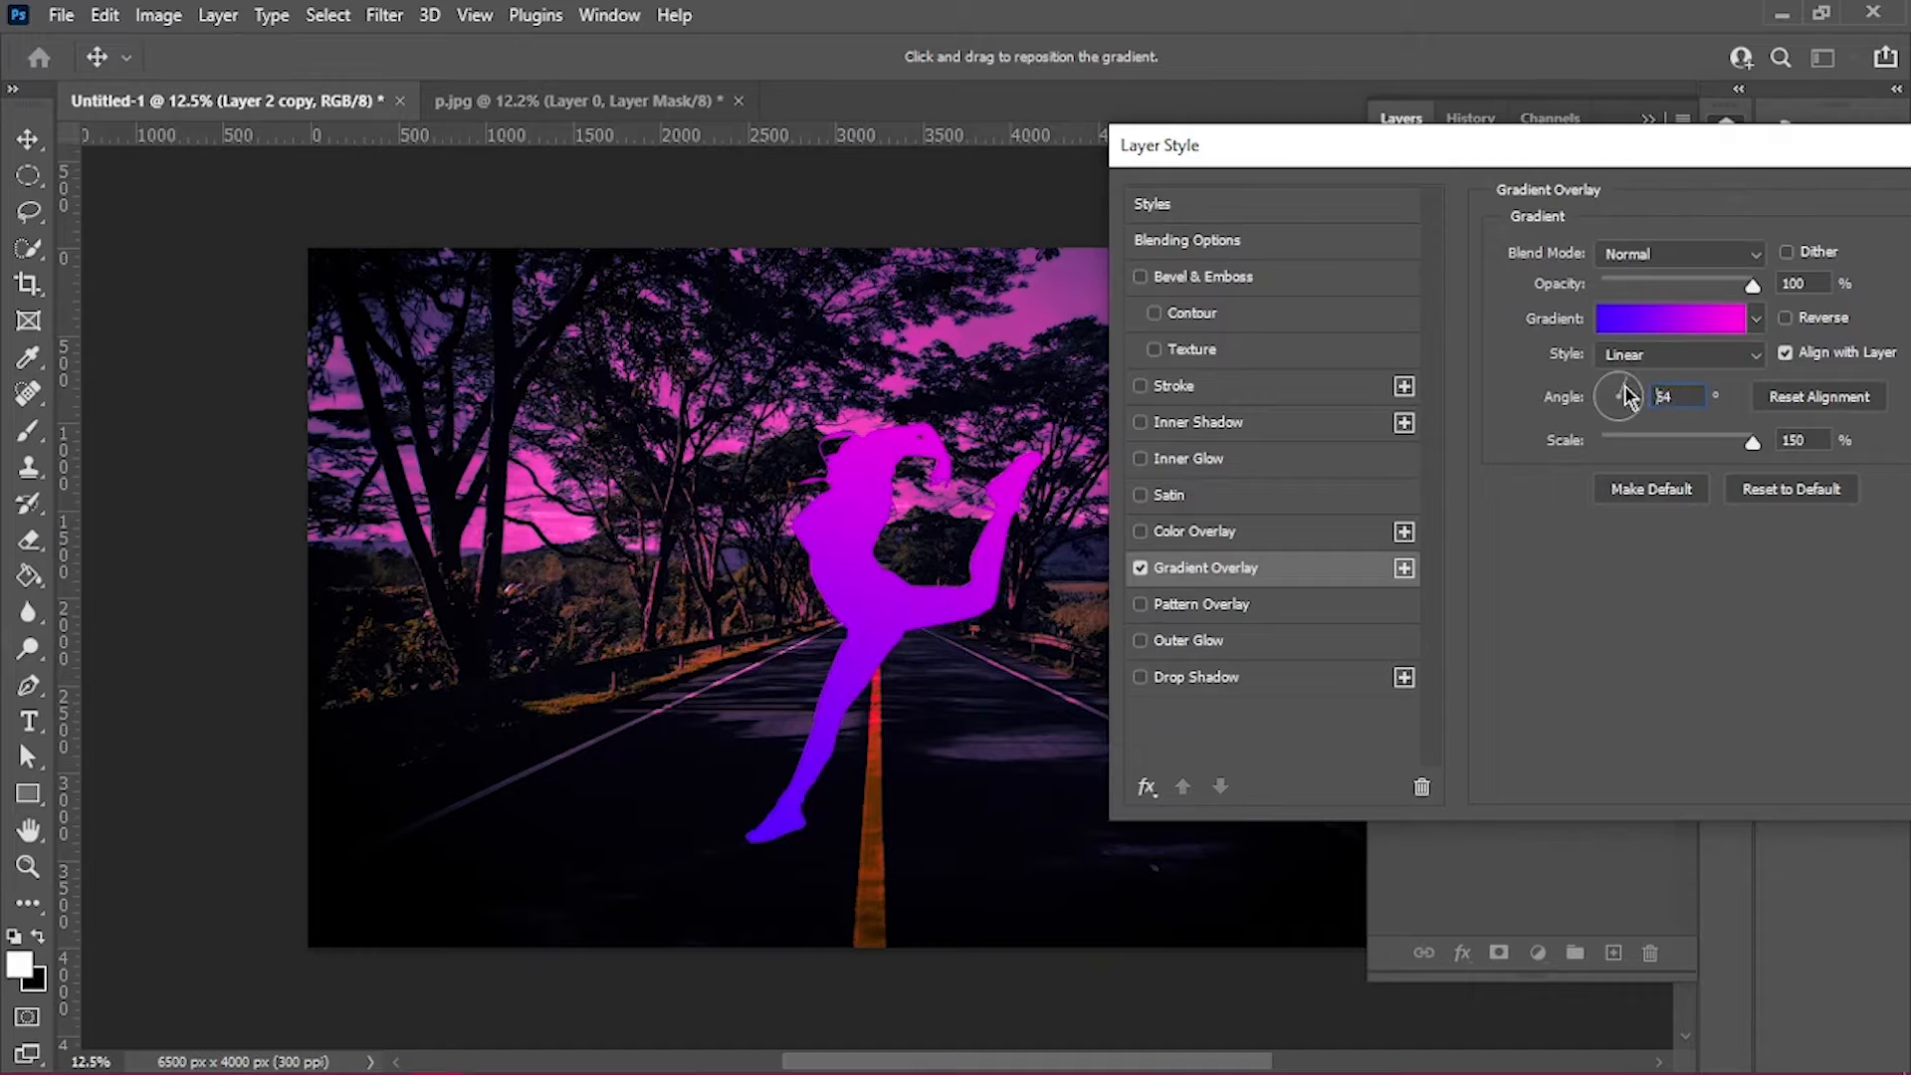
drag(1625, 396, 1640, 411)
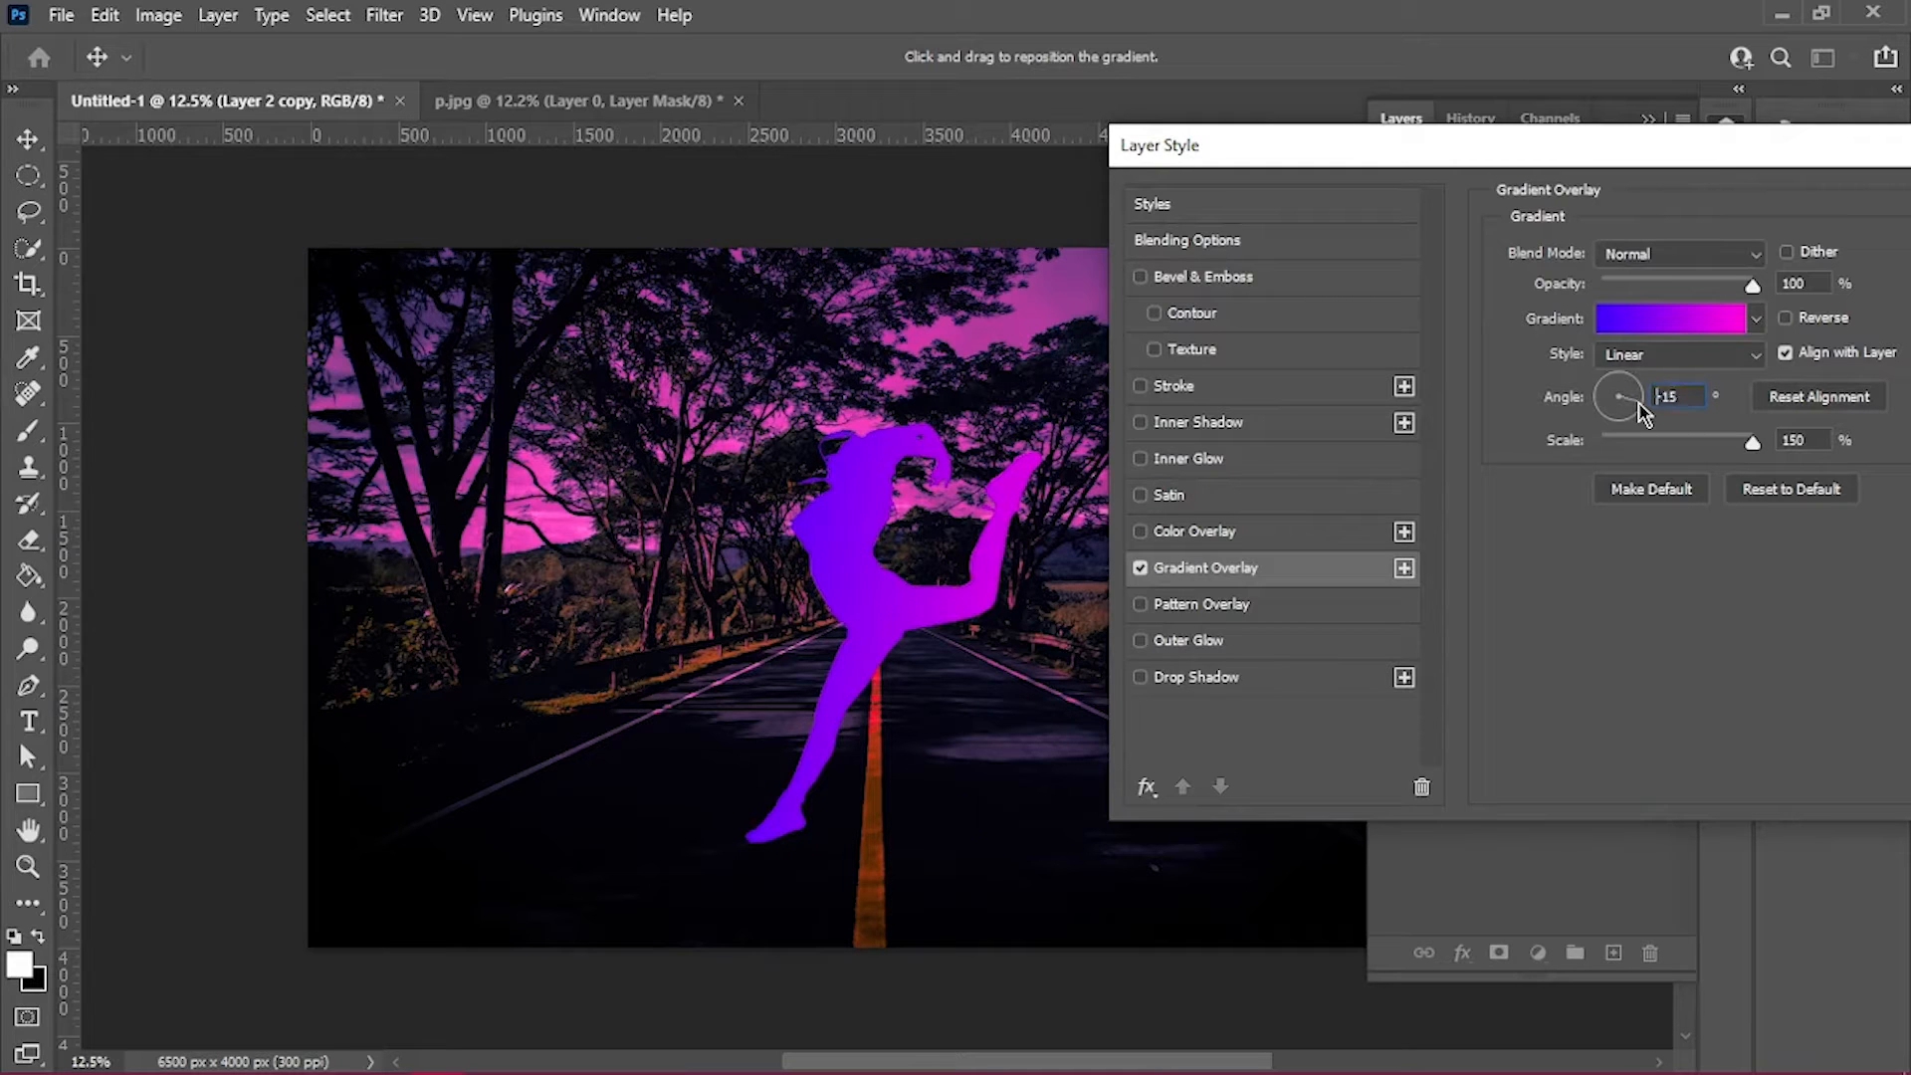
click(1640, 429)
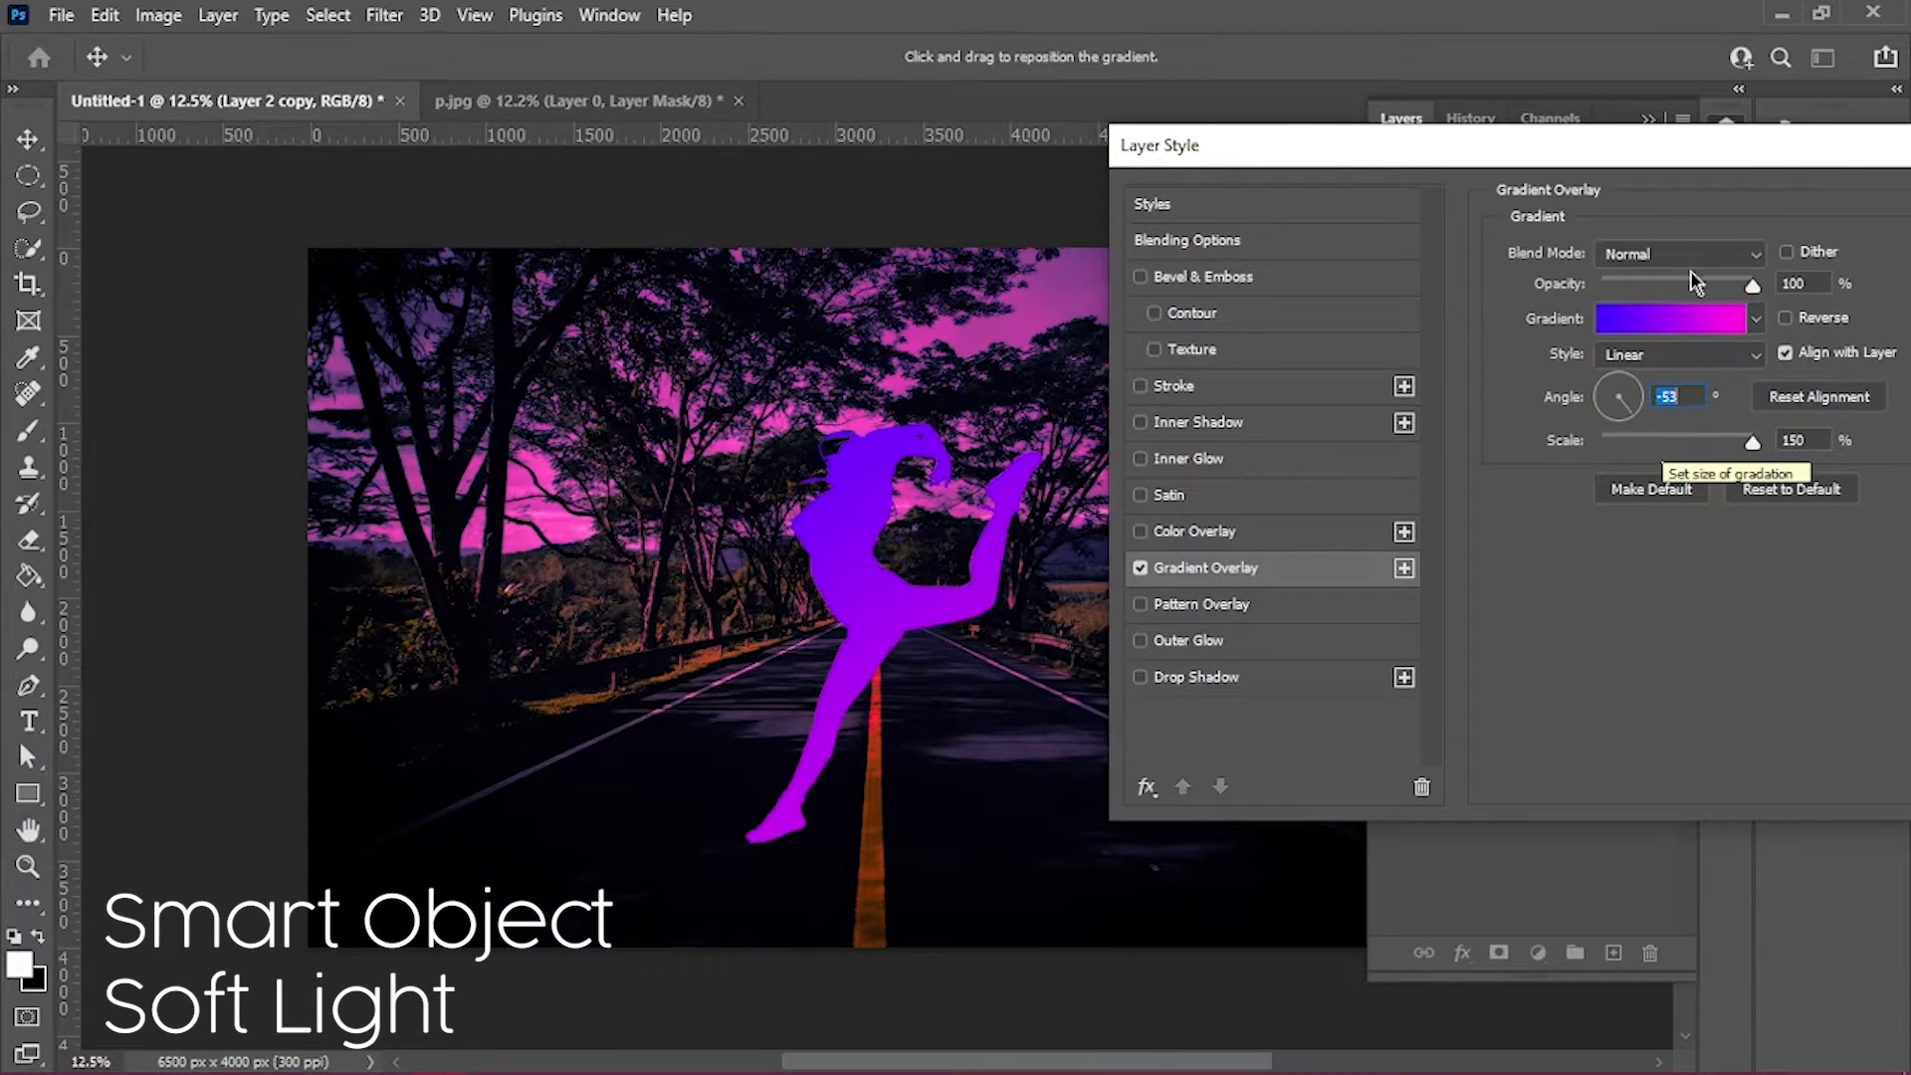
drag(1603, 157, 1377, 151)
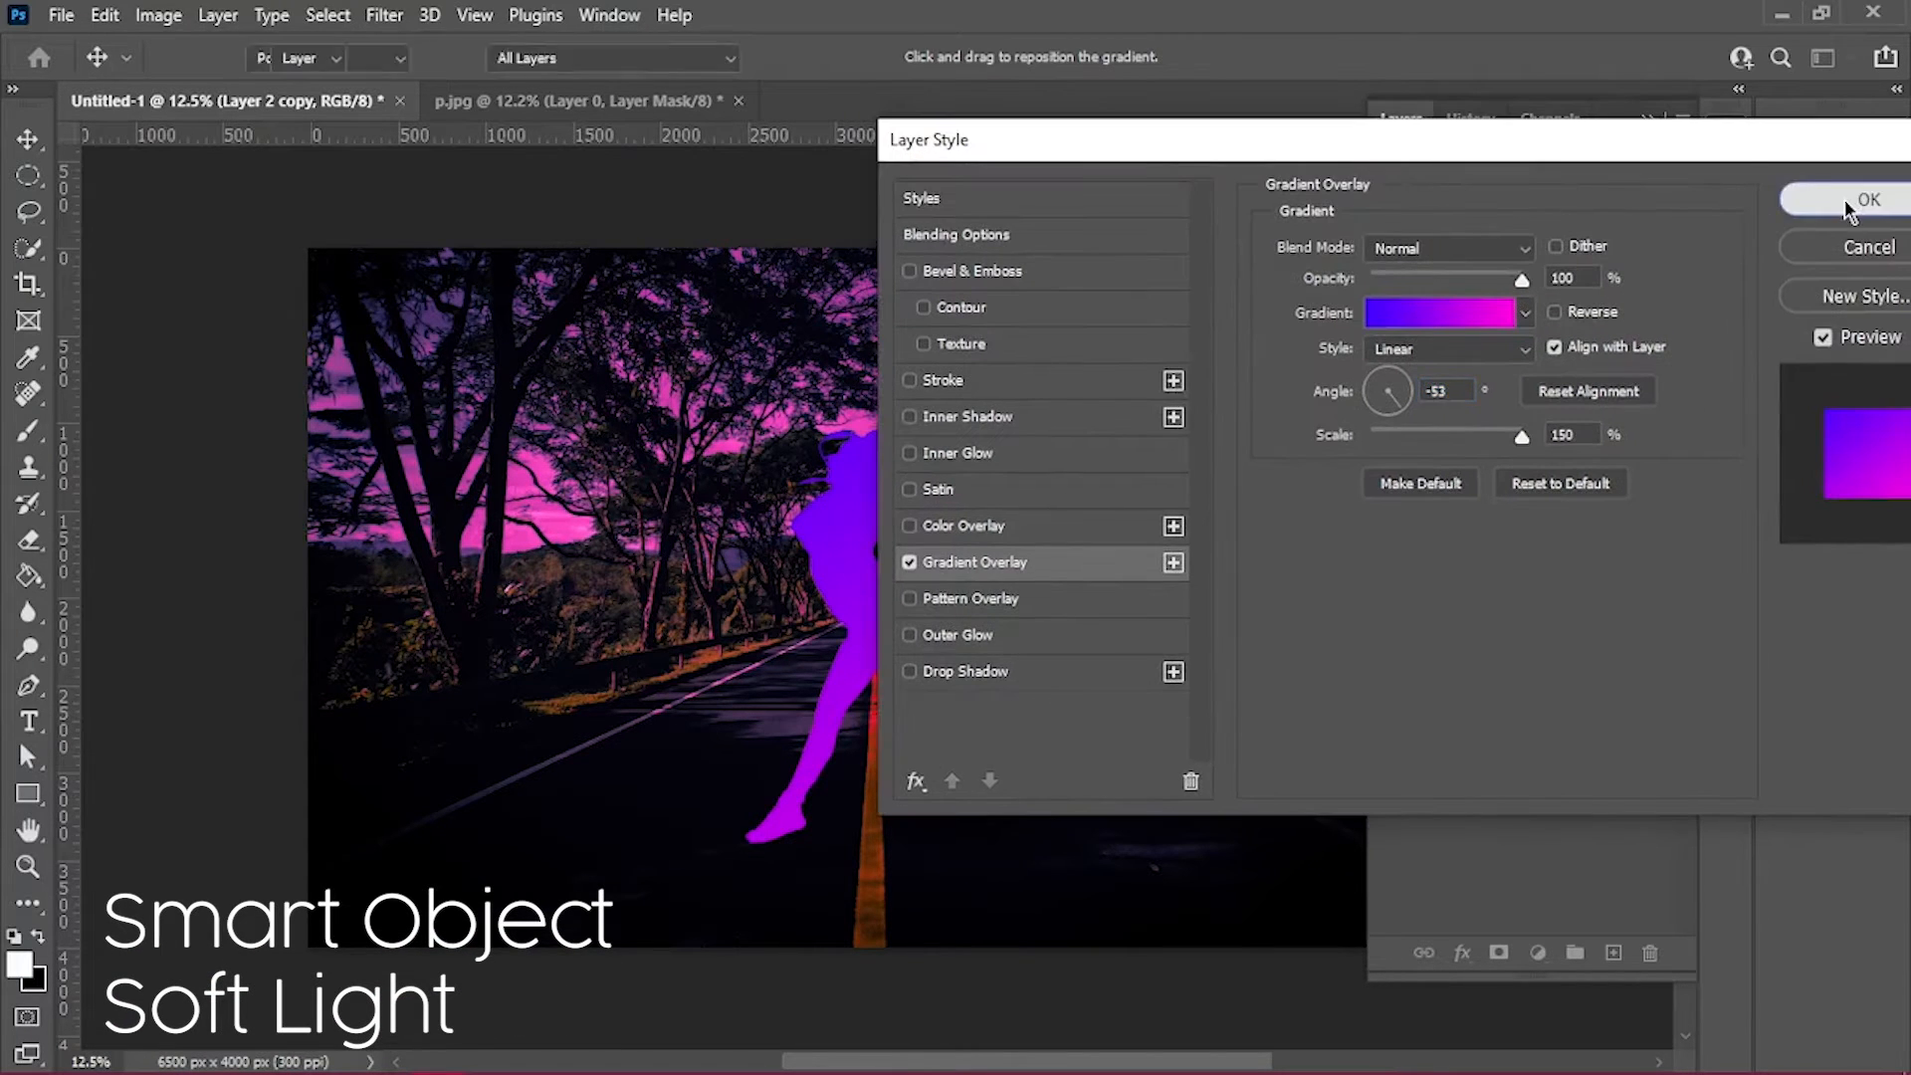
click(1846, 204)
Convert the gradient-covered dancer copy to a smart object and set its blend mode to Soft Light
click(1503, 206)
click(1480, 551)
right_click(1541, 310)
click(1334, 389)
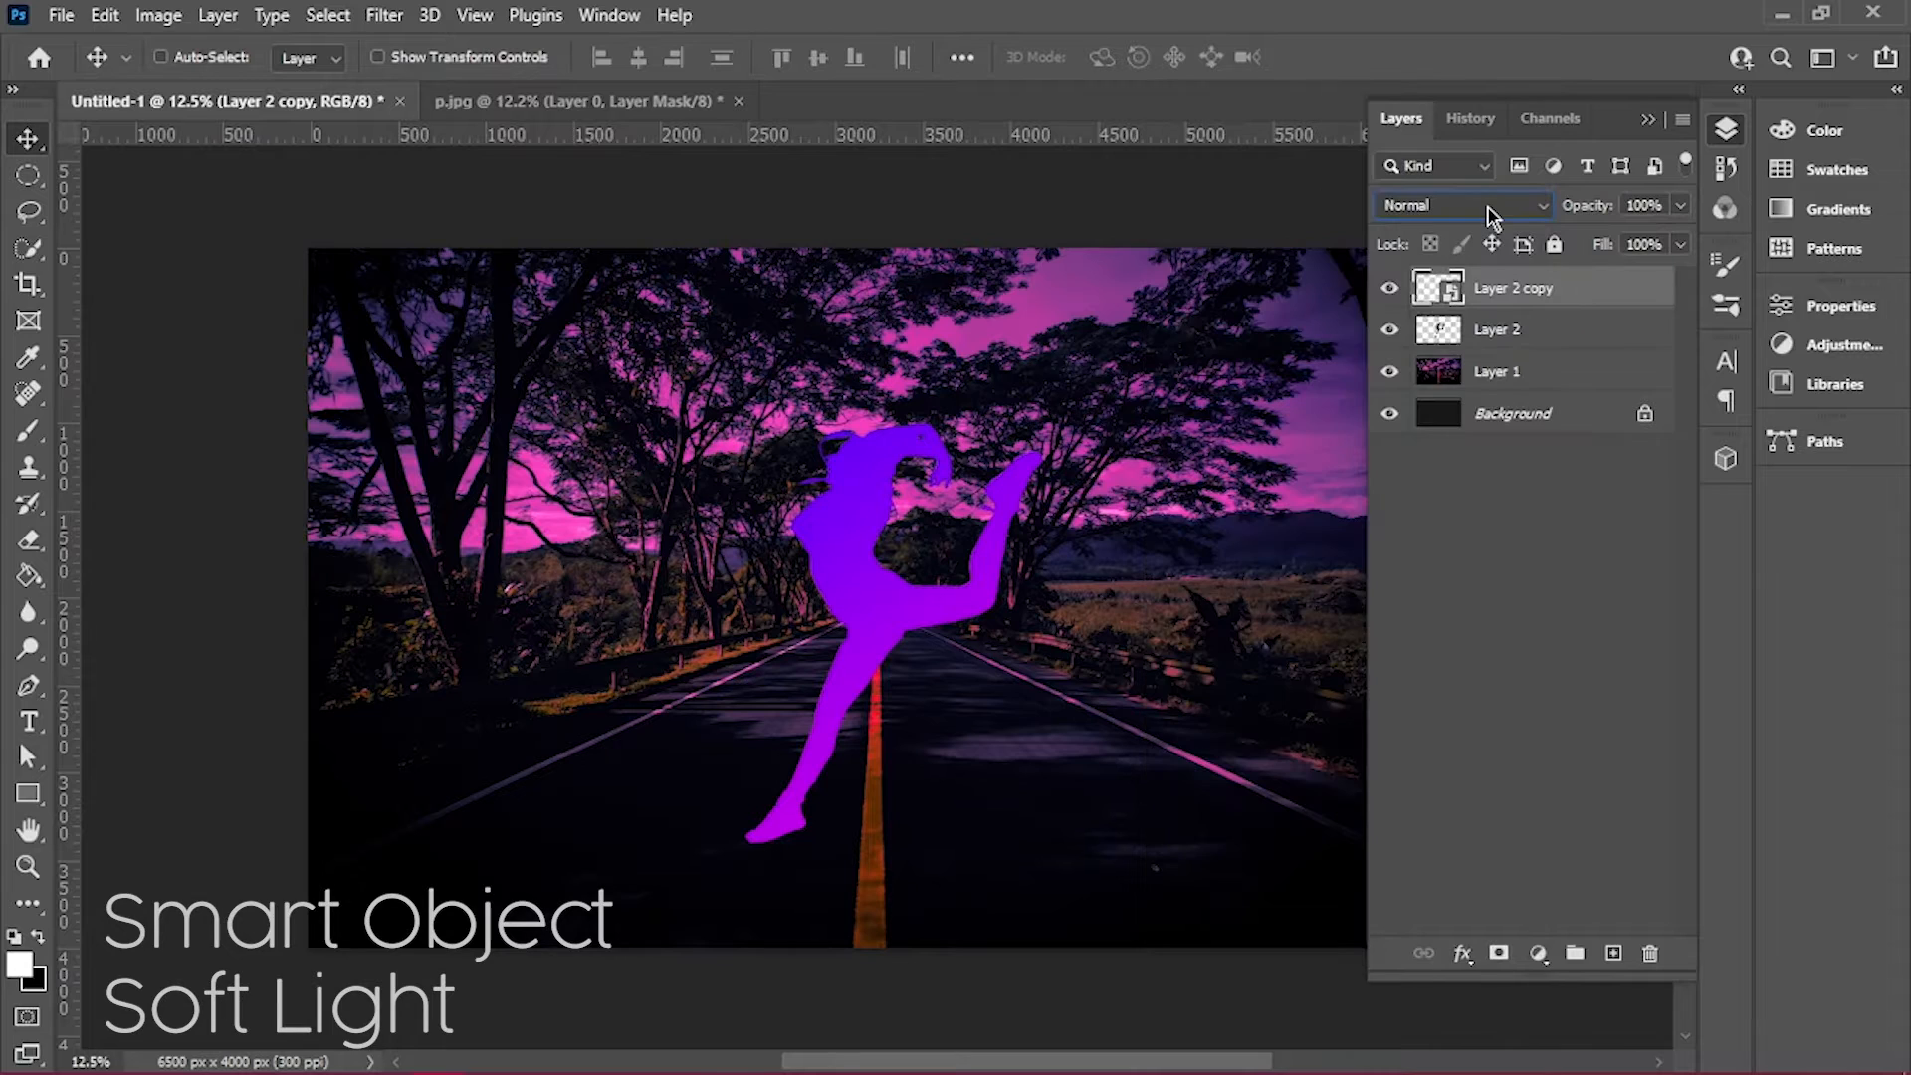
click(1489, 207)
click(1413, 561)
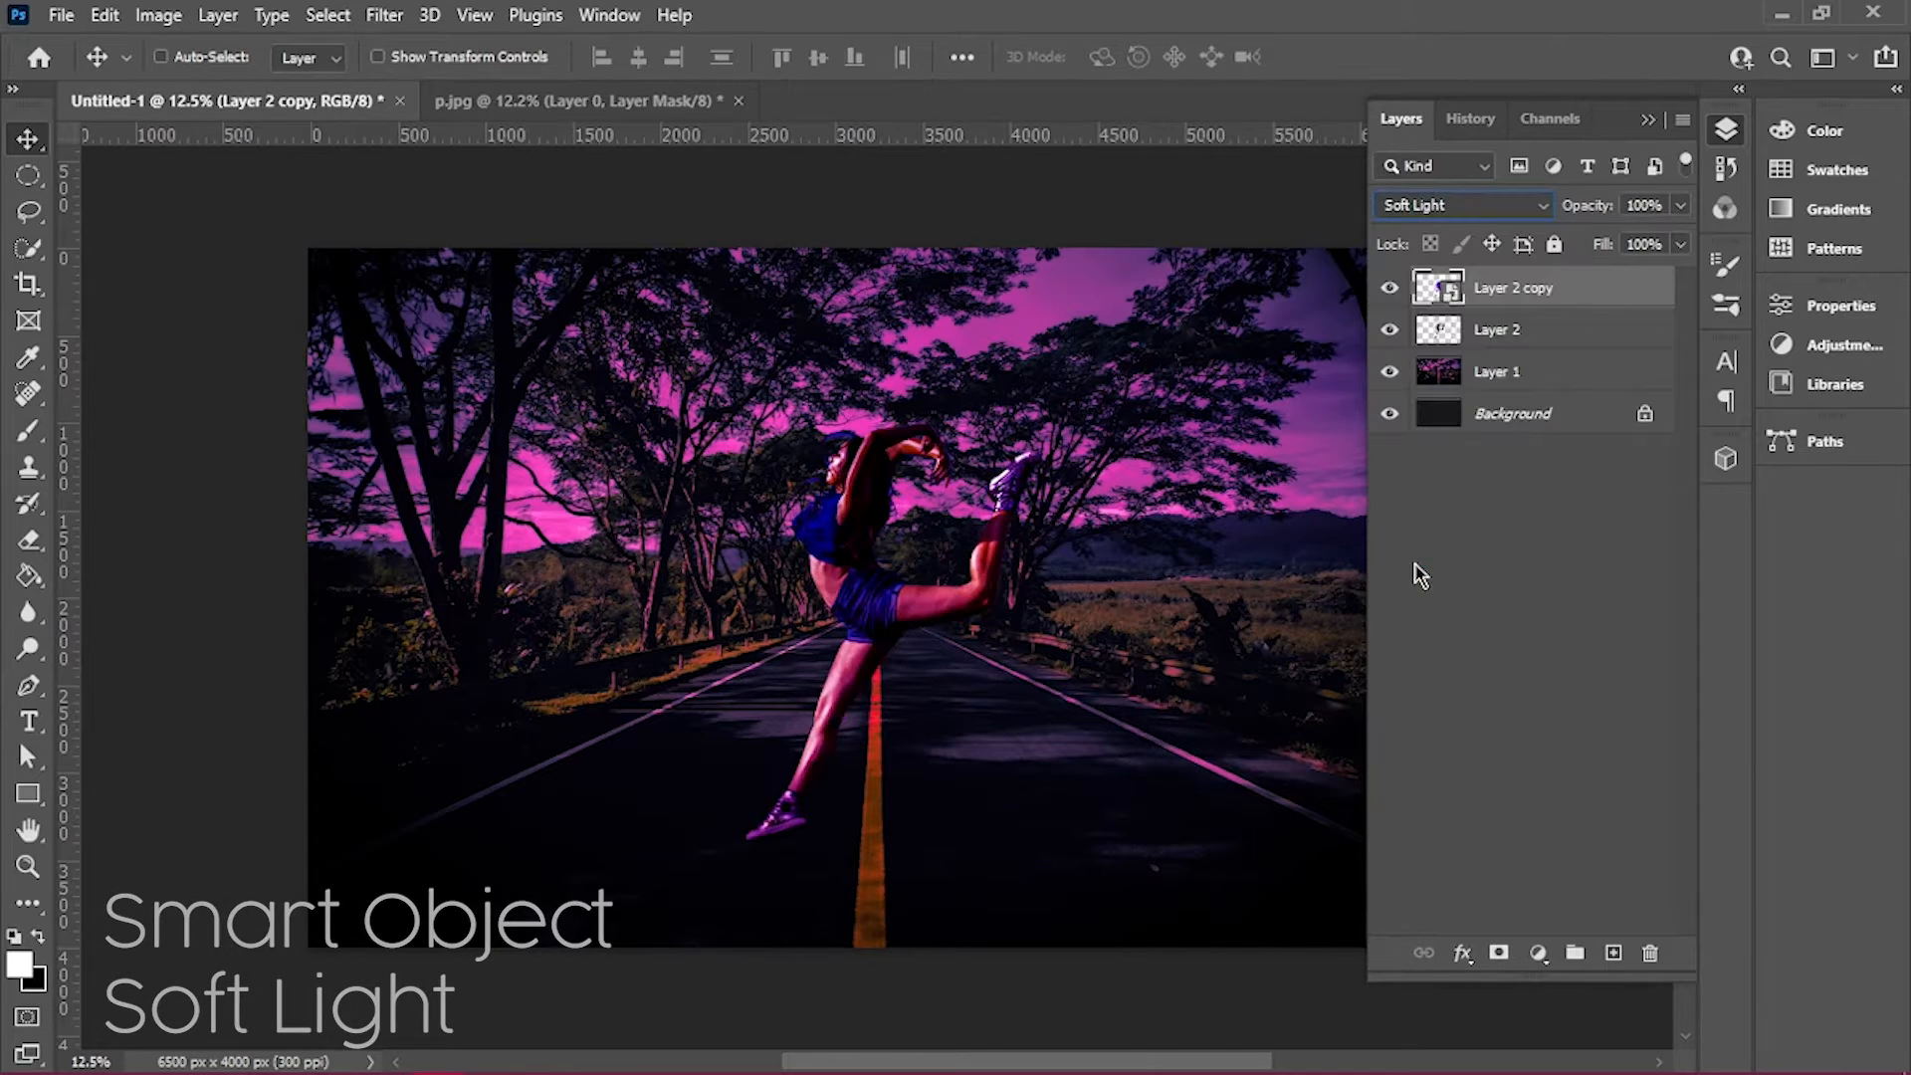
Apply Match Color to Layer 2 with p.jpg as source and Merged as layer, and compare with the gradient copy hidden and shown
click(1458, 328)
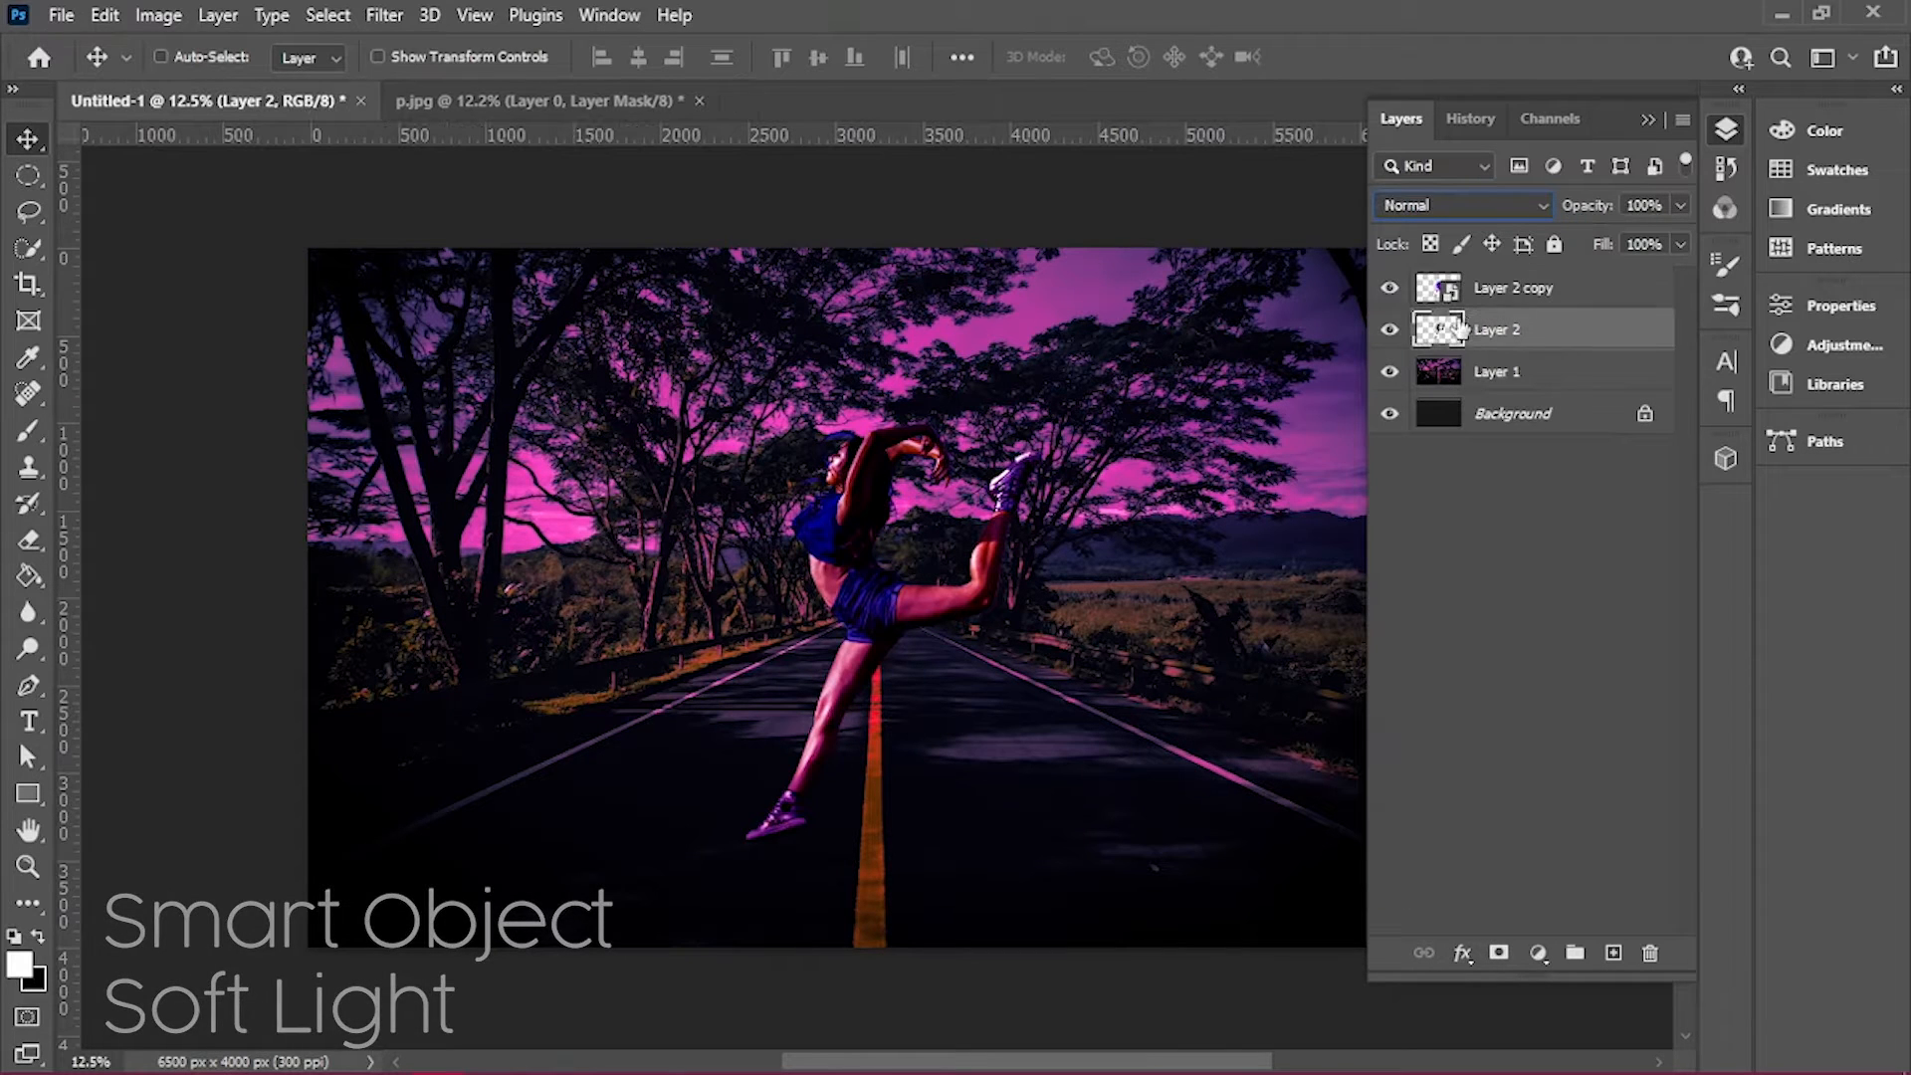
click(159, 15)
mouse_move(251, 104)
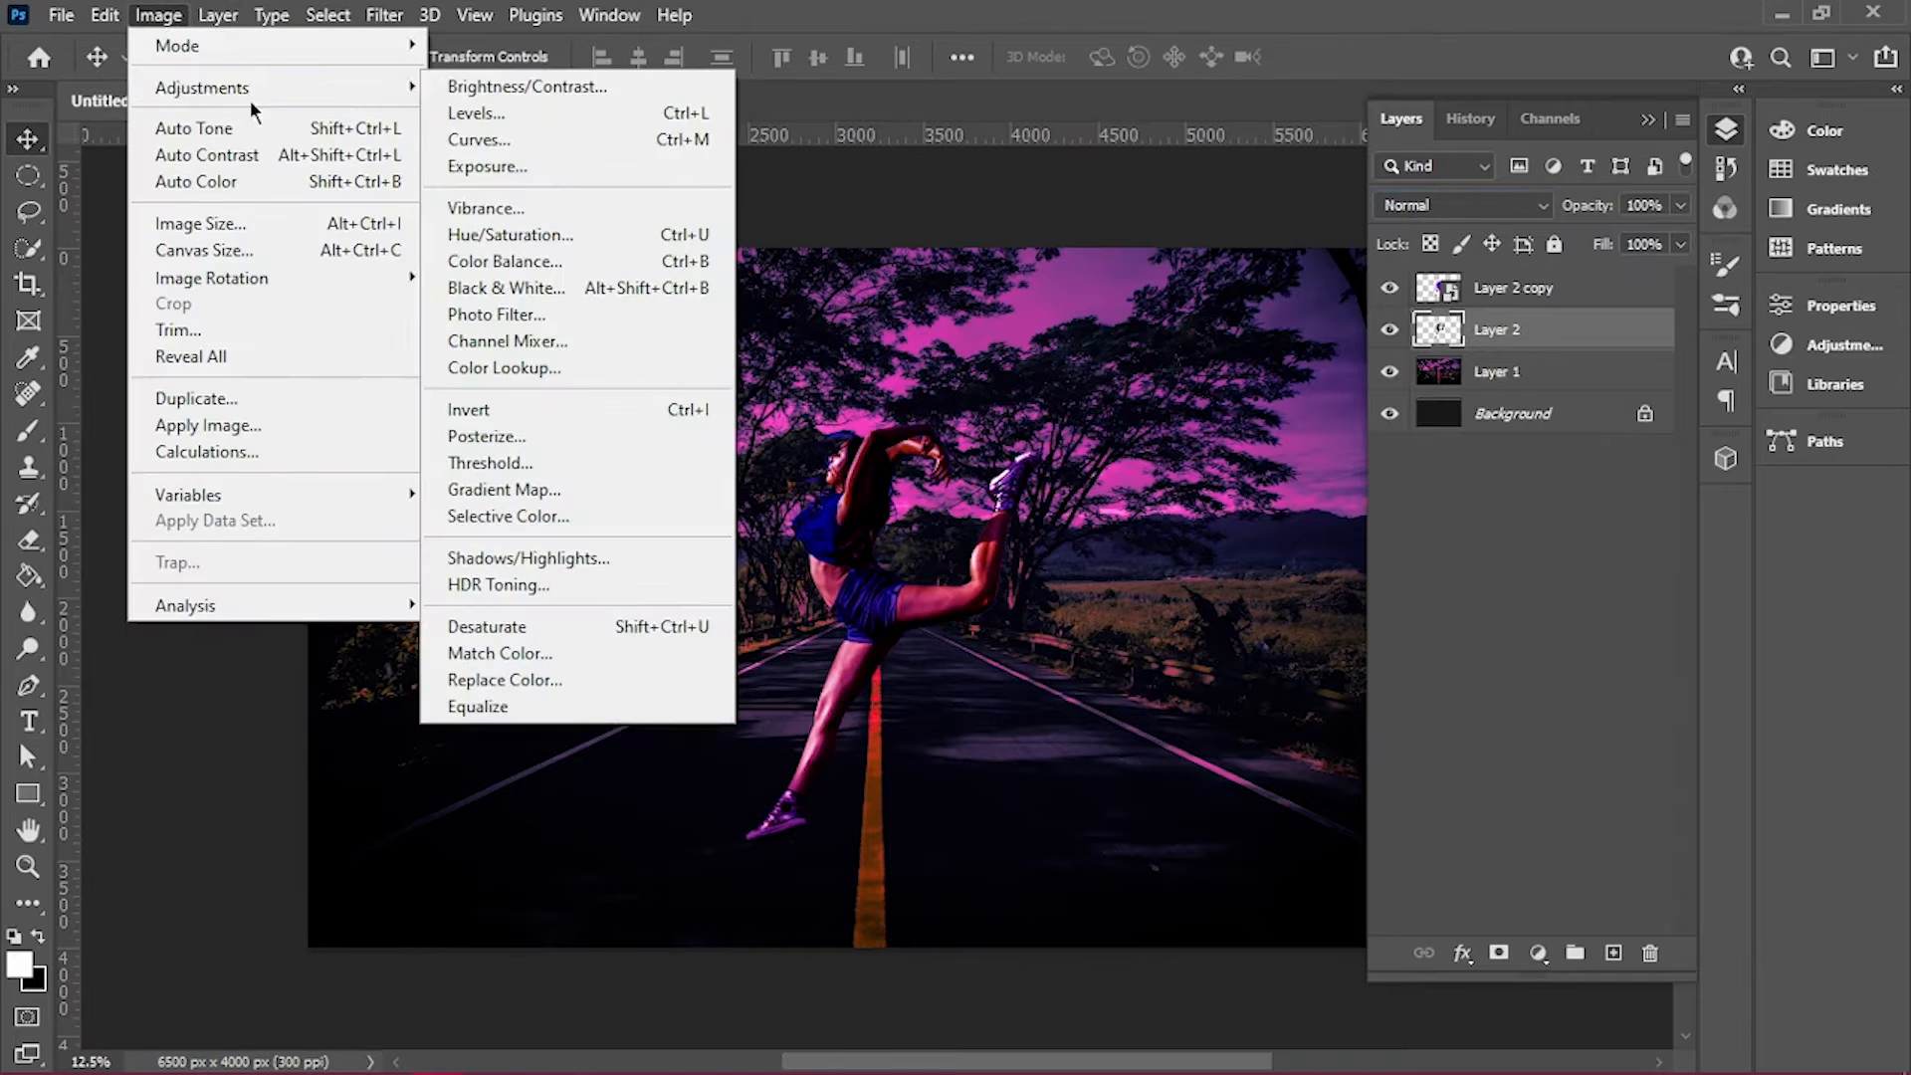
click(697, 657)
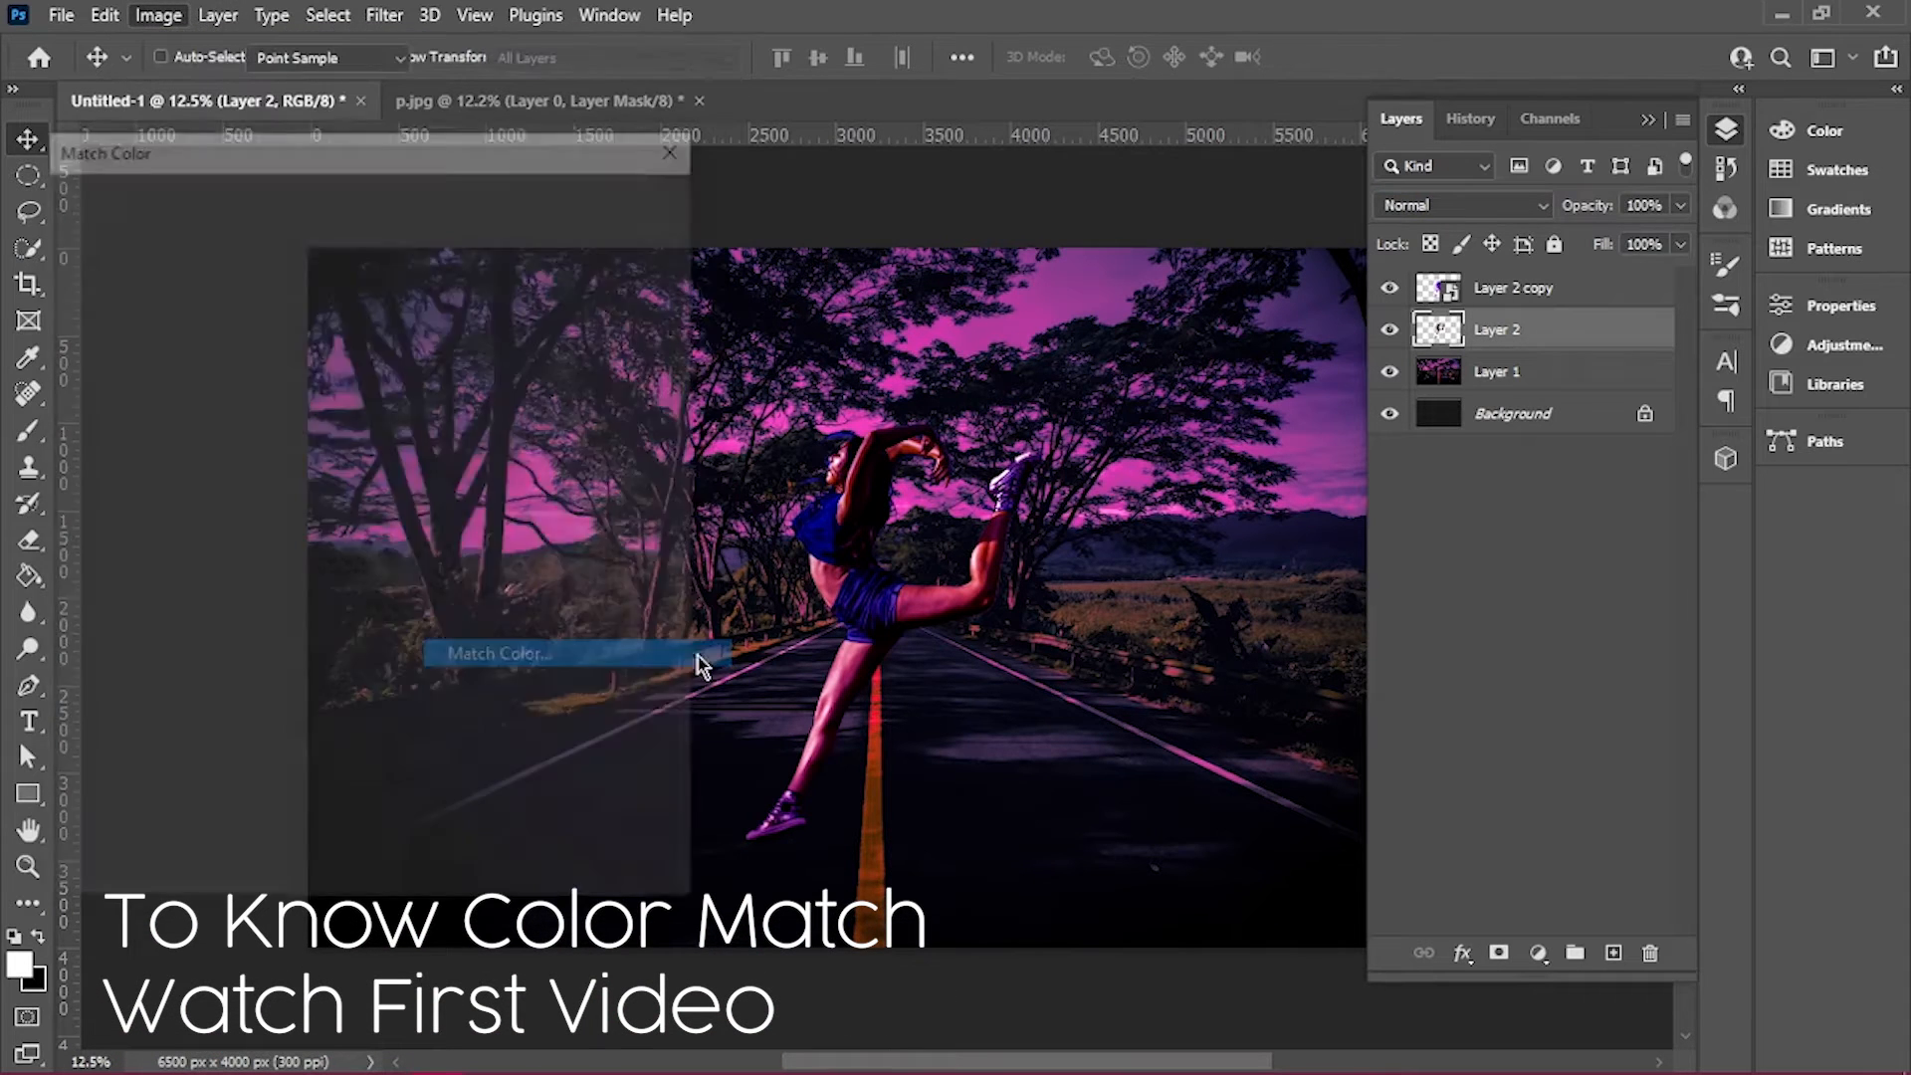
click(305, 732)
click(292, 782)
click(291, 732)
click(272, 808)
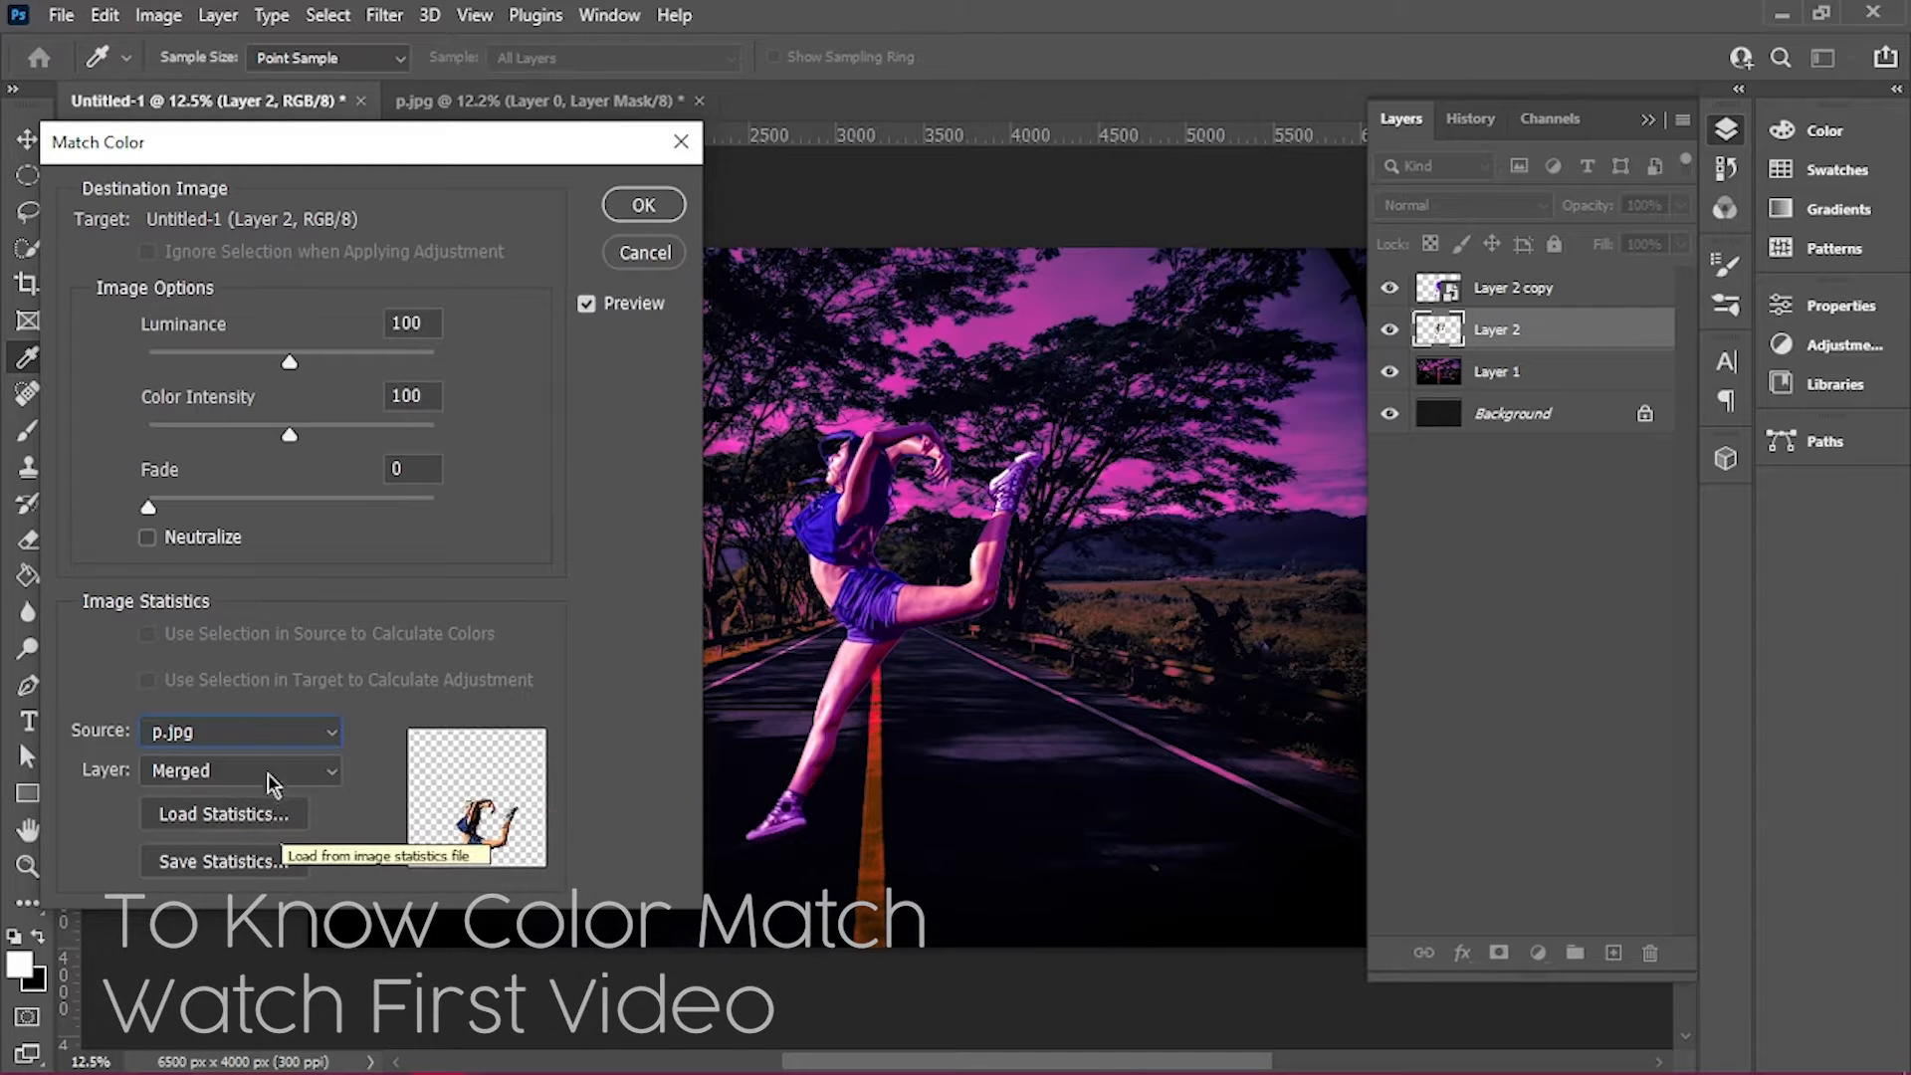
click(643, 206)
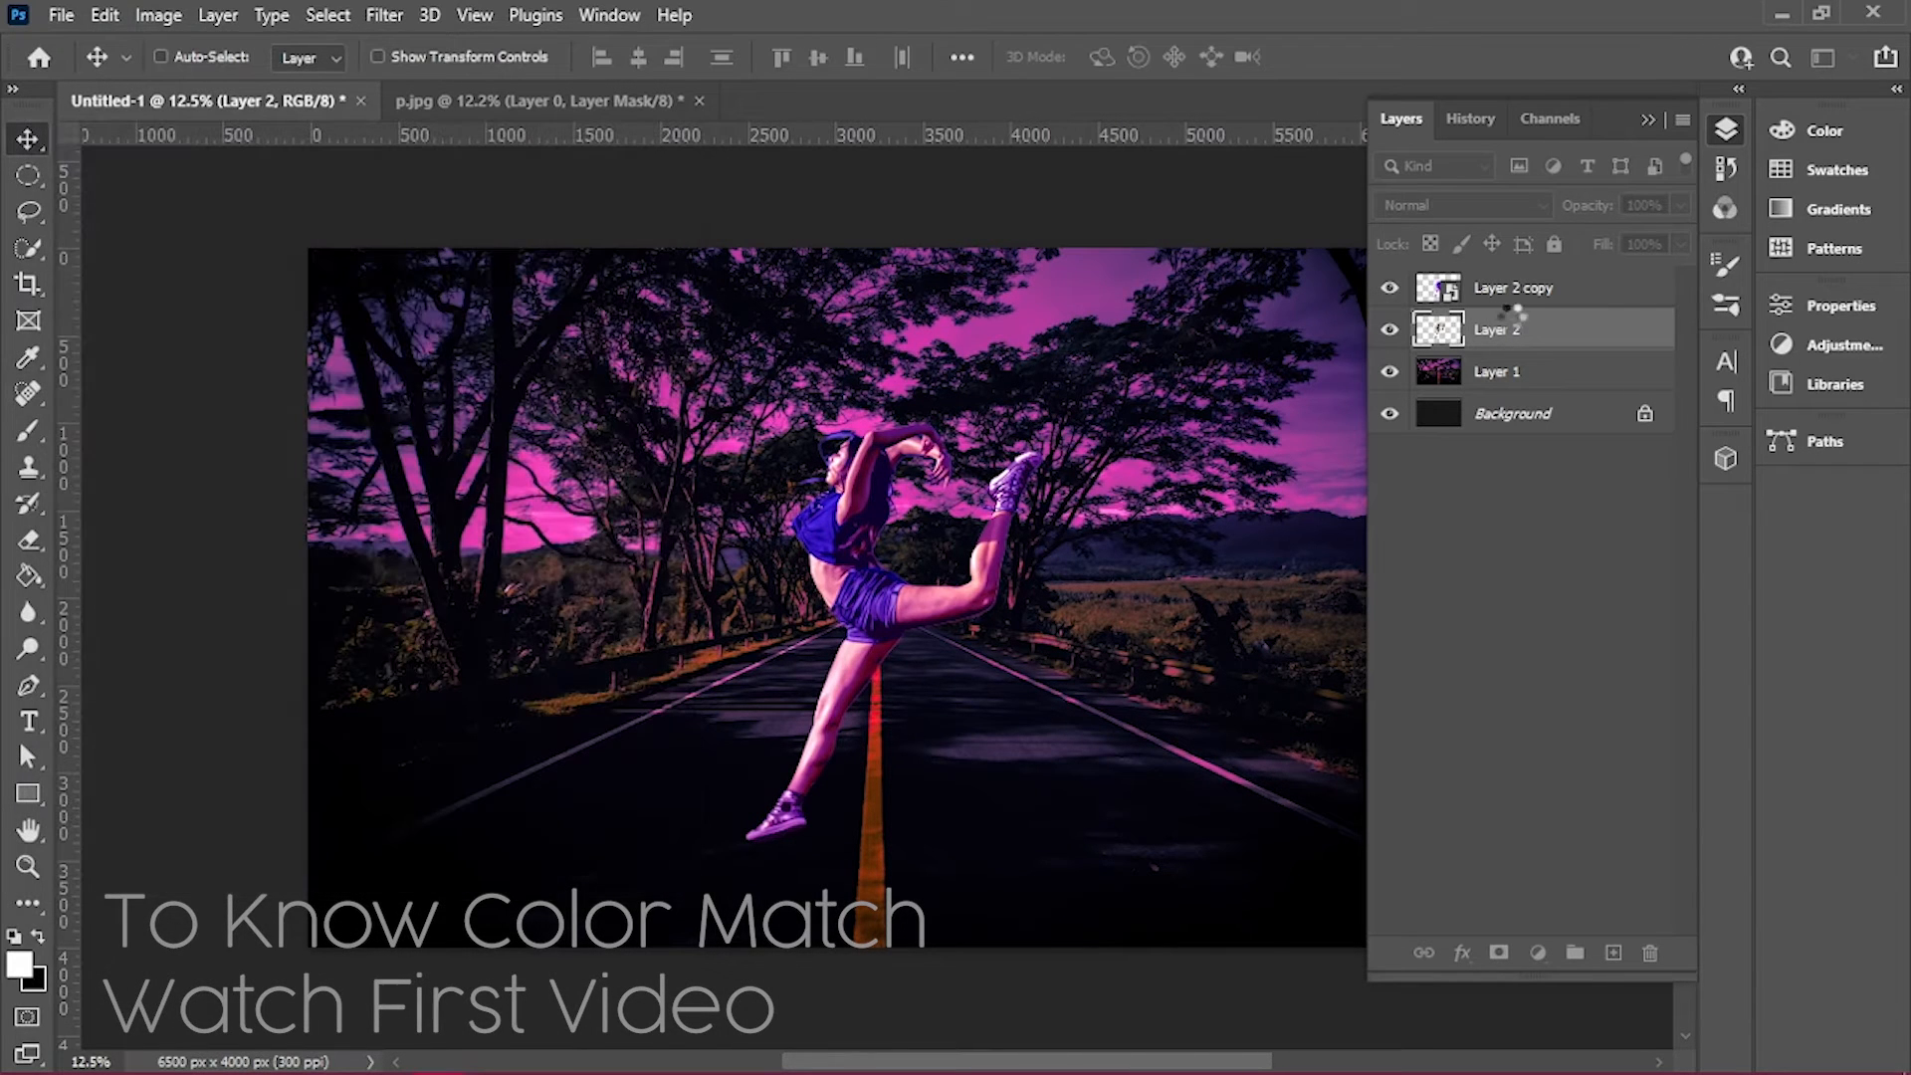
click(1392, 290)
click(1391, 290)
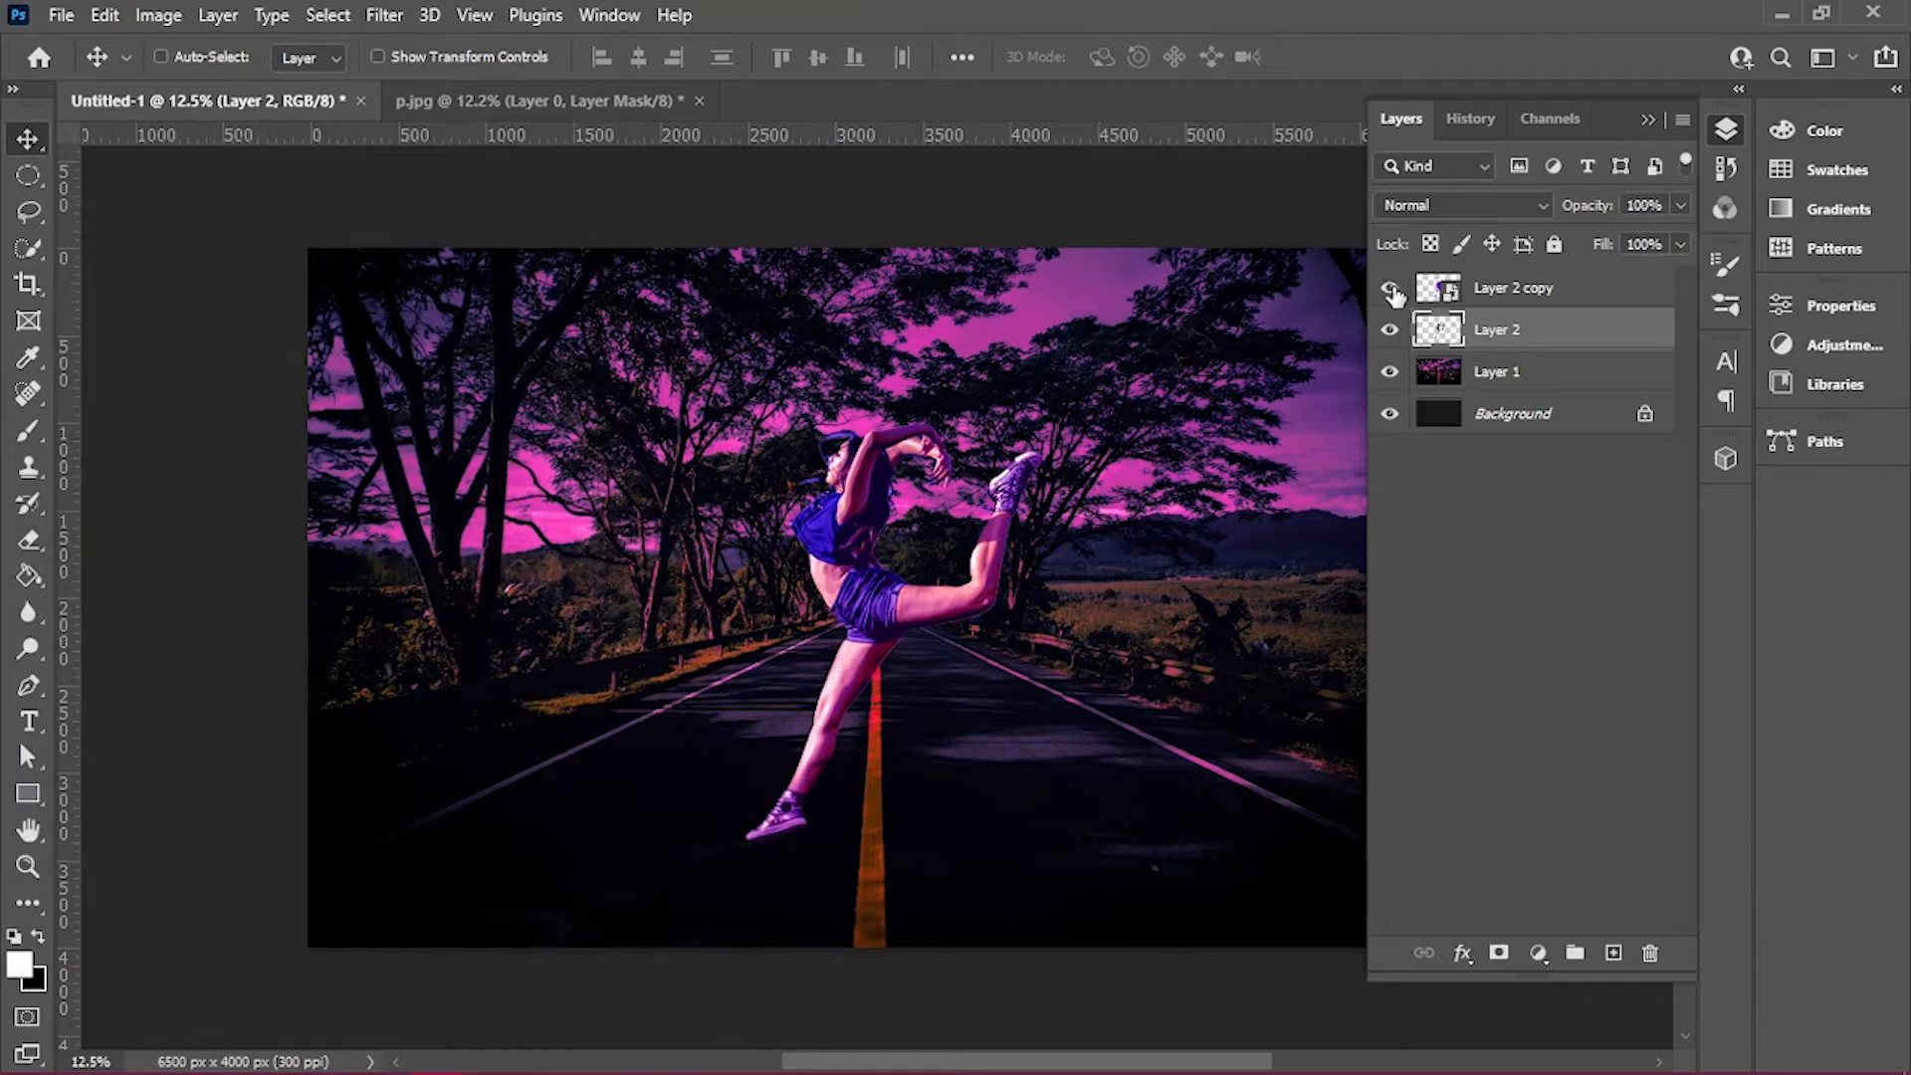
Check the Soft Light blend mode on Layer 2 copy and compare the image with Layer 2 and Layer 1 hidden and shown
click(1428, 290)
click(1446, 209)
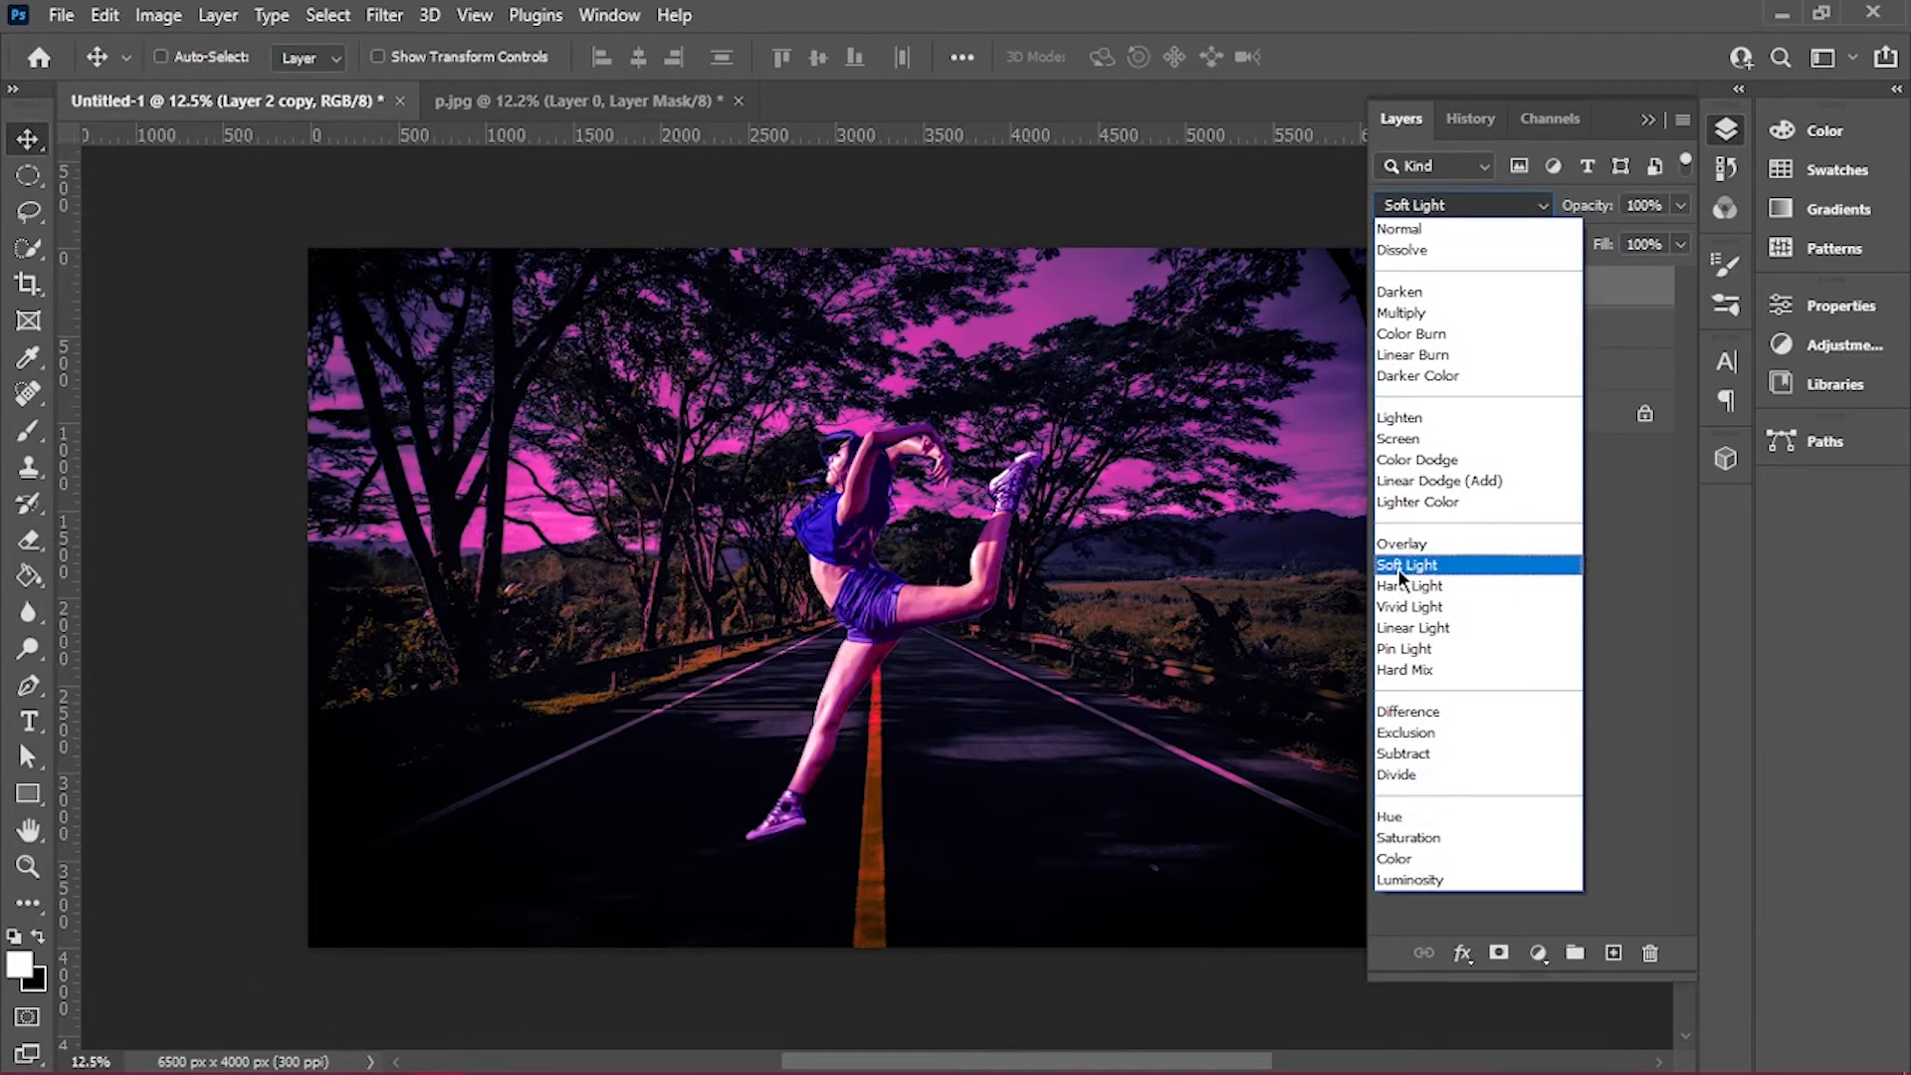
click(1399, 568)
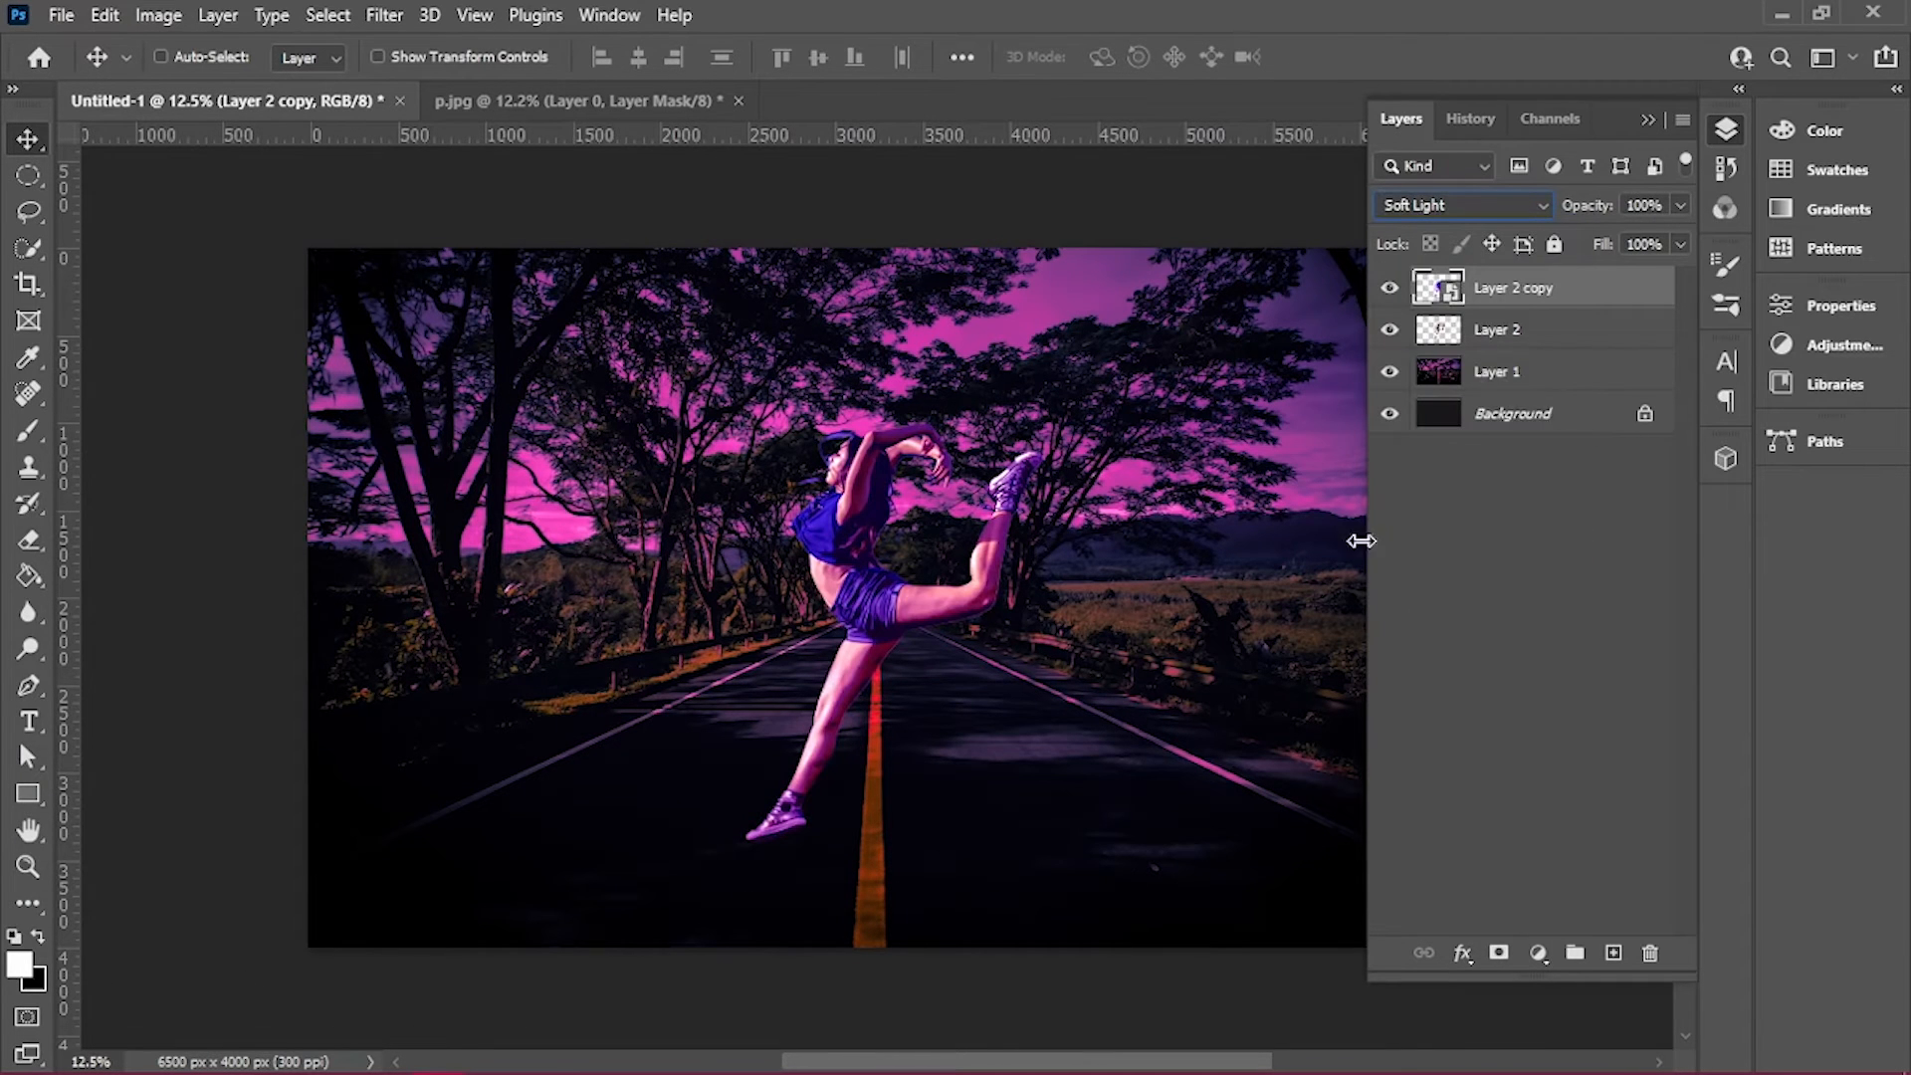
click(1390, 332)
click(1391, 333)
click(1390, 373)
click(1390, 372)
Draw an unfilled, stroked triangle about 2439 × 2112 px with the Triangle tool and move it up around the dancer's legs
right_click(28, 793)
click(129, 855)
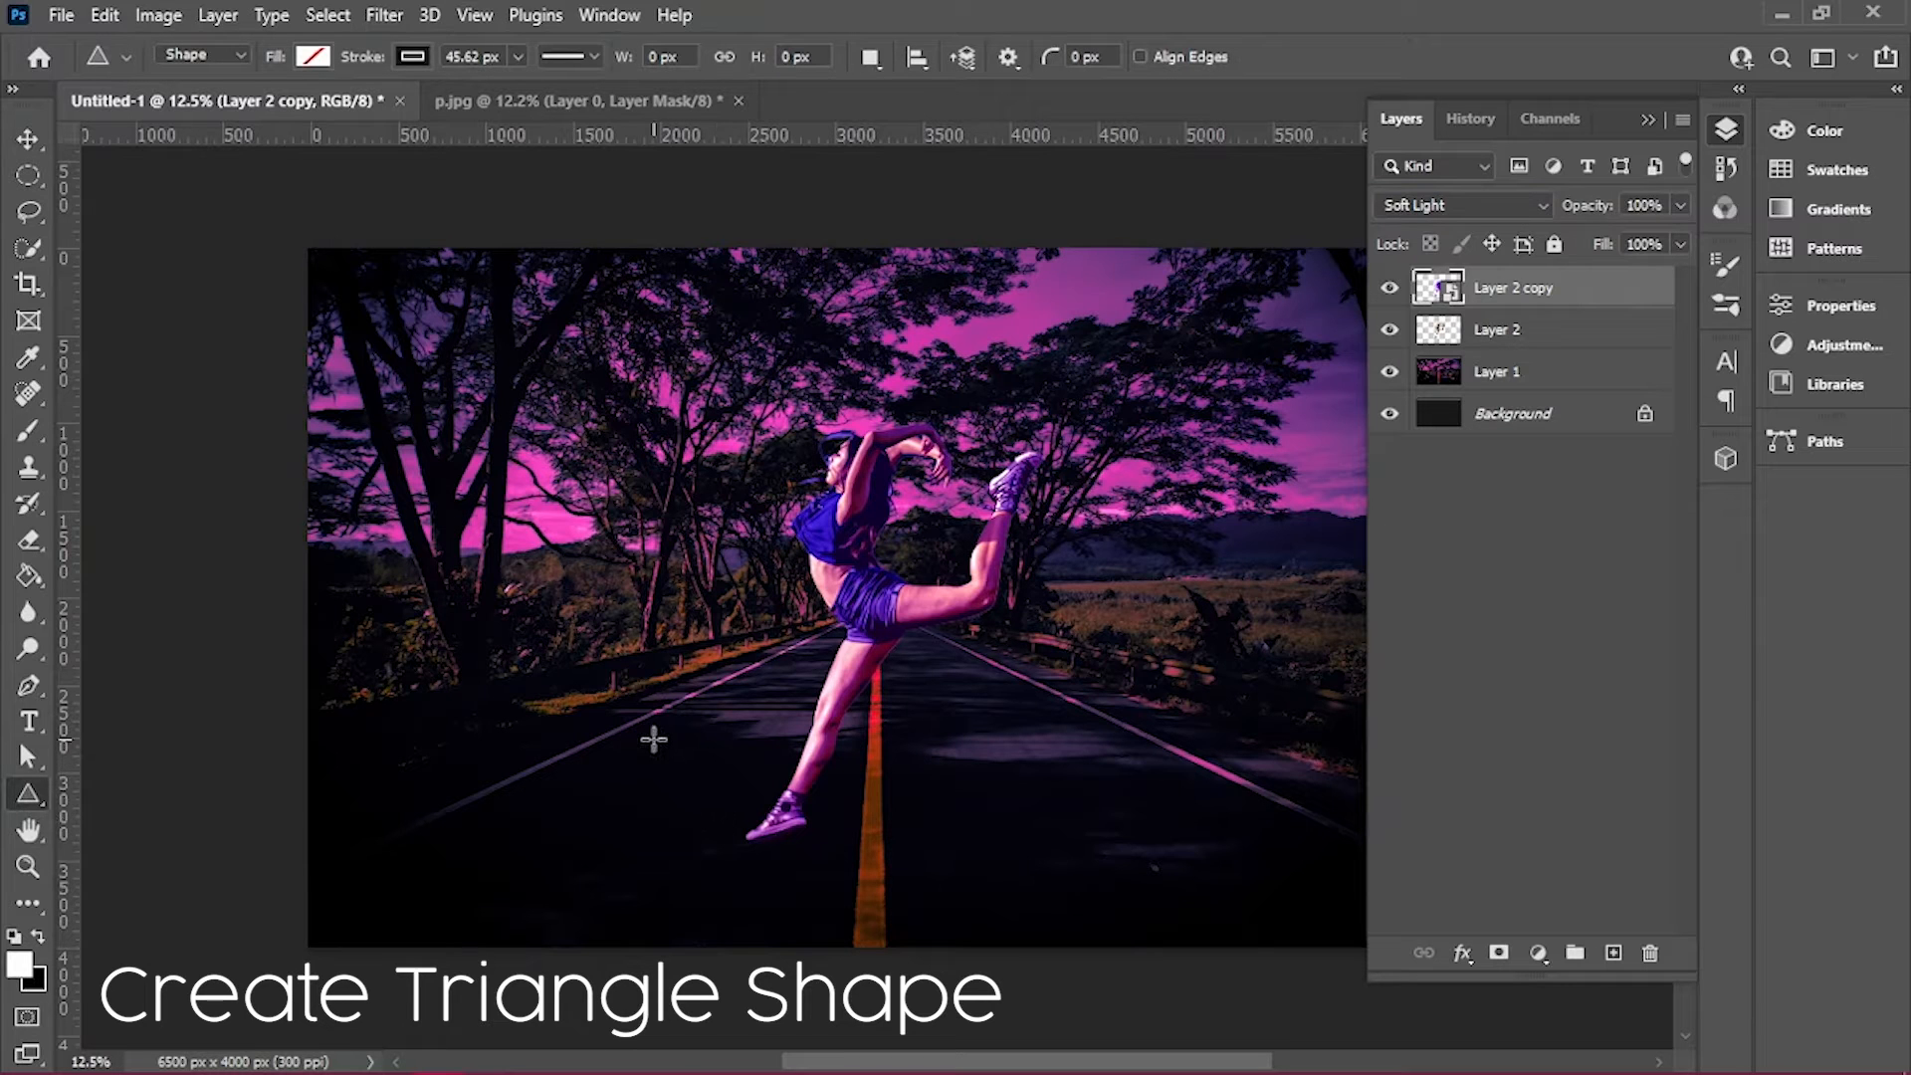
drag(654, 737, 1337, 820)
scroll(1101, 521, up, 5)
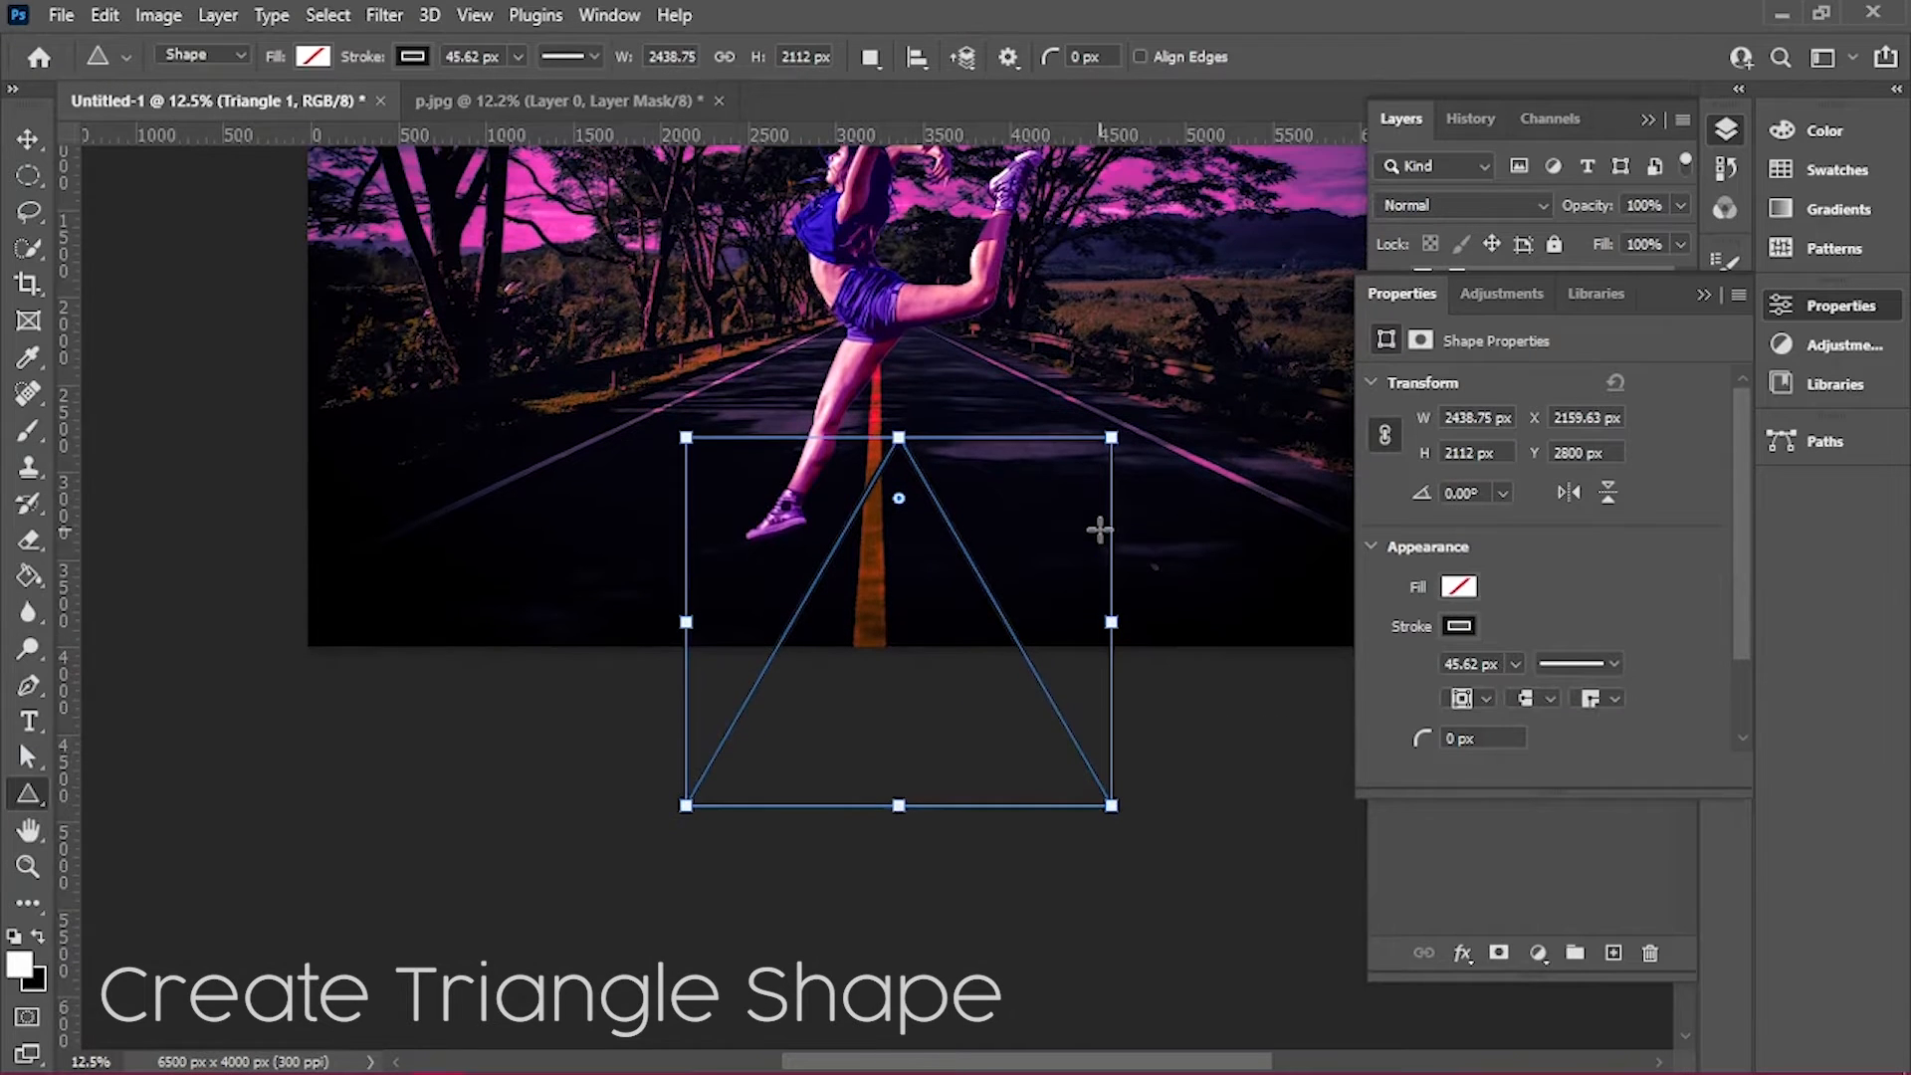
scroll(1003, 567, up, 3)
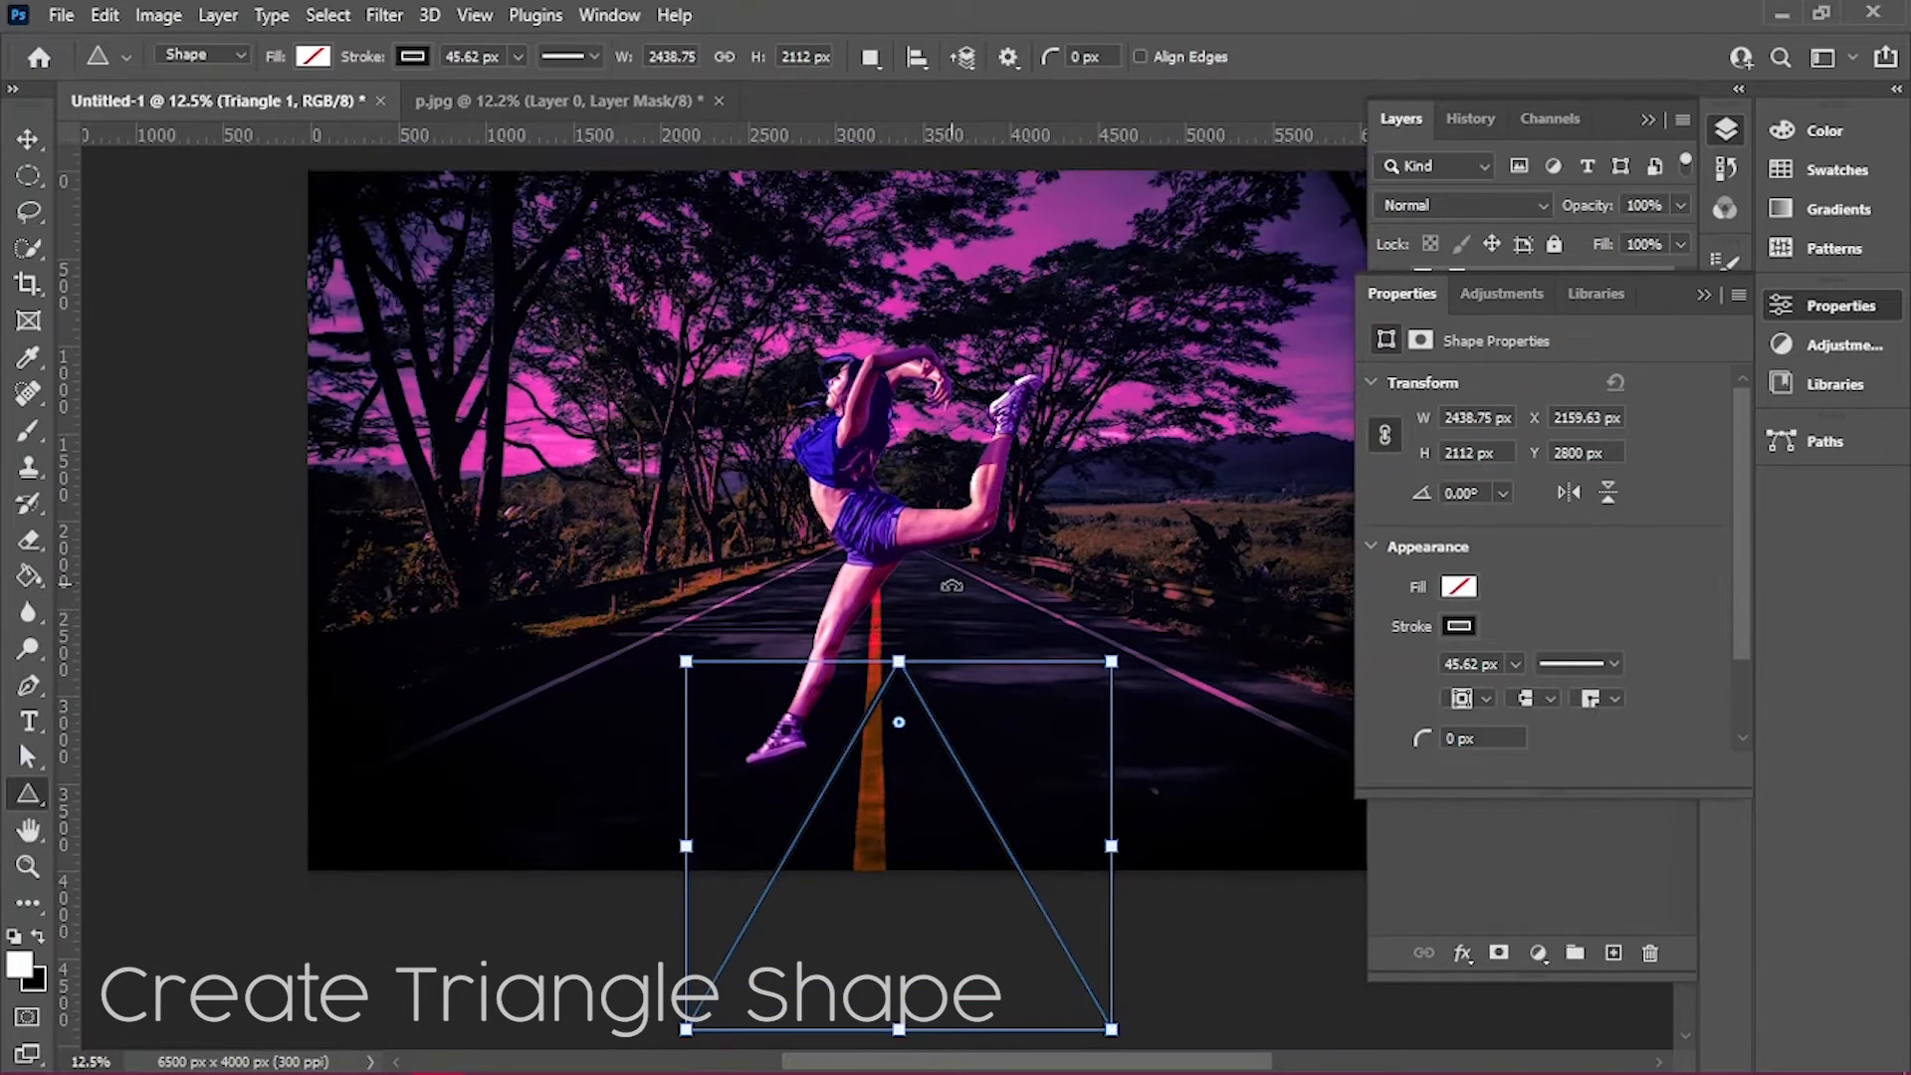
click(23, 139)
drag(916, 687, 797, 416)
scroll(821, 537, up, 2)
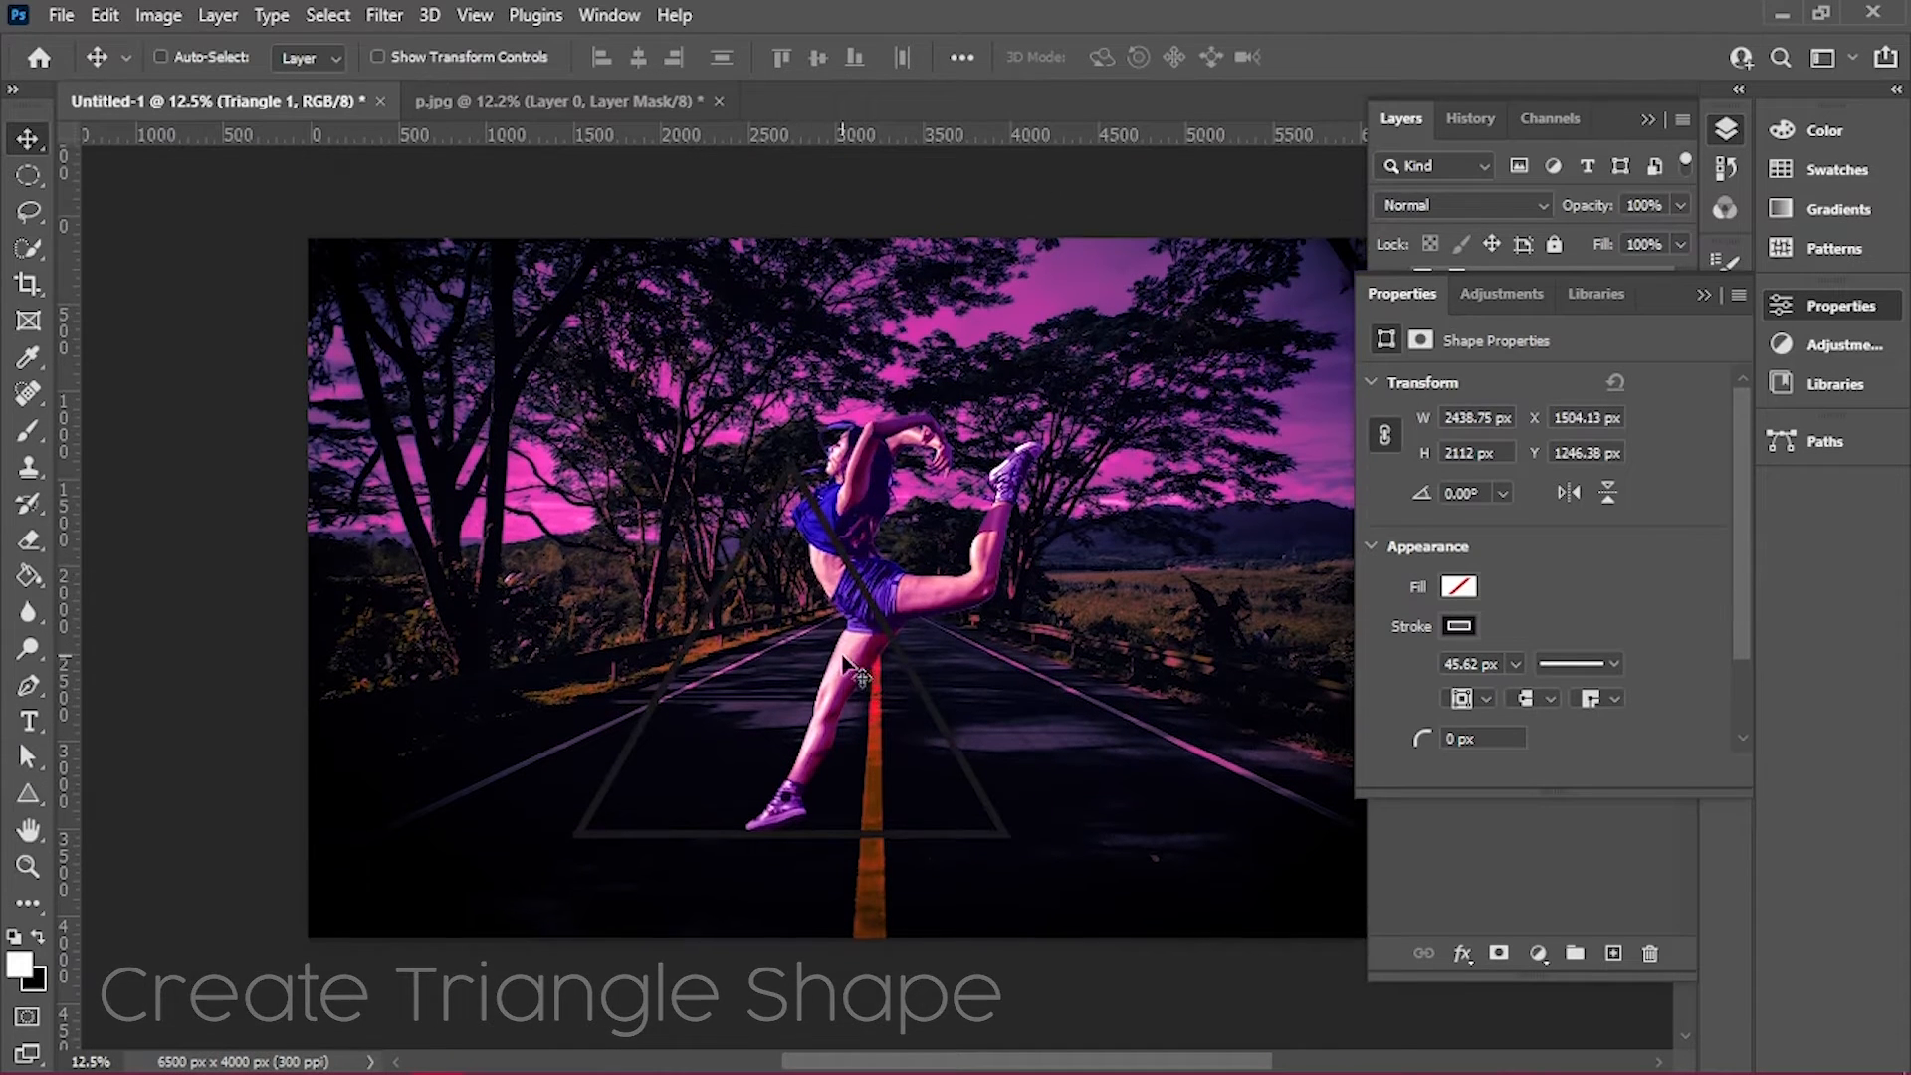
Set the triangle's stroke colour to the recently used blue-violet
click(28, 794)
click(412, 62)
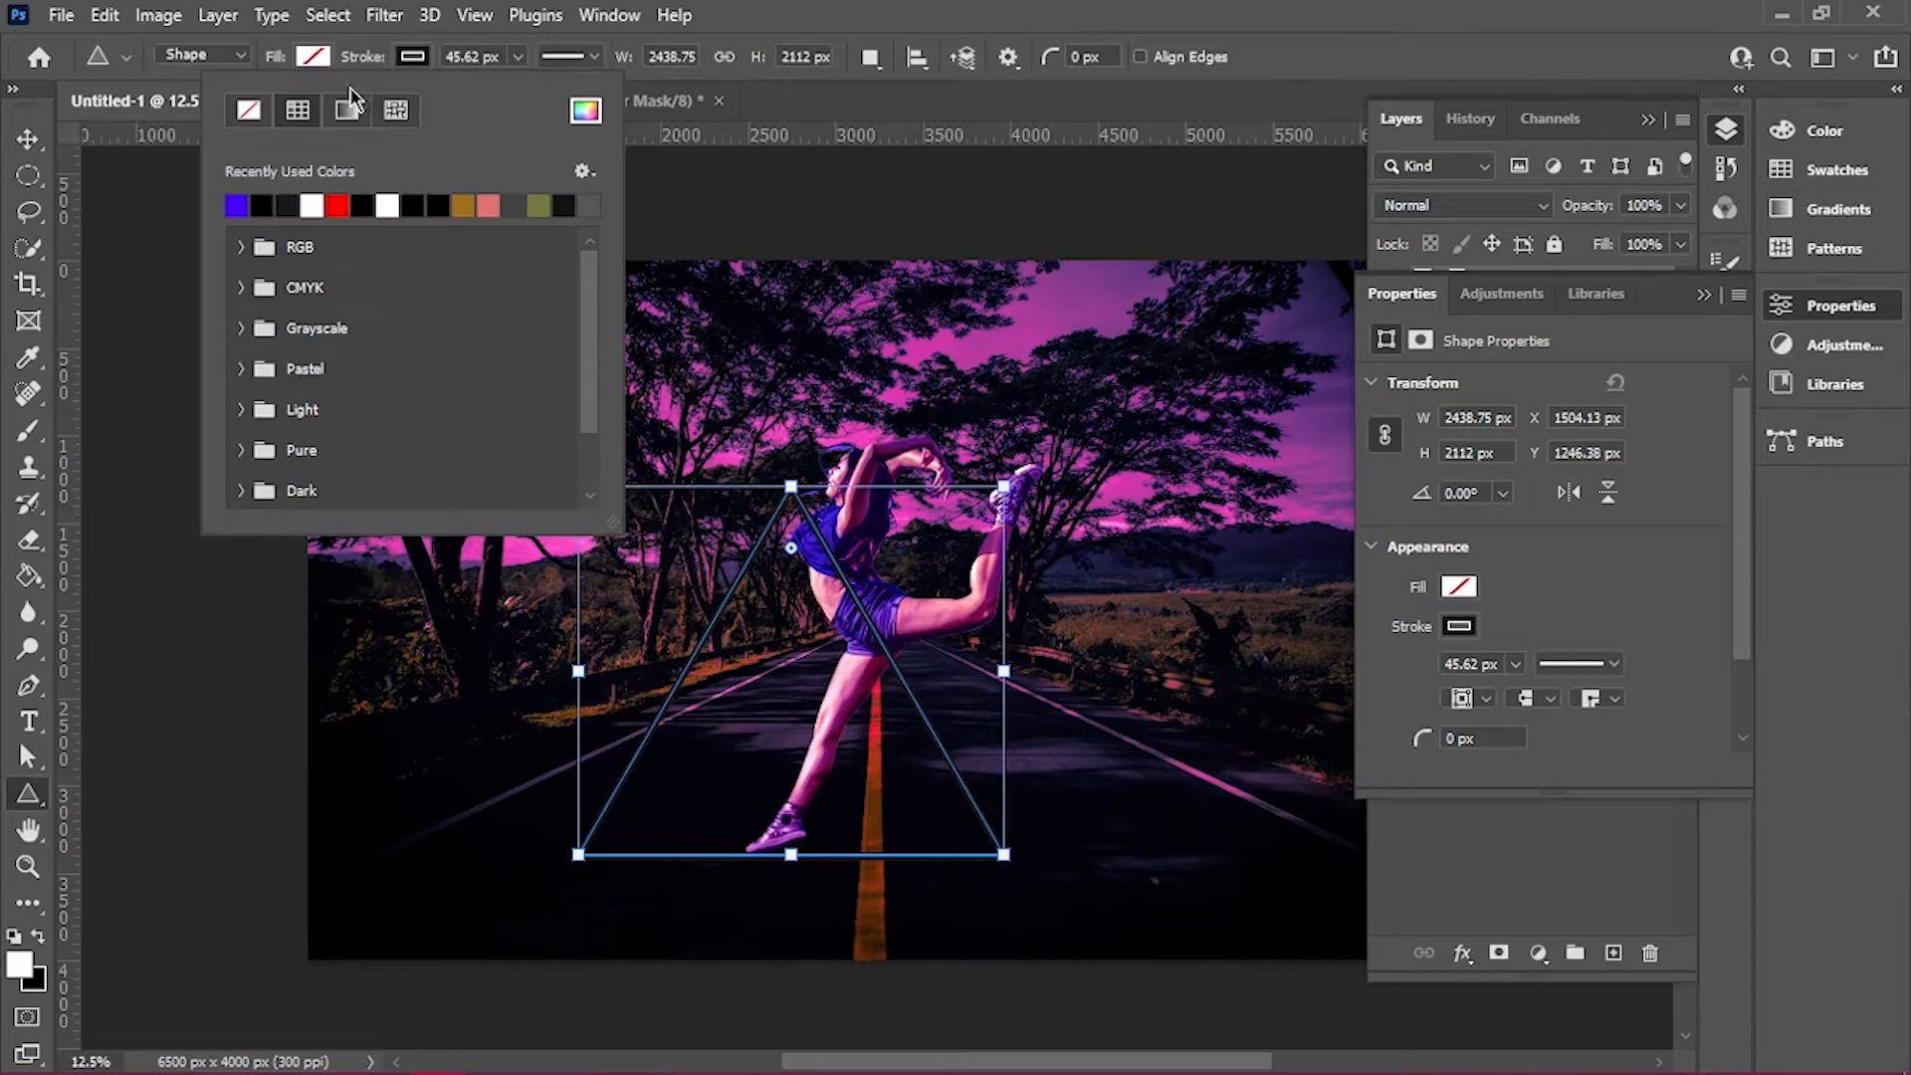
click(237, 204)
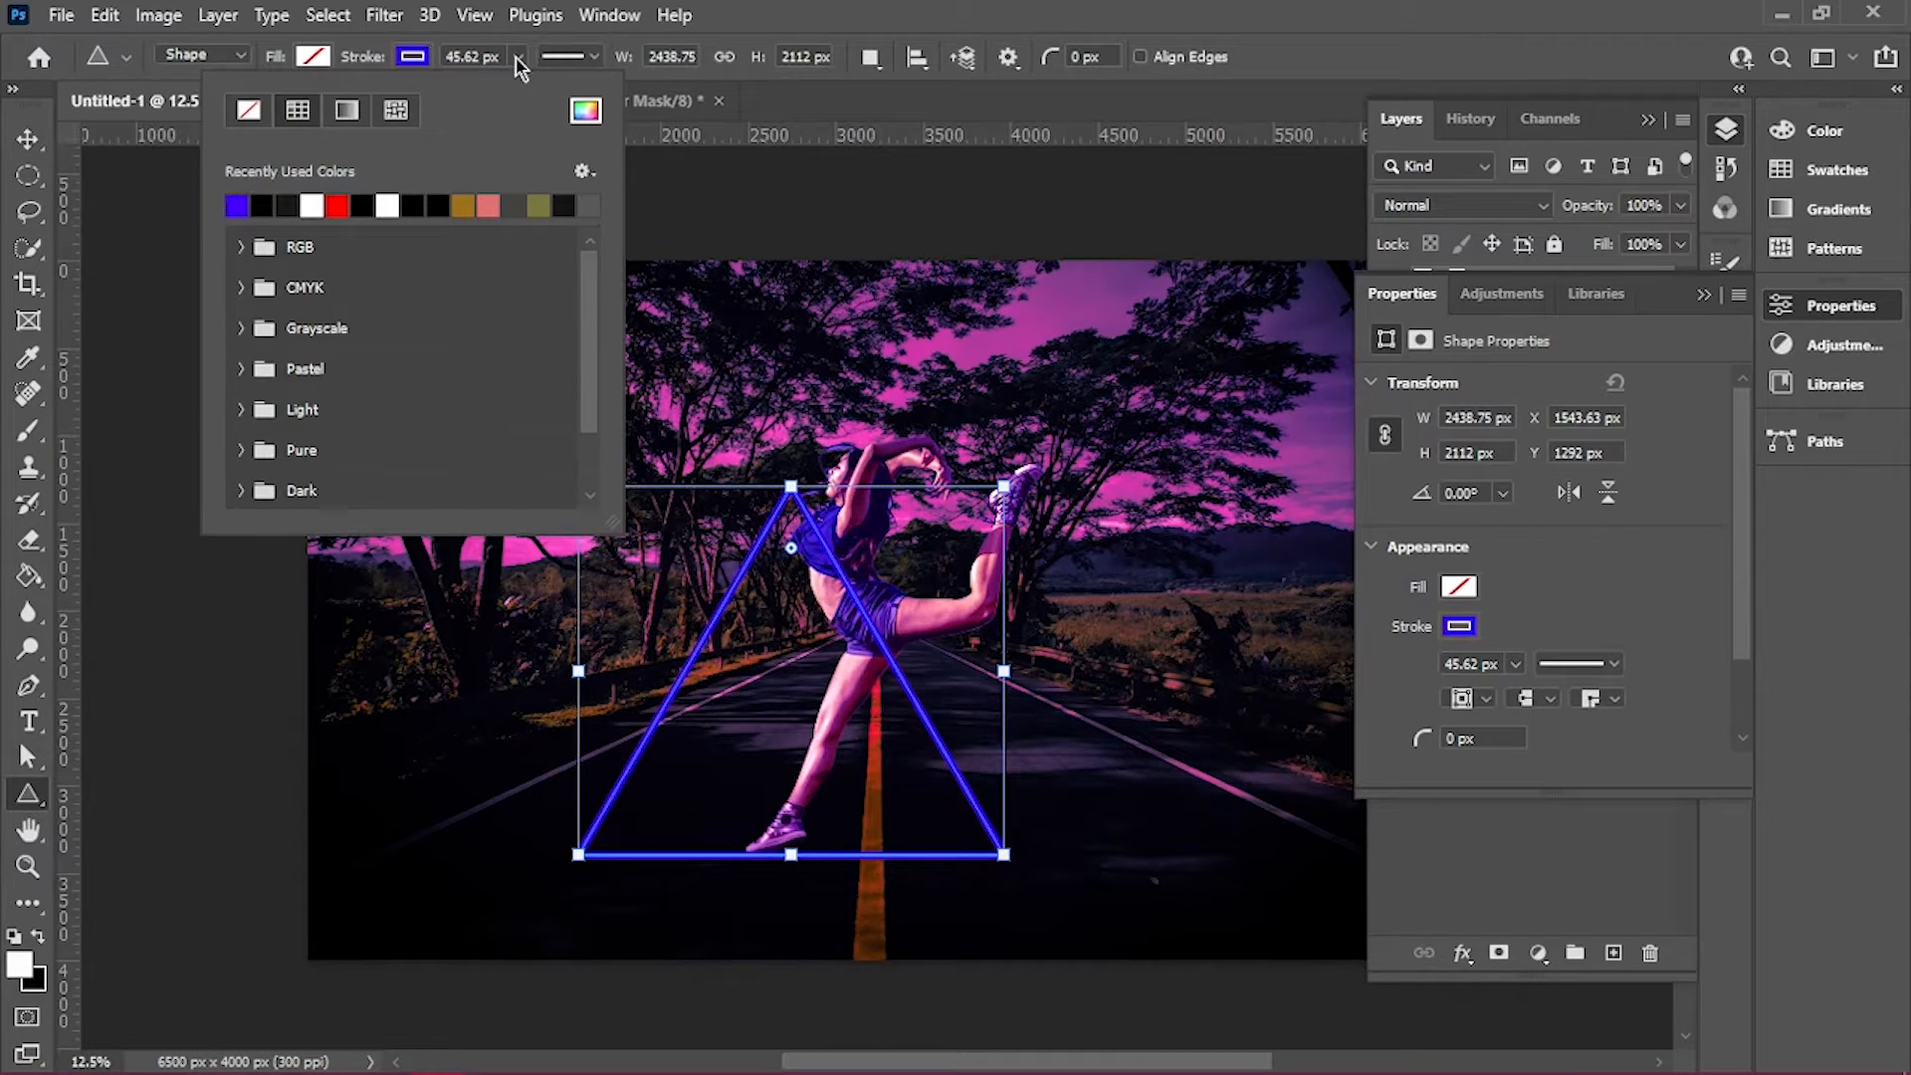
click(28, 141)
click(1703, 295)
Transform the triangle with Perspective so it lies flat and slightly tilted on the road around the dancer's foot
key(ctrl+t)
right_click(898, 708)
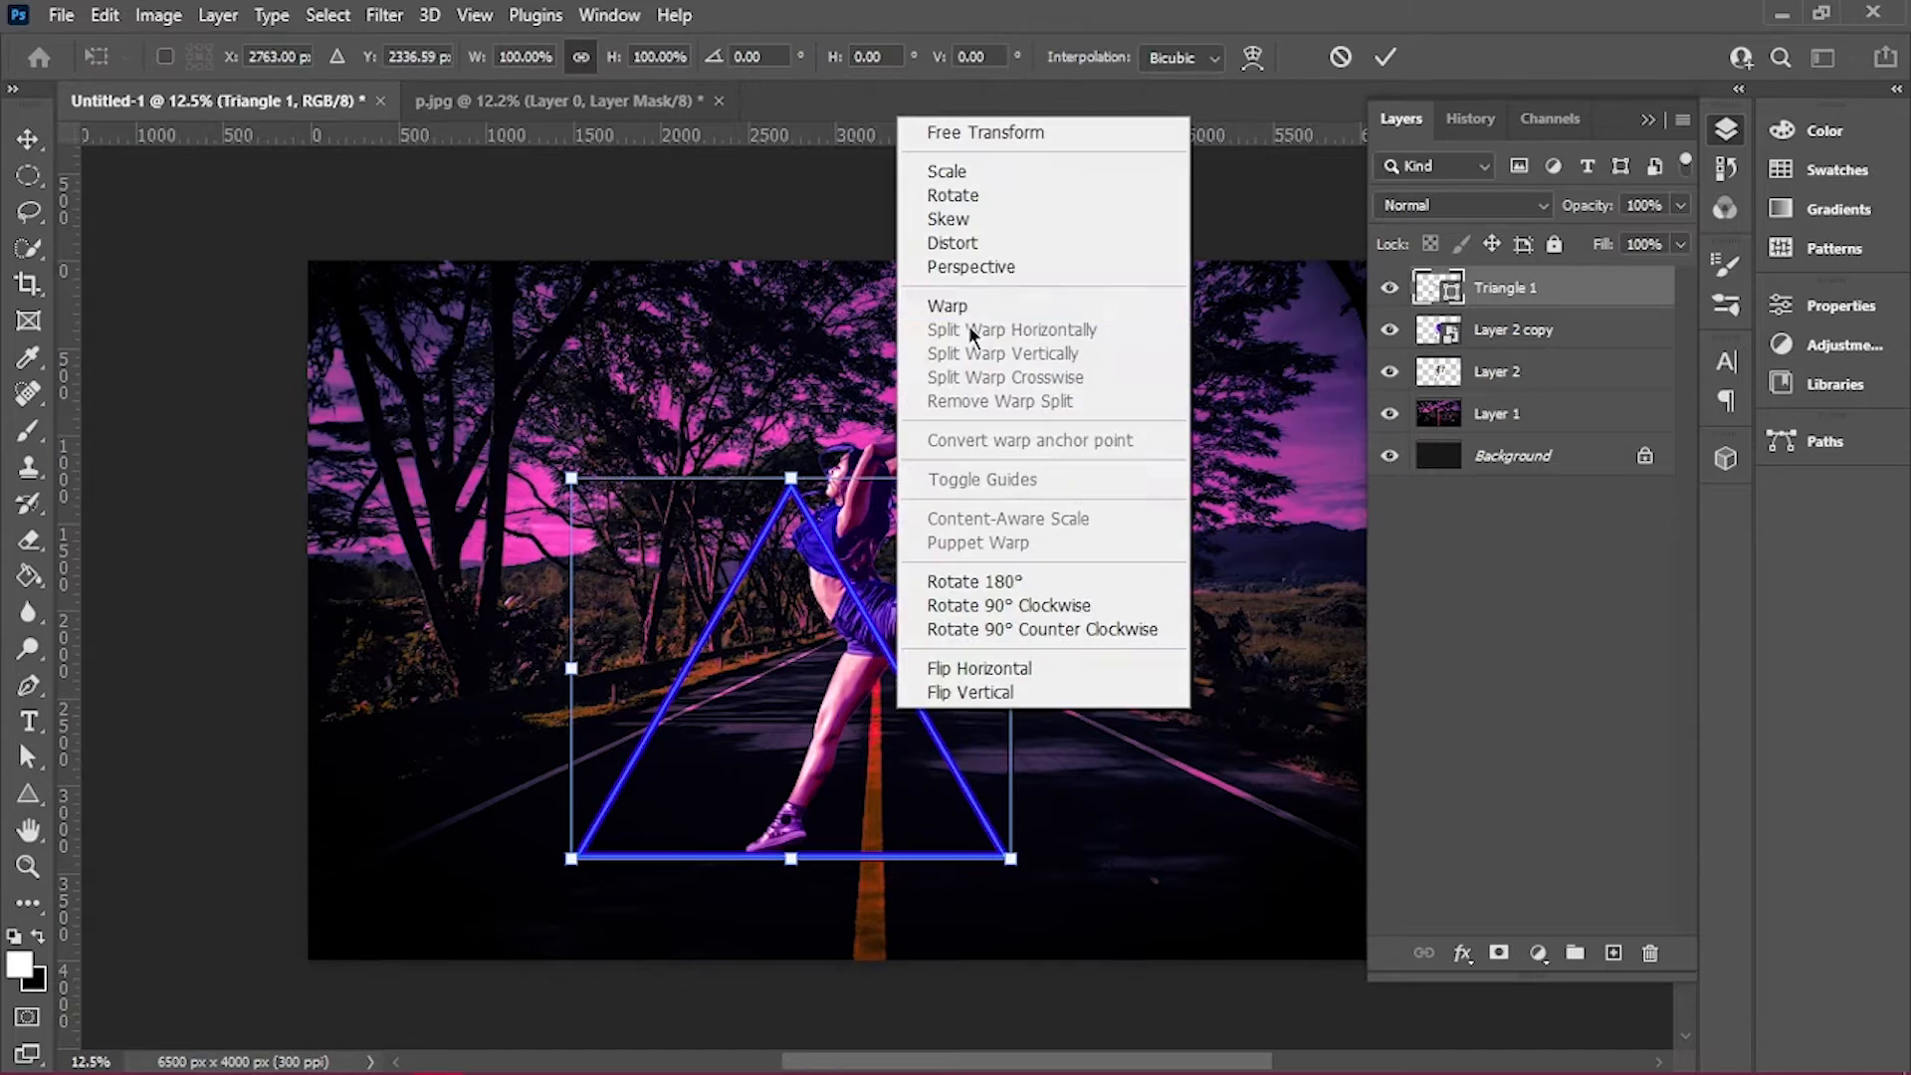
click(970, 267)
drag(791, 479, 680, 841)
drag(793, 862, 846, 831)
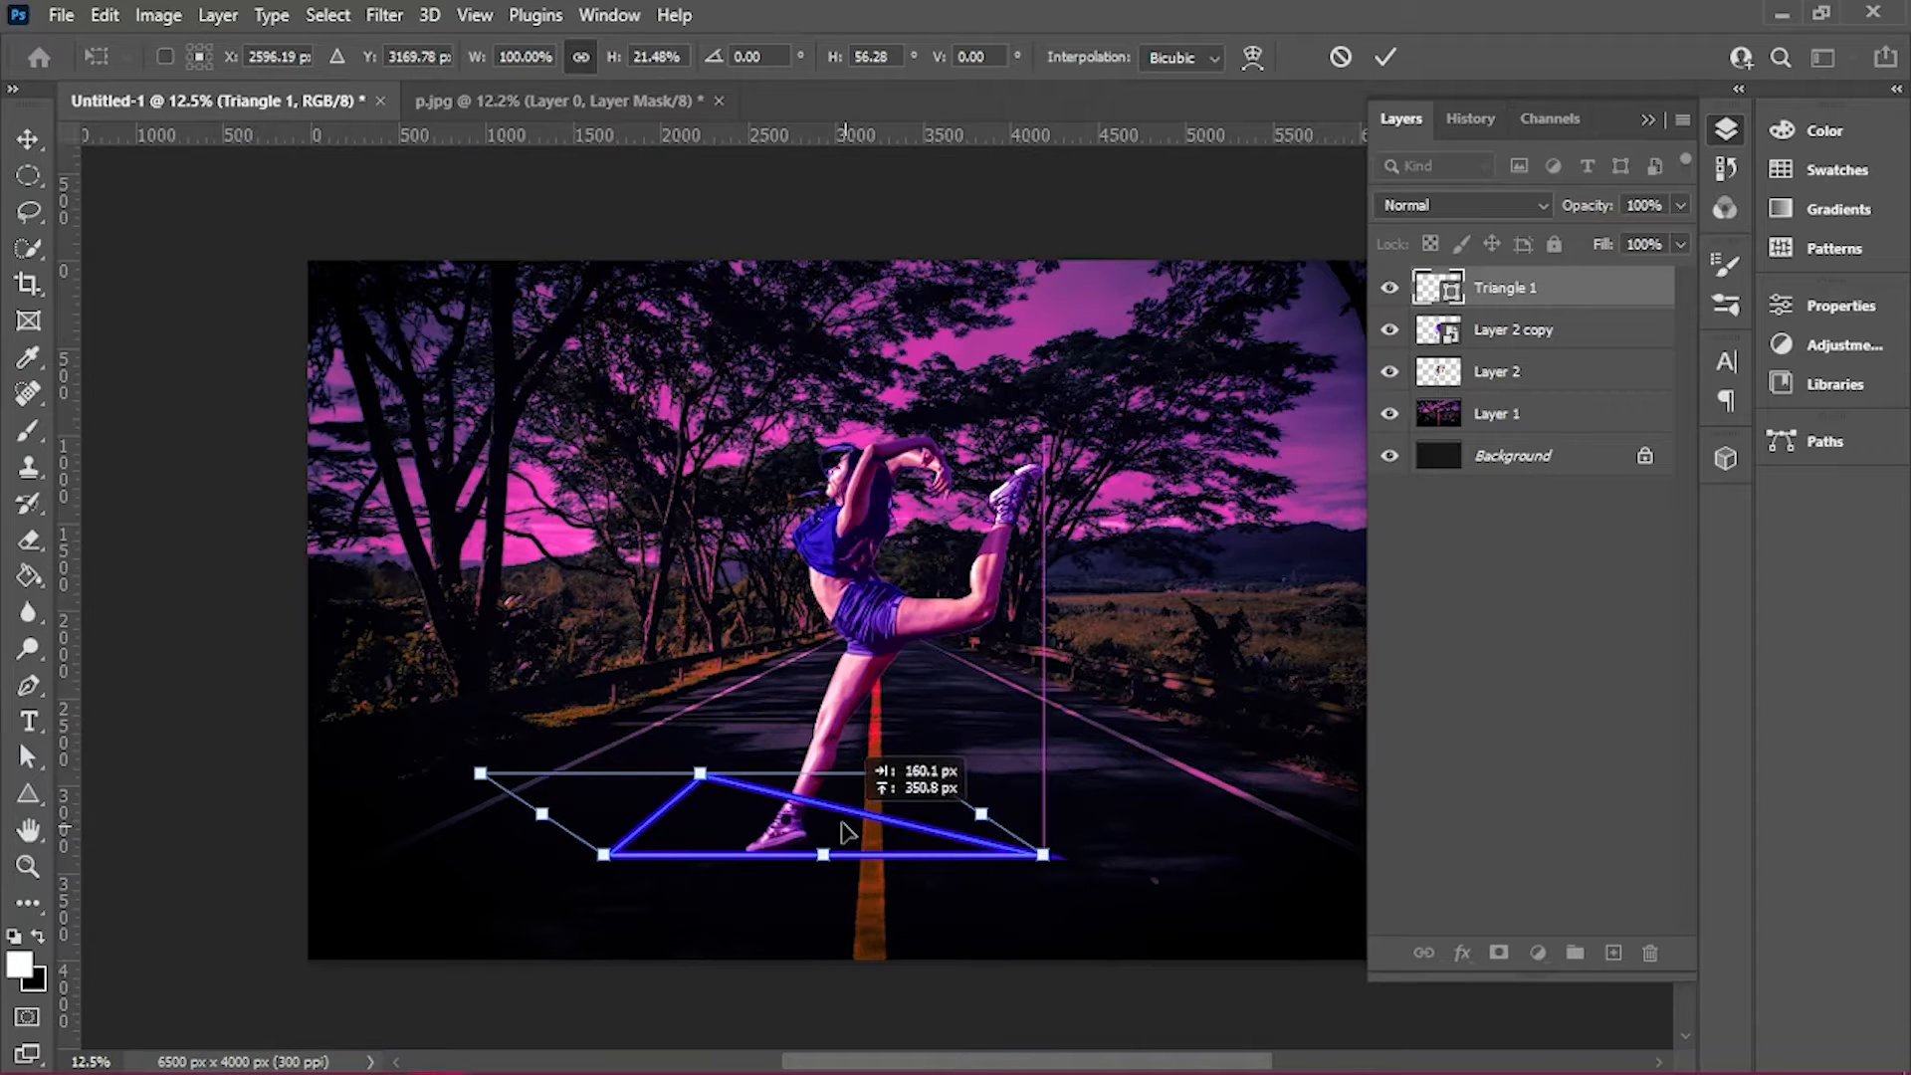
drag(618, 857, 551, 908)
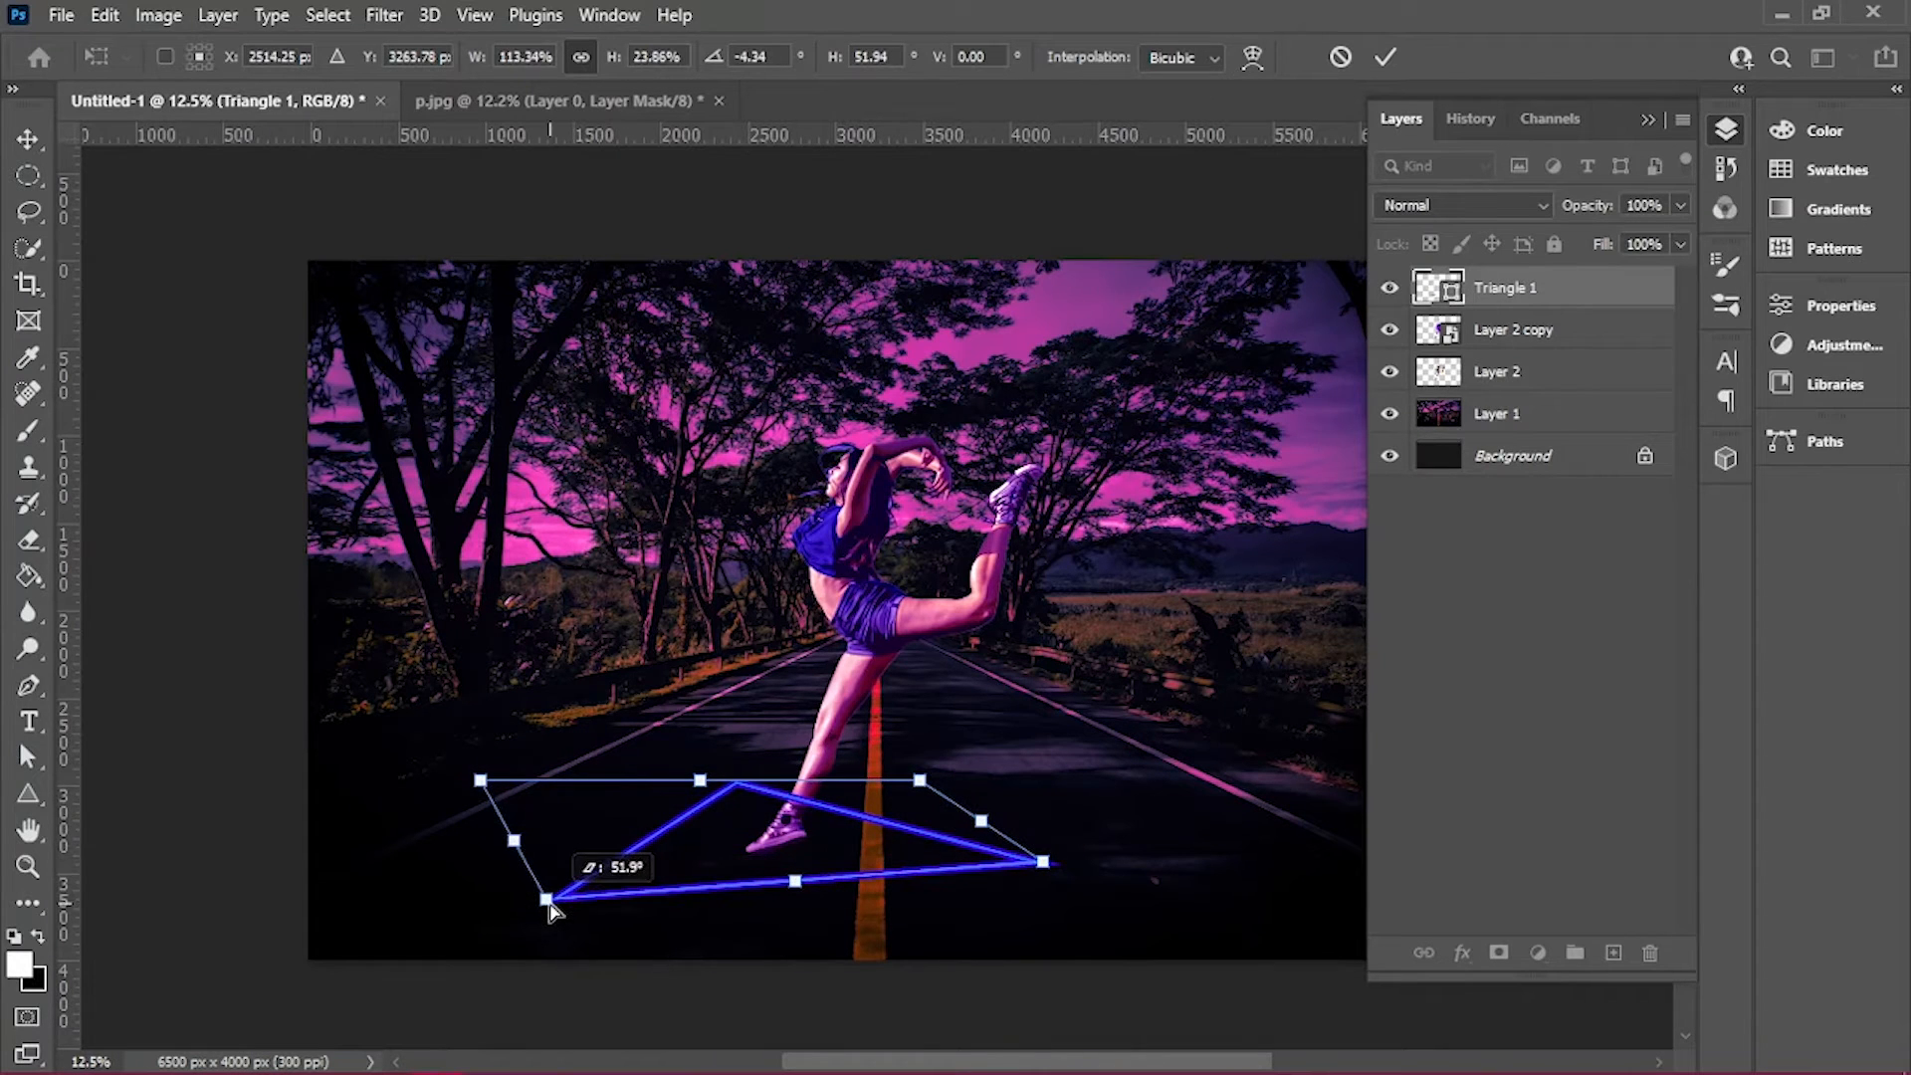
click(1385, 57)
Move the Triangle 1 layer below Layer 2 and enable an Outer Glow layer style on it
drag(1554, 307, 1547, 407)
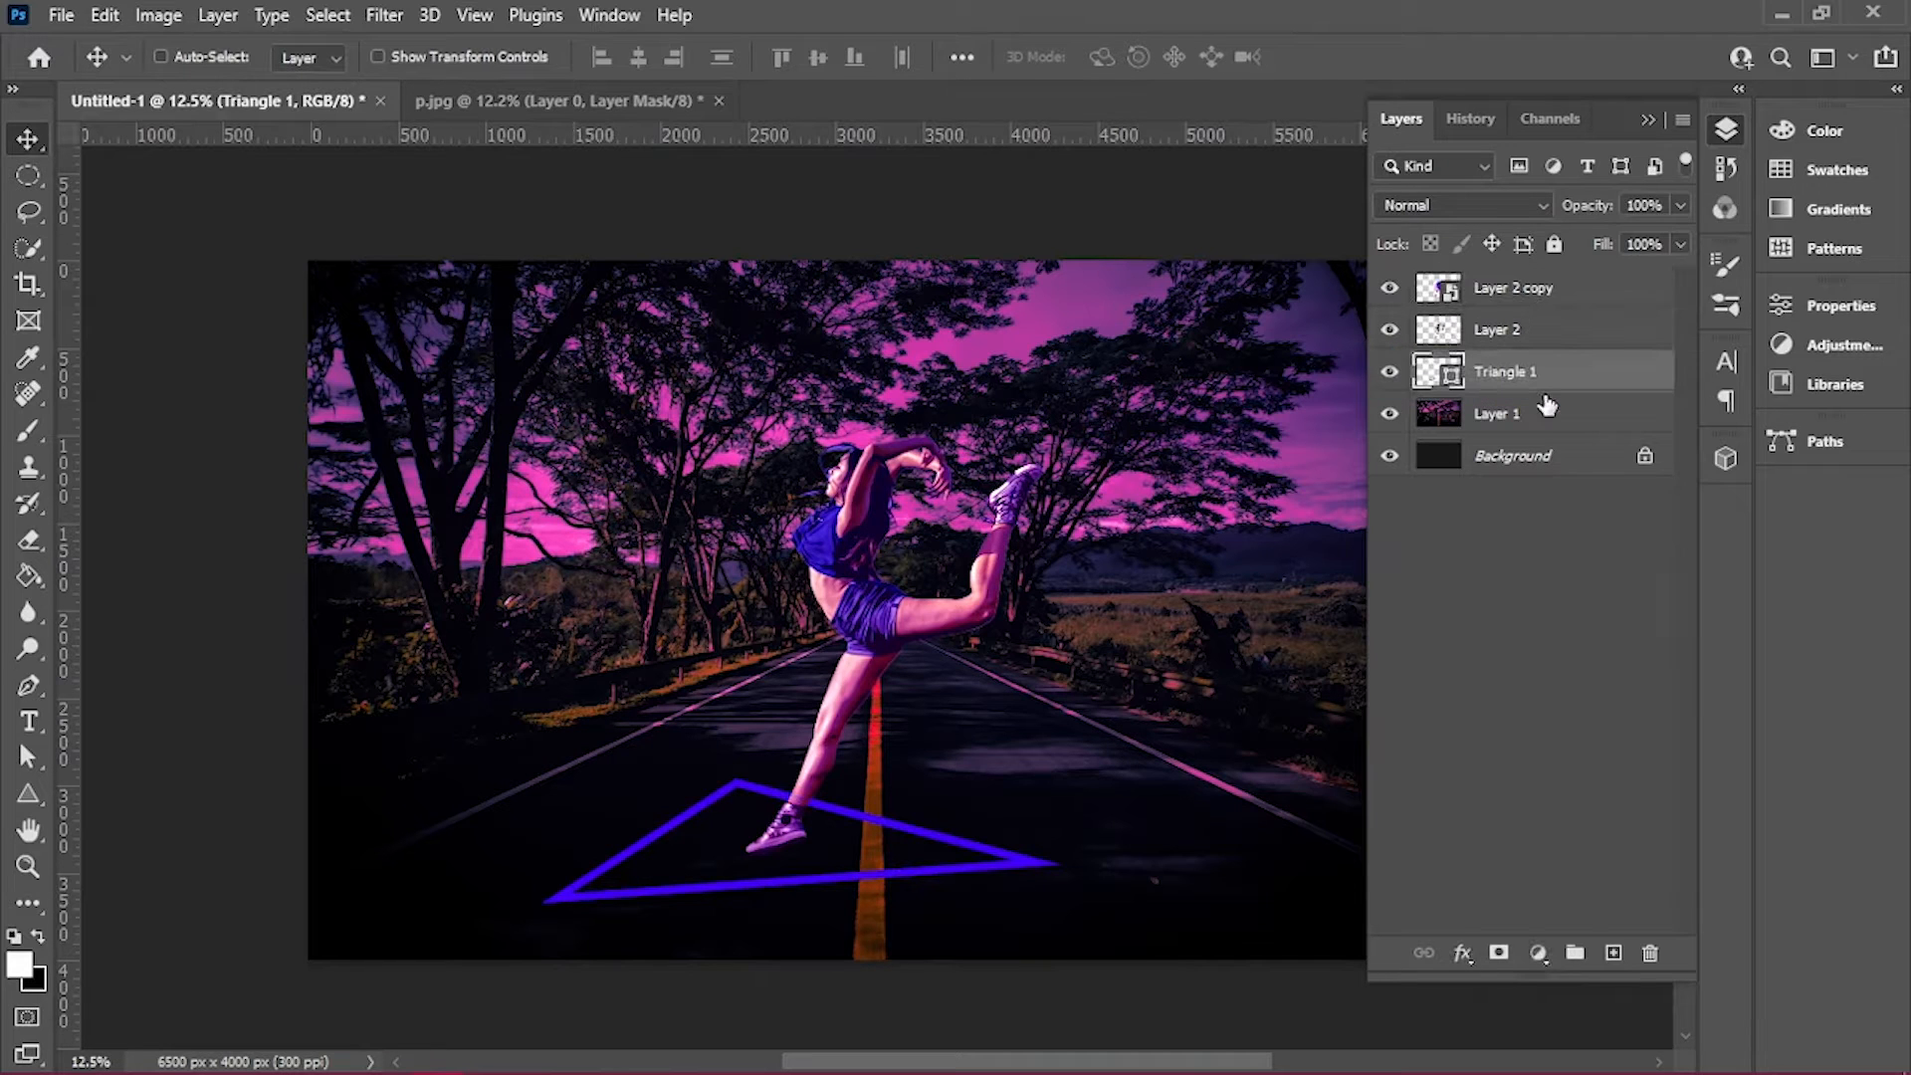
click(1531, 304)
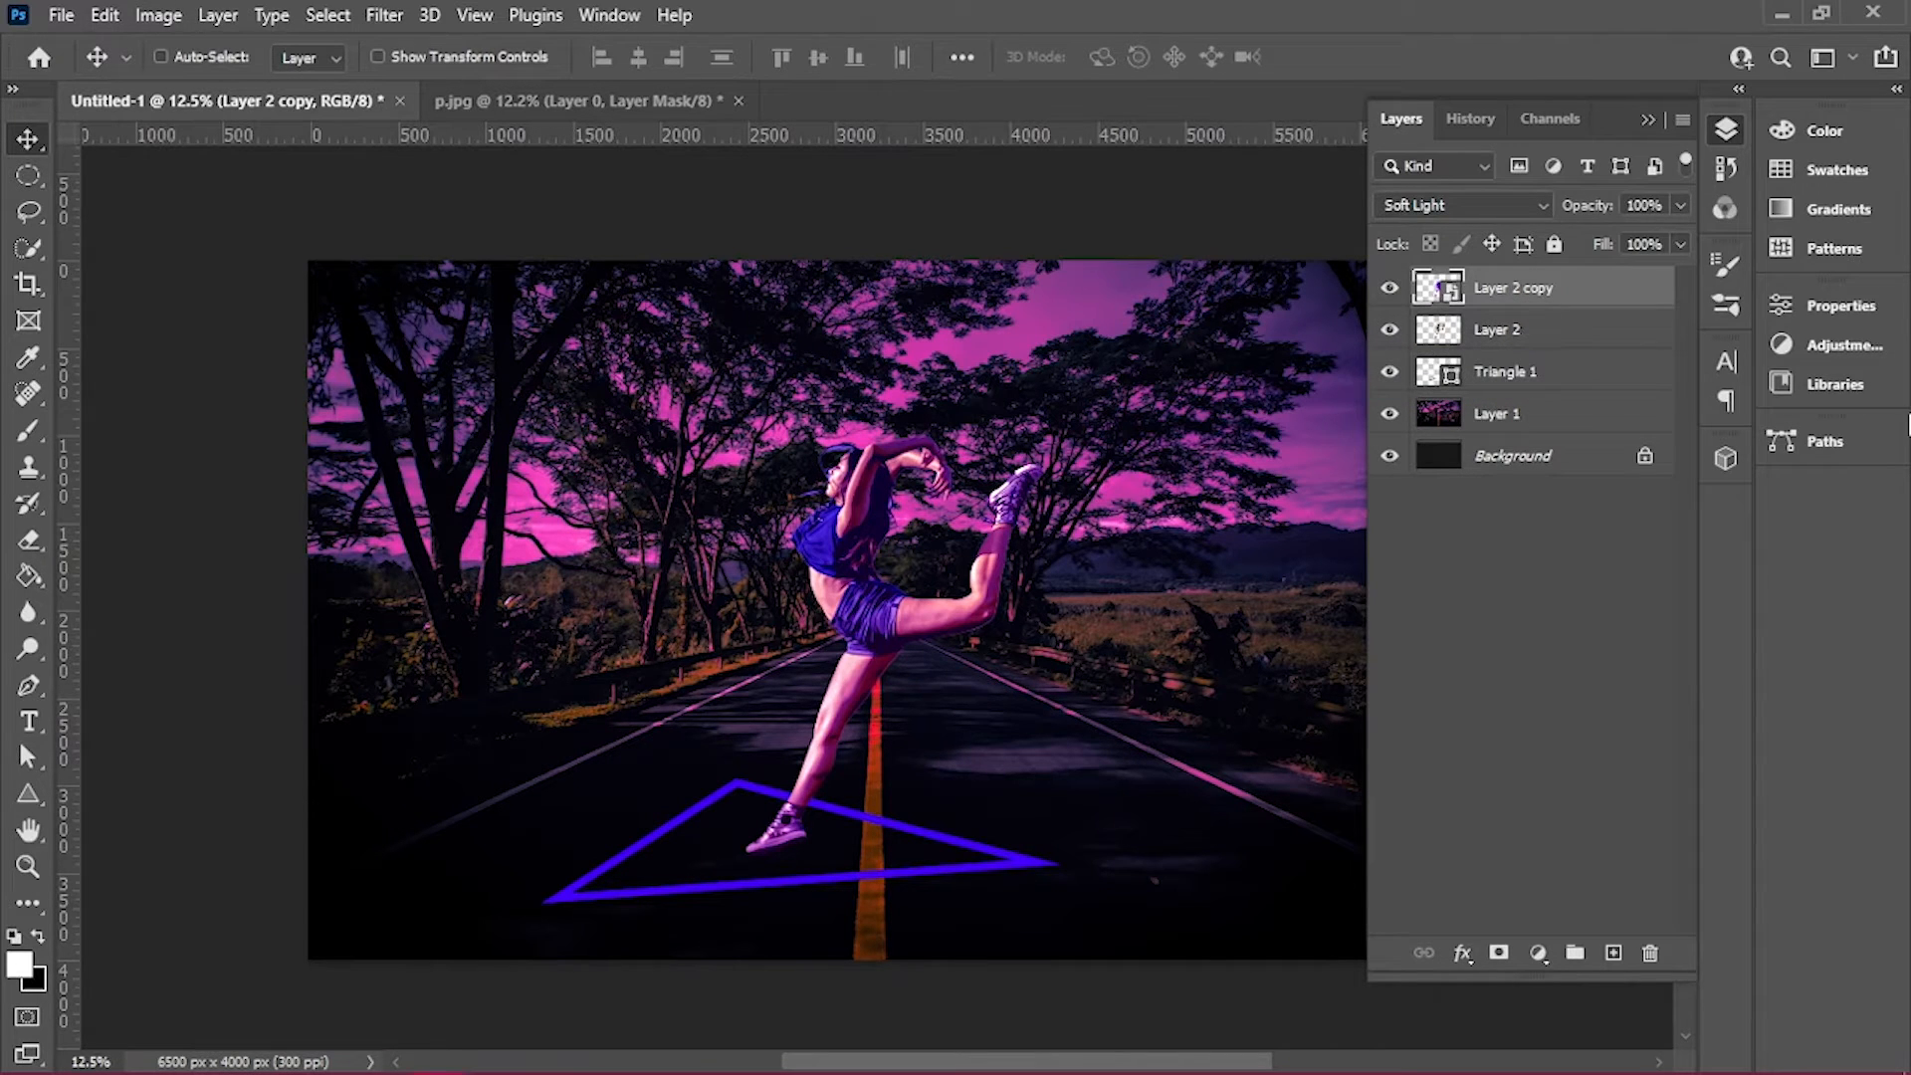
double_click(1577, 377)
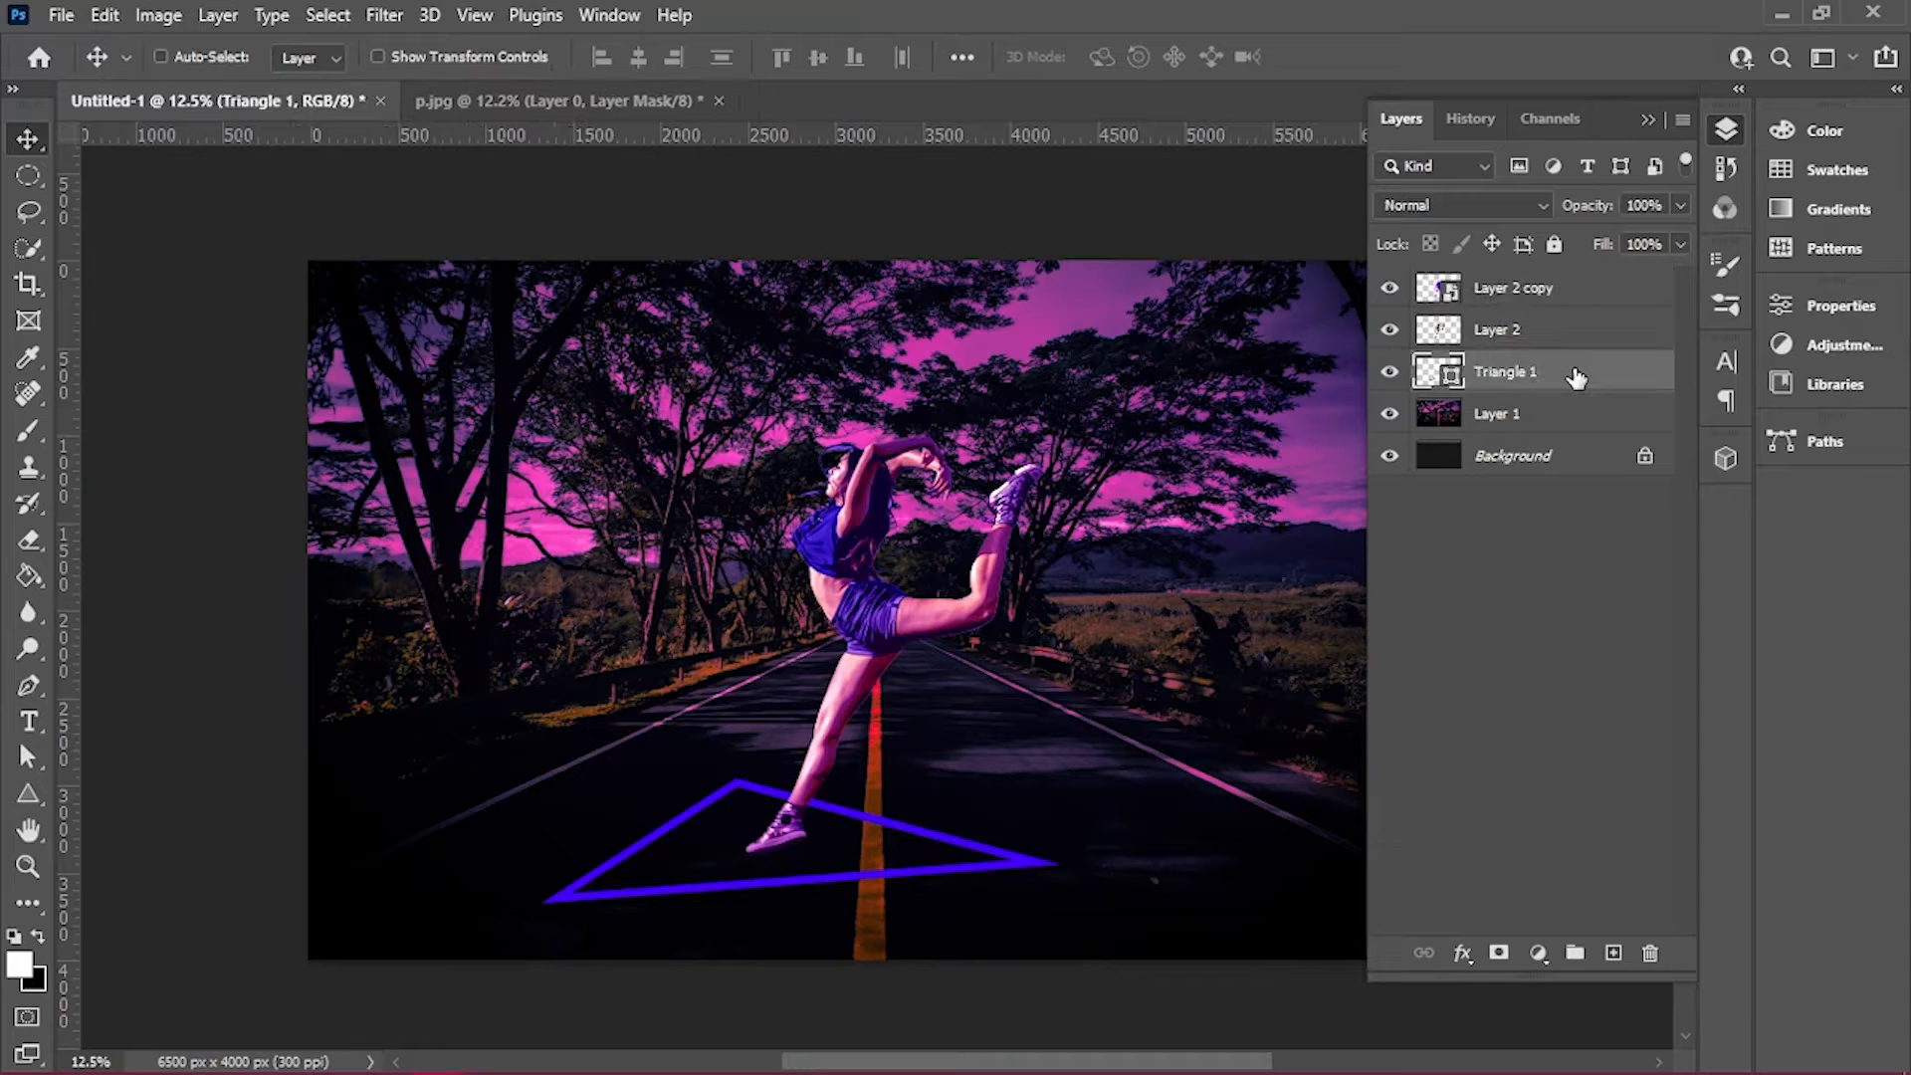
drag(1171, 159, 1414, 126)
click(1142, 605)
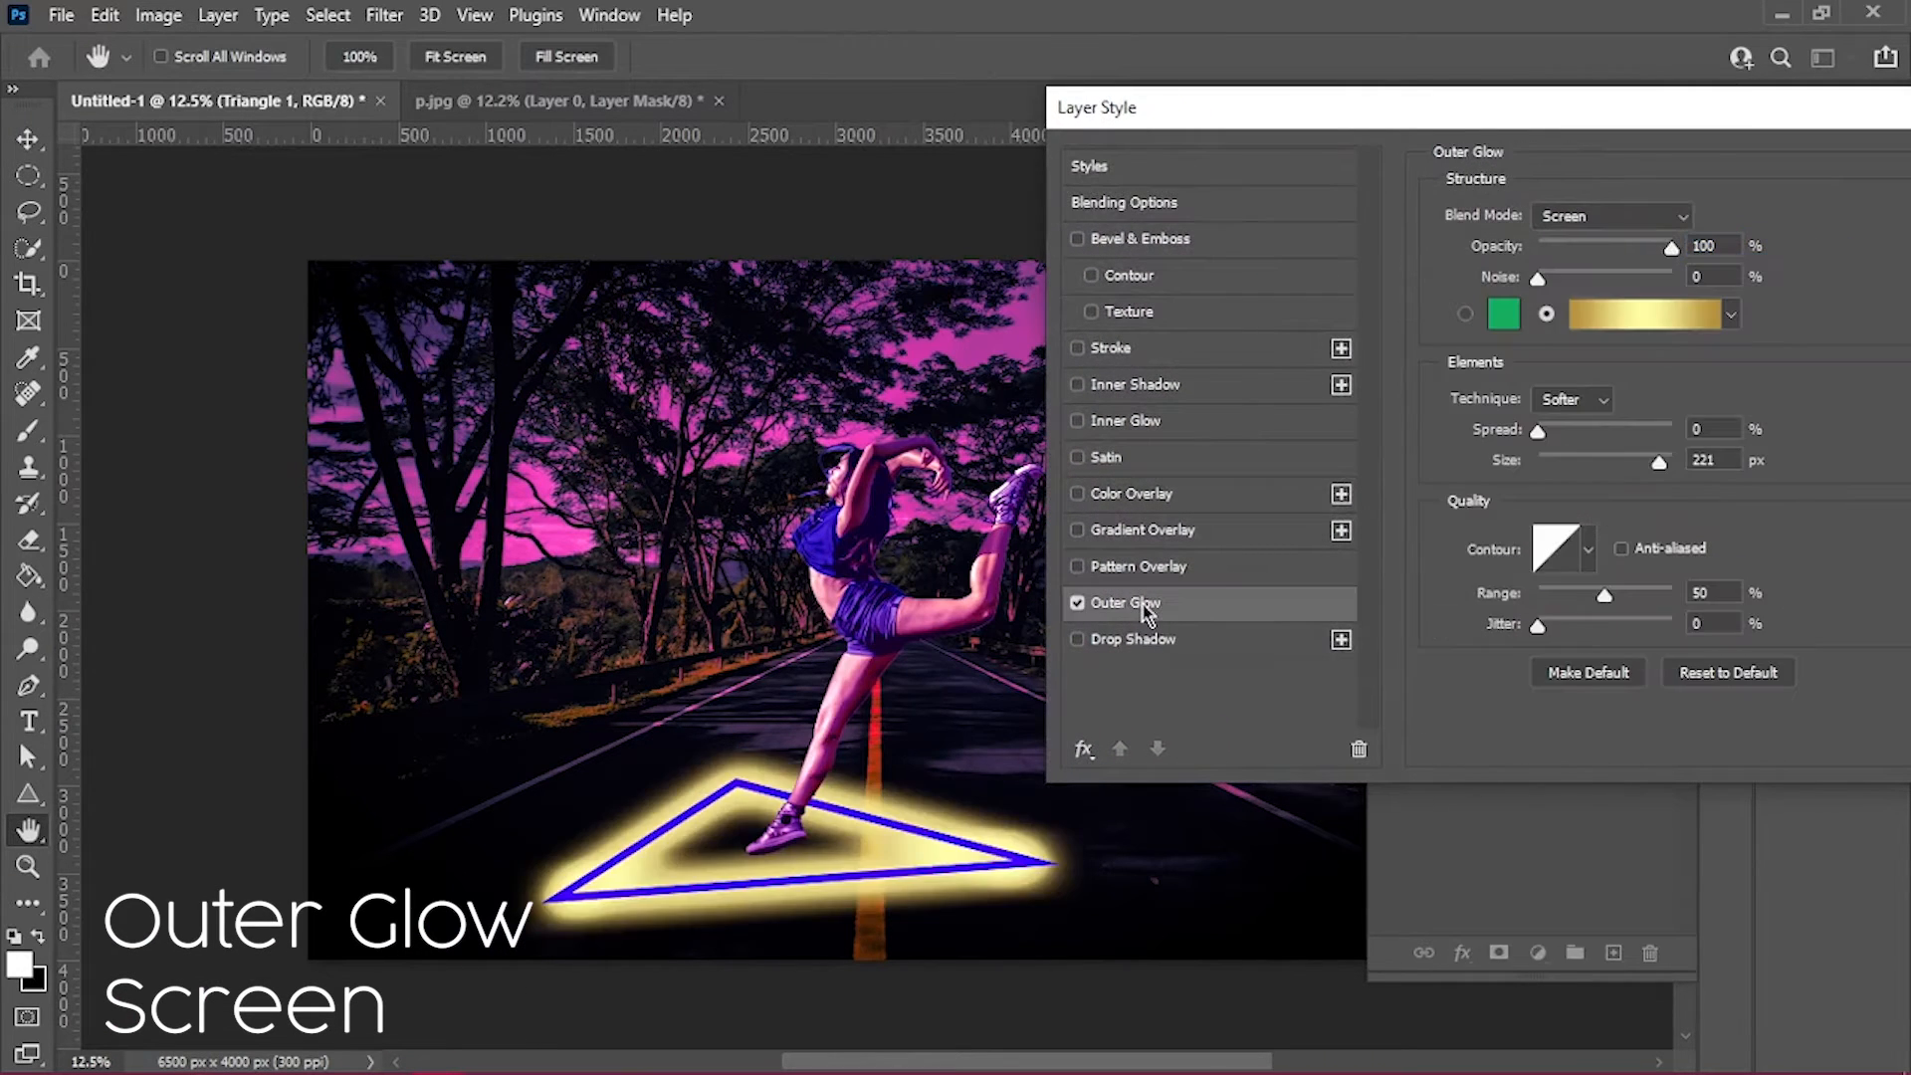
Set the outer glow's colour to blue 001eff with the Screen blend mode and apply the layer style
click(1504, 314)
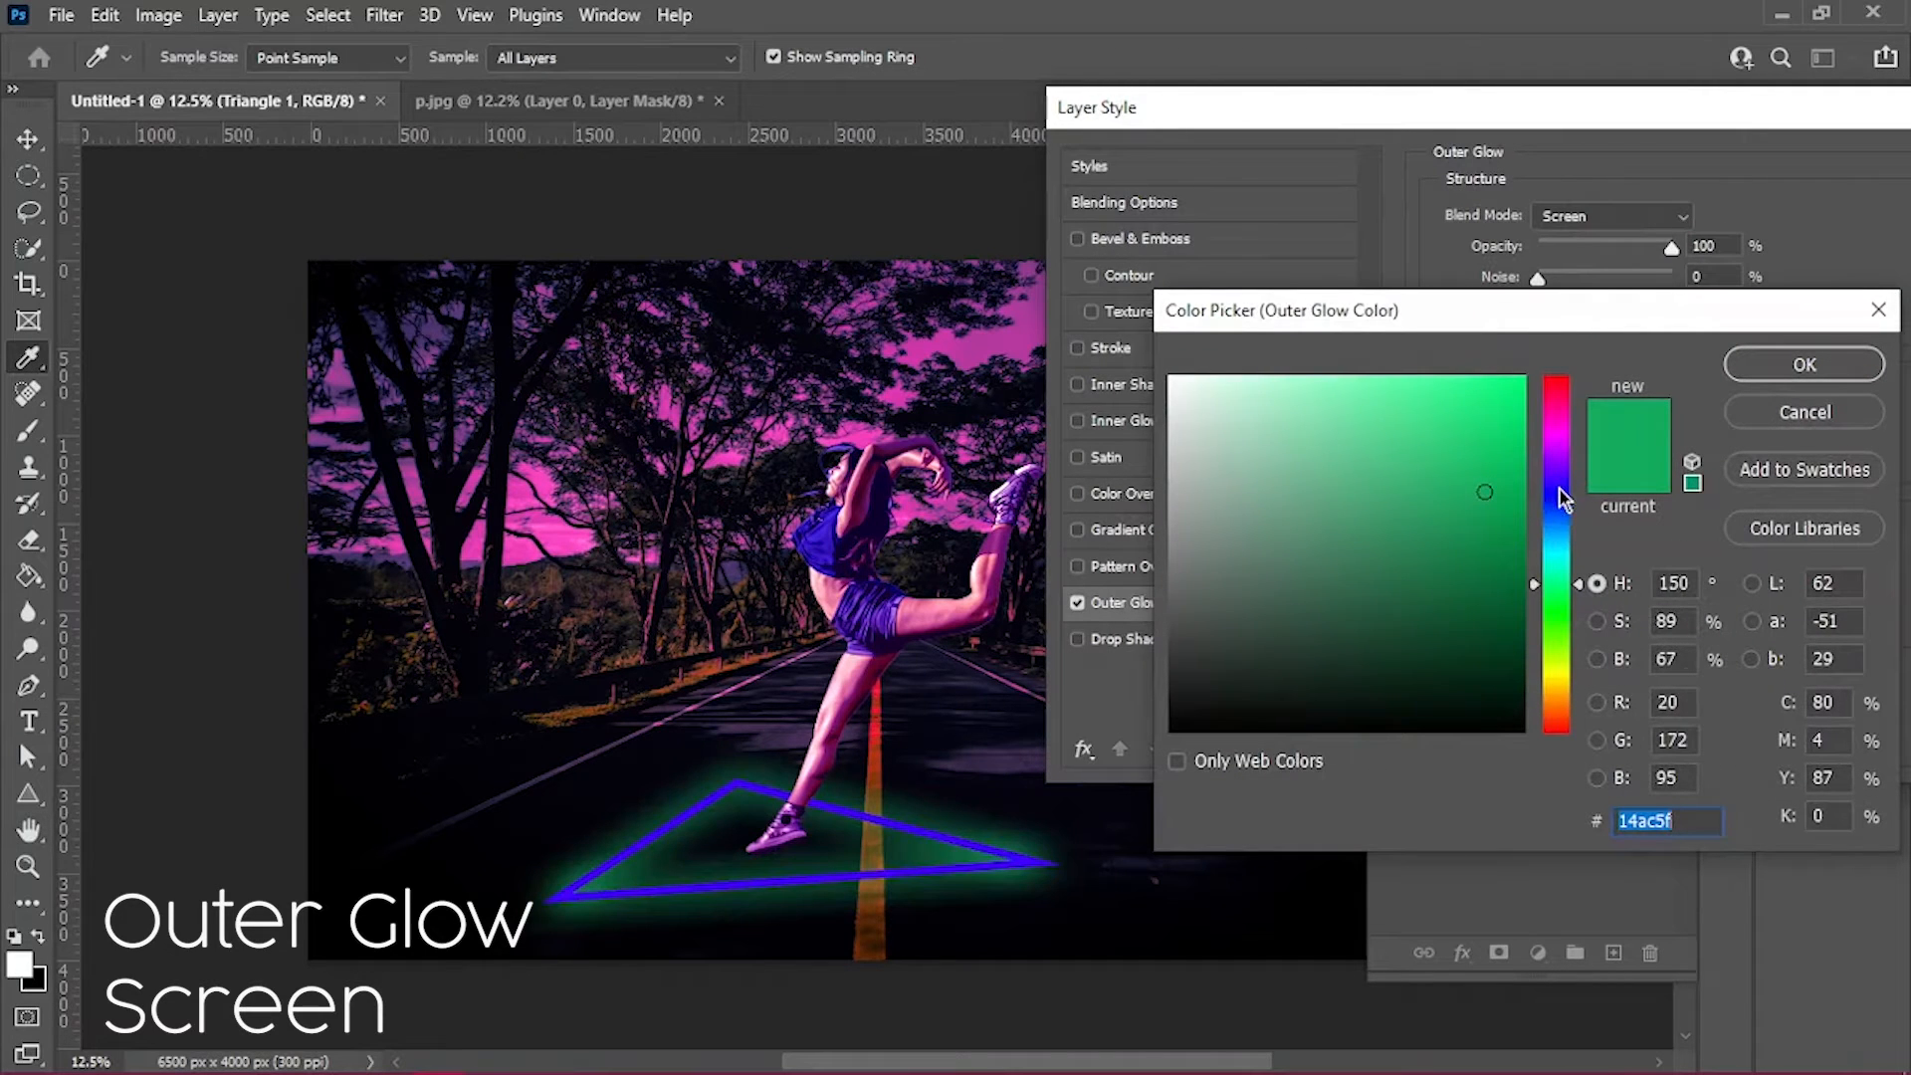
click(1559, 485)
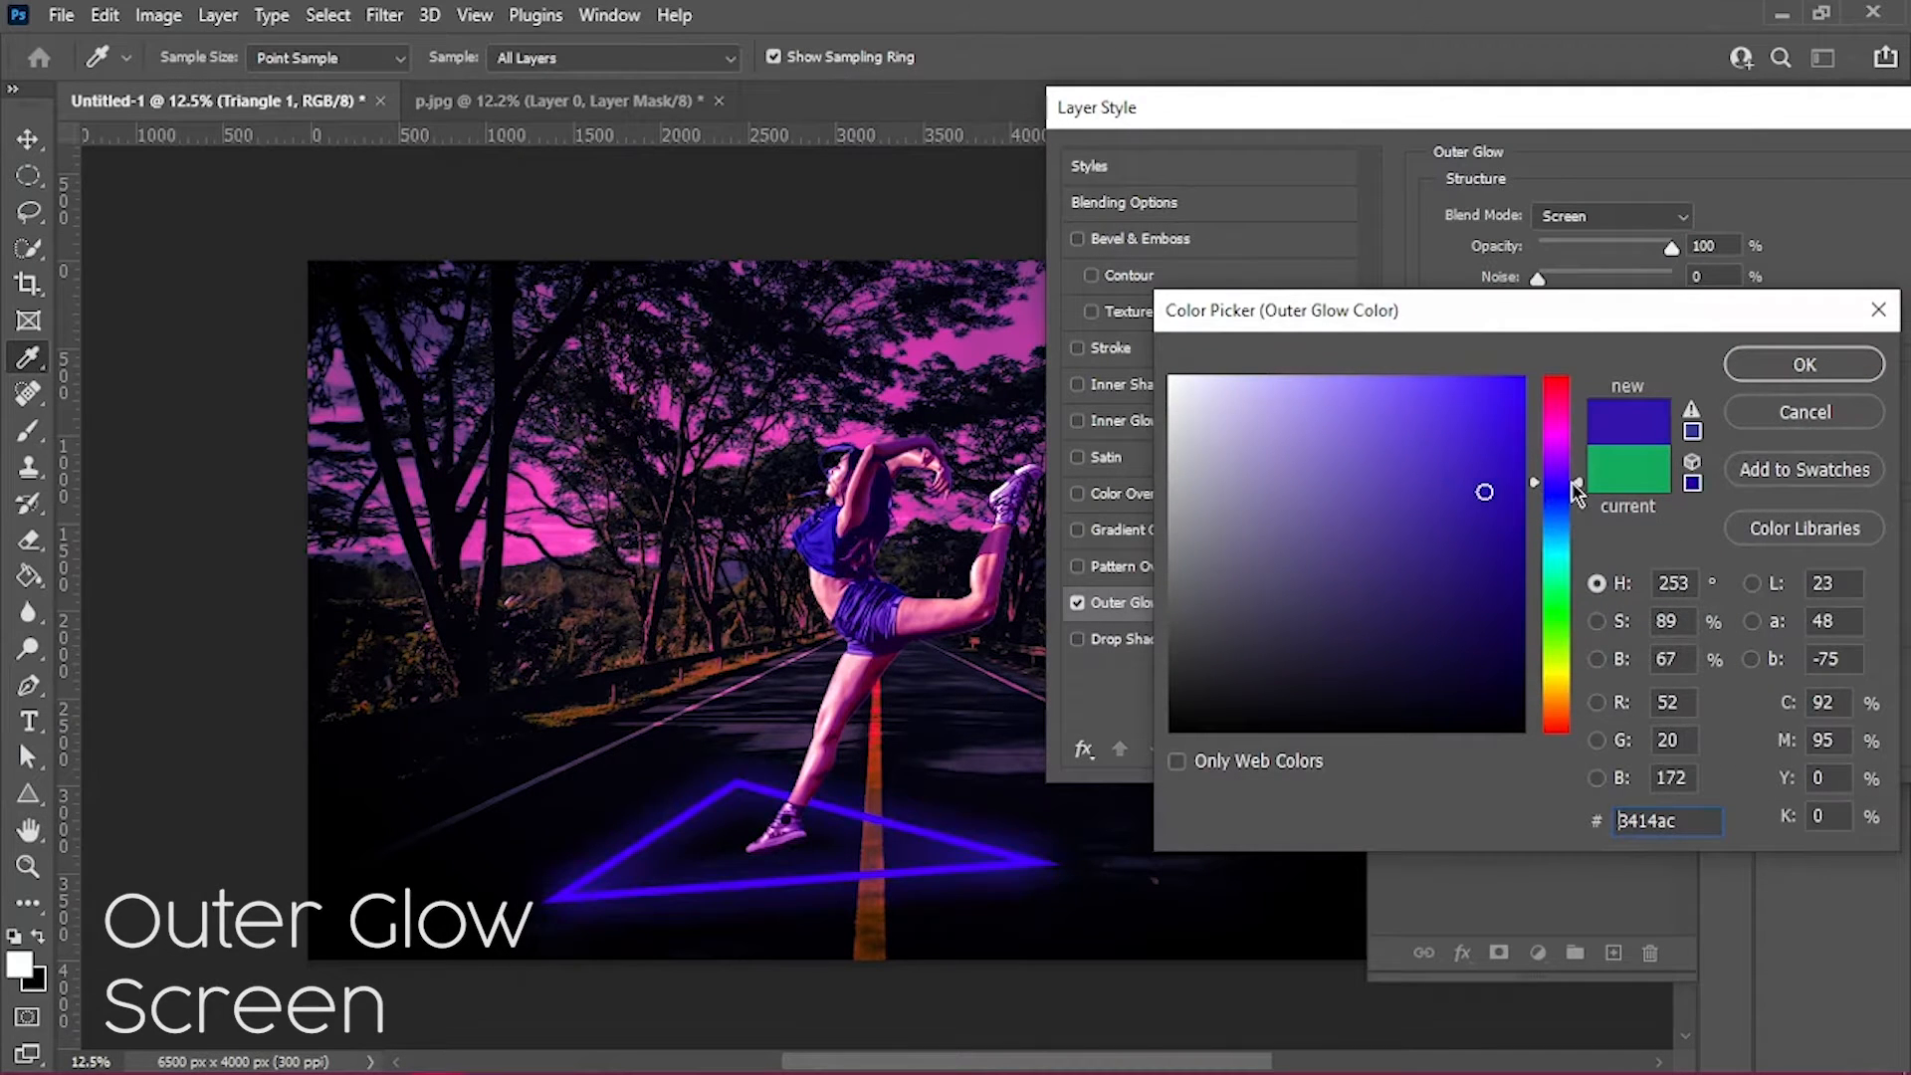
click(1540, 502)
drag(1506, 443, 1583, 306)
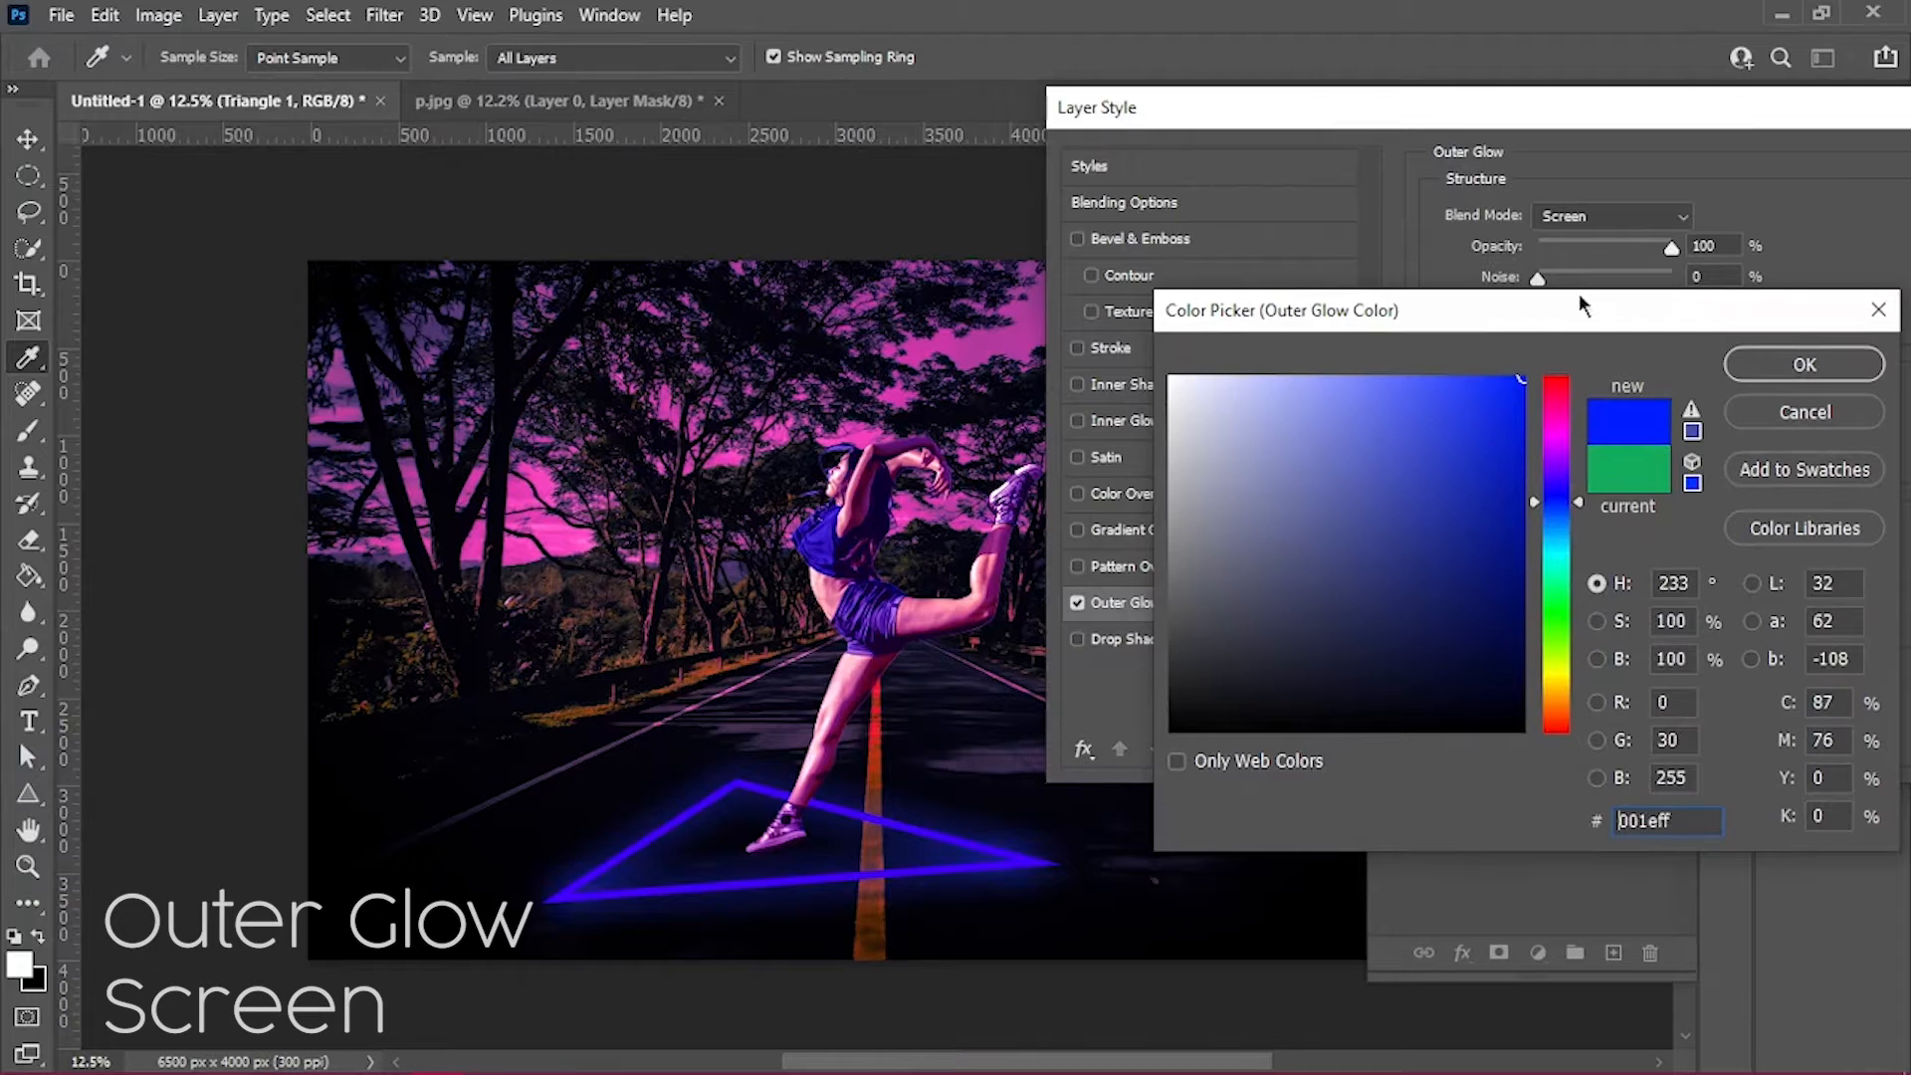
click(1767, 365)
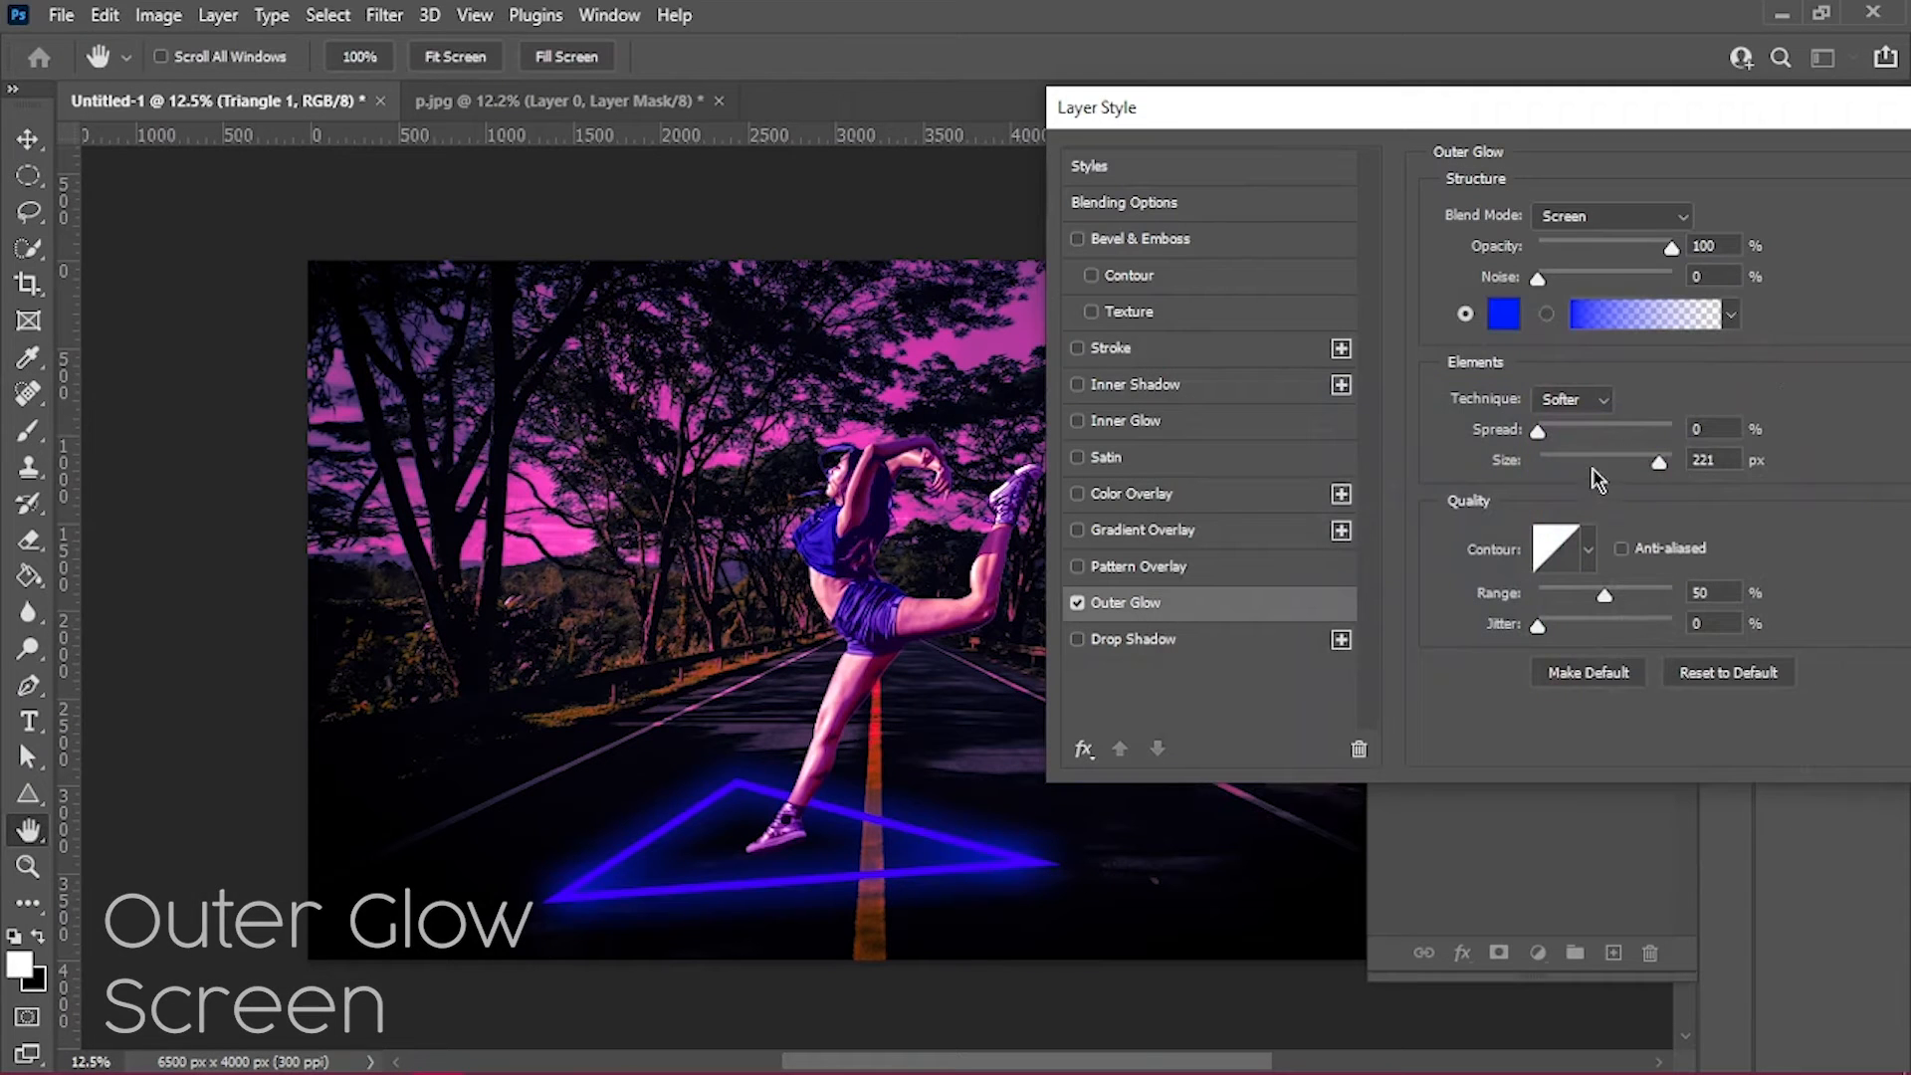
click(1605, 217)
click(1571, 450)
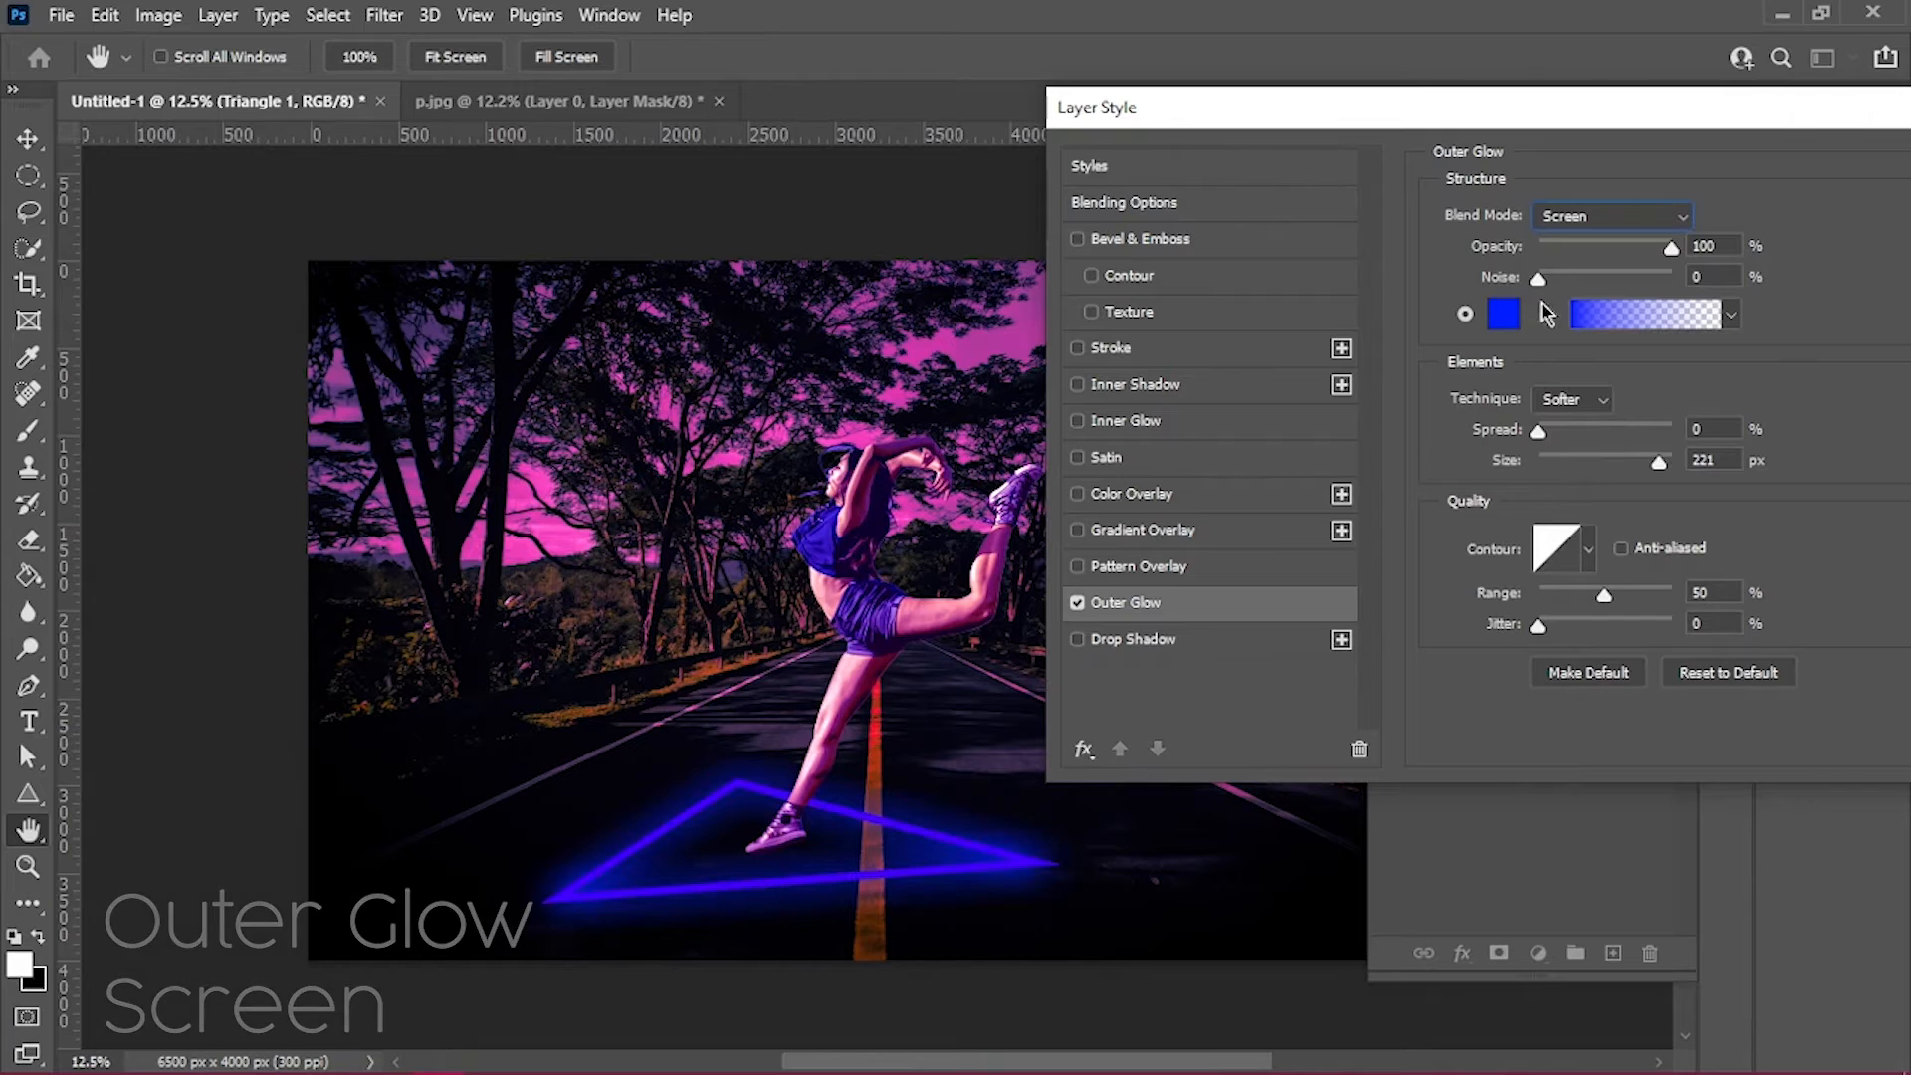
click(1779, 161)
Duplicate the glowing triangle layer twice and convert all three triangle layers into one smart object
key(ctrl+j)
key(ctrl+j)
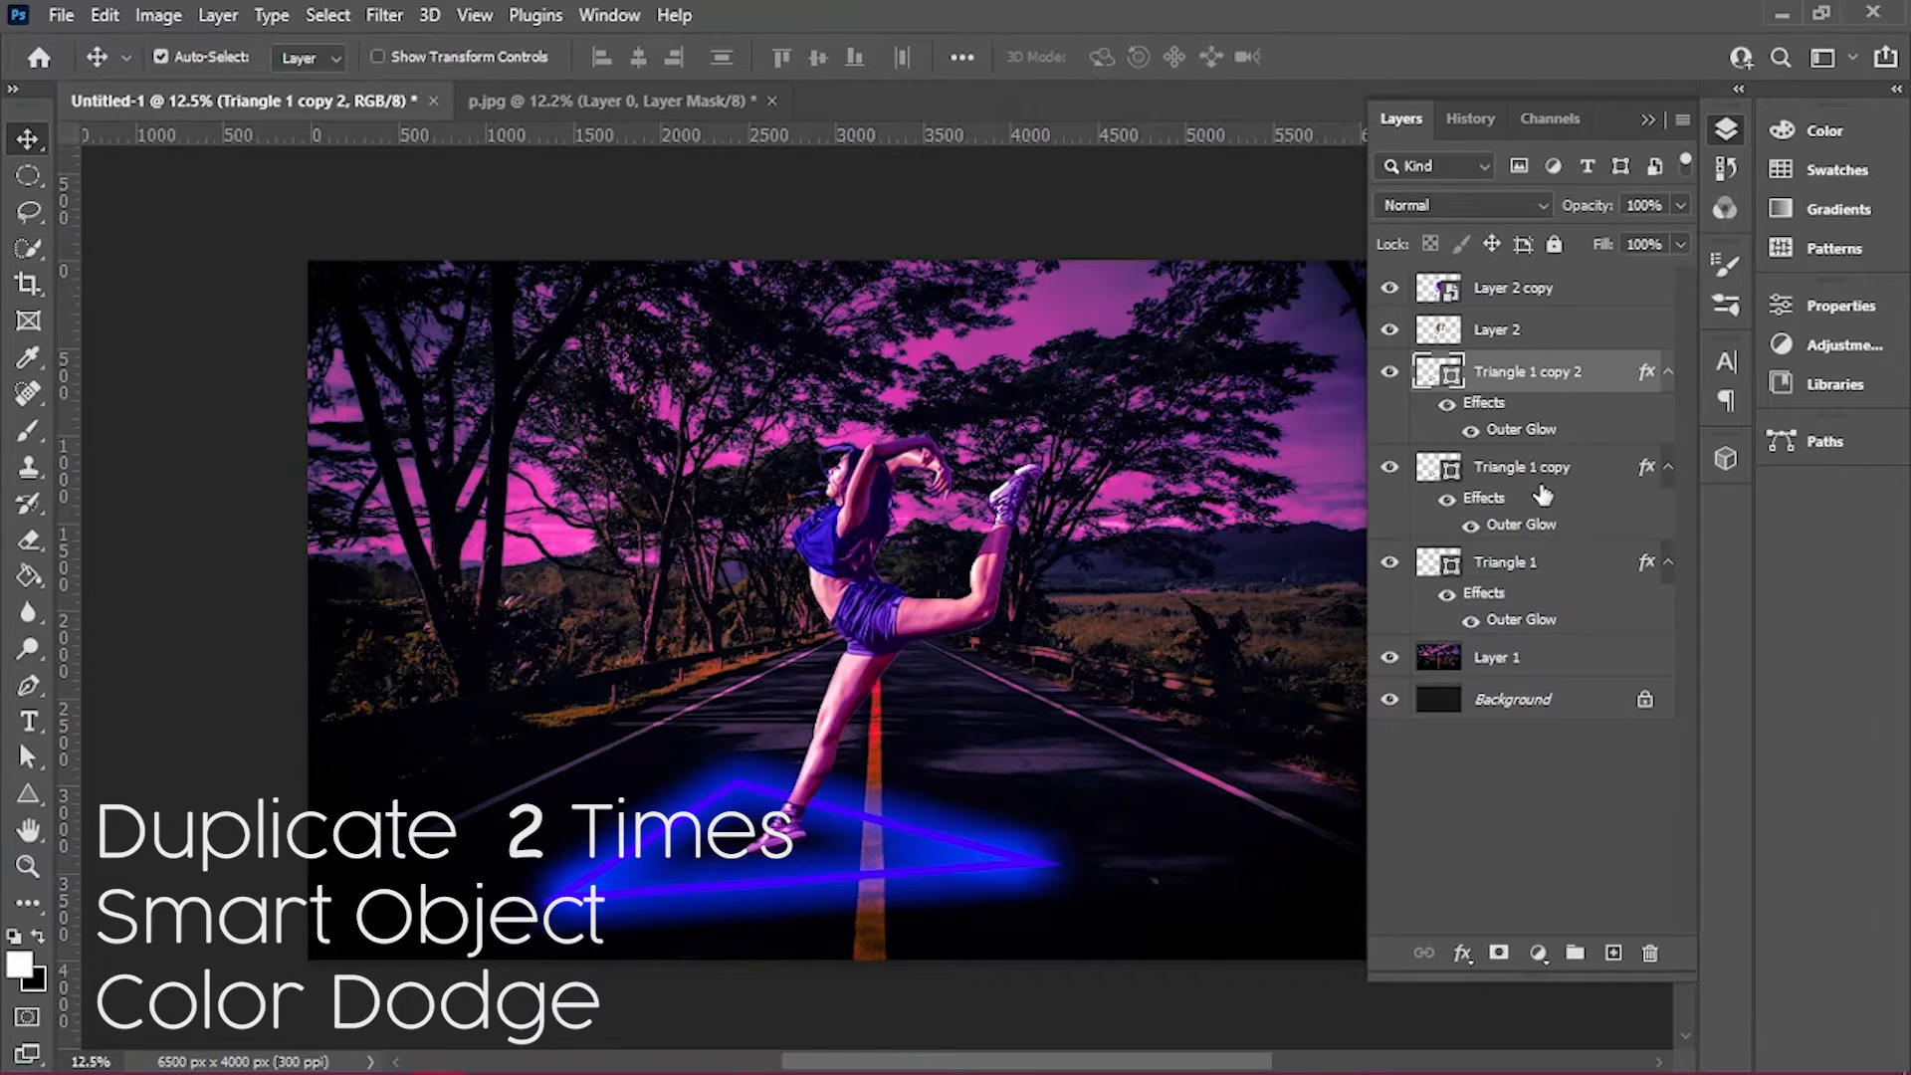
ctrl+click(1543, 478)
ctrl+click(1533, 567)
right_click(1532, 576)
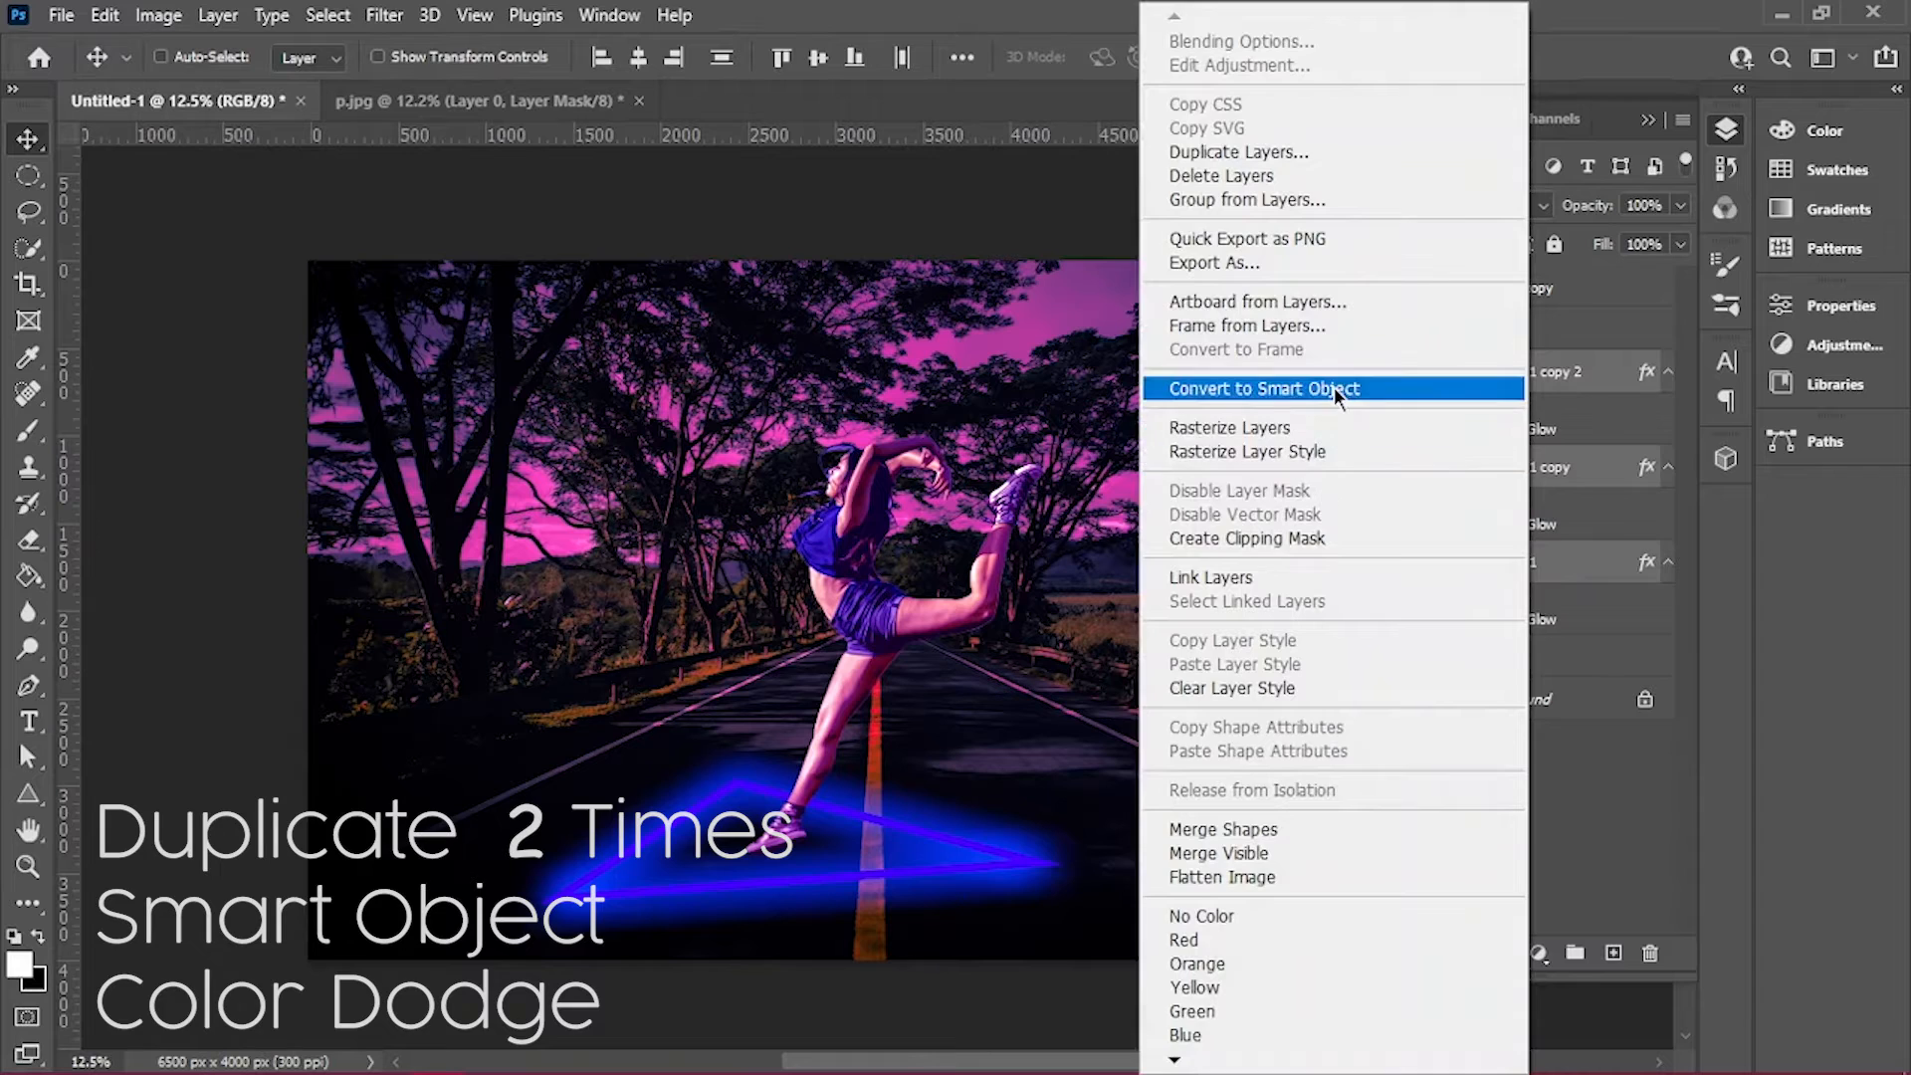
click(1453, 395)
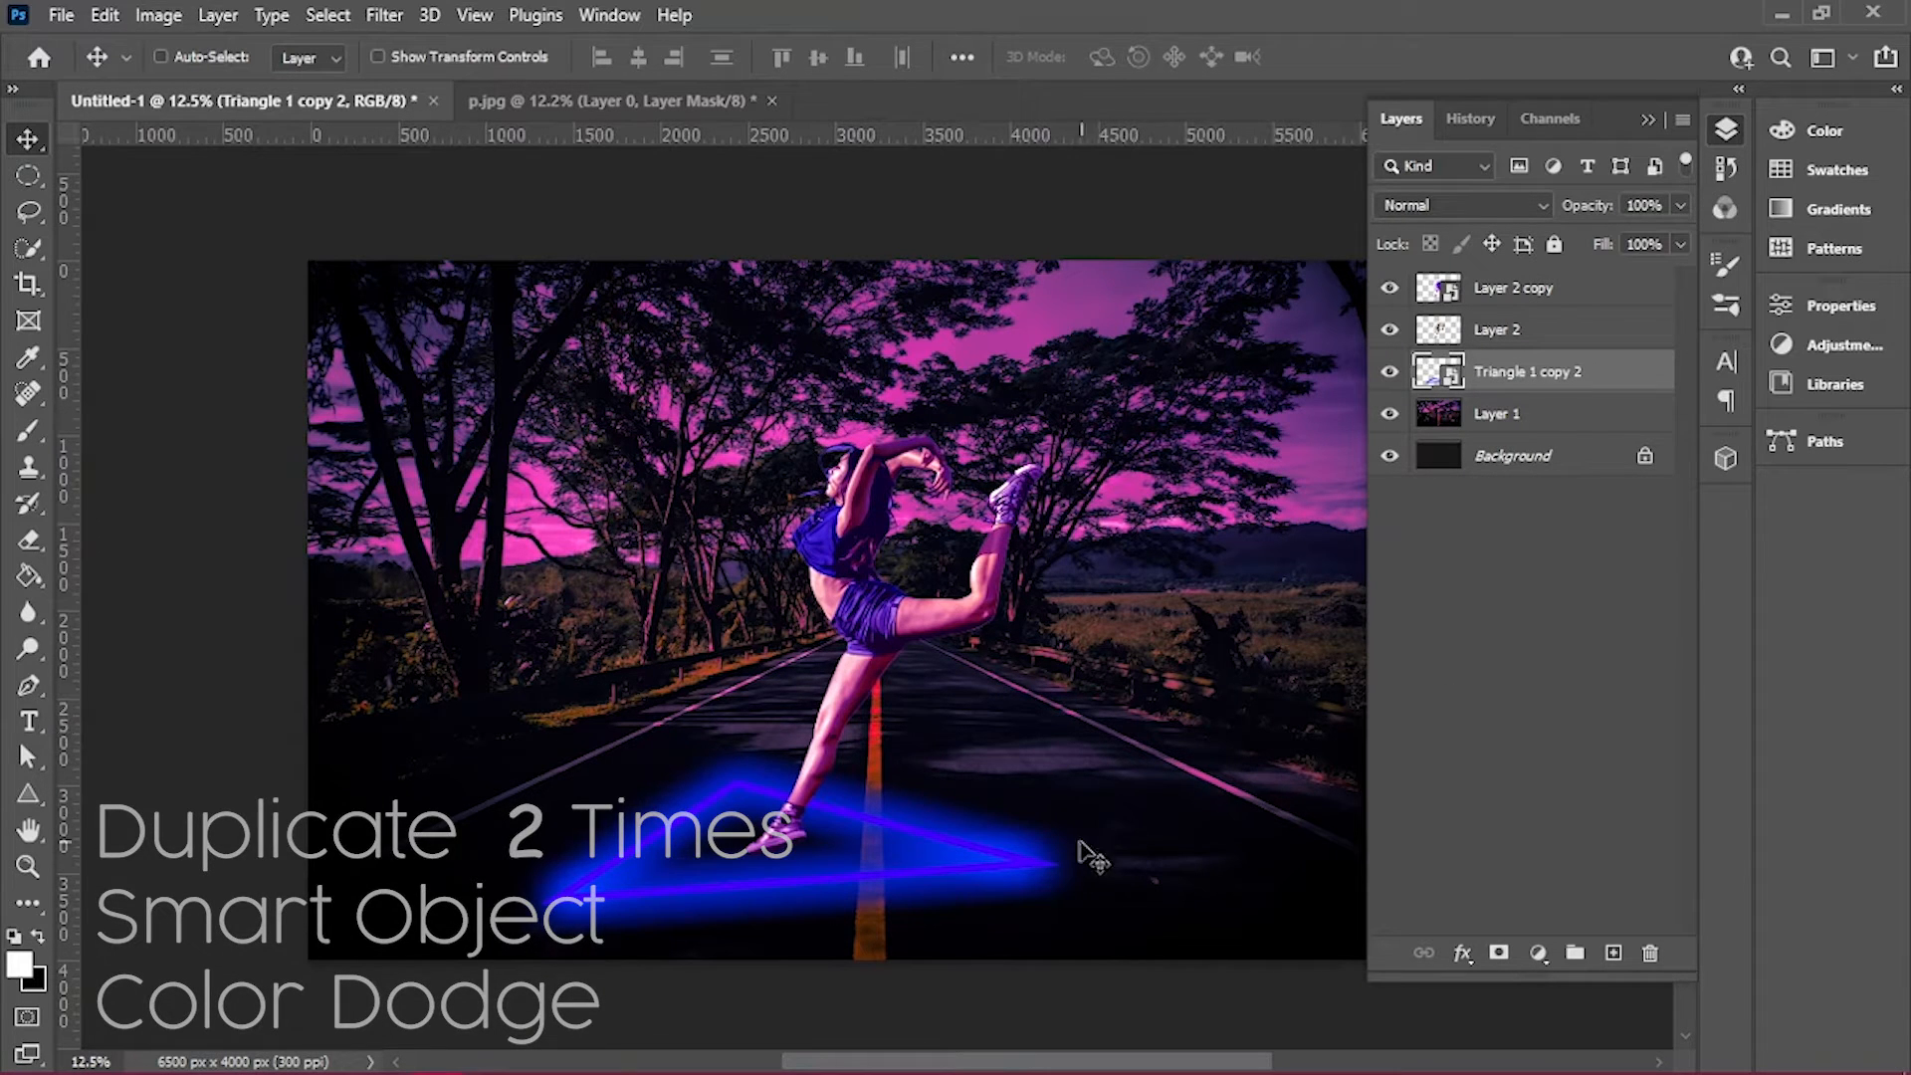
Set the triangle smart object's blend mode to Color Dodge
click(1465, 207)
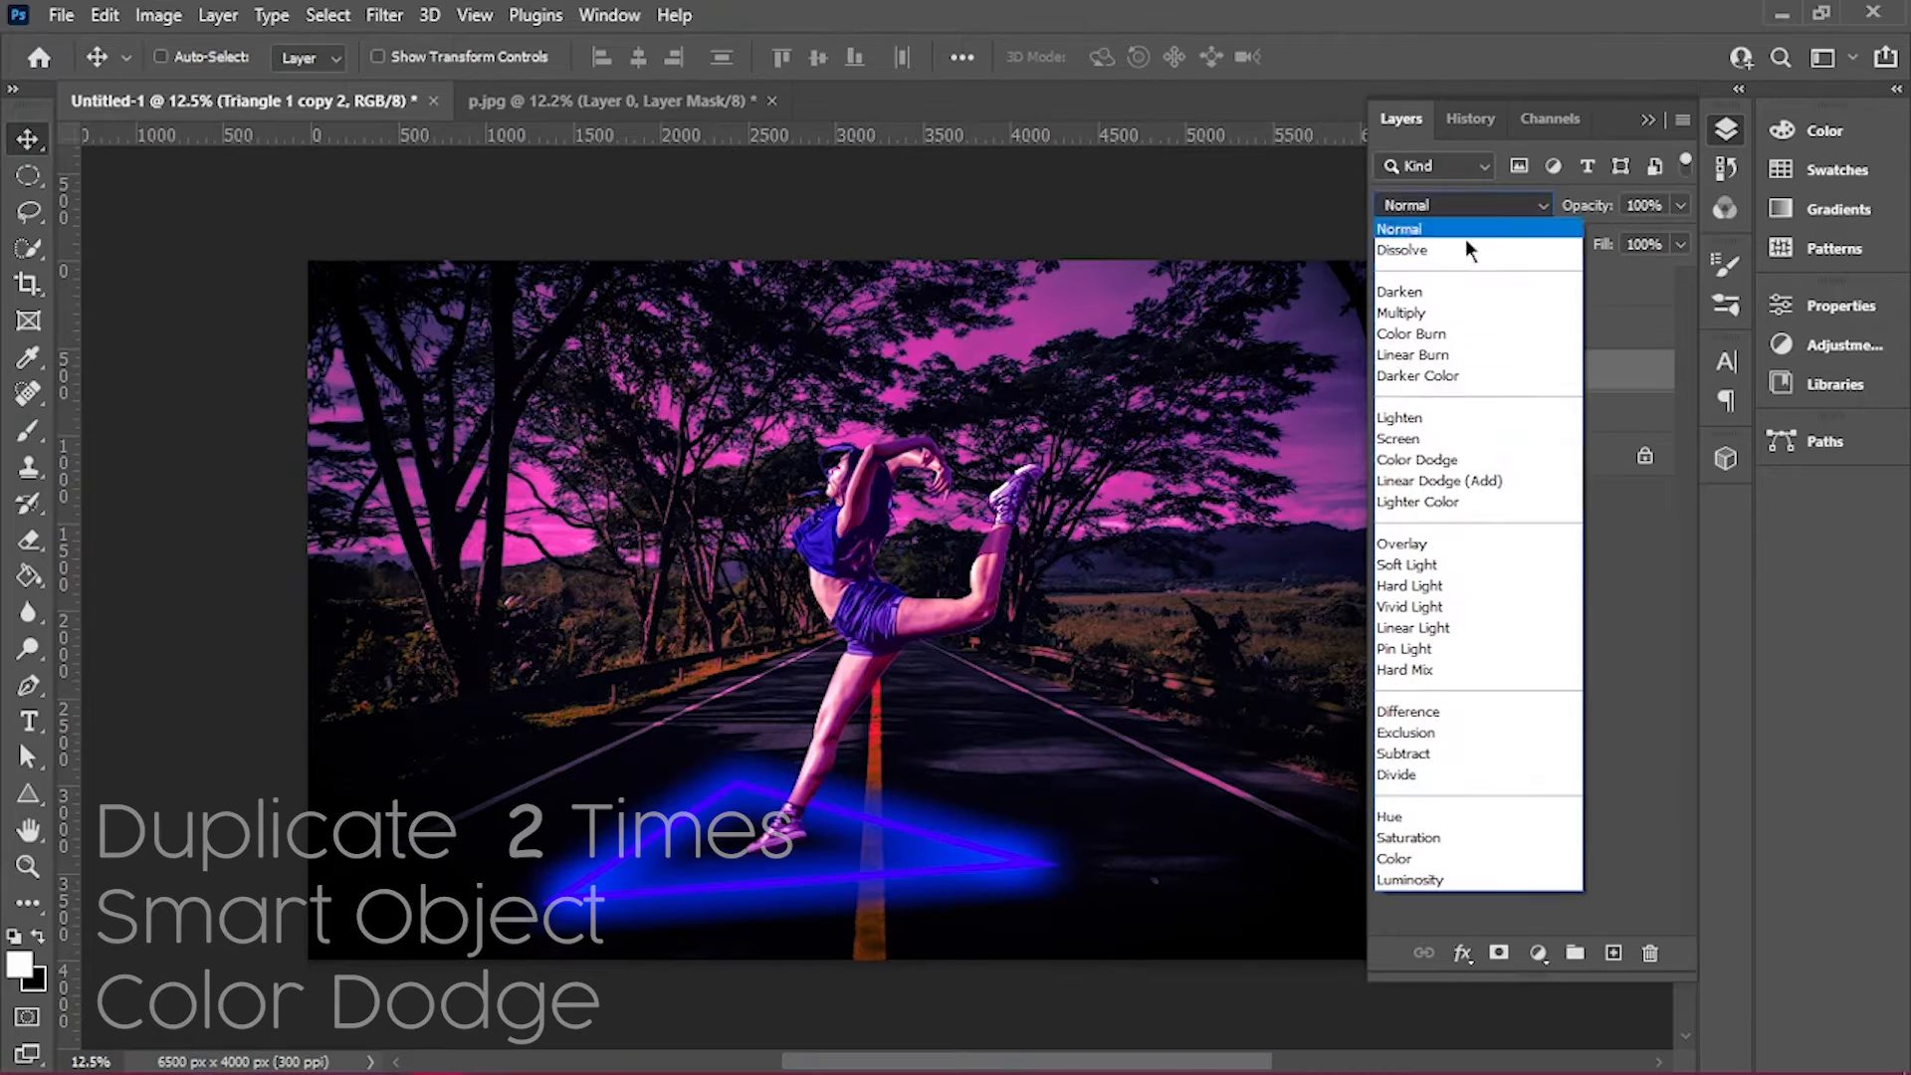
click(1434, 466)
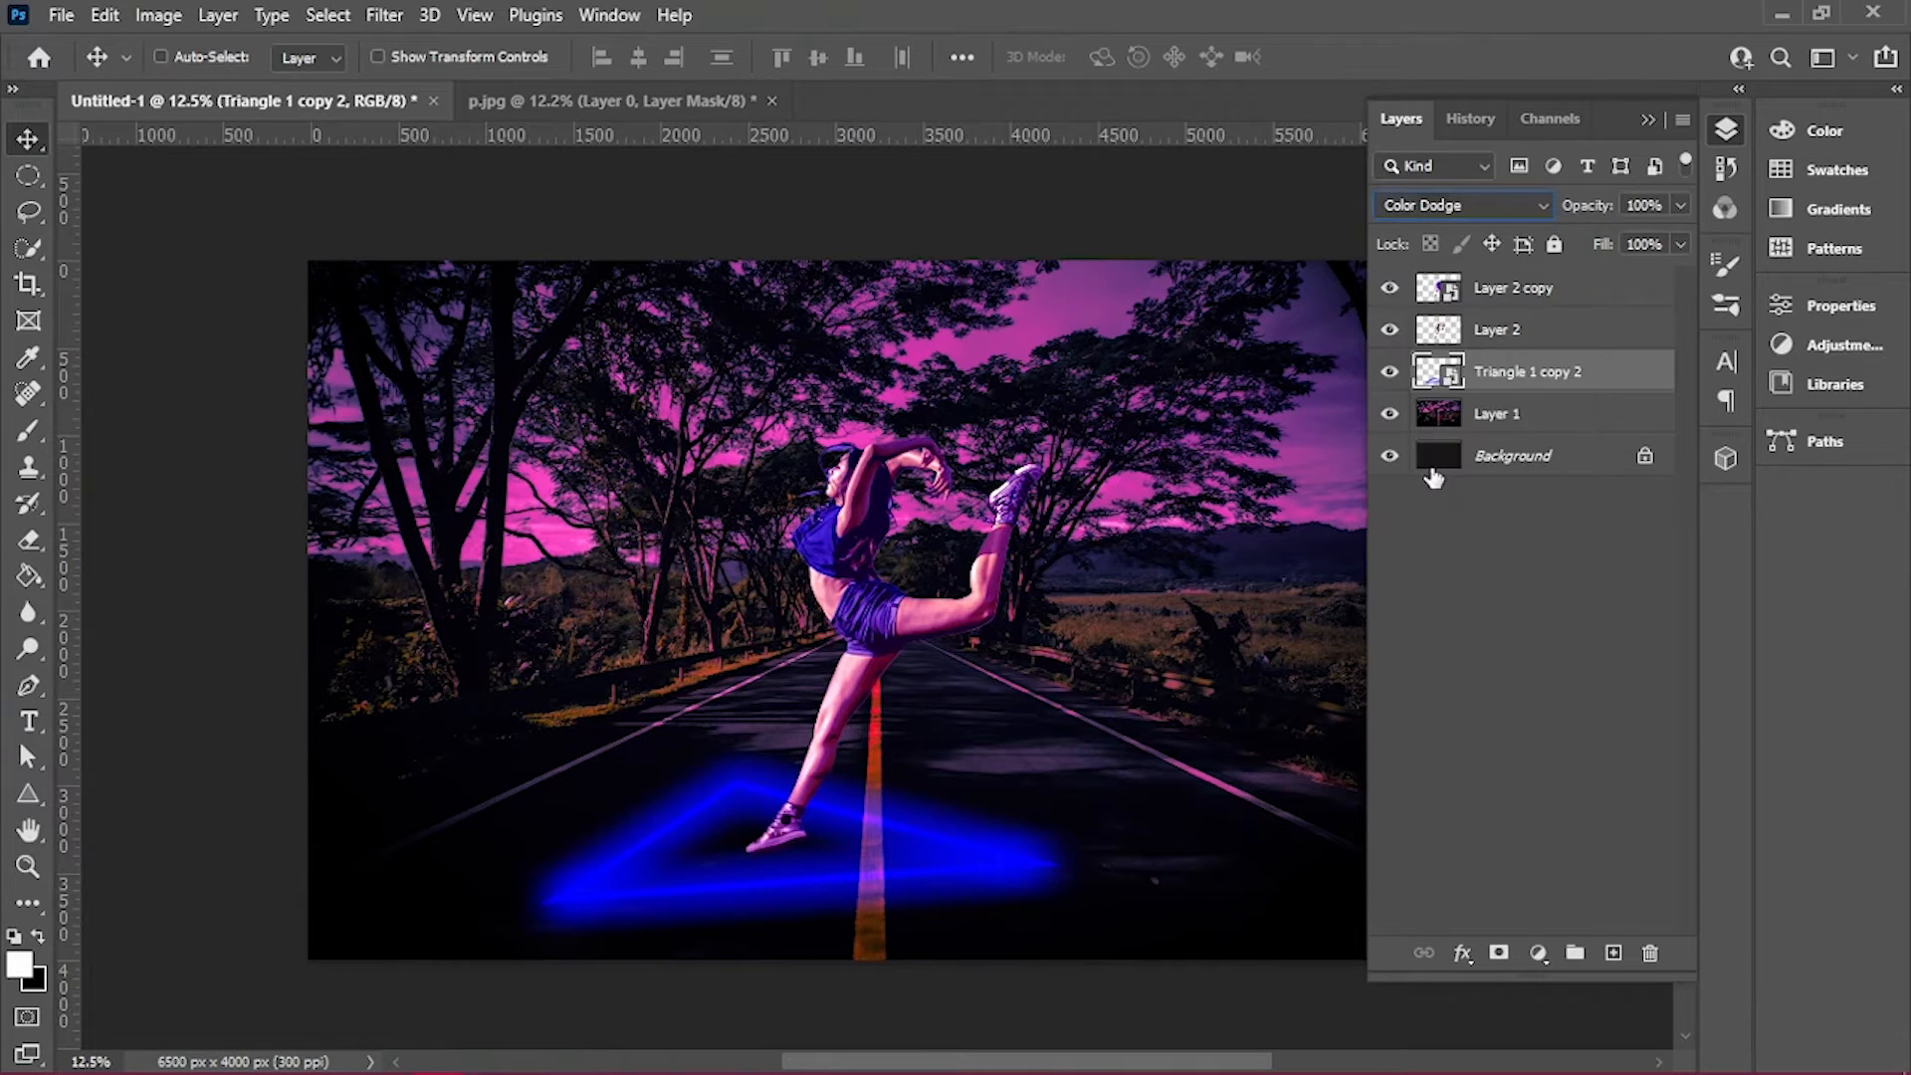
Add a new layer above Layer 2 copy and set its blend mode to Overlay
click(1584, 334)
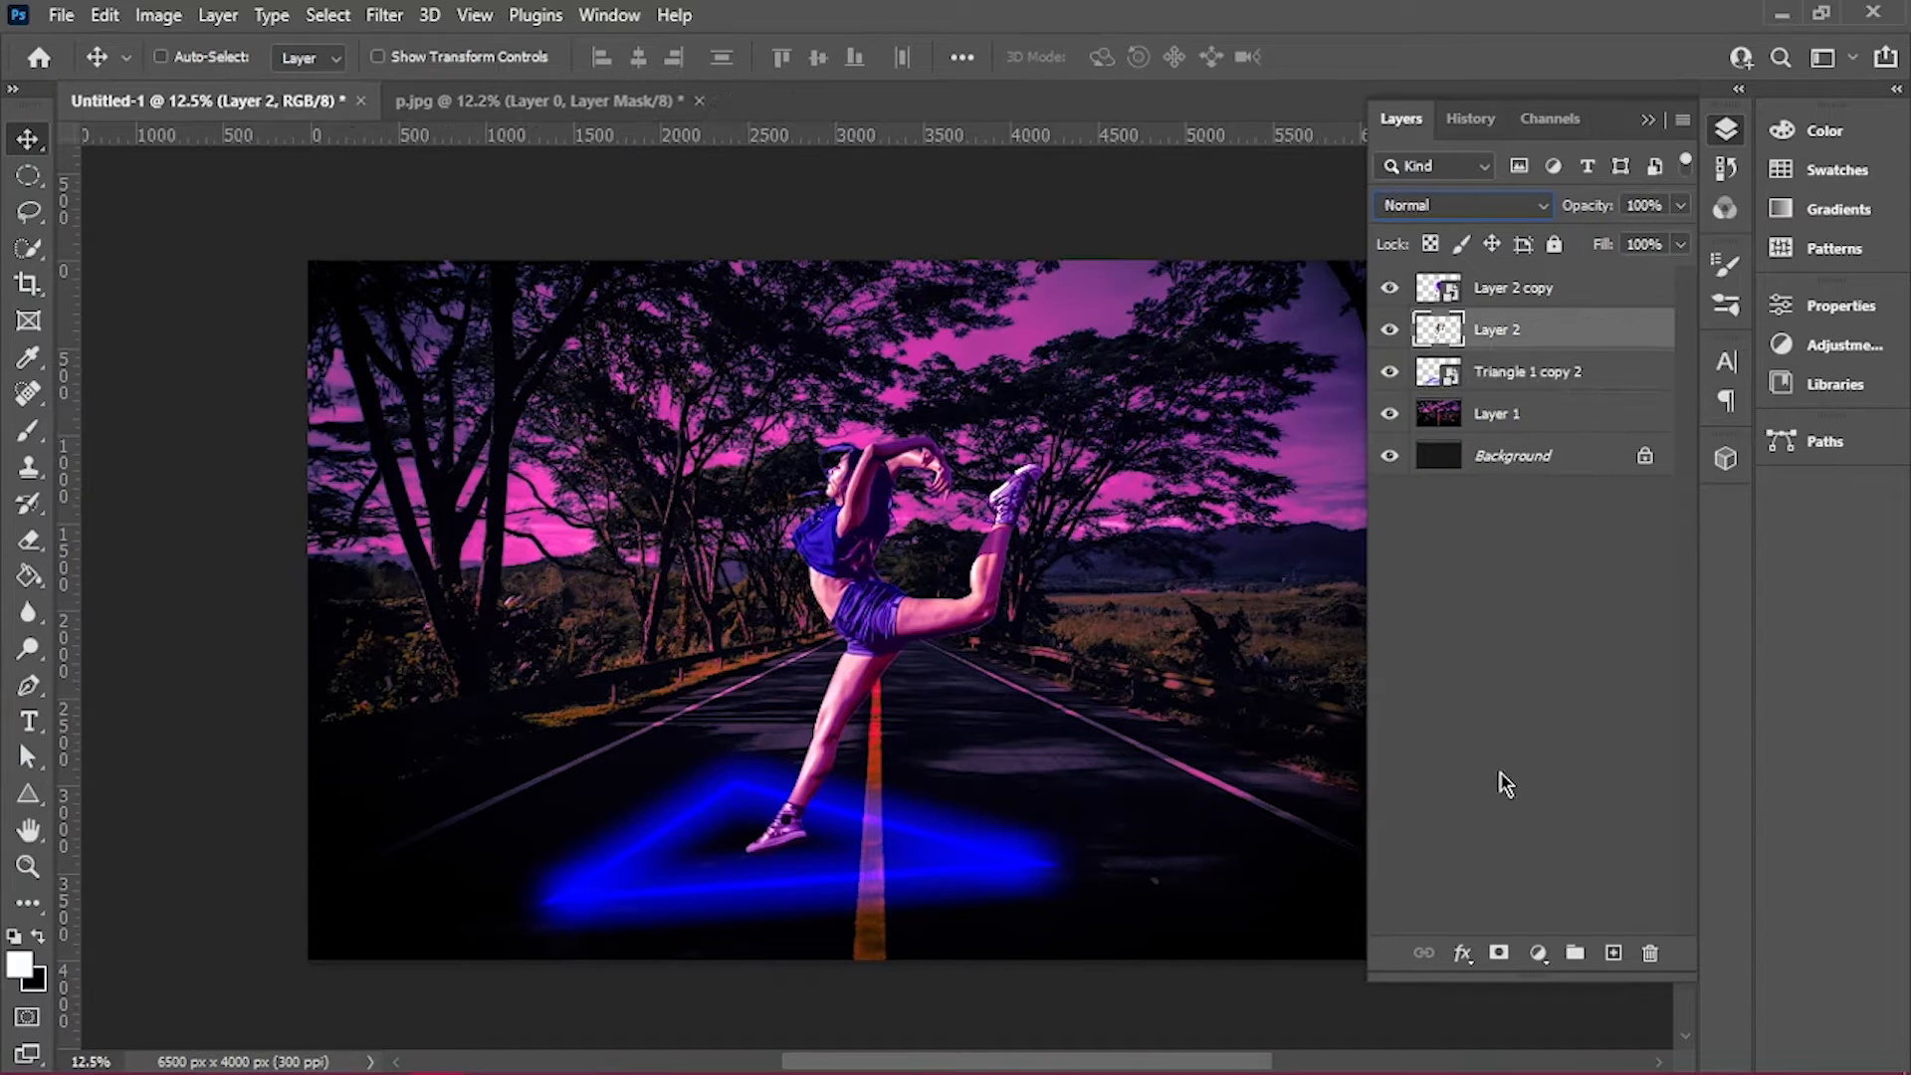
click(1581, 296)
click(1614, 952)
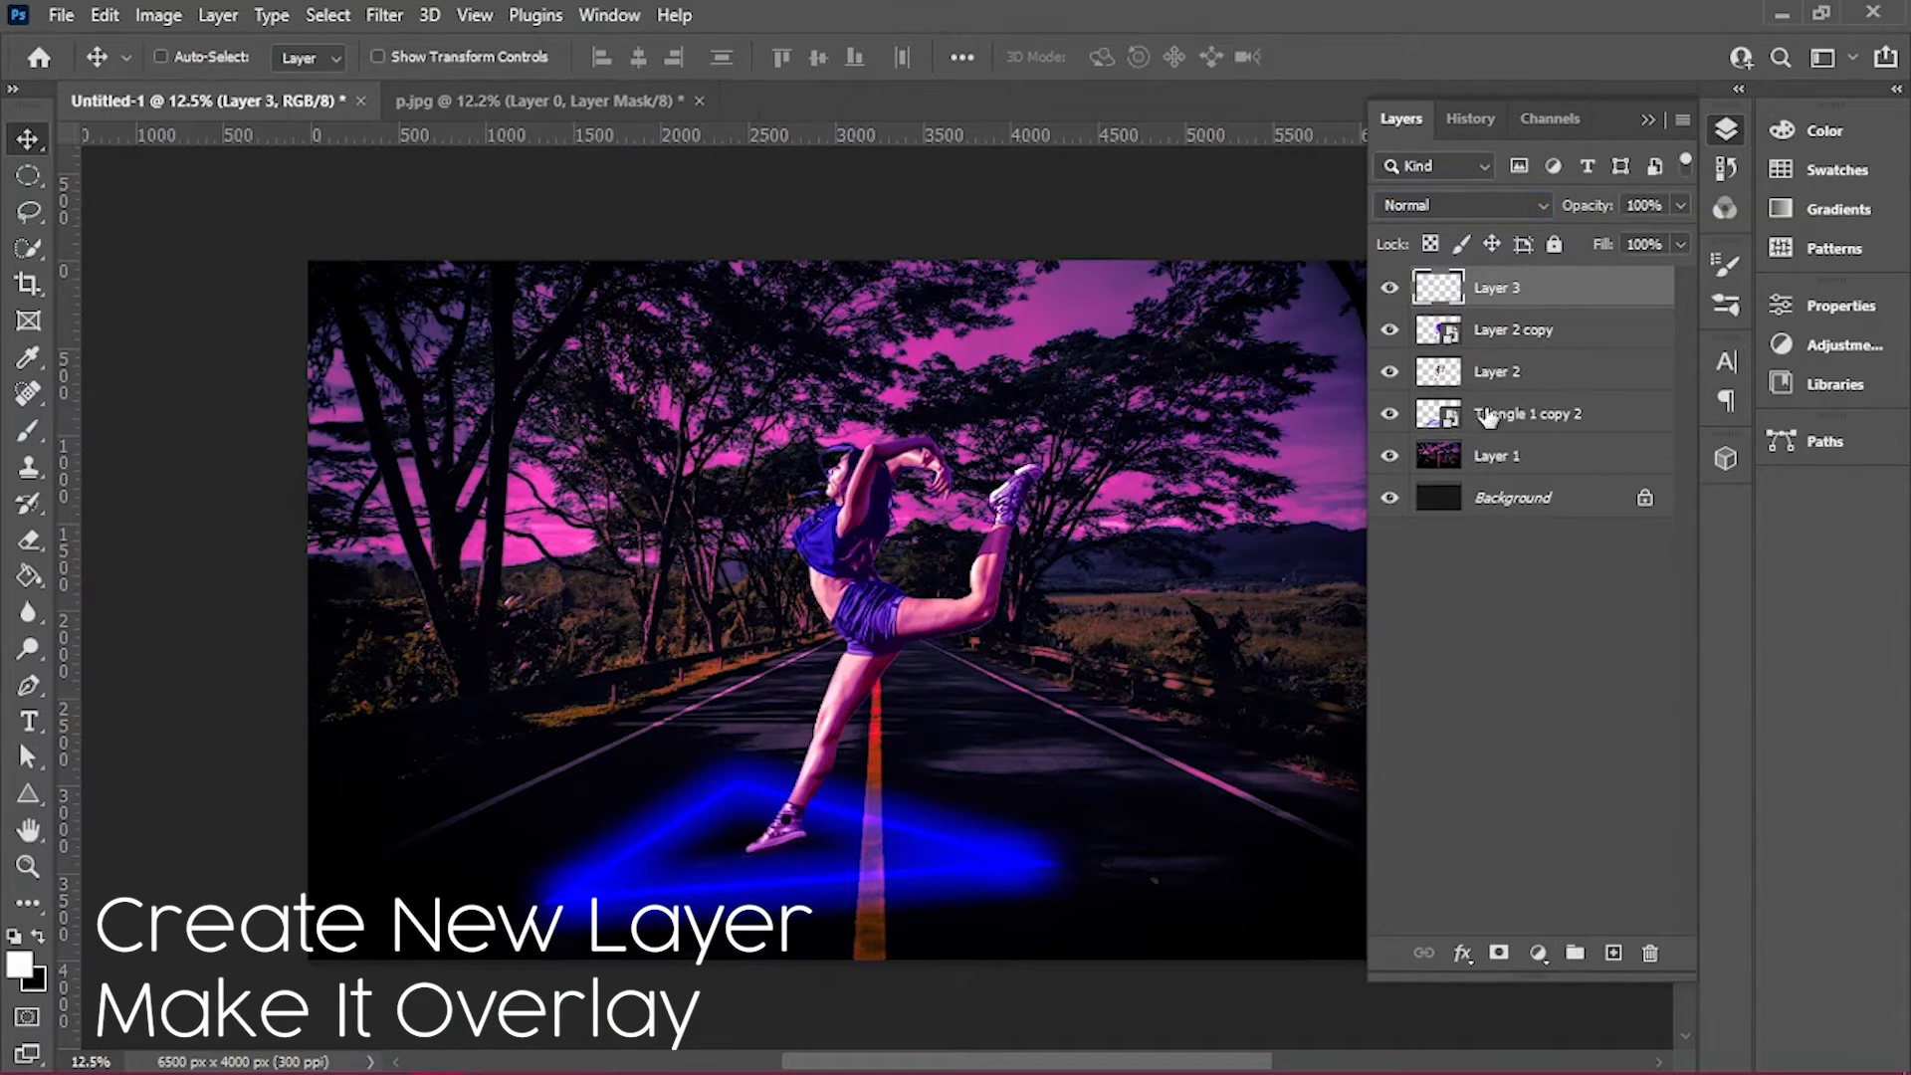
click(1533, 206)
click(1453, 543)
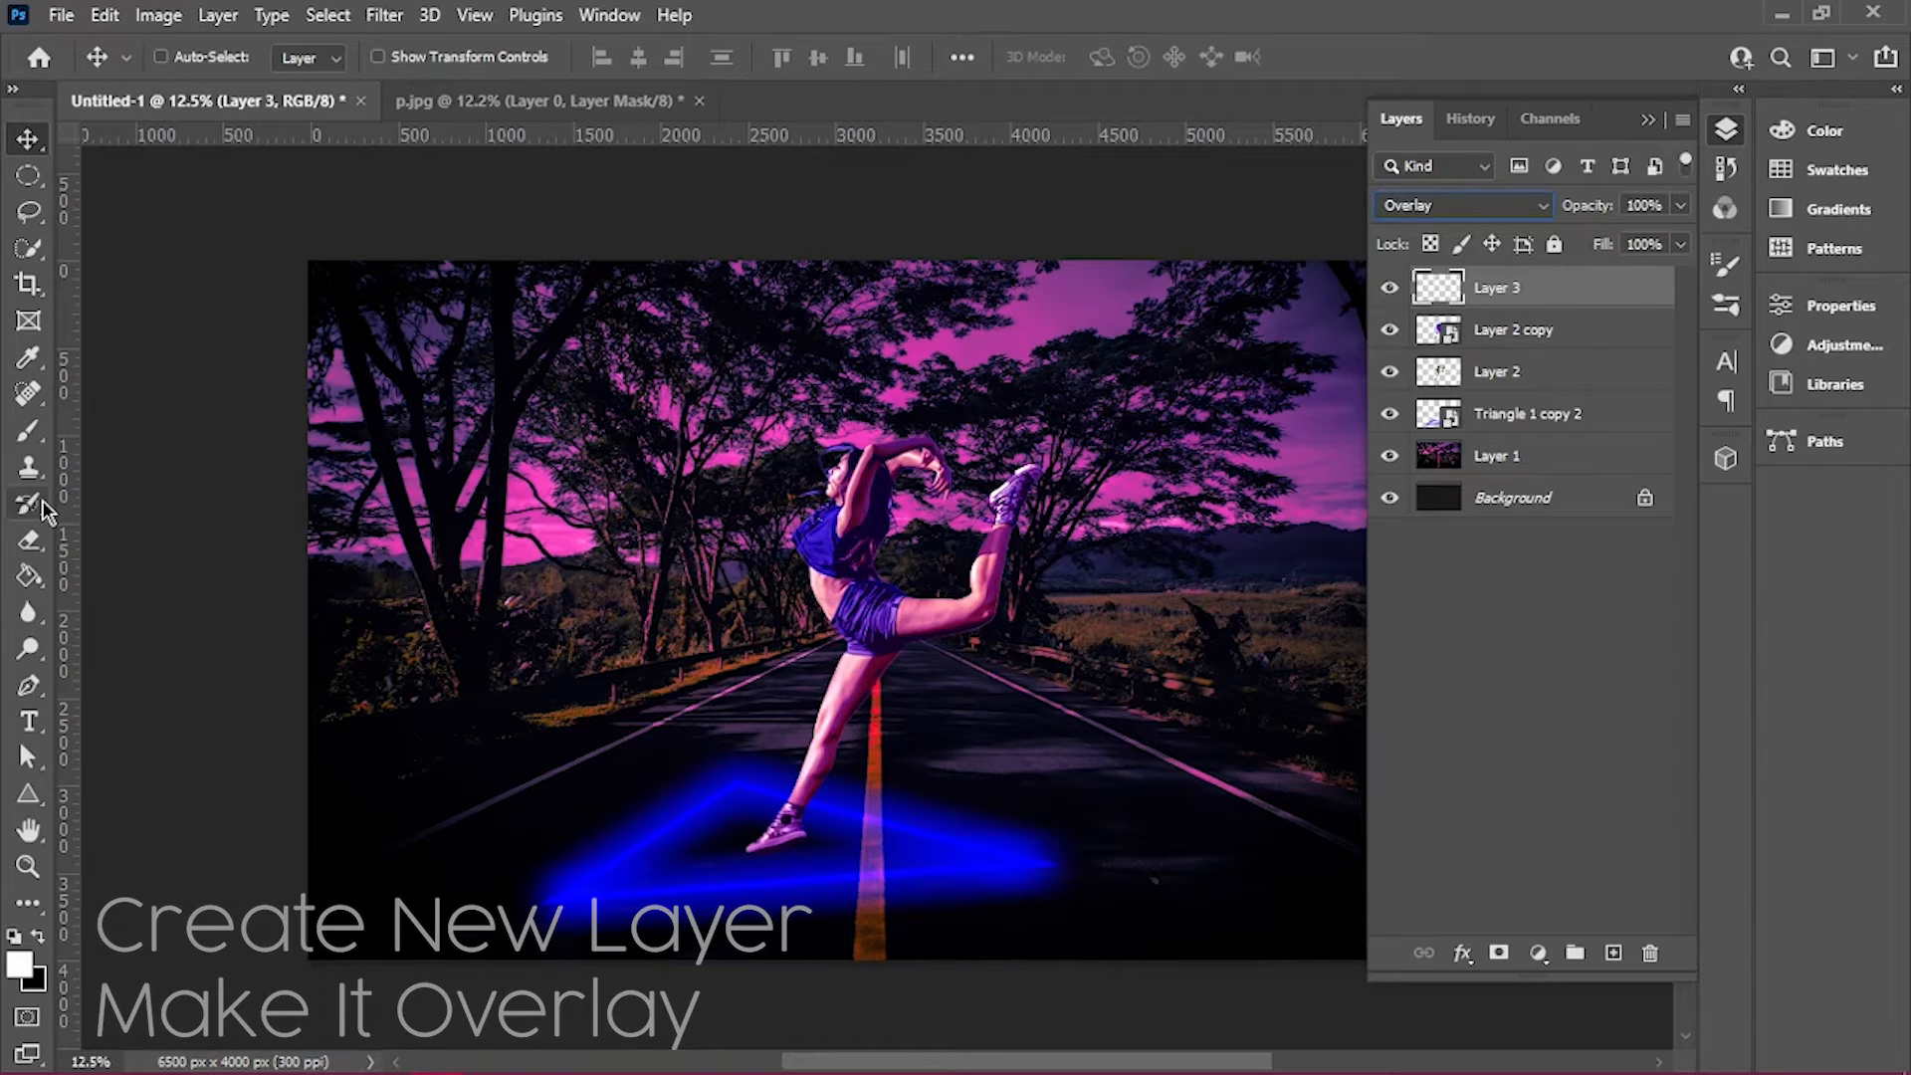
Activate the Brush tool and set the foreground colour to the triangle's blue, 0000ff
click(28, 431)
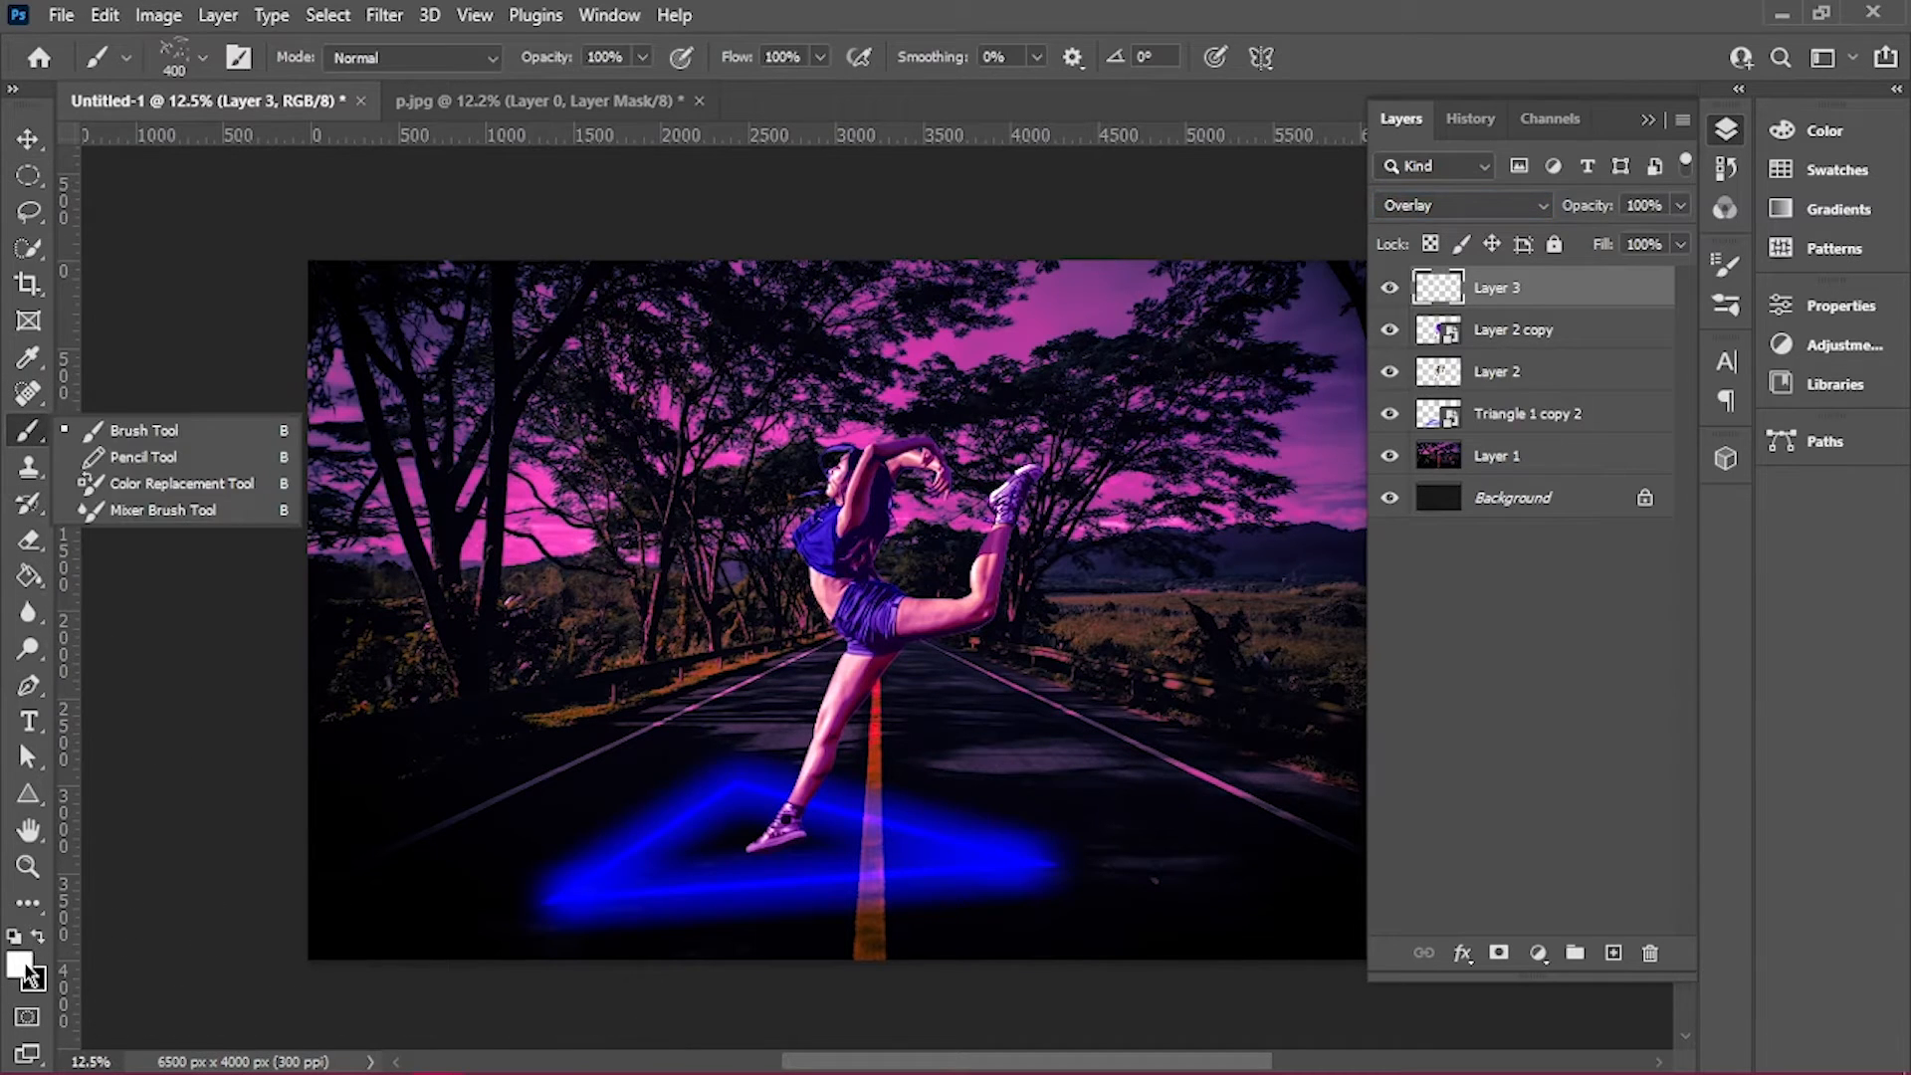
click(22, 965)
click(964, 833)
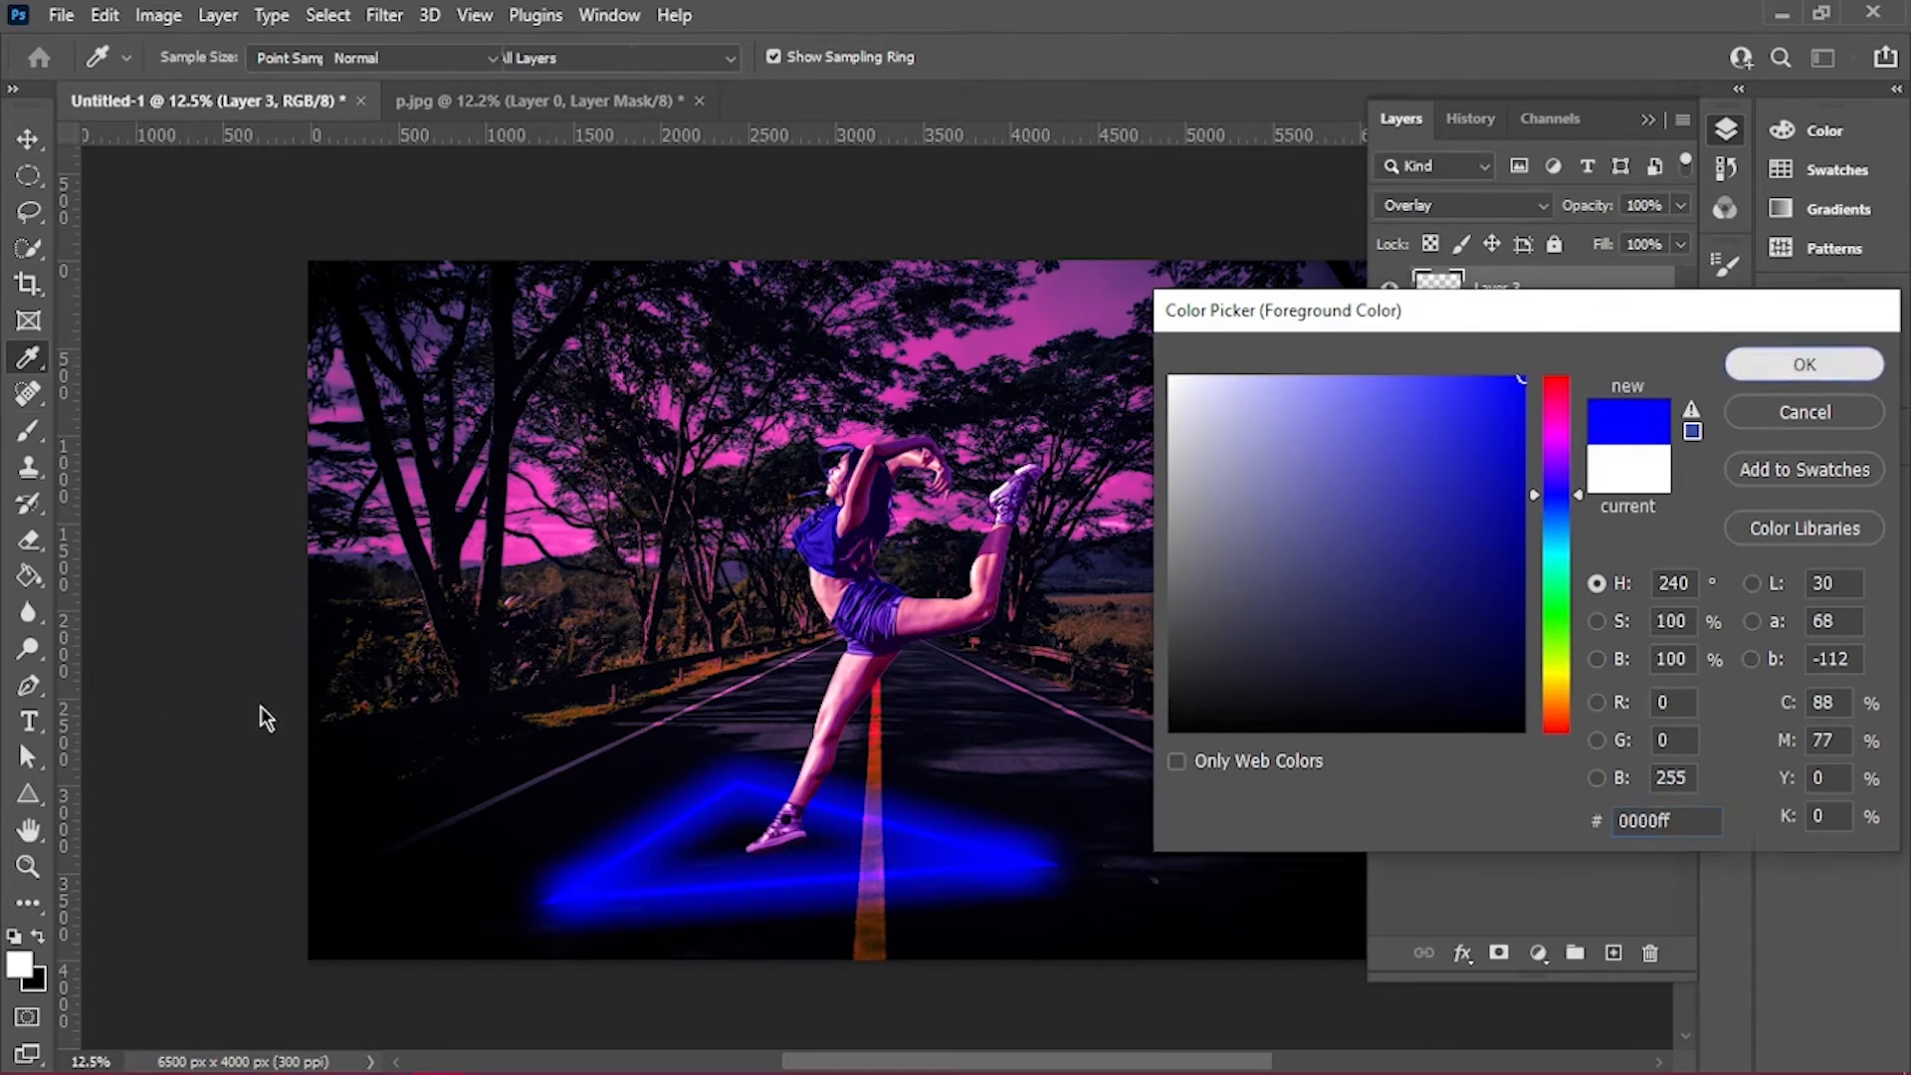
click(1805, 365)
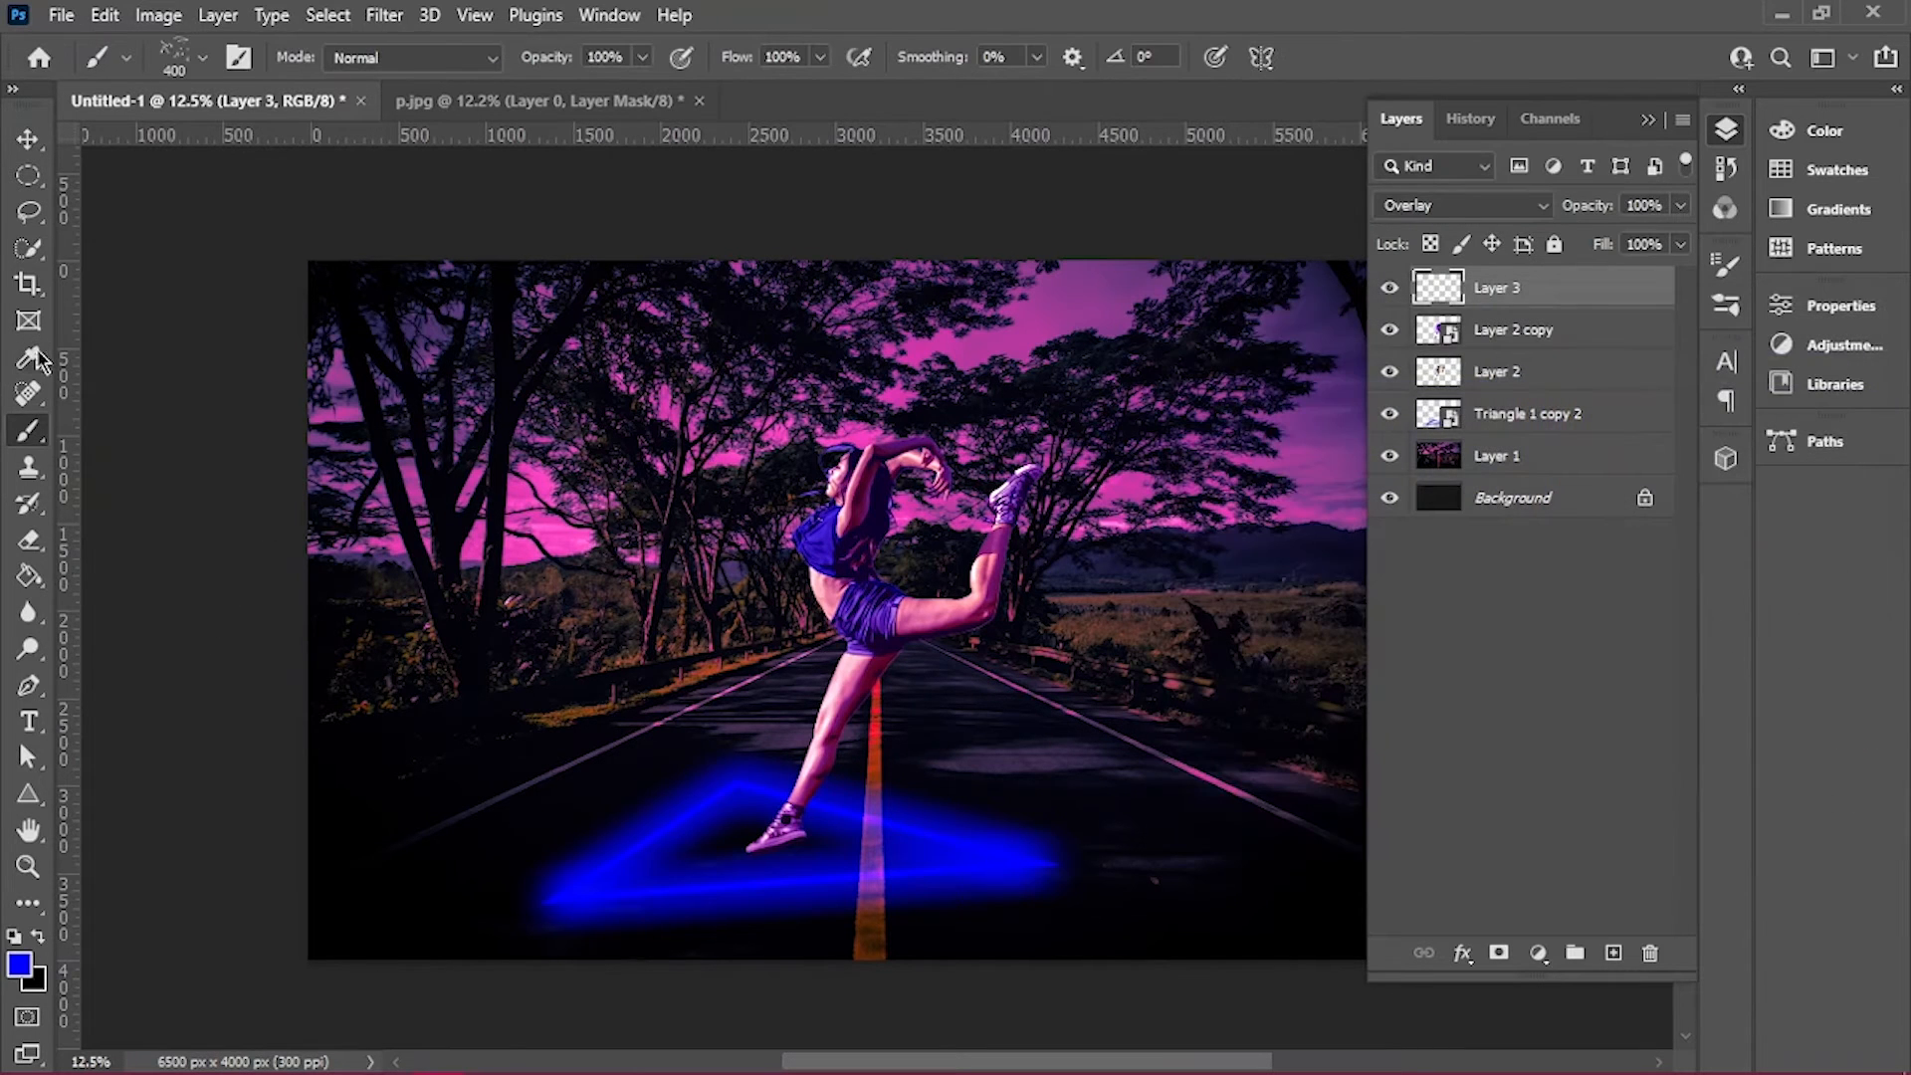
Choose a soft round brush and reduce its size to 100 px for painting on the dancer's leg
click(202, 58)
click(190, 334)
click(204, 60)
click(204, 58)
click(204, 59)
key(bracketleft)
scroll(834, 671, up, 2)
scroll(797, 736, down, 3)
key(bracketleft)
key(bracketleft)
key(bracketleft)
key(bracketleft)
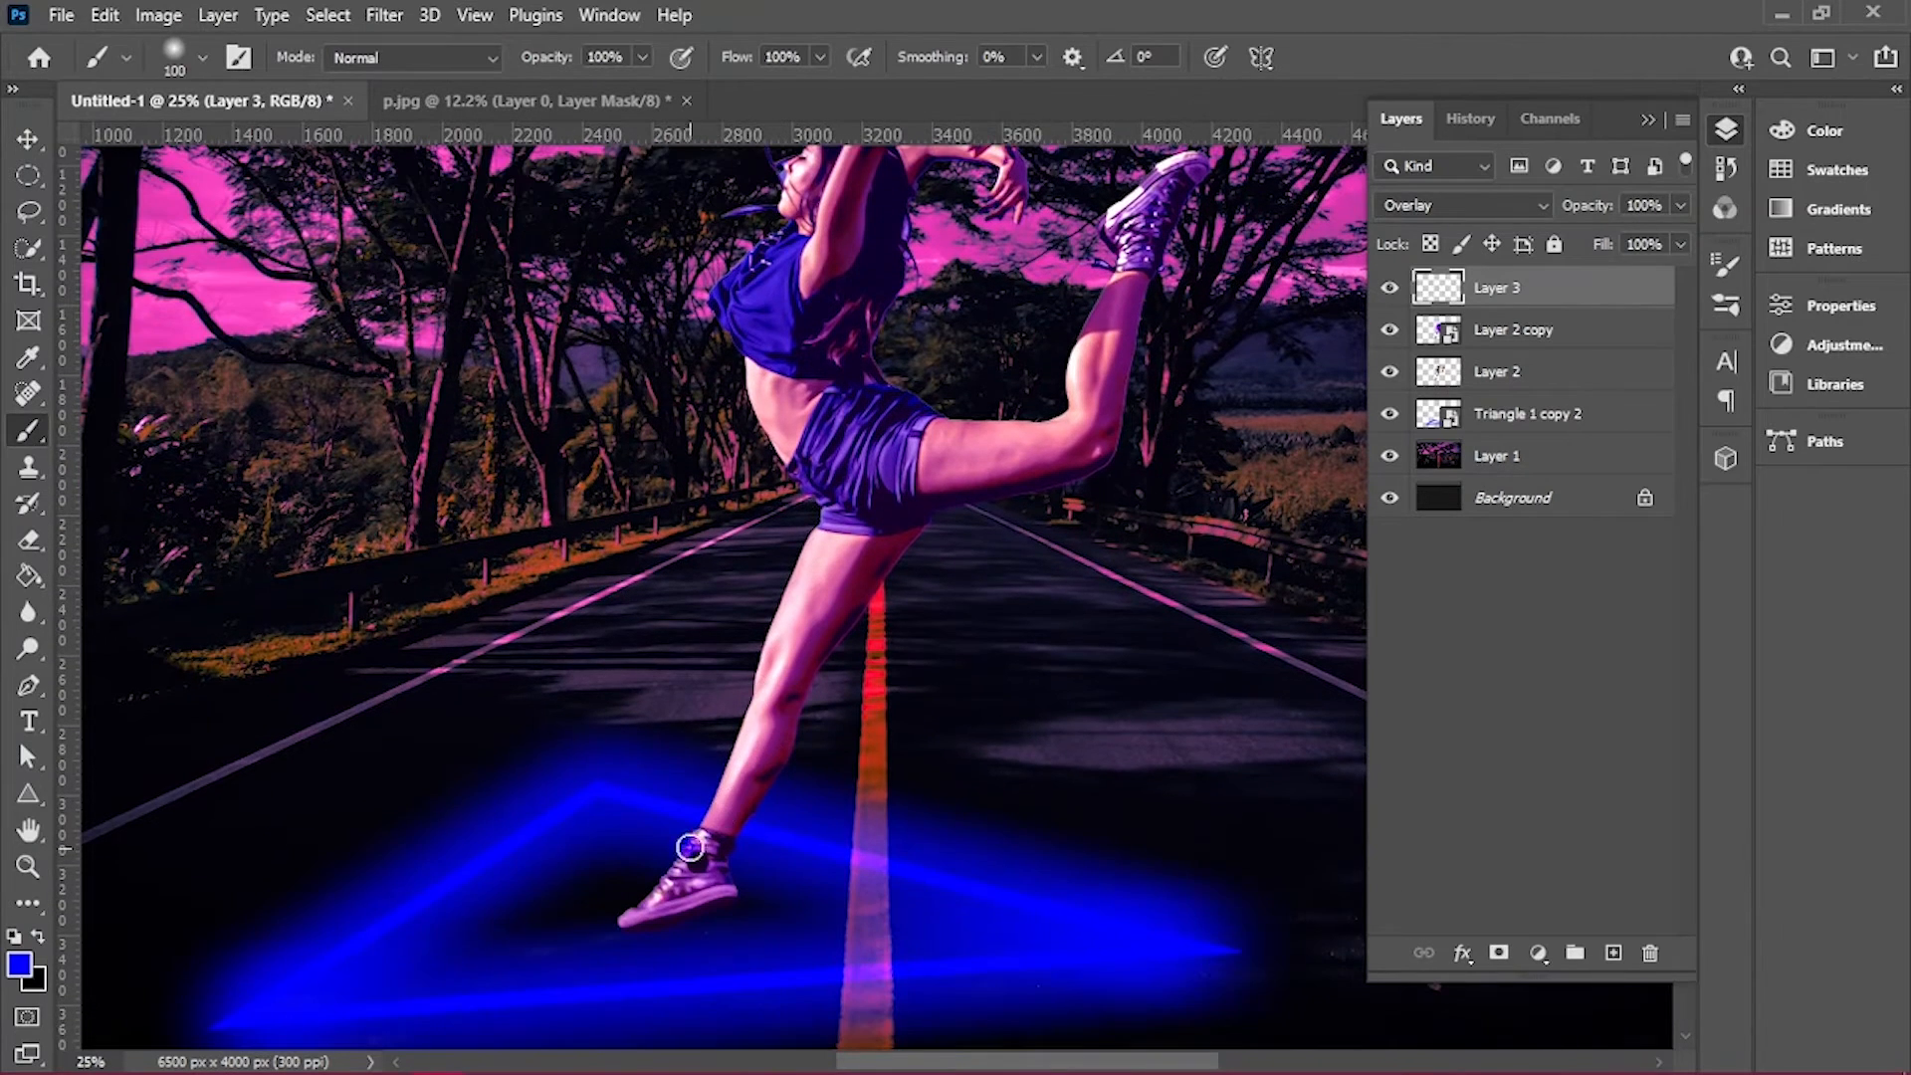
Undo the first stroke and paint blue light over the dancer's standing leg, waist, shorts and face on Layer 3
key(ctrl+z)
mouse_move(819, 642)
mouse_down()
mouse_move(749, 771)
mouse_move(864, 566)
mouse_move(773, 694)
mouse_up()
mouse_move(811, 538)
mouse_down()
mouse_move(748, 350)
mouse_move(792, 435)
mouse_move(750, 375)
mouse_move(761, 354)
mouse_move(768, 439)
mouse_move(765, 368)
mouse_move(784, 429)
mouse_move(812, 413)
mouse_move(863, 494)
mouse_up()
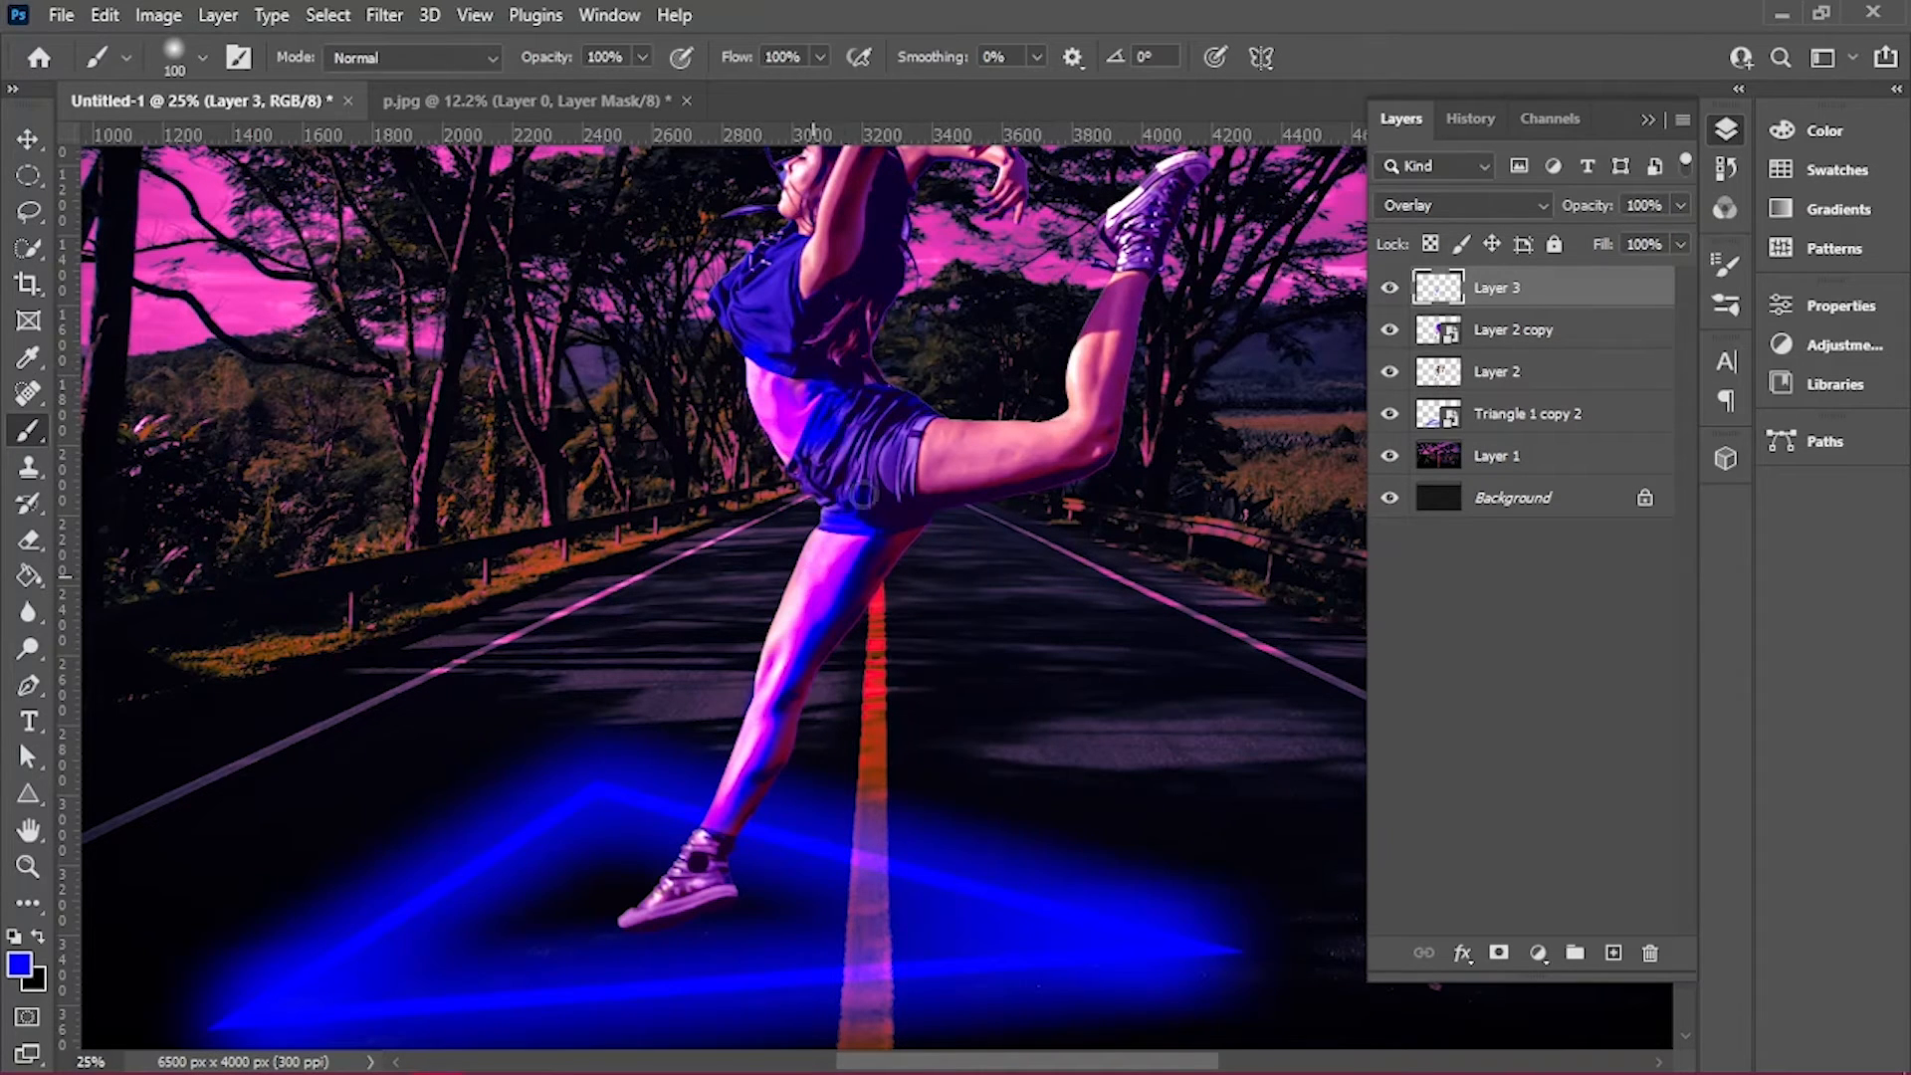
scroll(811, 431, up, 2)
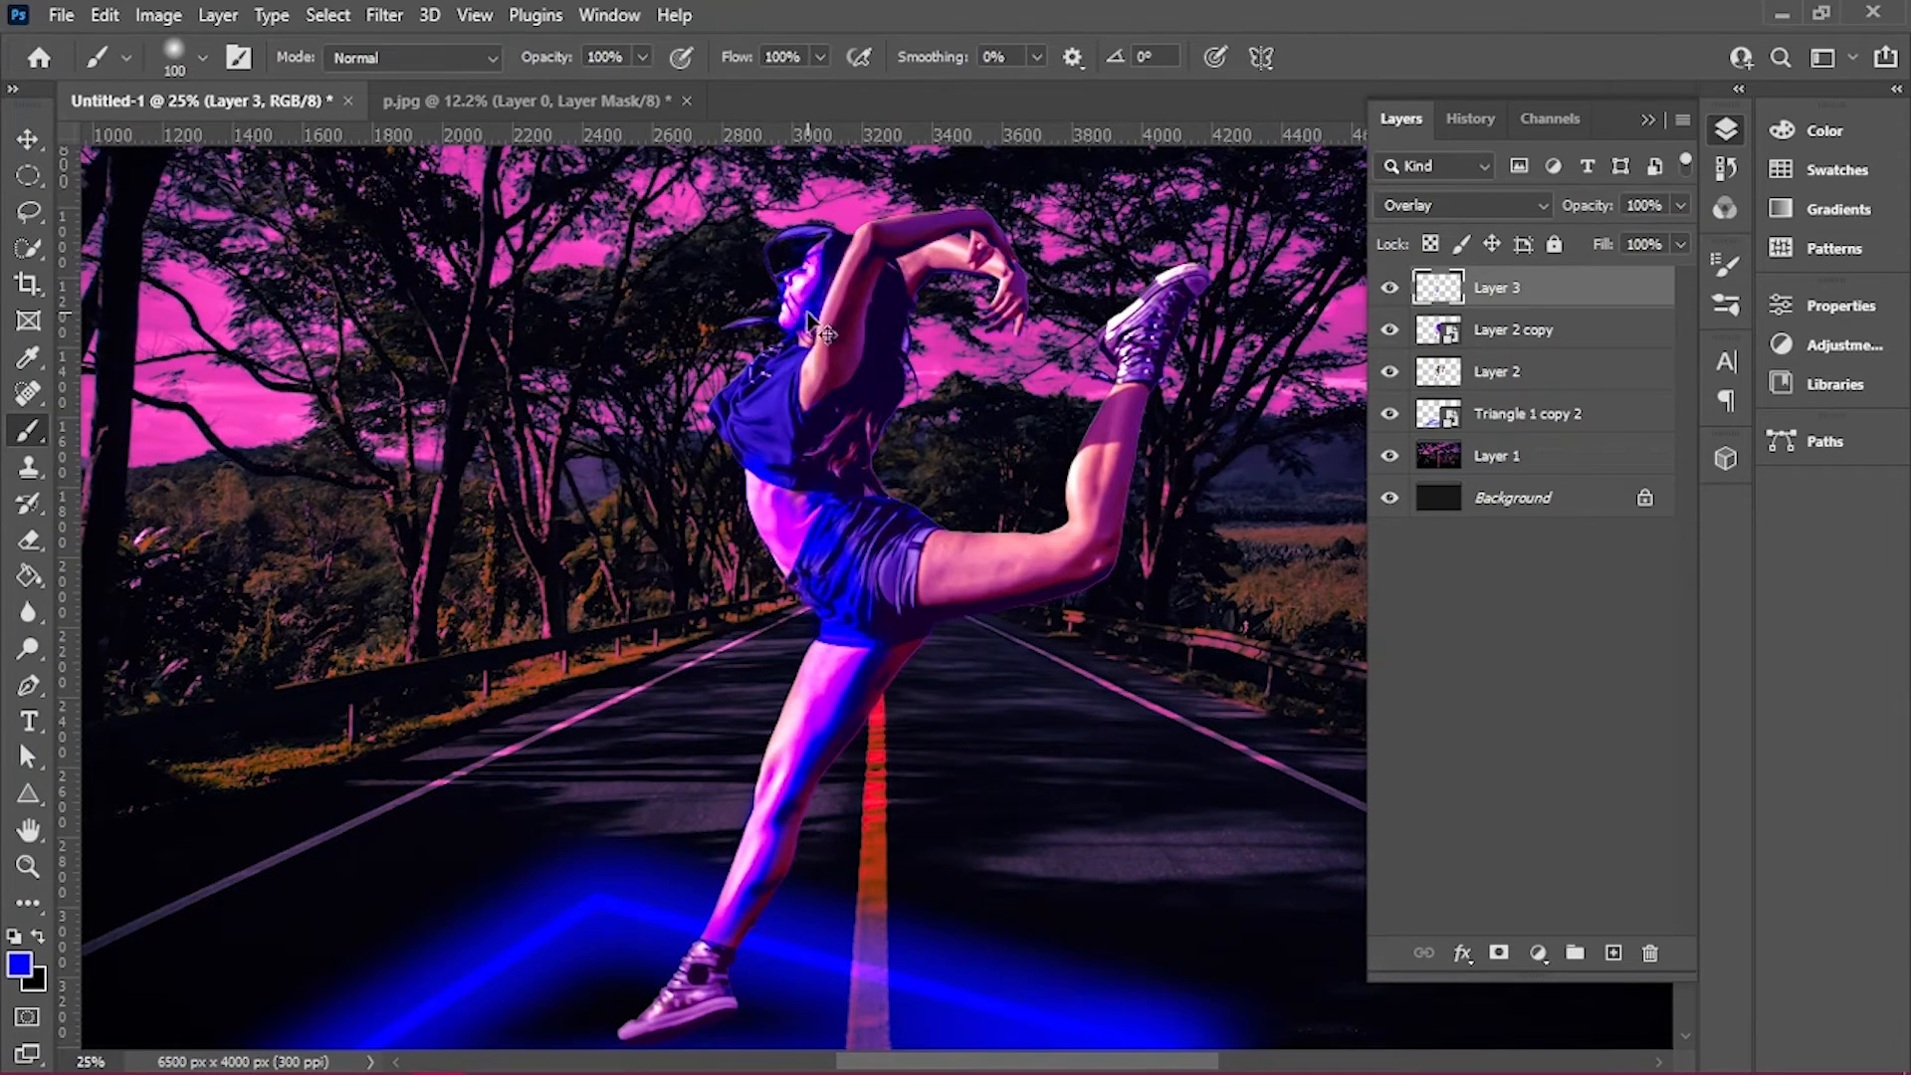
Draw a triangle shape about 1246 by 1079 px beside the dancer's raised leg and give it a bright magenta stroke
scroll(1142, 698, down, 1)
click(1553, 413)
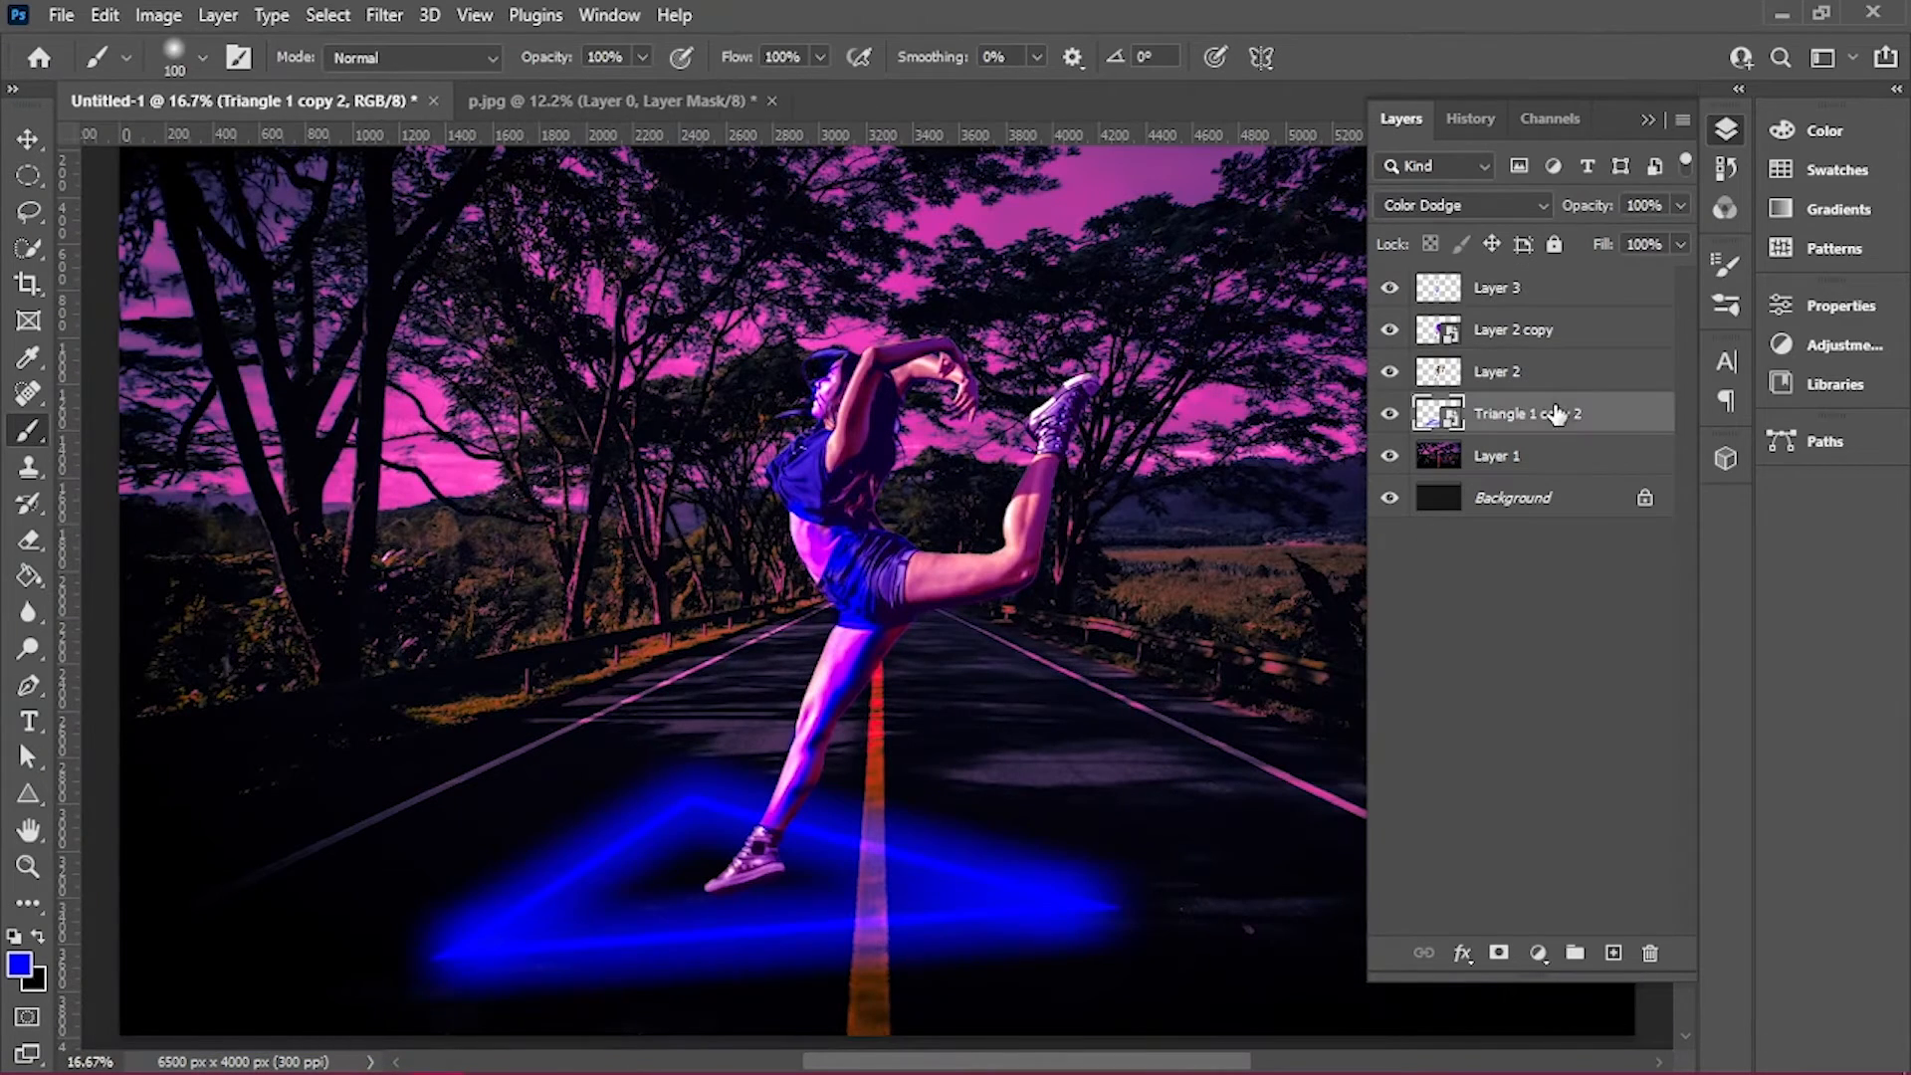
click(27, 793)
mouse_move(961, 473)
mouse_down()
mouse_move(1281, 940)
mouse_move(1207, 291)
mouse_up()
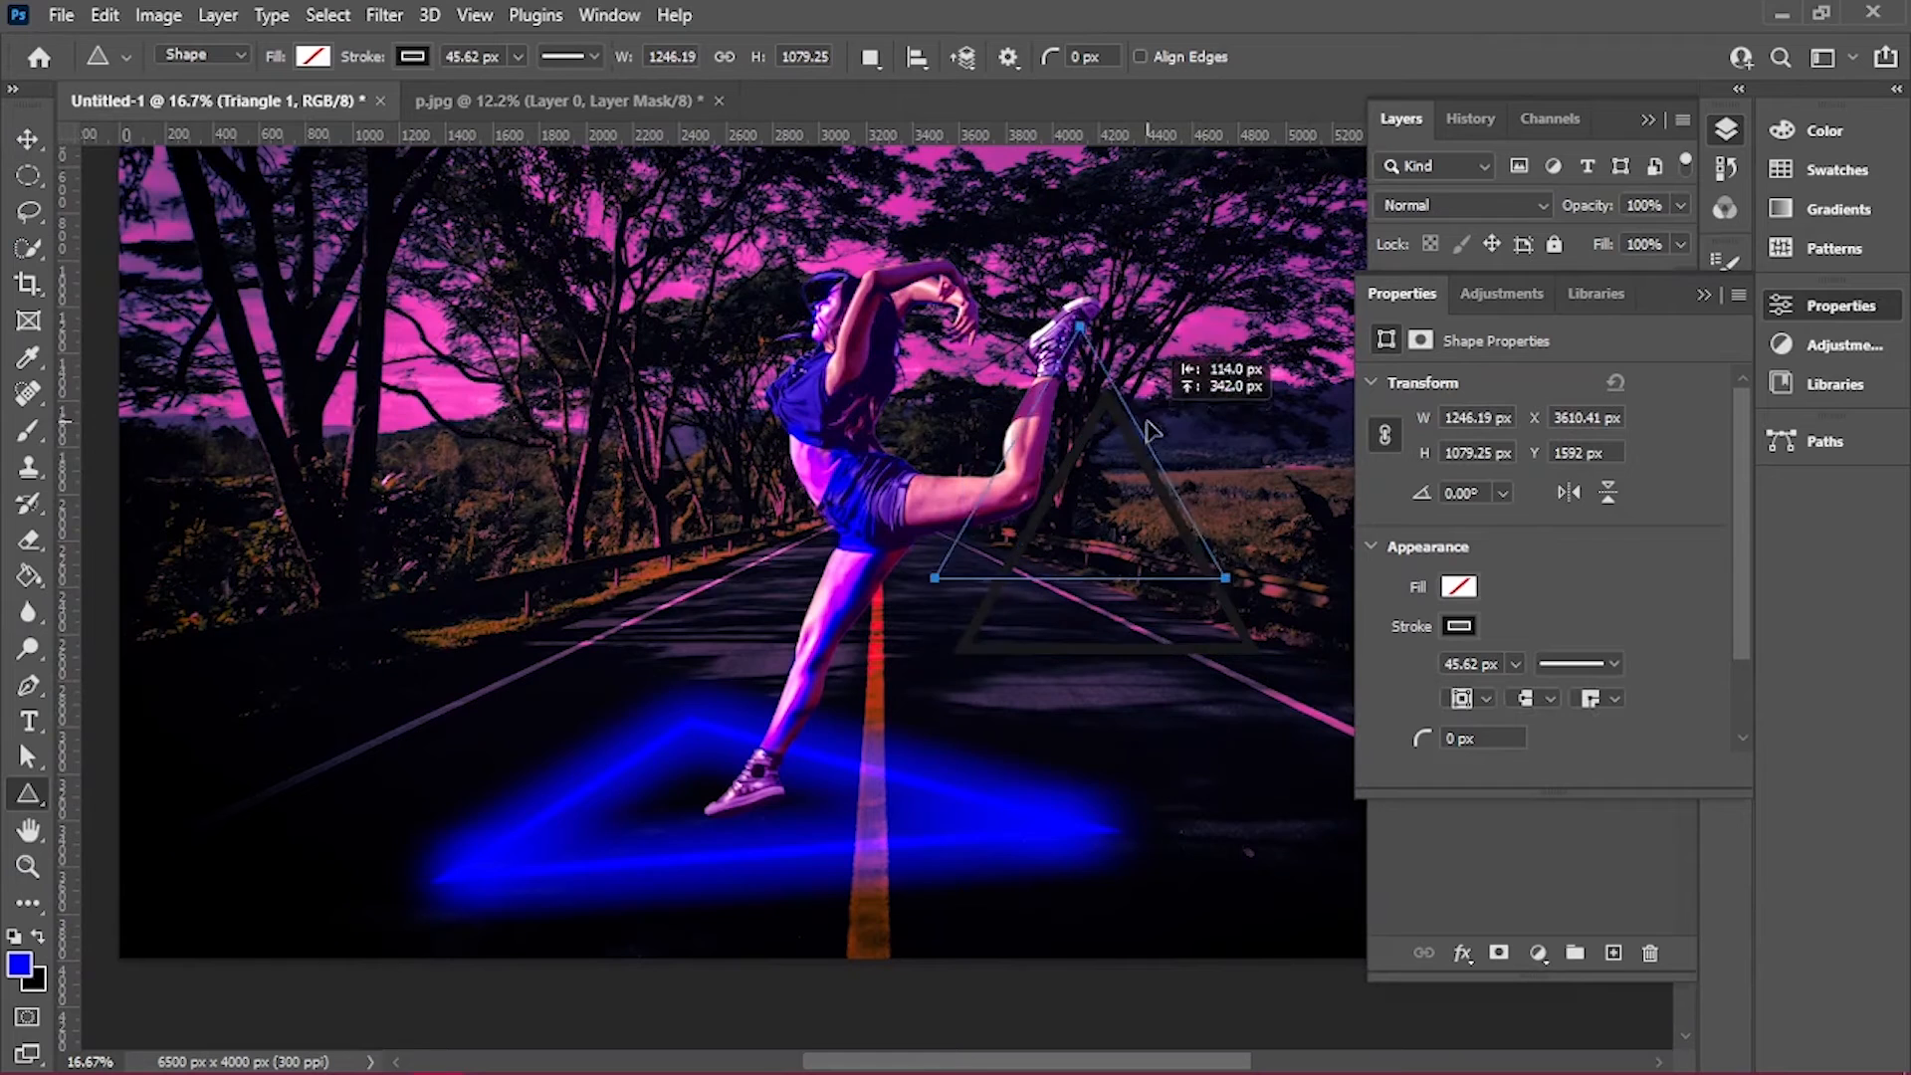
click(413, 57)
click(585, 110)
click(1513, 390)
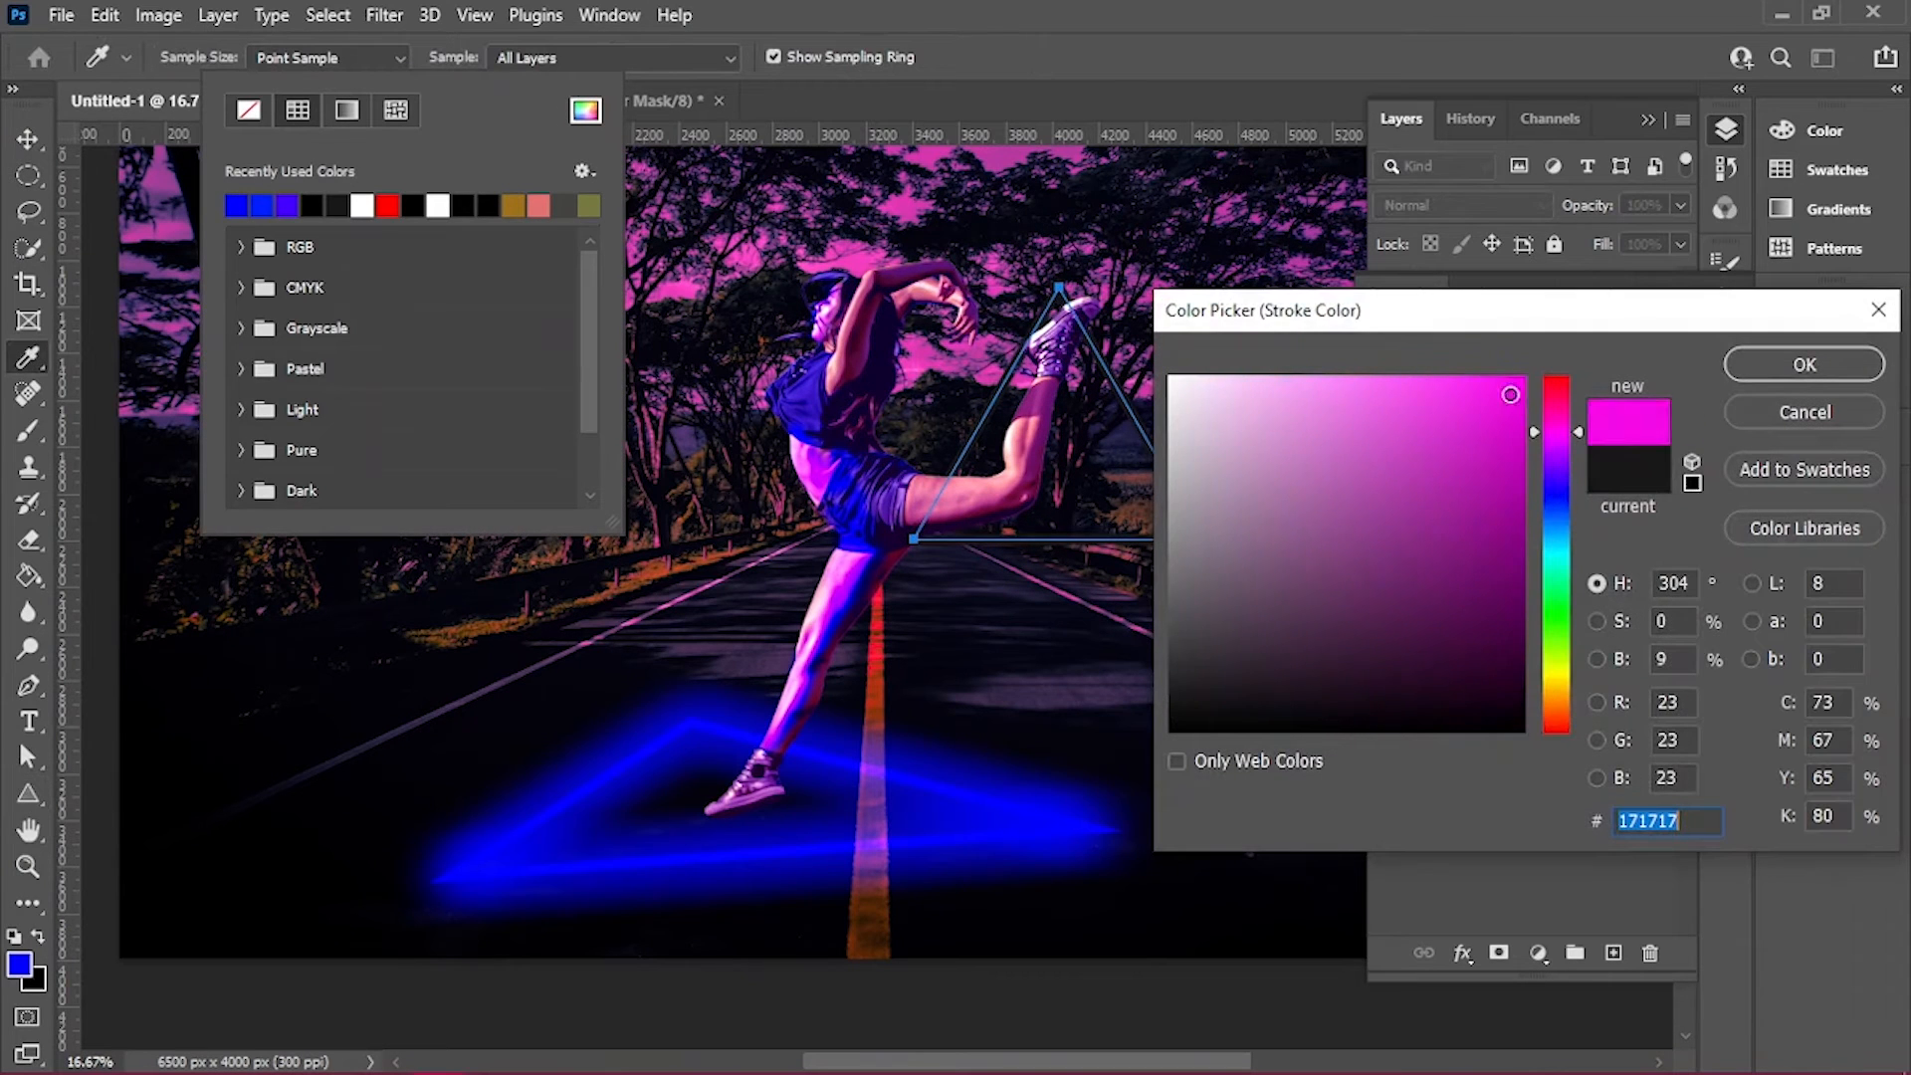
click(1805, 364)
Transform the magenta triangle by moving its corners so it slants behind the raised leg, and accept converting it to a regular path
click(28, 139)
key(ctrl+t)
right_click(1136, 407)
click(1199, 543)
drag(1204, 289, 981, 249)
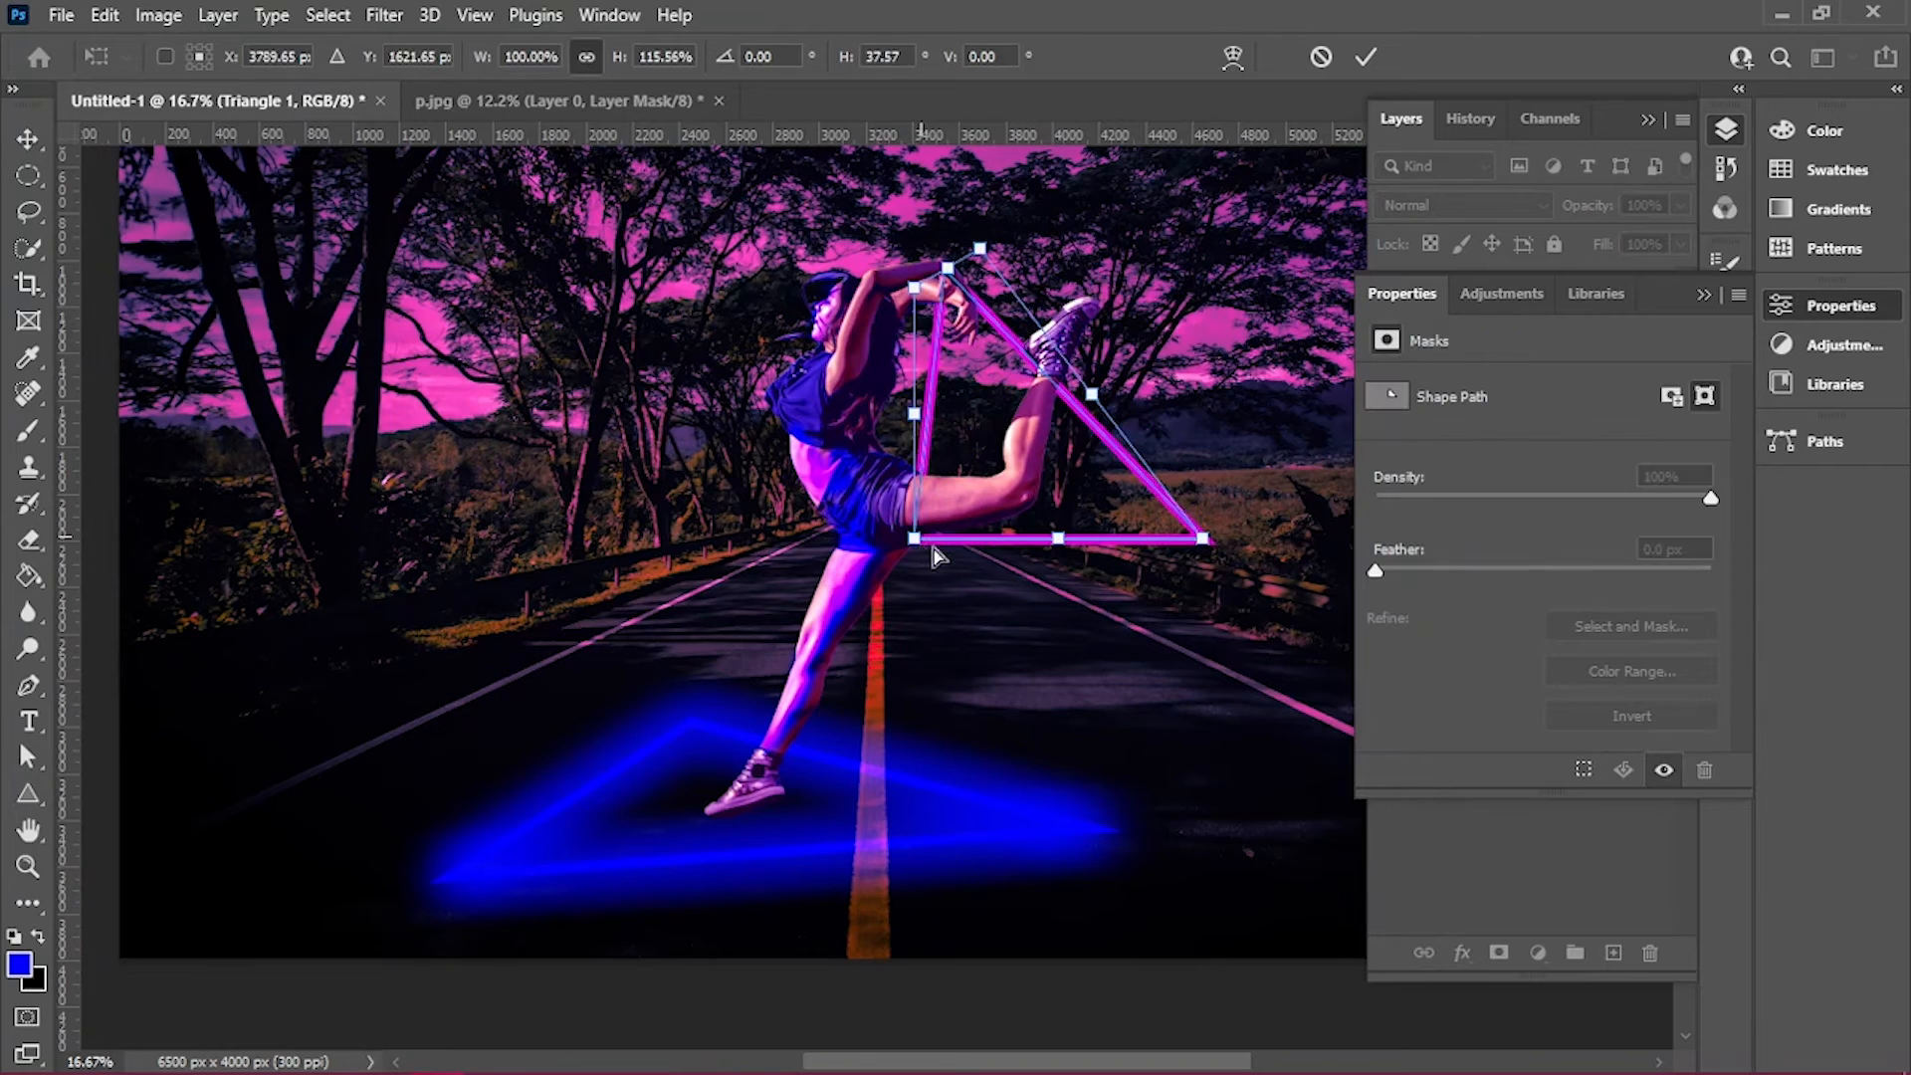
drag(916, 541, 1008, 578)
drag(1092, 421, 1083, 492)
drag(1087, 637, 1134, 538)
click(1366, 56)
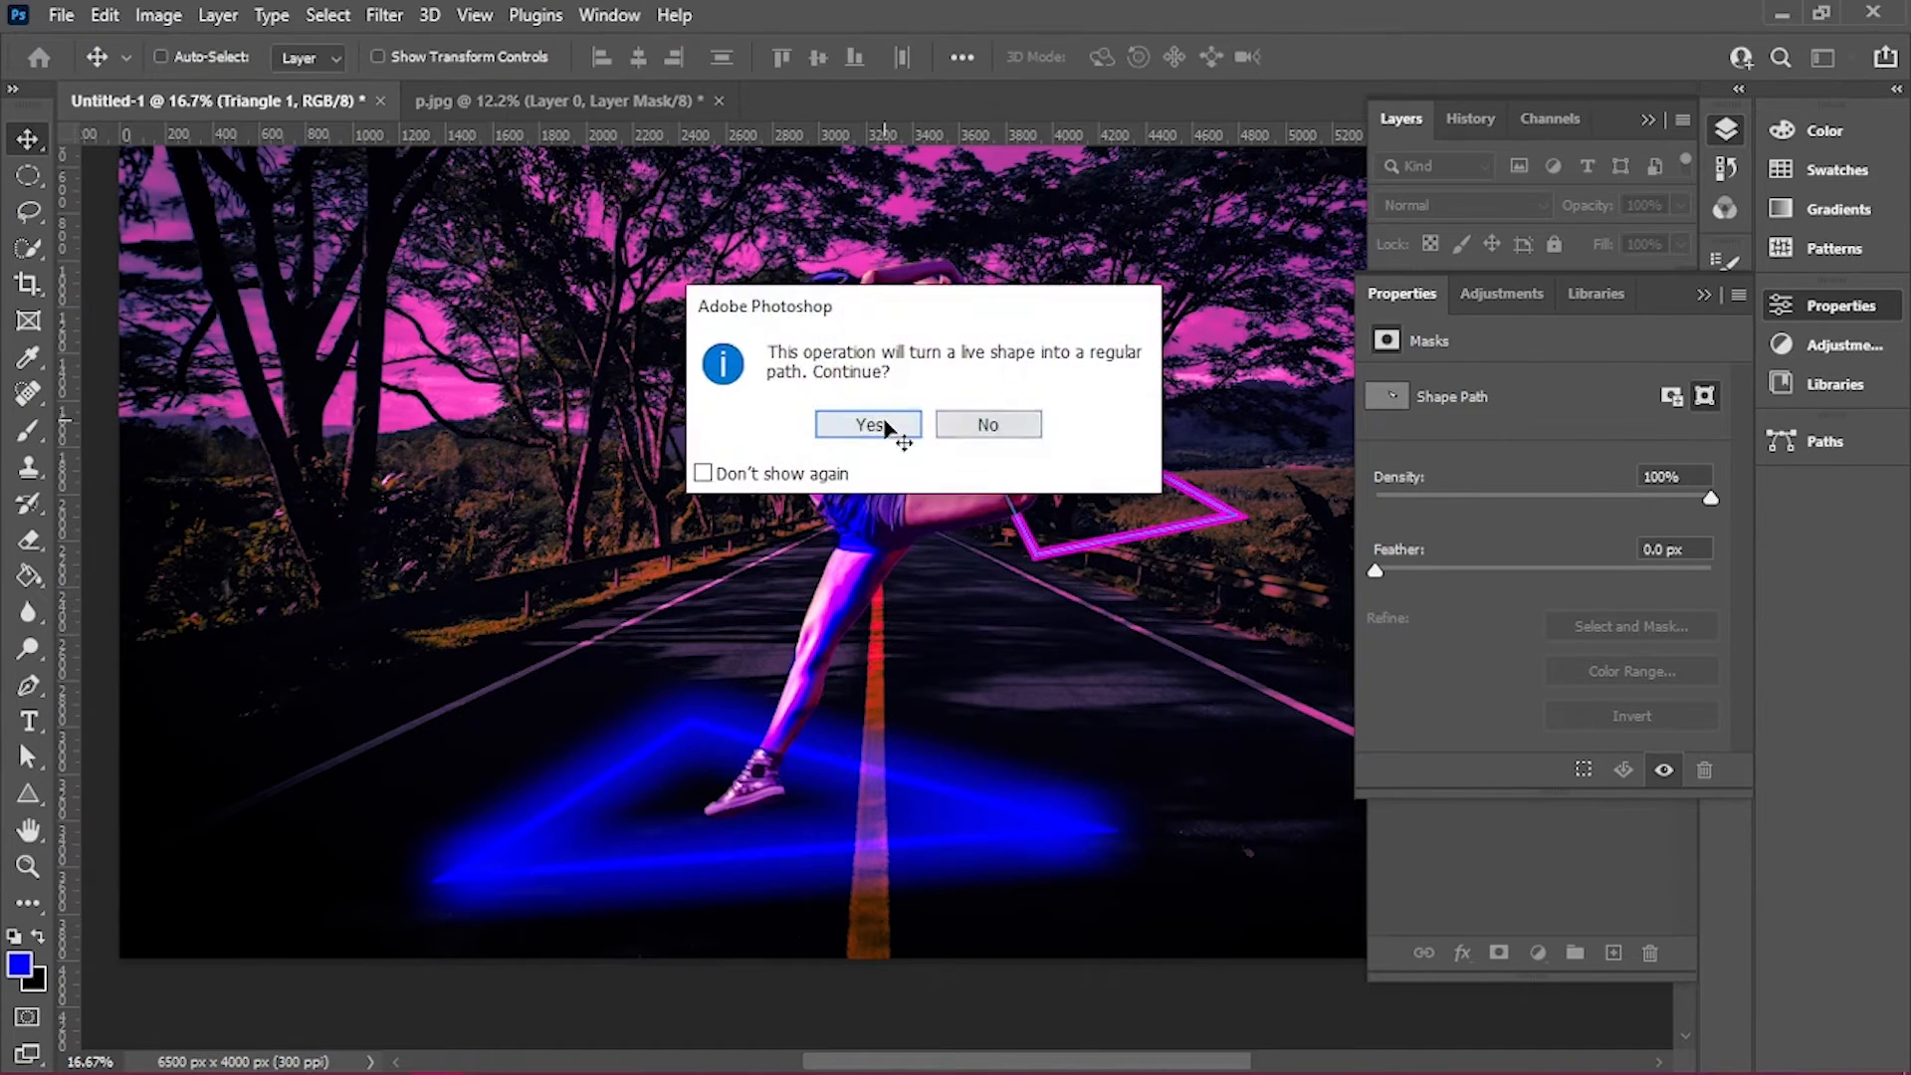
click(875, 422)
Add an Outer Glow layer style to the new triangle and change the glow colour to magenta
double_click(1581, 416)
click(886, 597)
drag(1291, 106, 1834, 66)
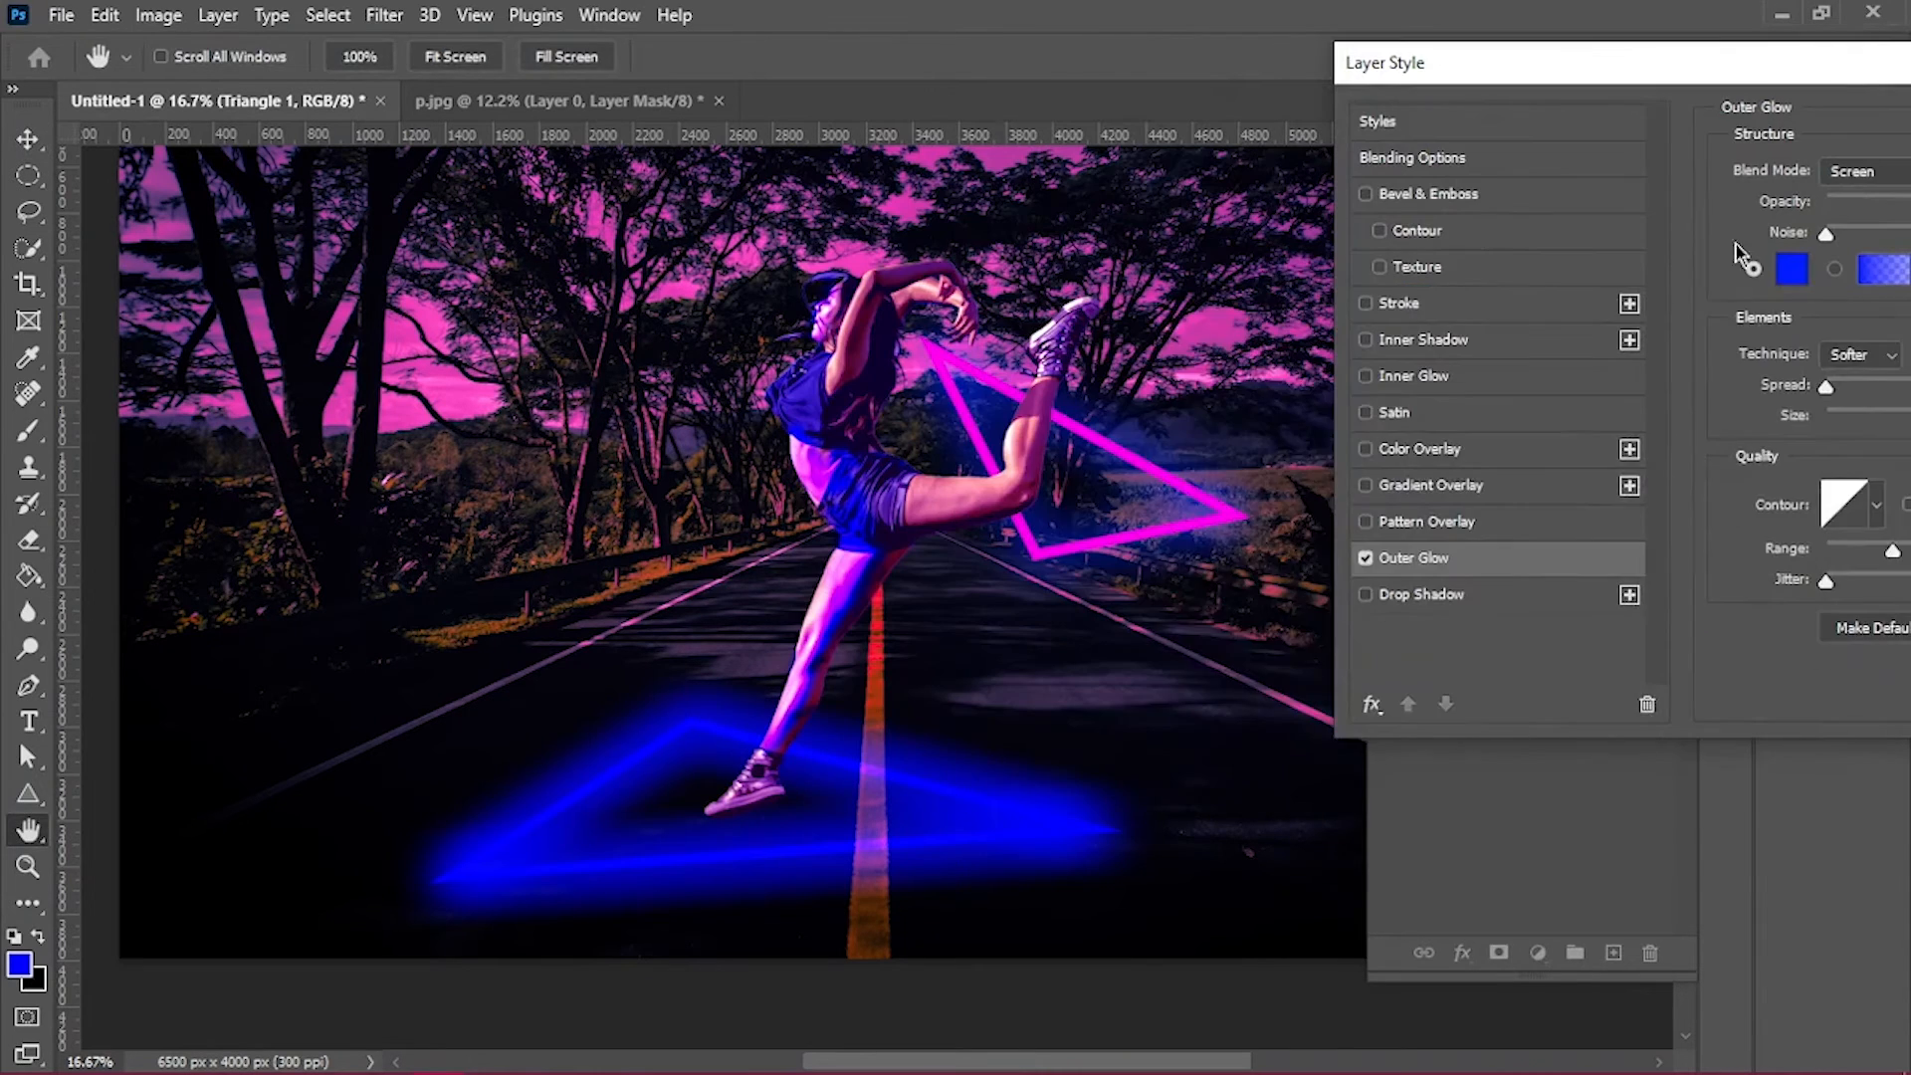
click(1792, 269)
click(1556, 432)
click(1760, 366)
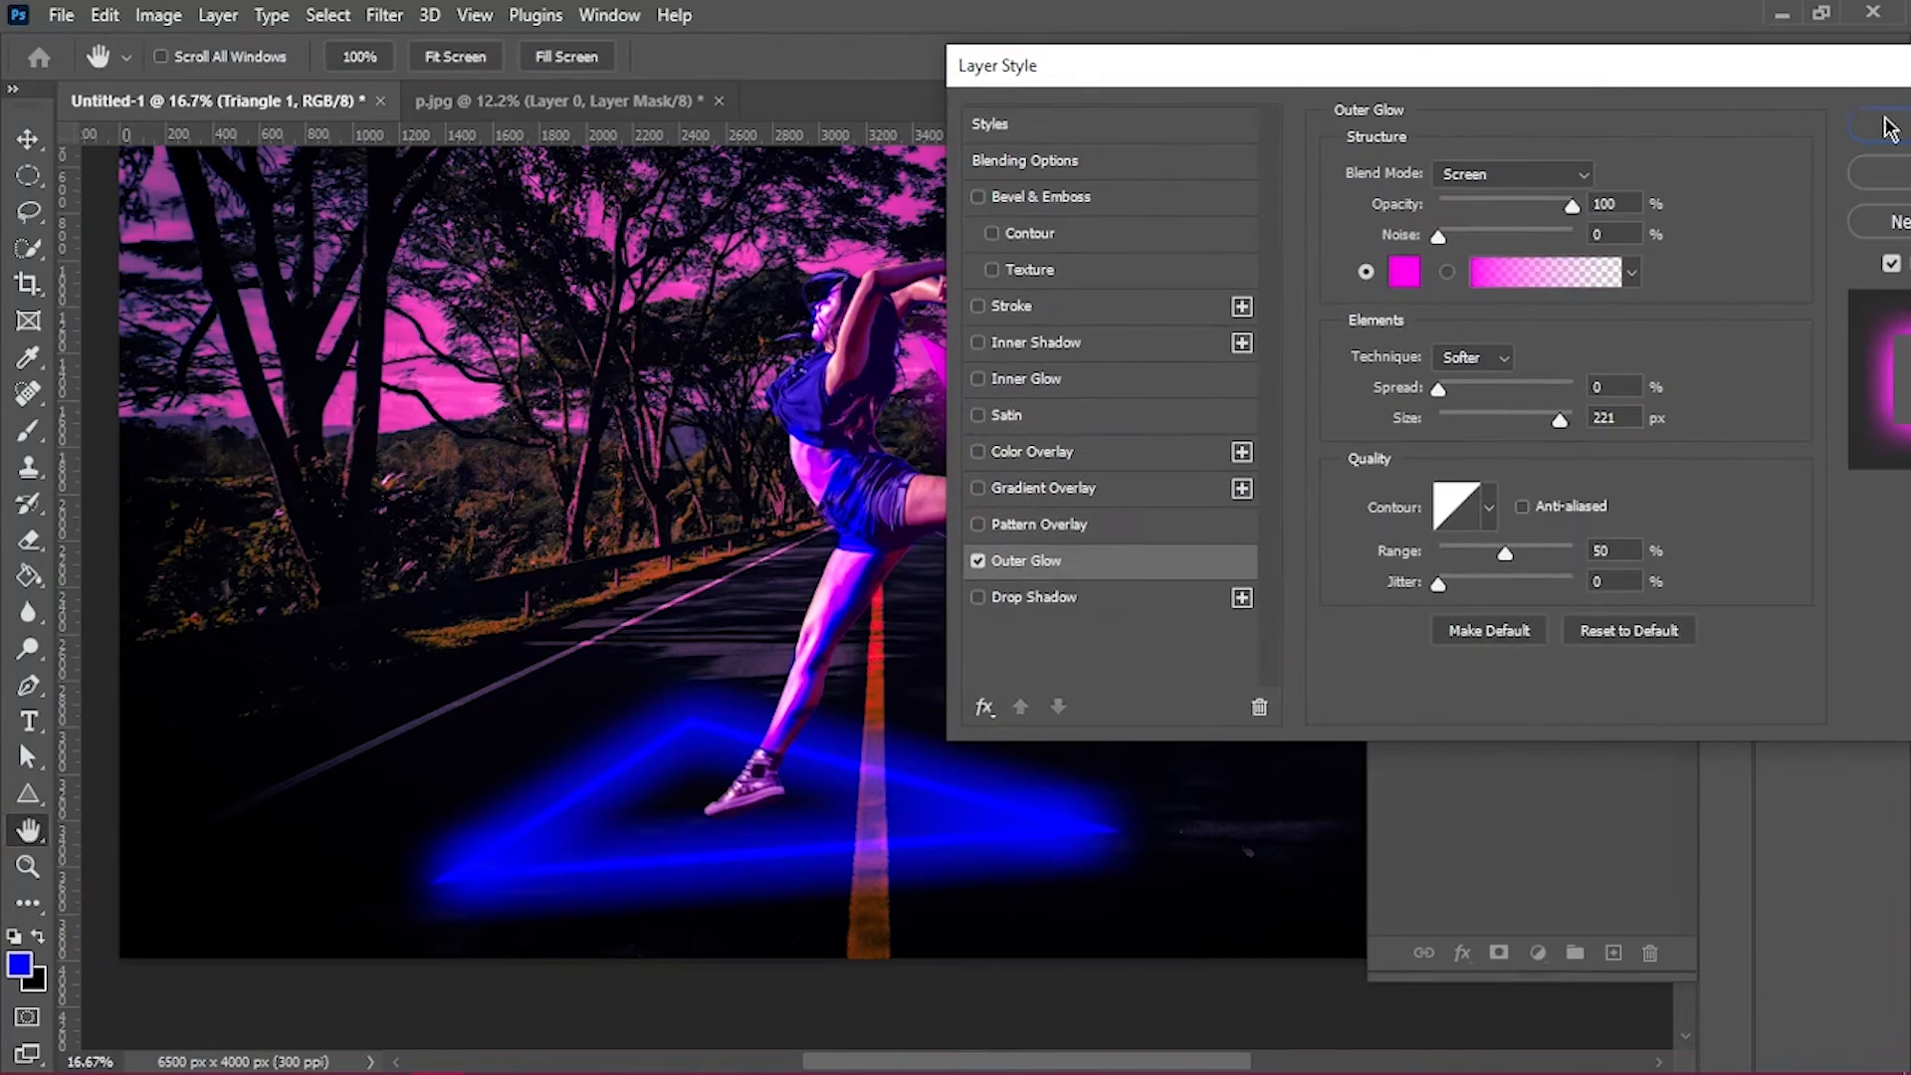
click(1892, 127)
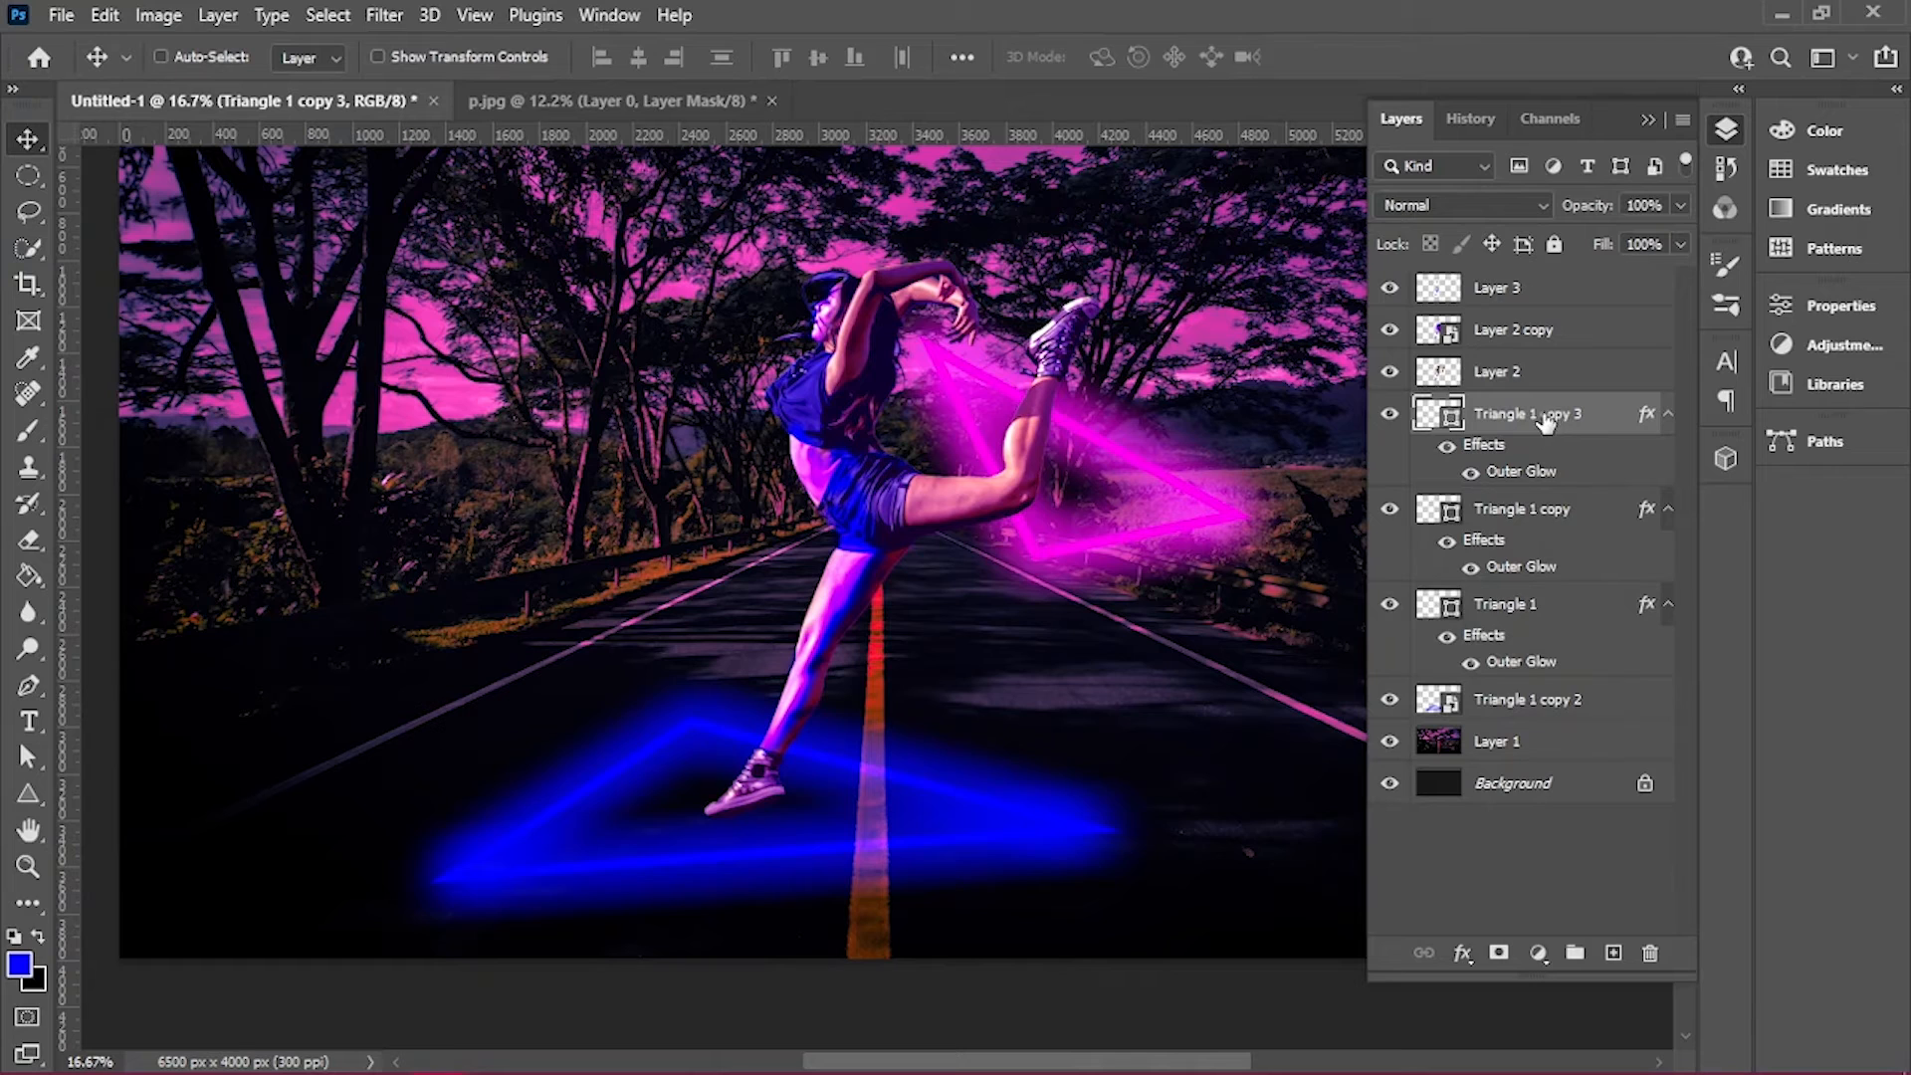
Select the three glowing magenta triangle layers and convert them into a single smart object
shift+click(1523, 604)
right_click(1523, 604)
click(1284, 375)
mouse_move(1541, 417)
mouse_down()
mouse_move(1536, 316)
mouse_move(1527, 416)
mouse_up()
Add a layer mask to Layer 2 and ready a smaller soft black brush at the dancer's raised knee
click(1531, 374)
click(1499, 953)
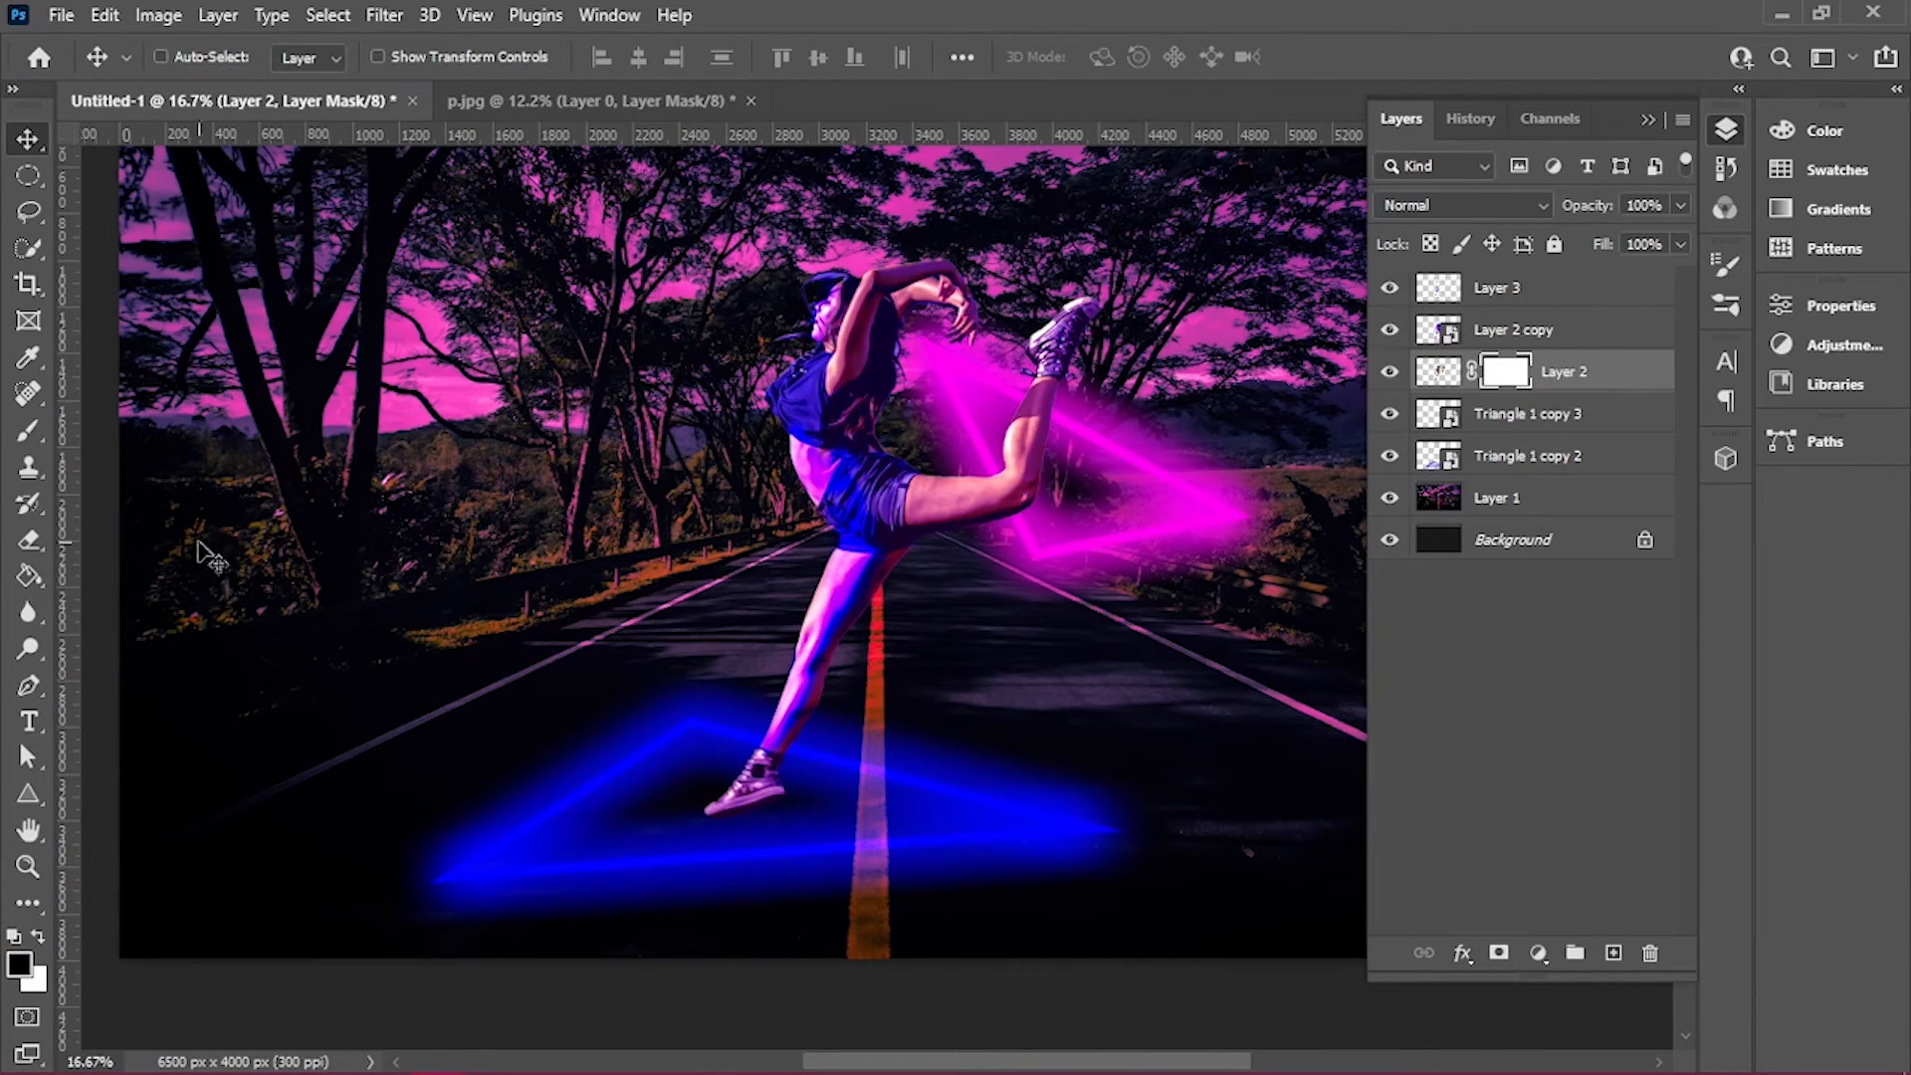
key(b)
key(ctrl+plus)
key(ctrl+plus)
scroll(1105, 408, up, 5)
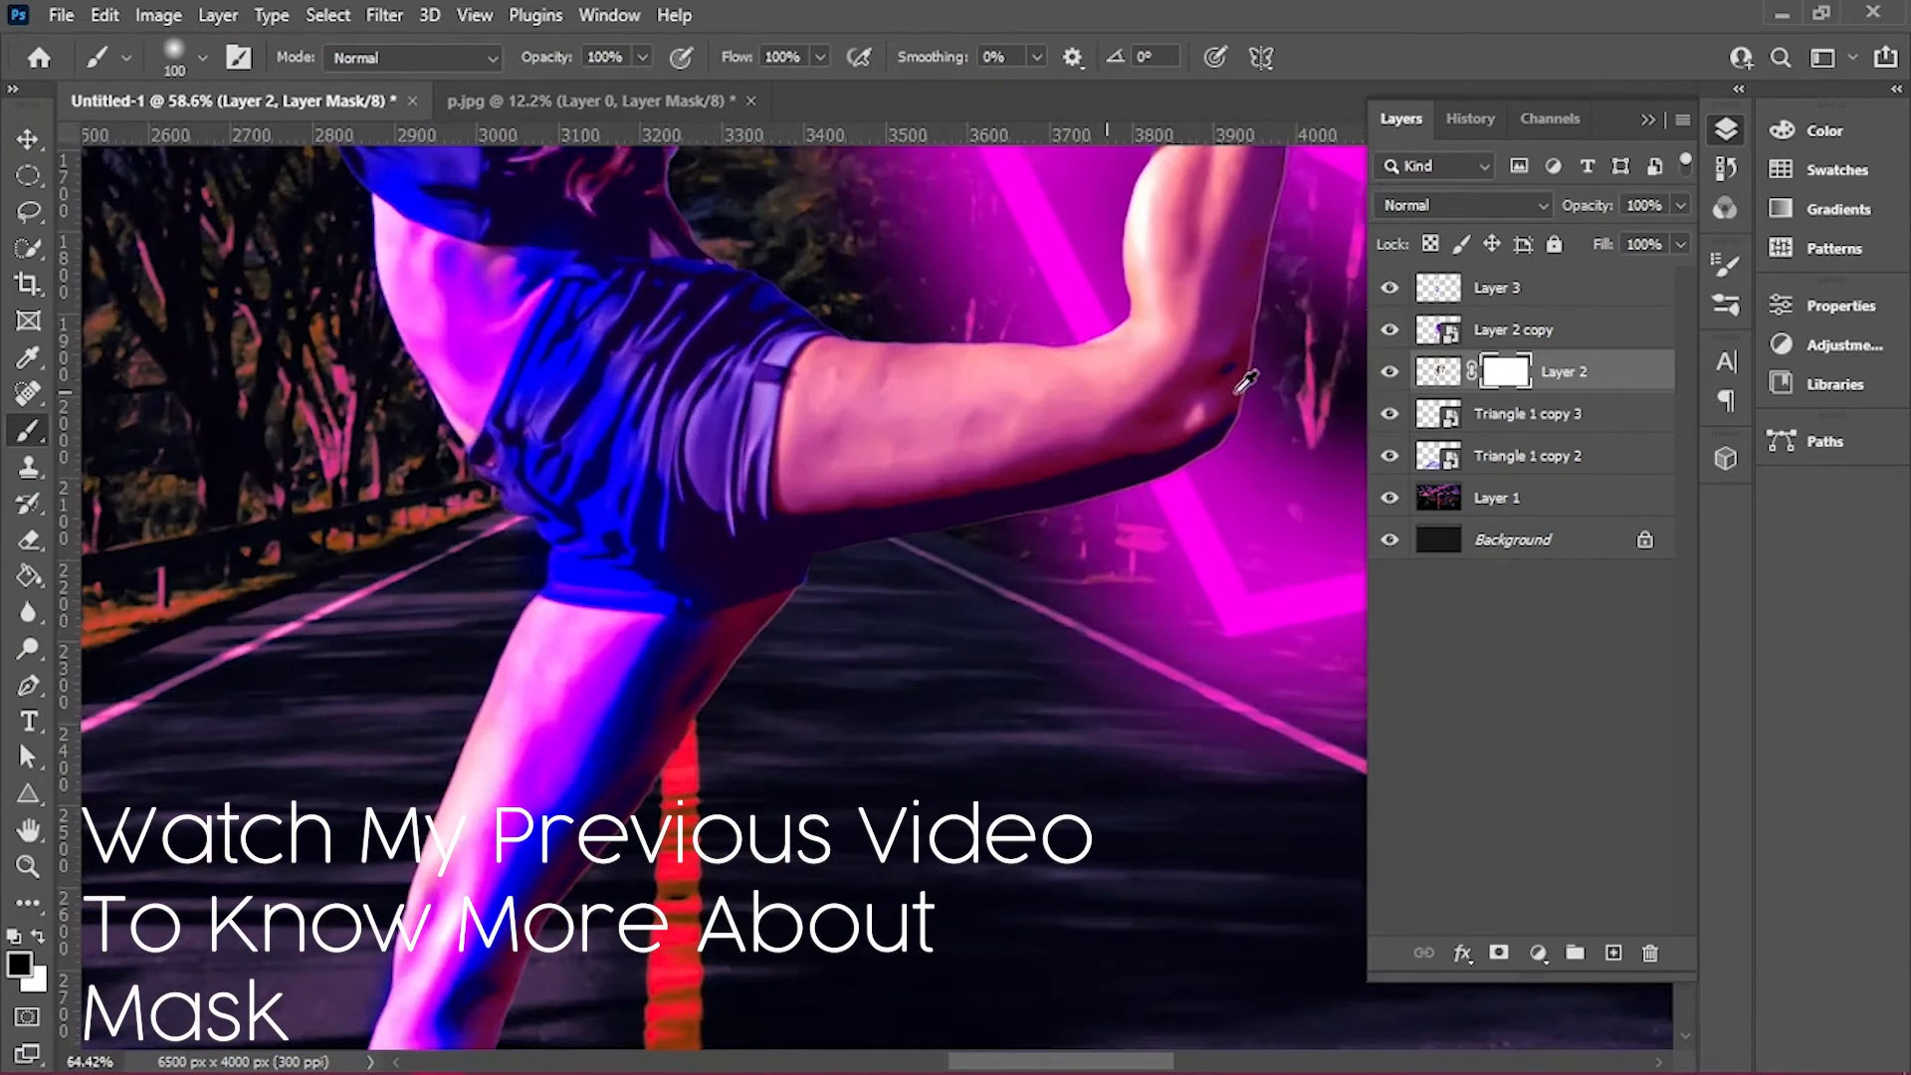
key(bracketleft)
key(bracketleft)
key(bracketleft)
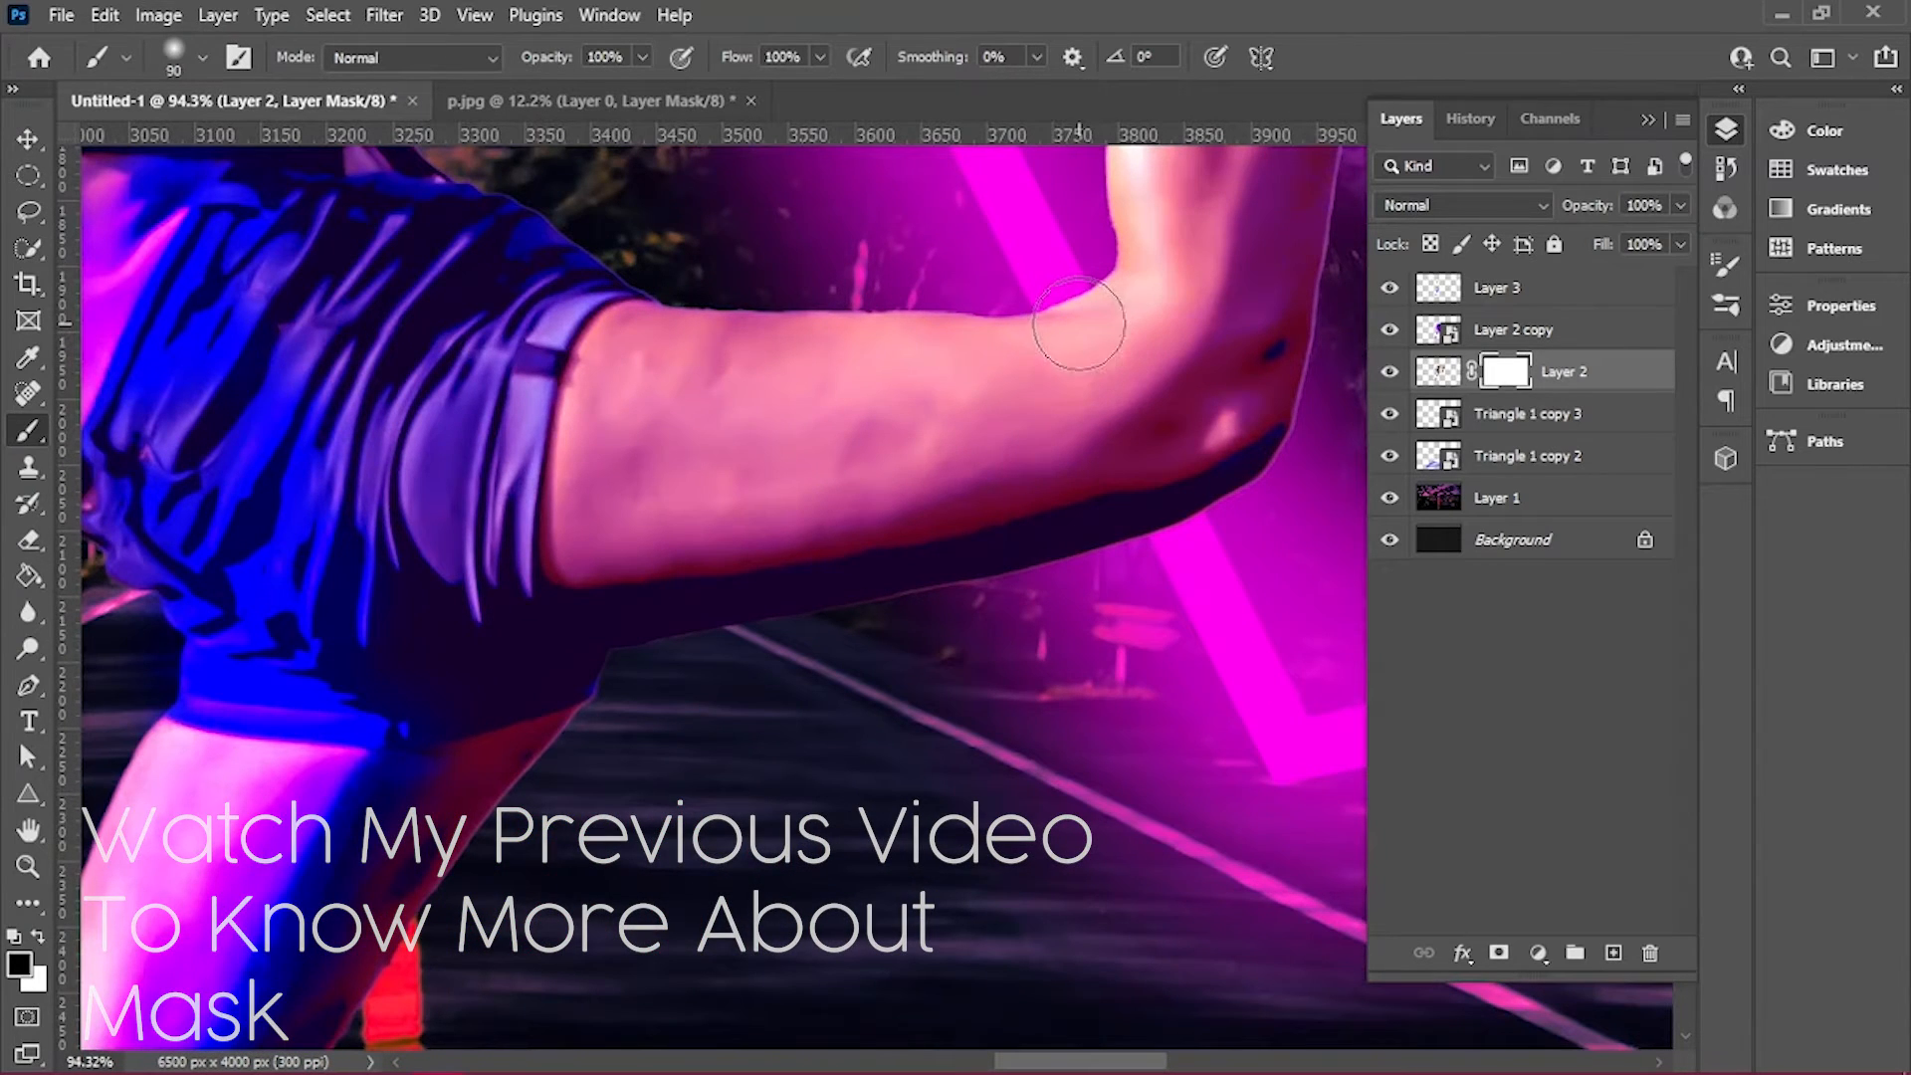
Mask out the strip of the raised thigh crossed by the triangle so the neon edge passes in front of the leg
drag(1076, 323, 1183, 543)
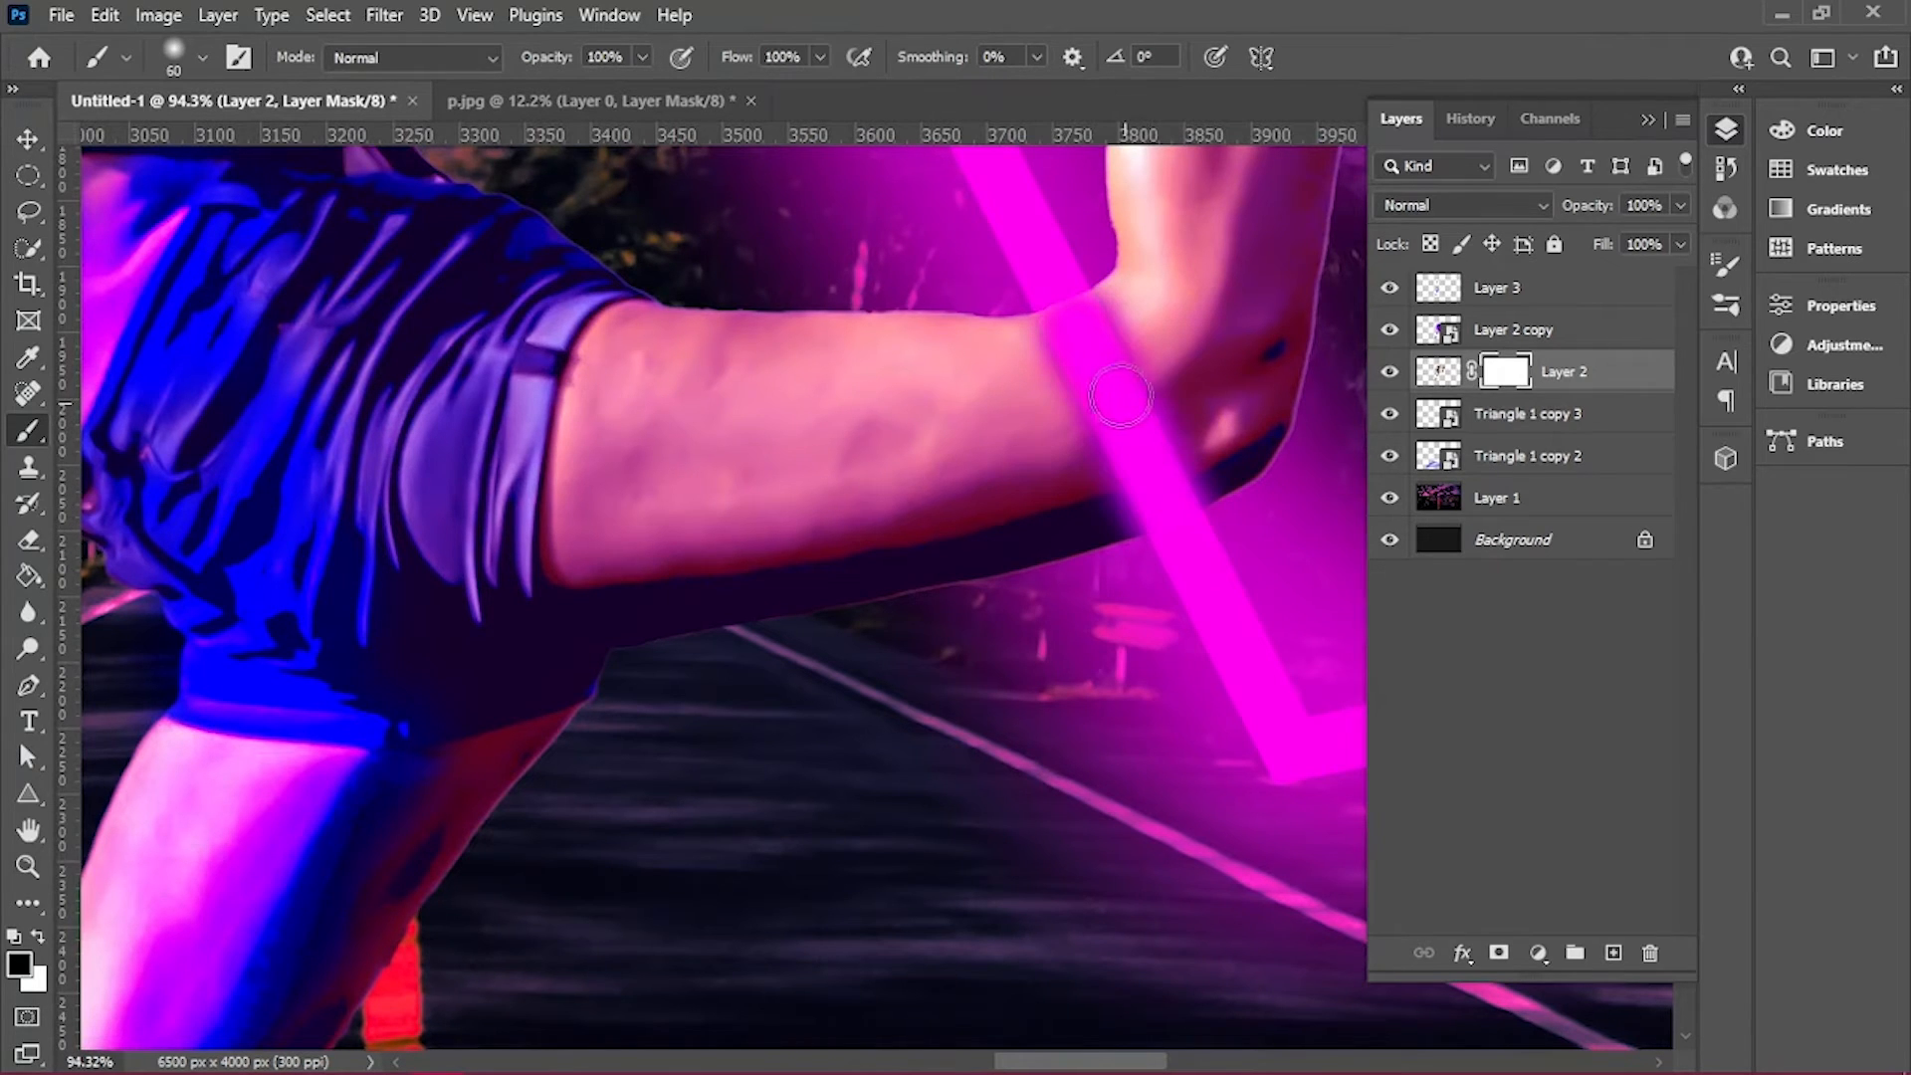
drag(1076, 332, 1058, 291)
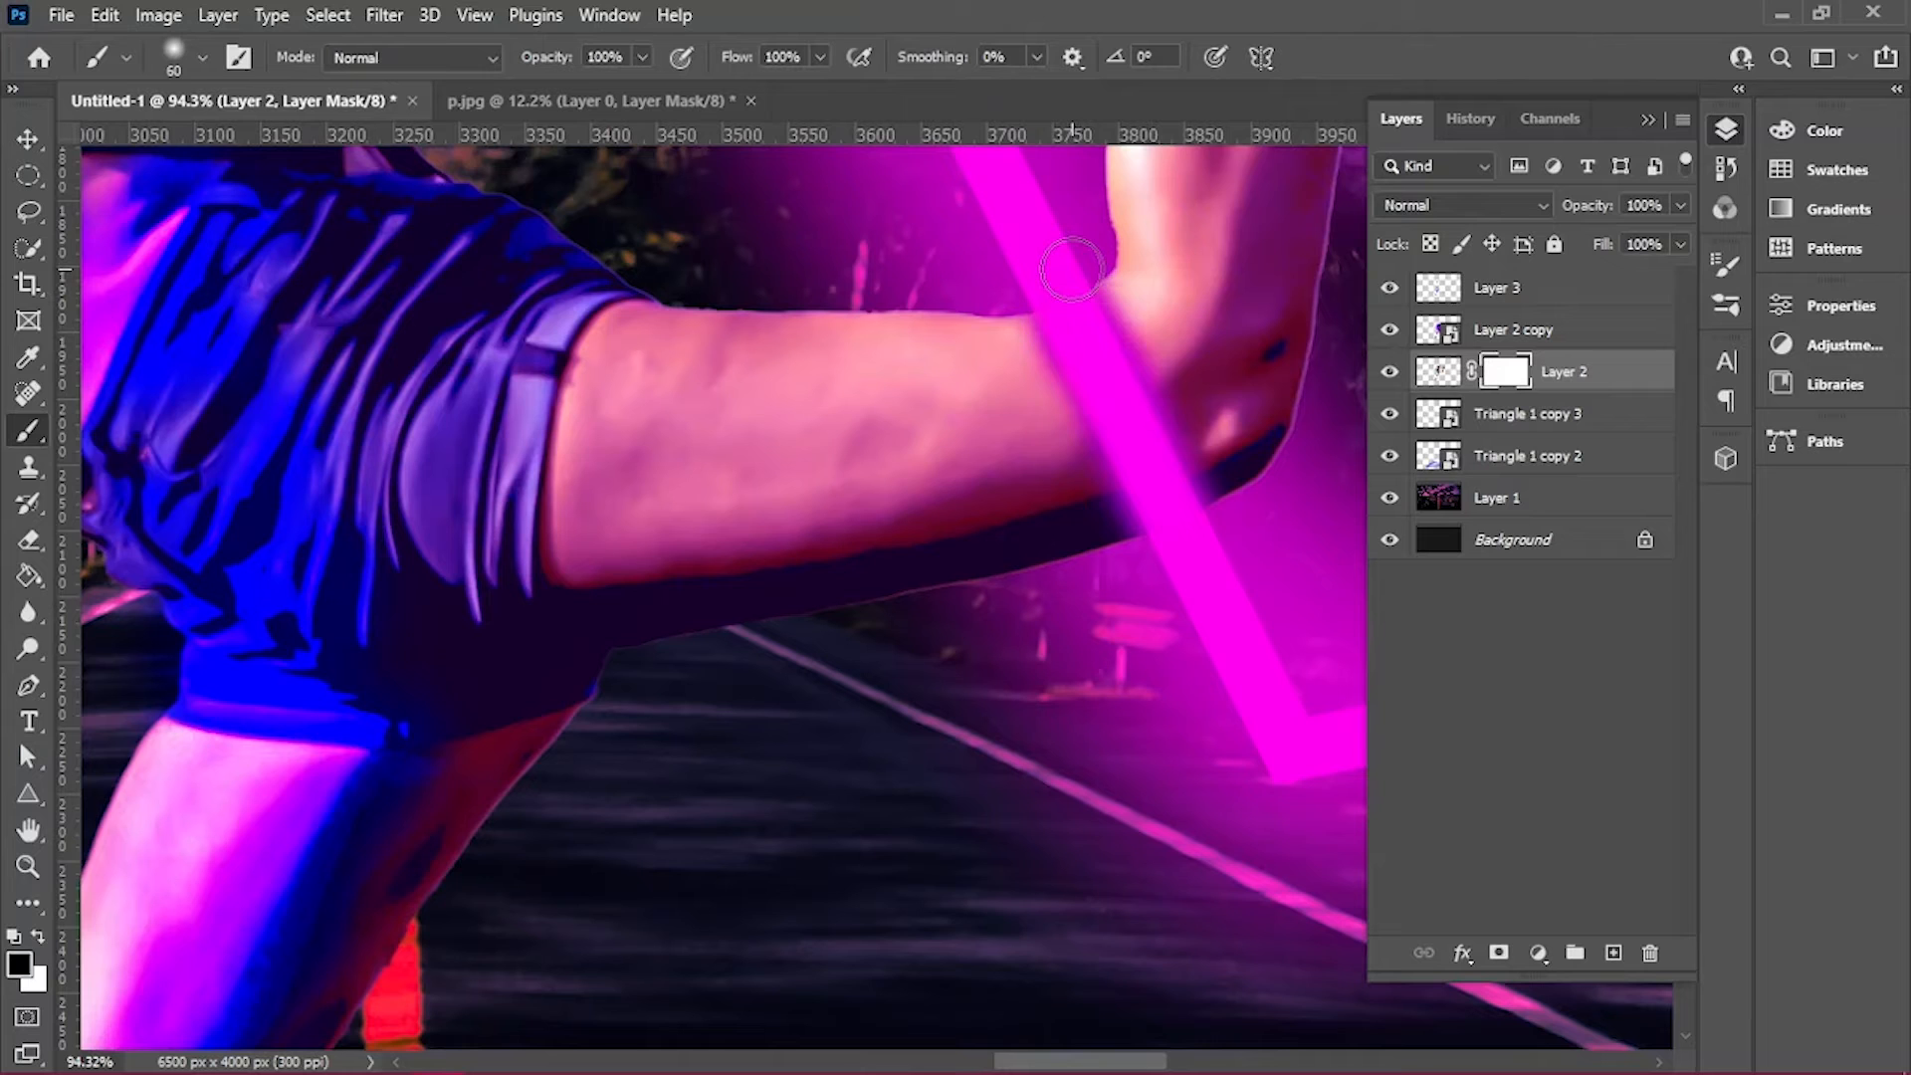
key(ctrl+0)
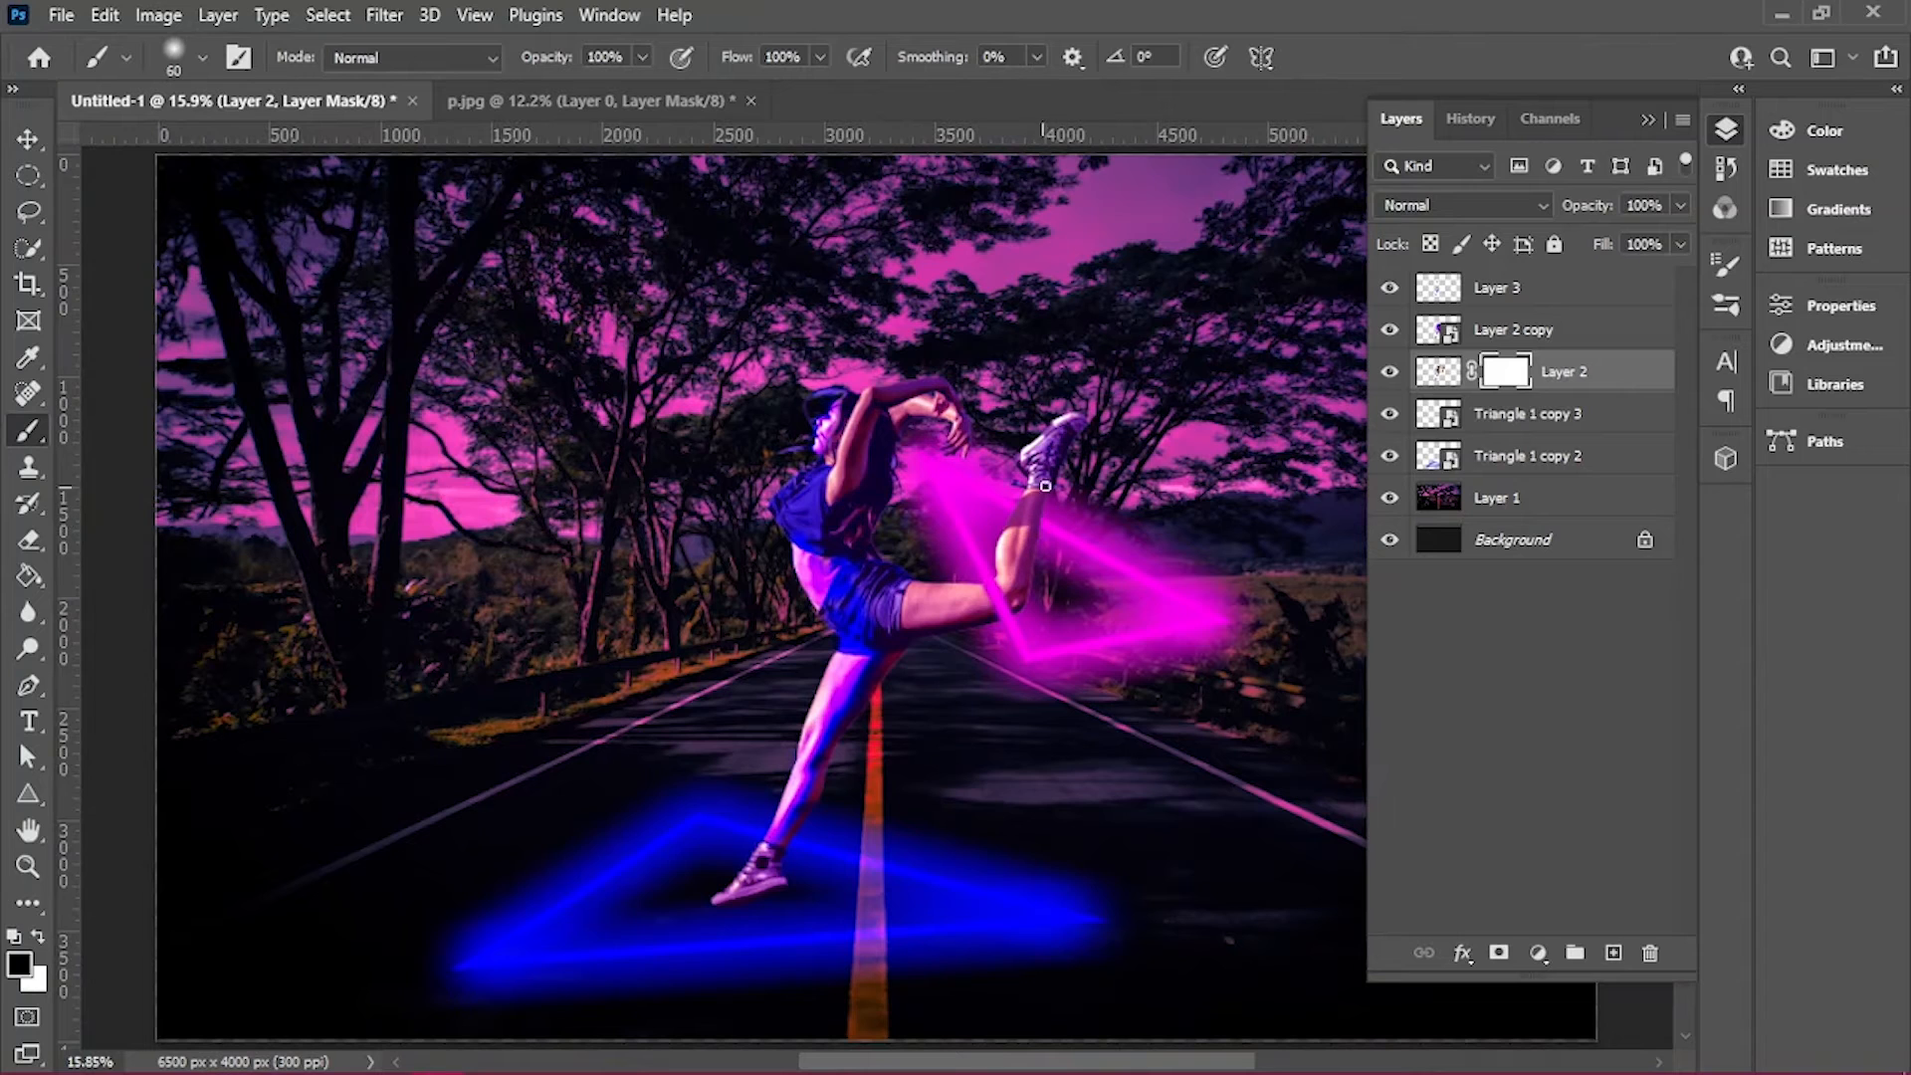
Try the Soft Light blend mode on the road background, Layer 1
click(1453, 500)
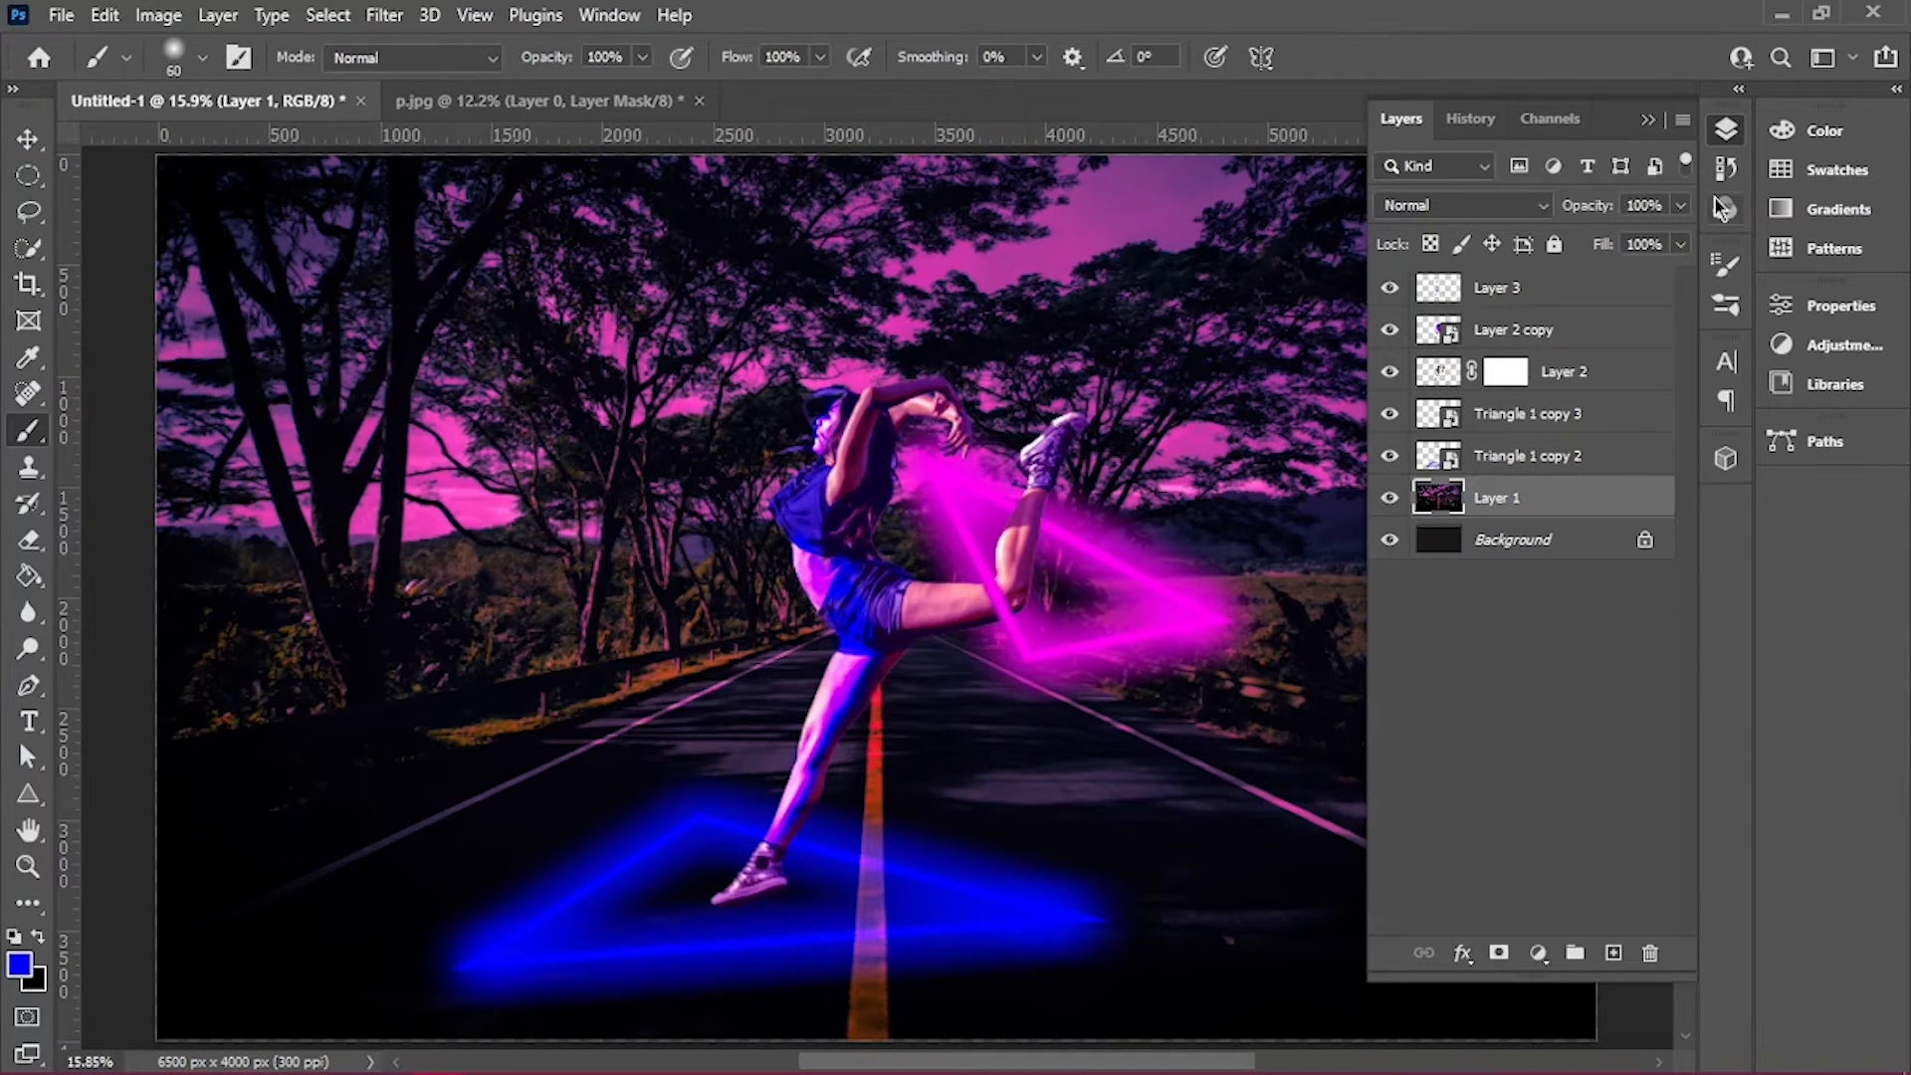
click(1508, 205)
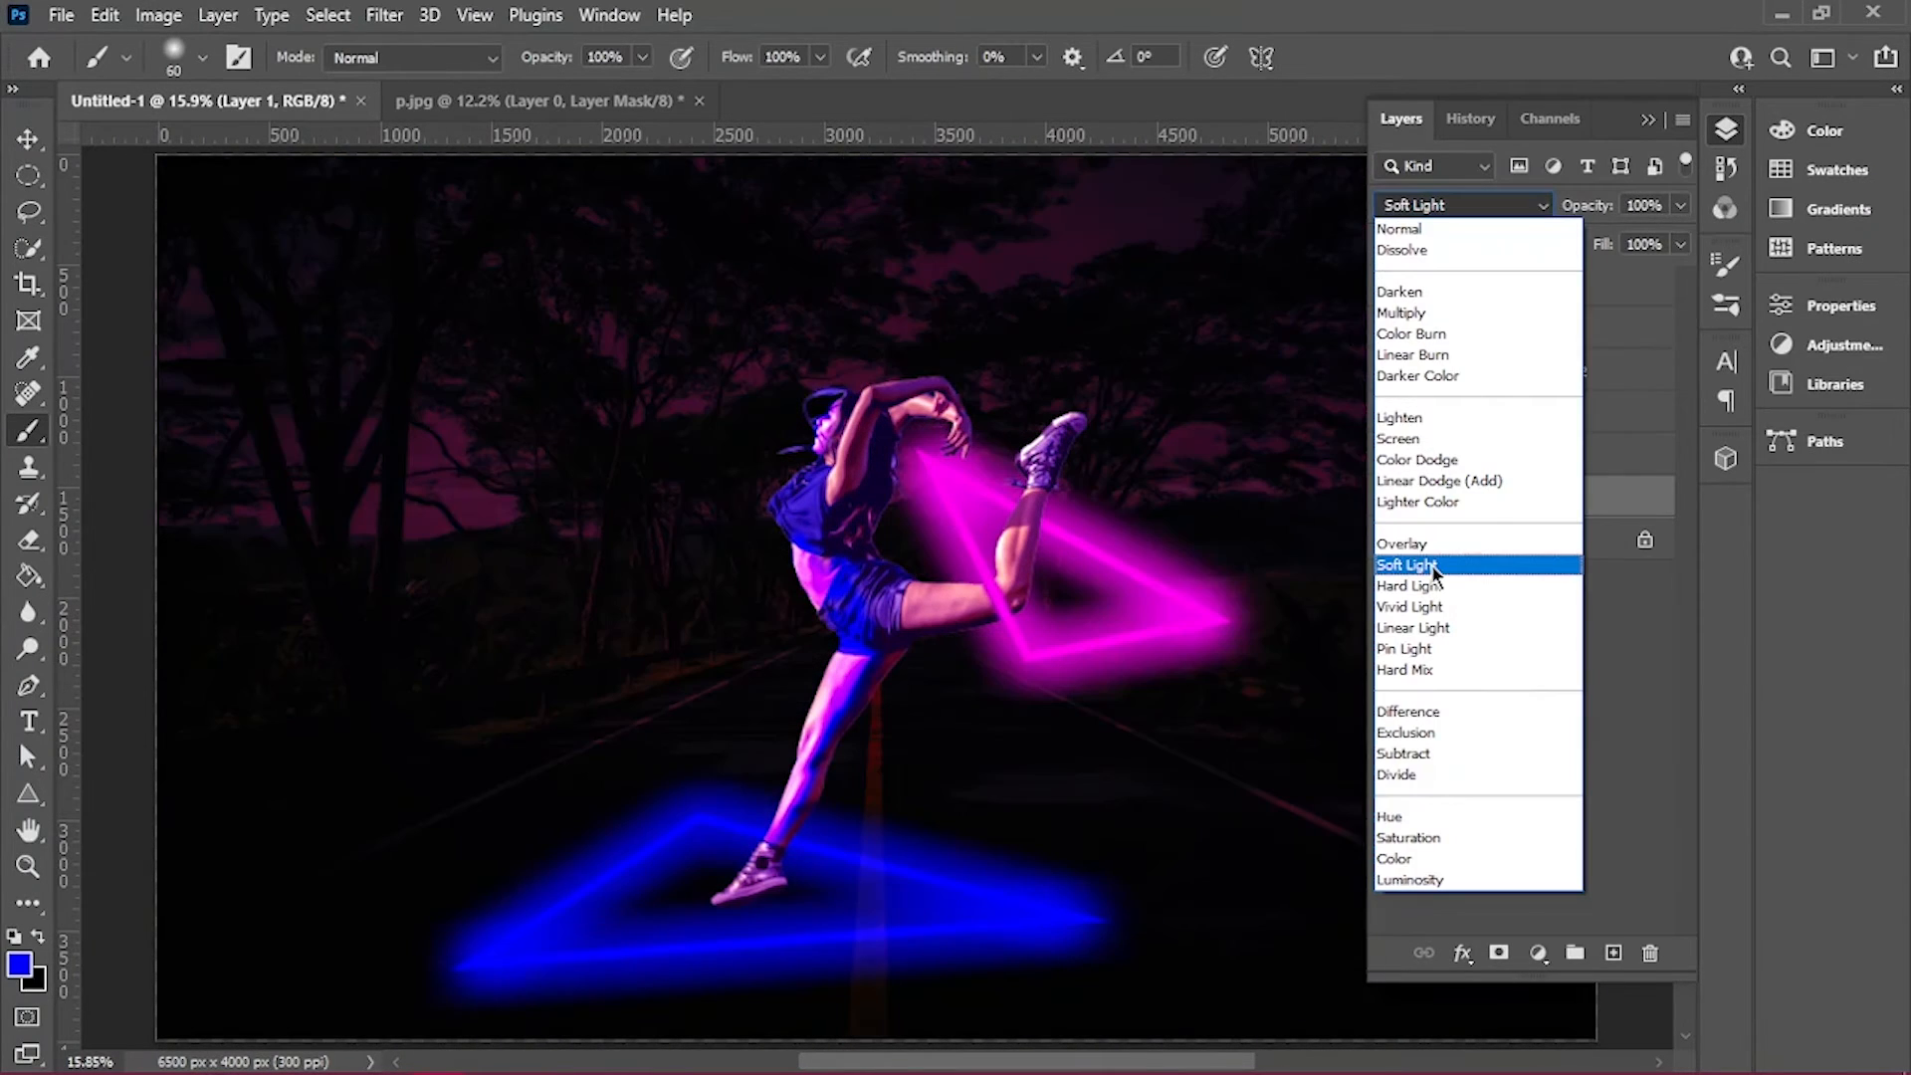
click(1434, 567)
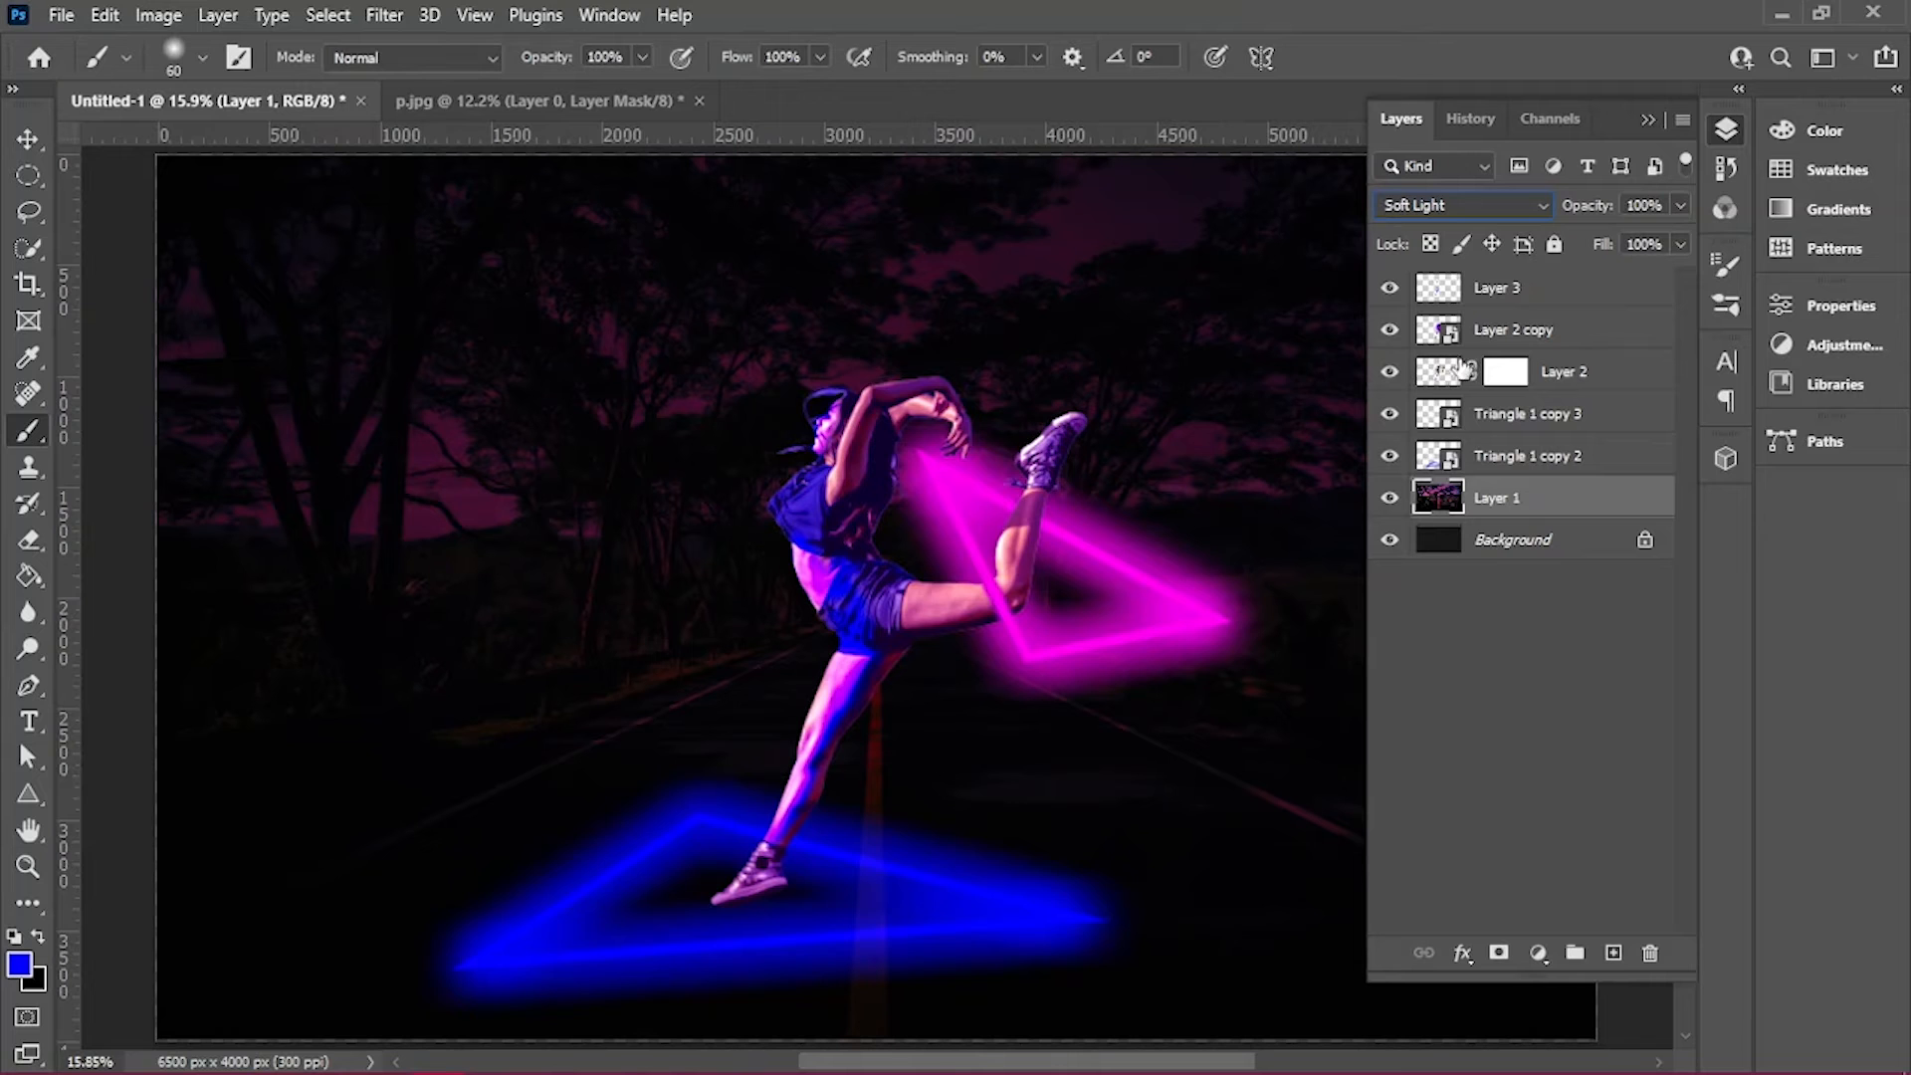
Select Layer 3 and set the foreground colour to the magenta of the new triangle
click(1503, 288)
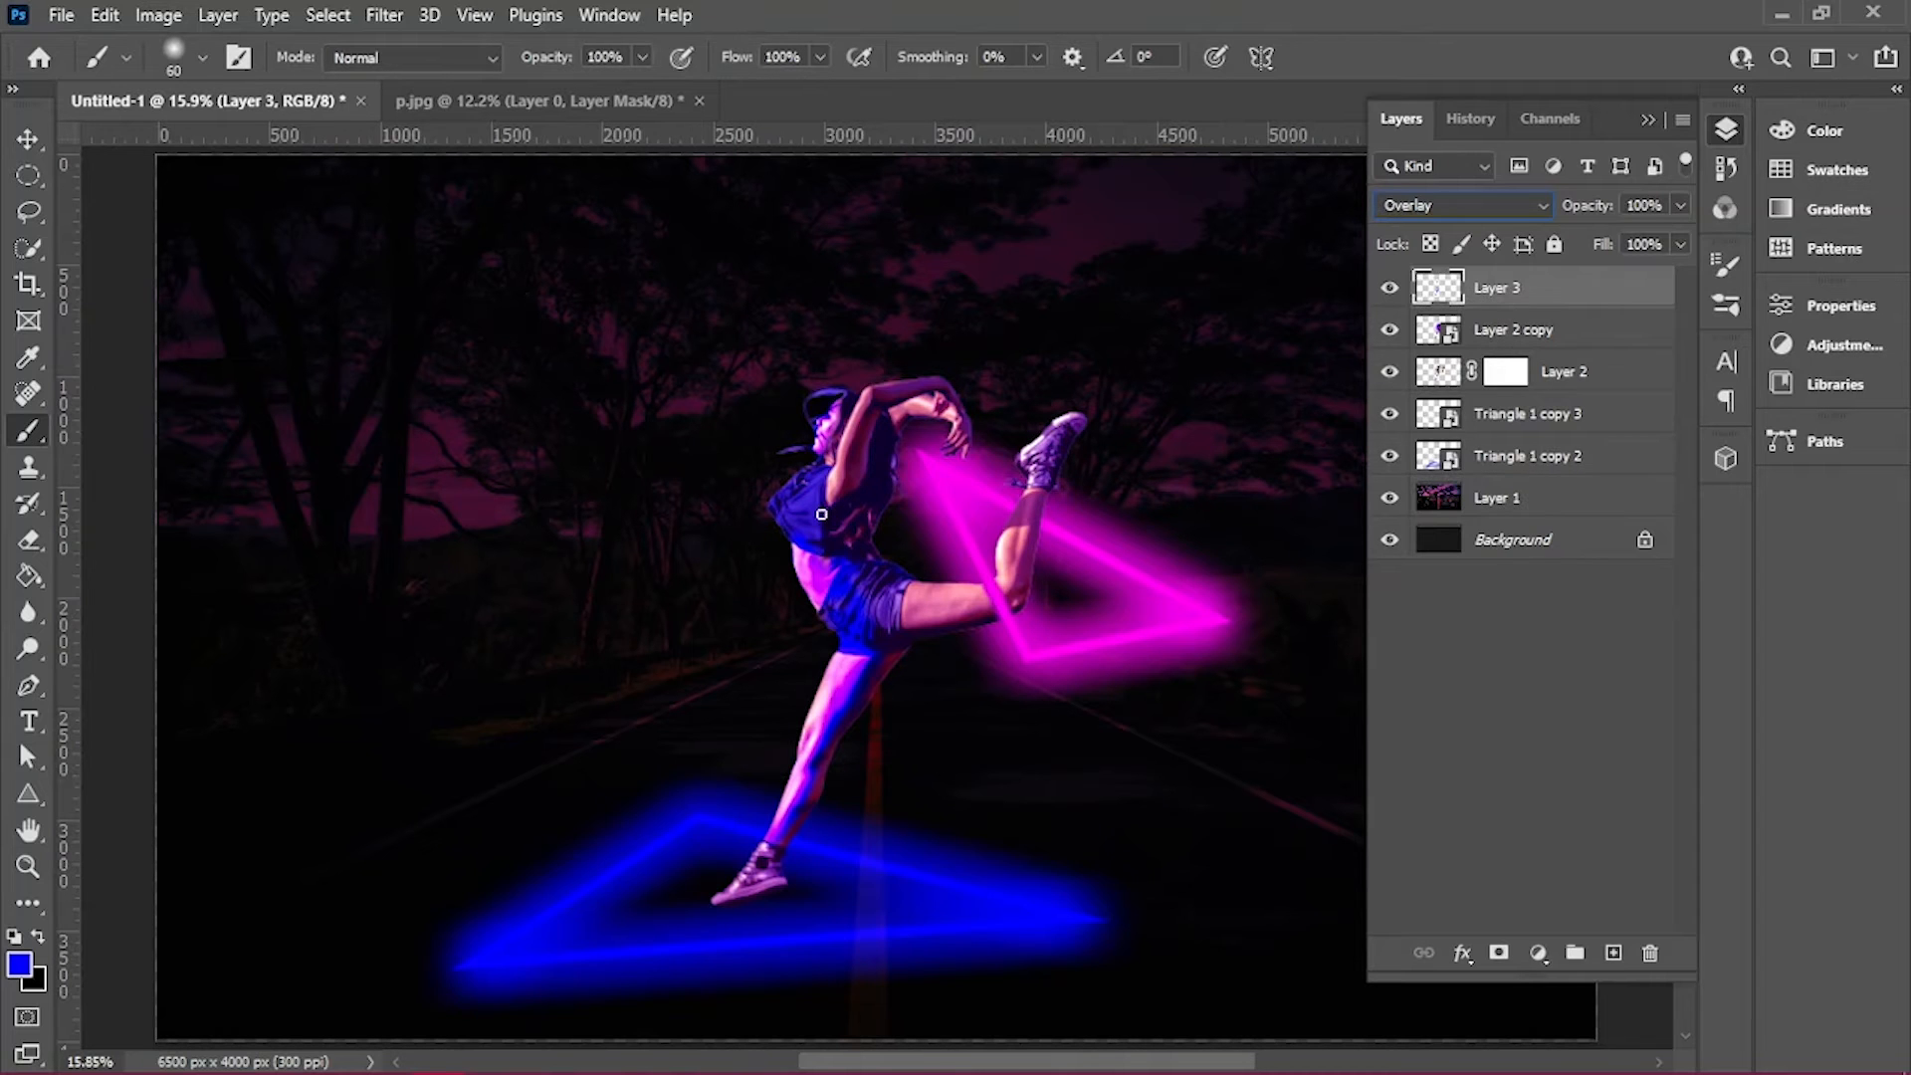
click(20, 965)
click(1094, 541)
click(1801, 365)
Paint magenta light on Layer 3 over the dancer's raised thigh, back, arms and hands
key(ctrl+plus)
key(ctrl+plus)
key(ctrl+plus)
scroll(948, 597, up, 1)
mouse_move(949, 633)
mouse_down()
mouse_move(905, 384)
mouse_move(926, 394)
mouse_up()
mouse_move(888, 580)
mouse_down()
mouse_move(1085, 627)
mouse_move(946, 622)
mouse_up()
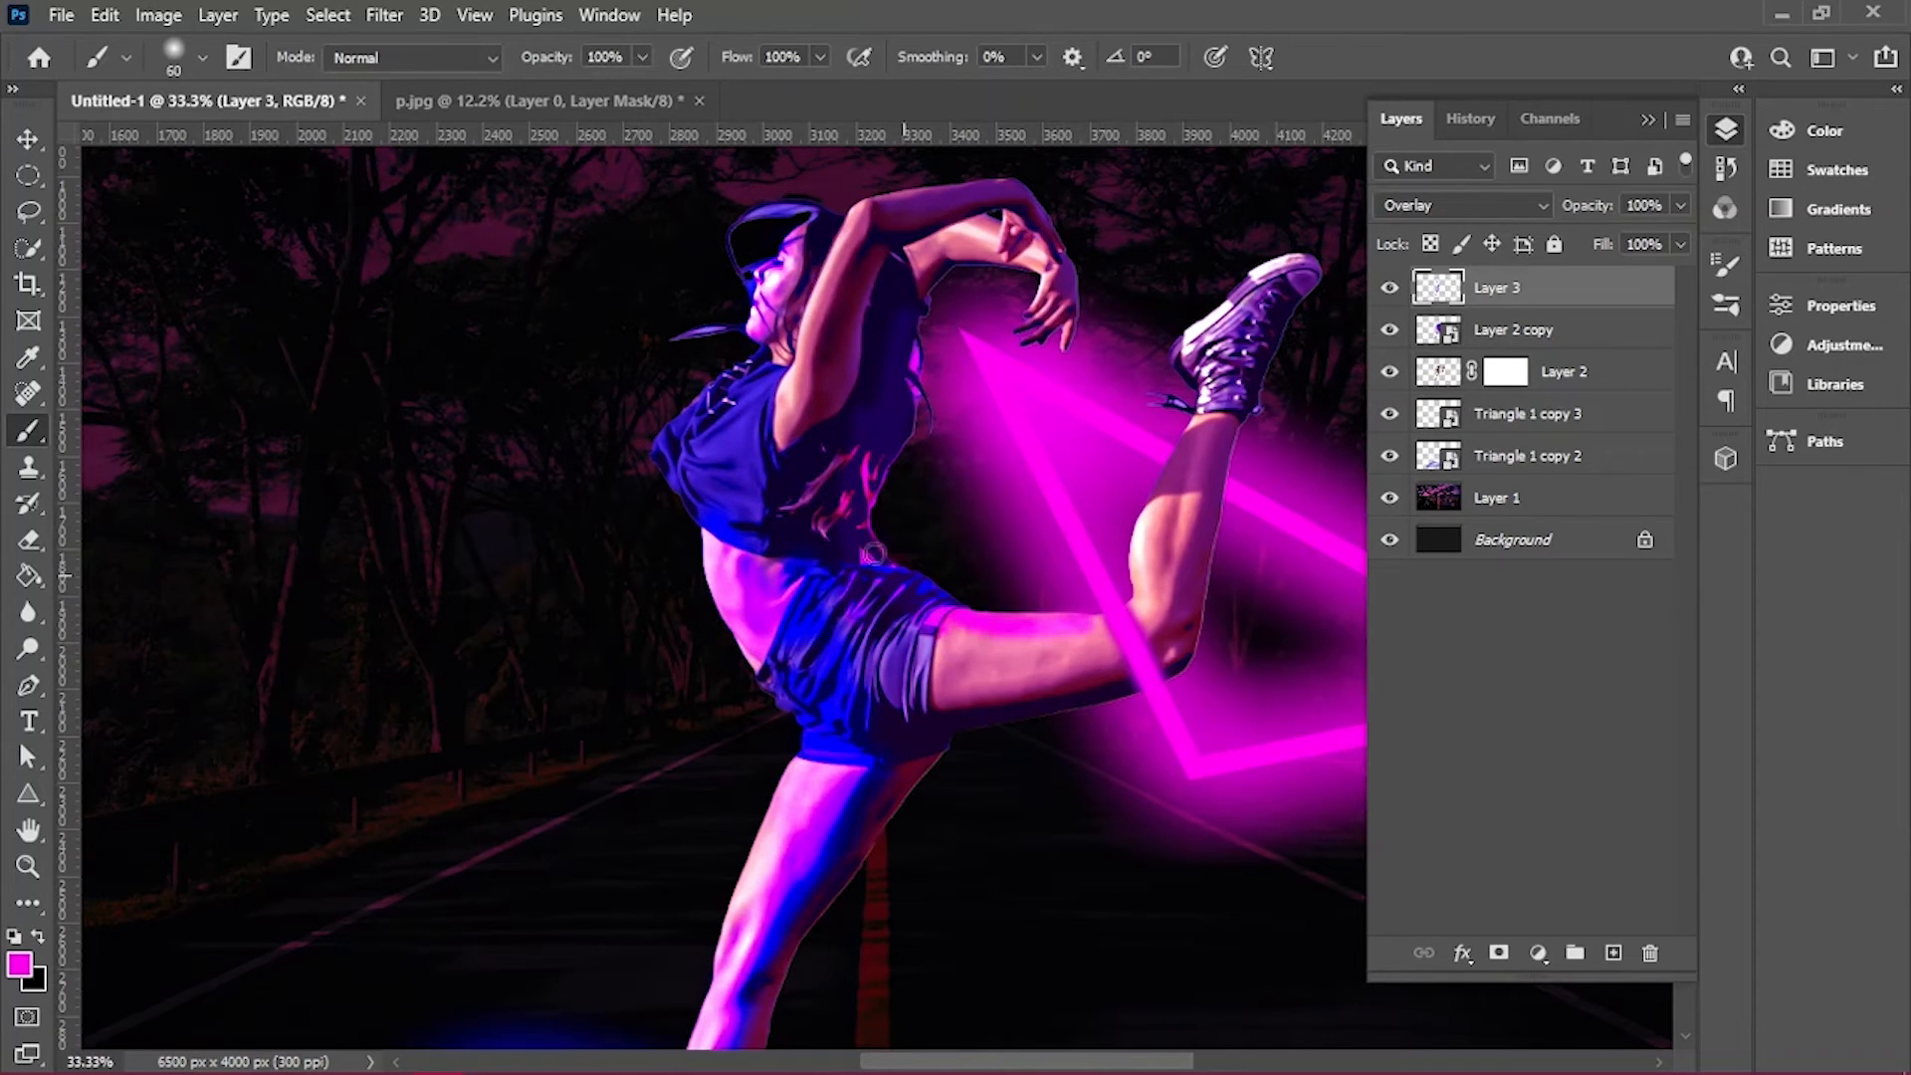
drag(908, 287, 898, 340)
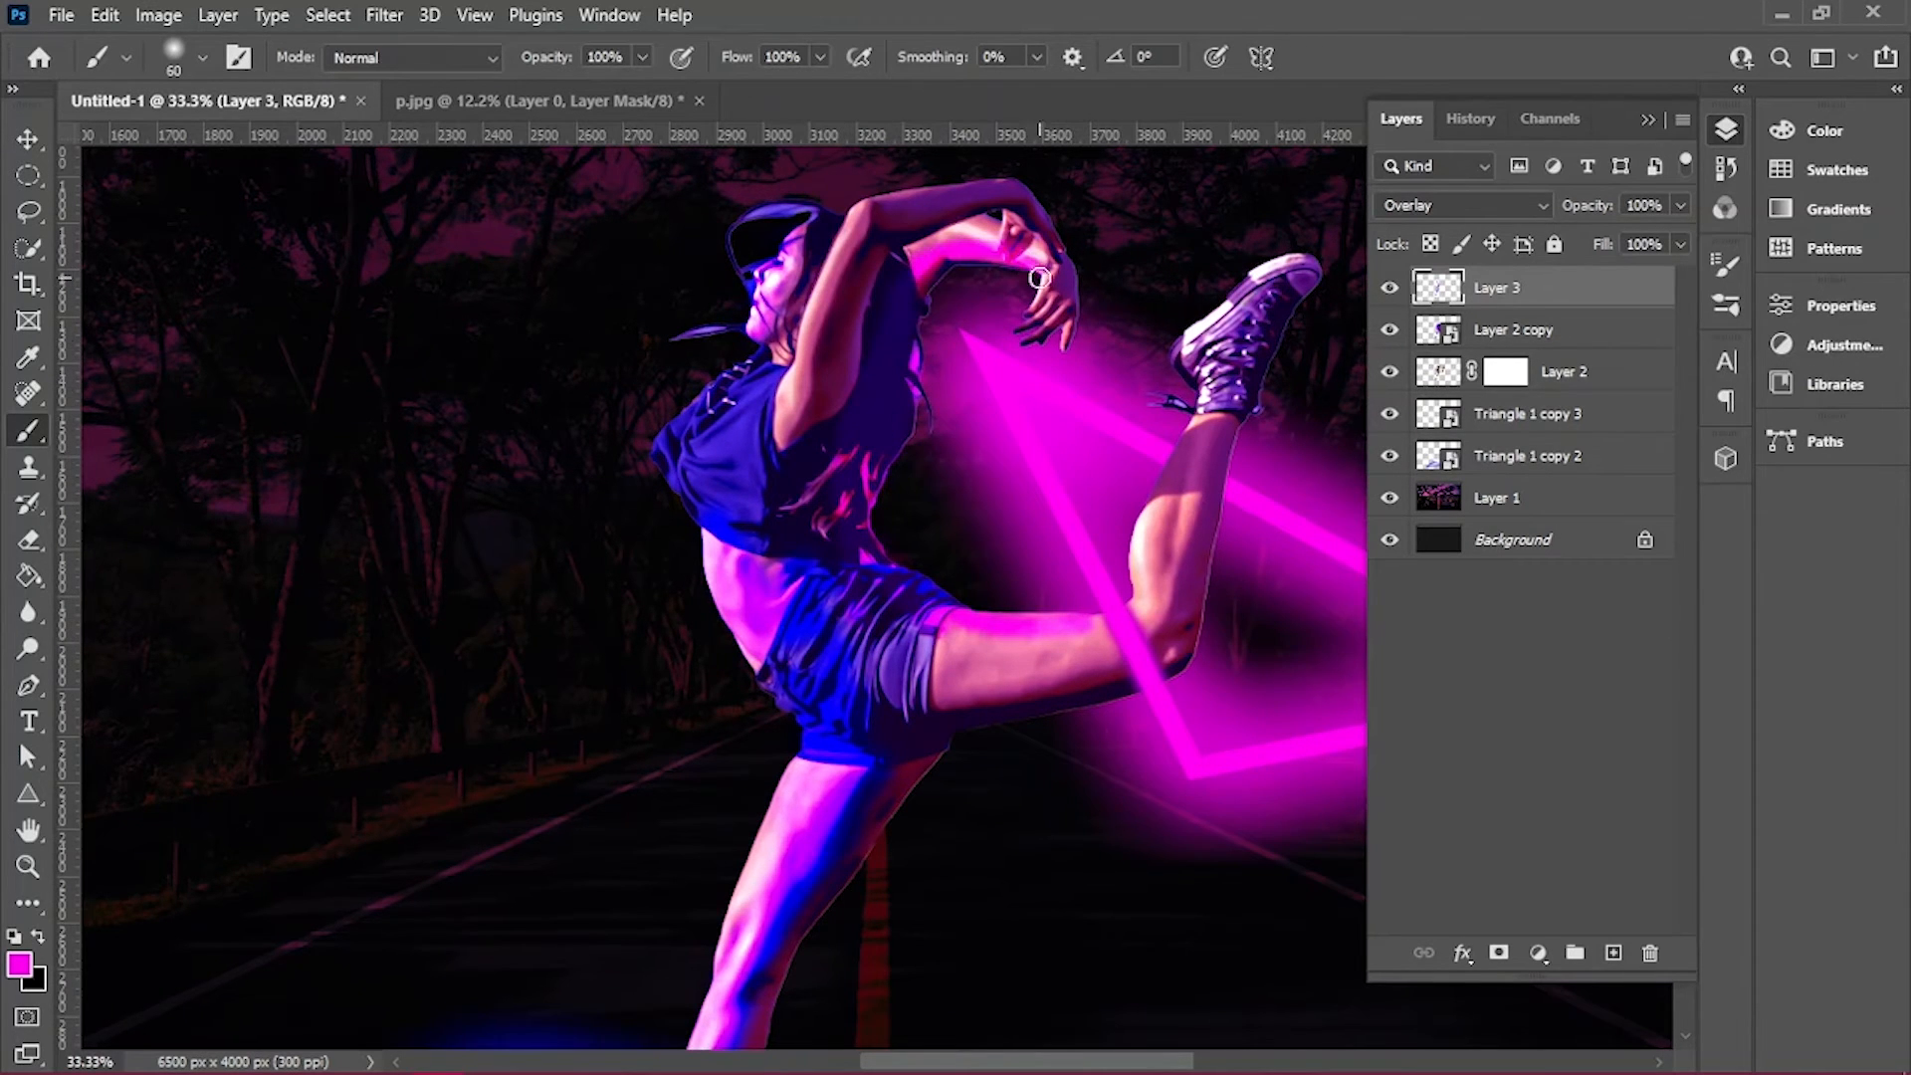
mouse_move(1035, 204)
mouse_down()
mouse_move(895, 219)
mouse_move(840, 375)
mouse_up()
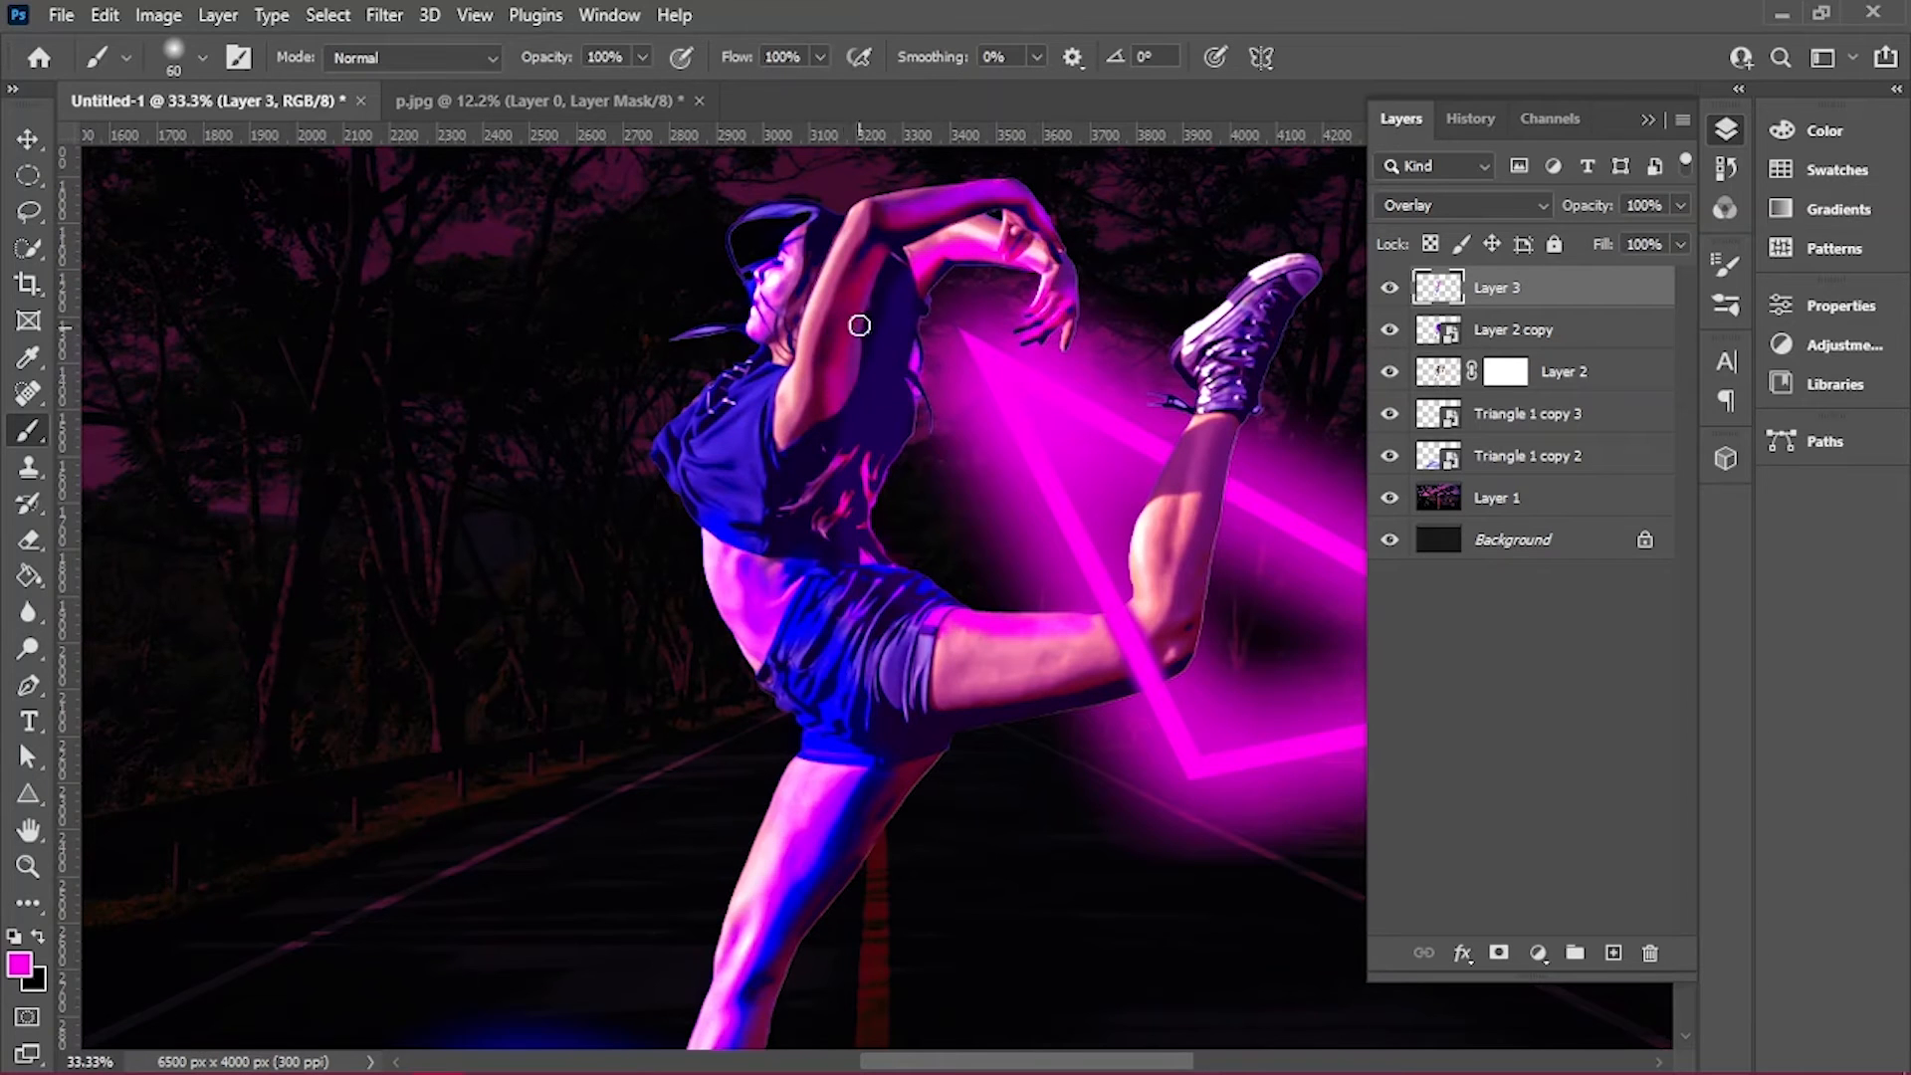
scroll(836, 418, down, 4)
key(ctrl+0)
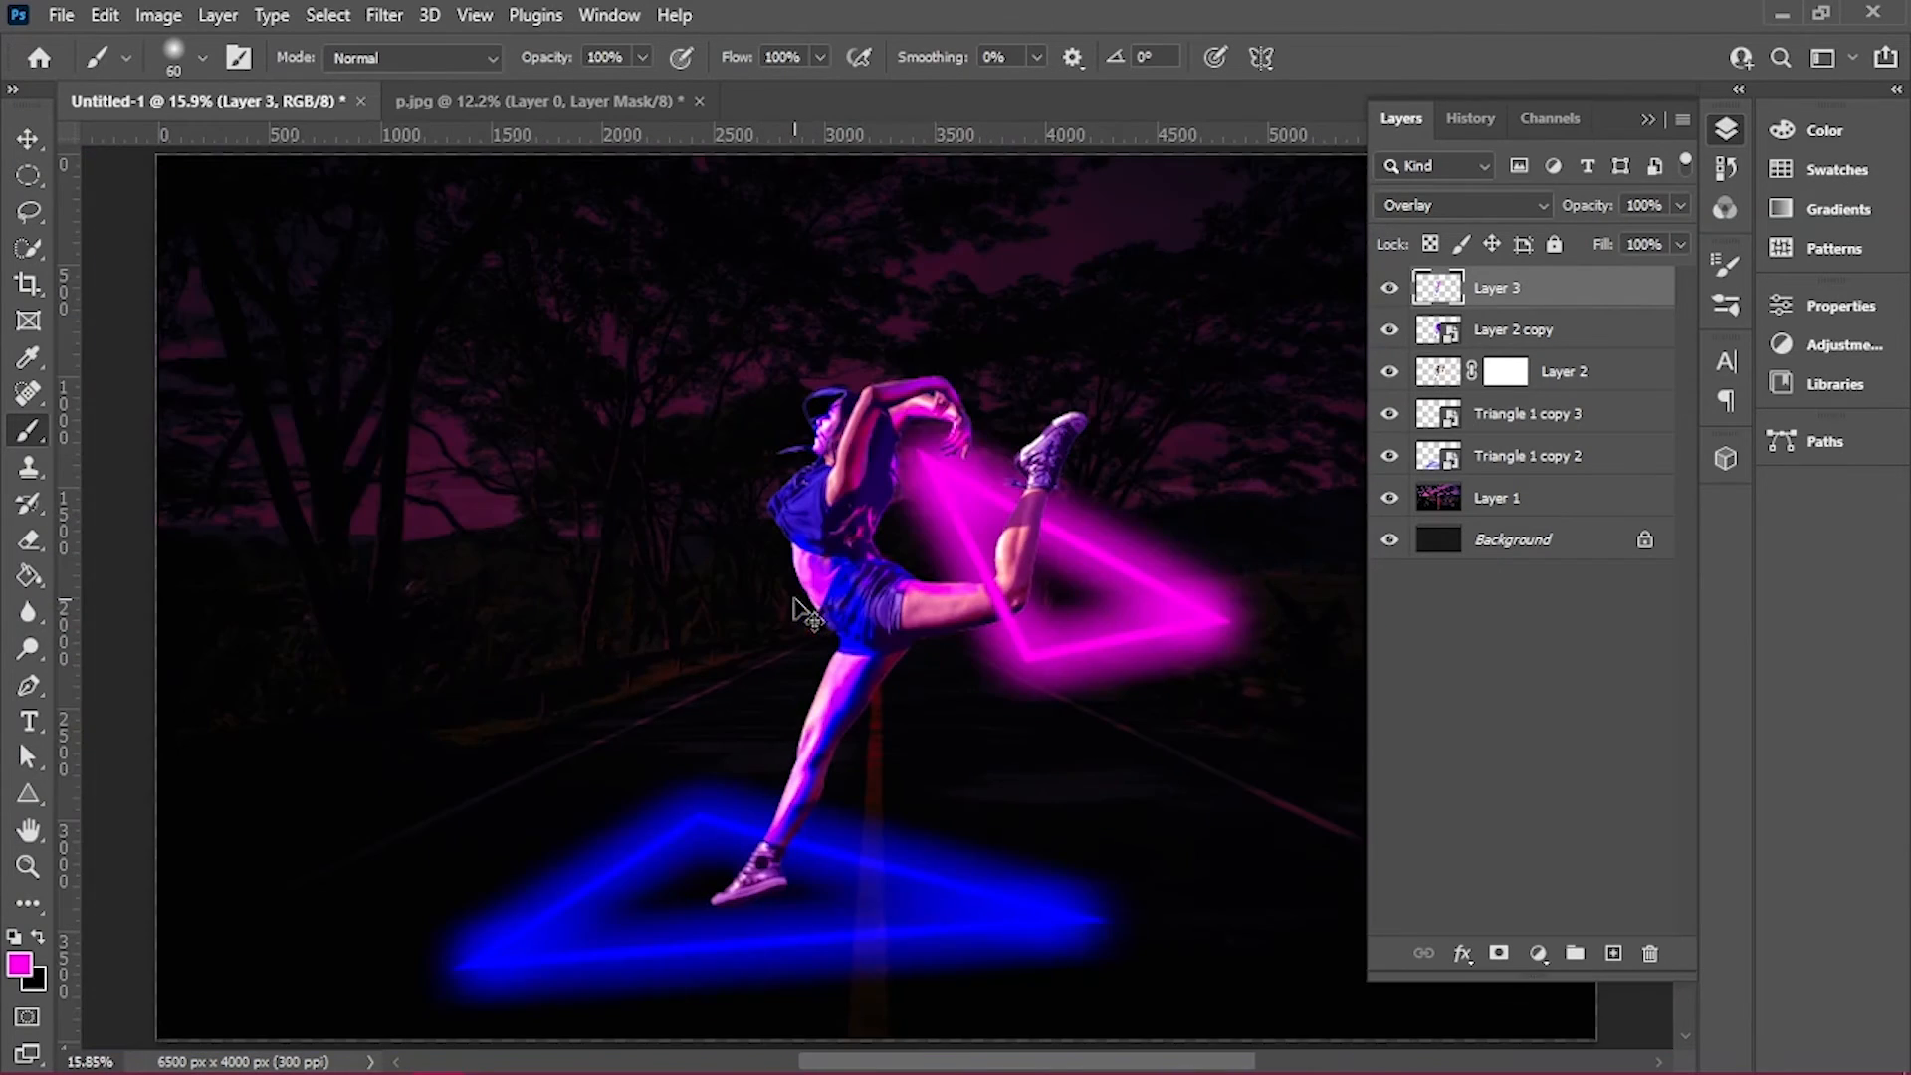
Set the blend mode of Triangle 1 copy 3 to Screen
click(1527, 413)
click(1463, 205)
click(1403, 438)
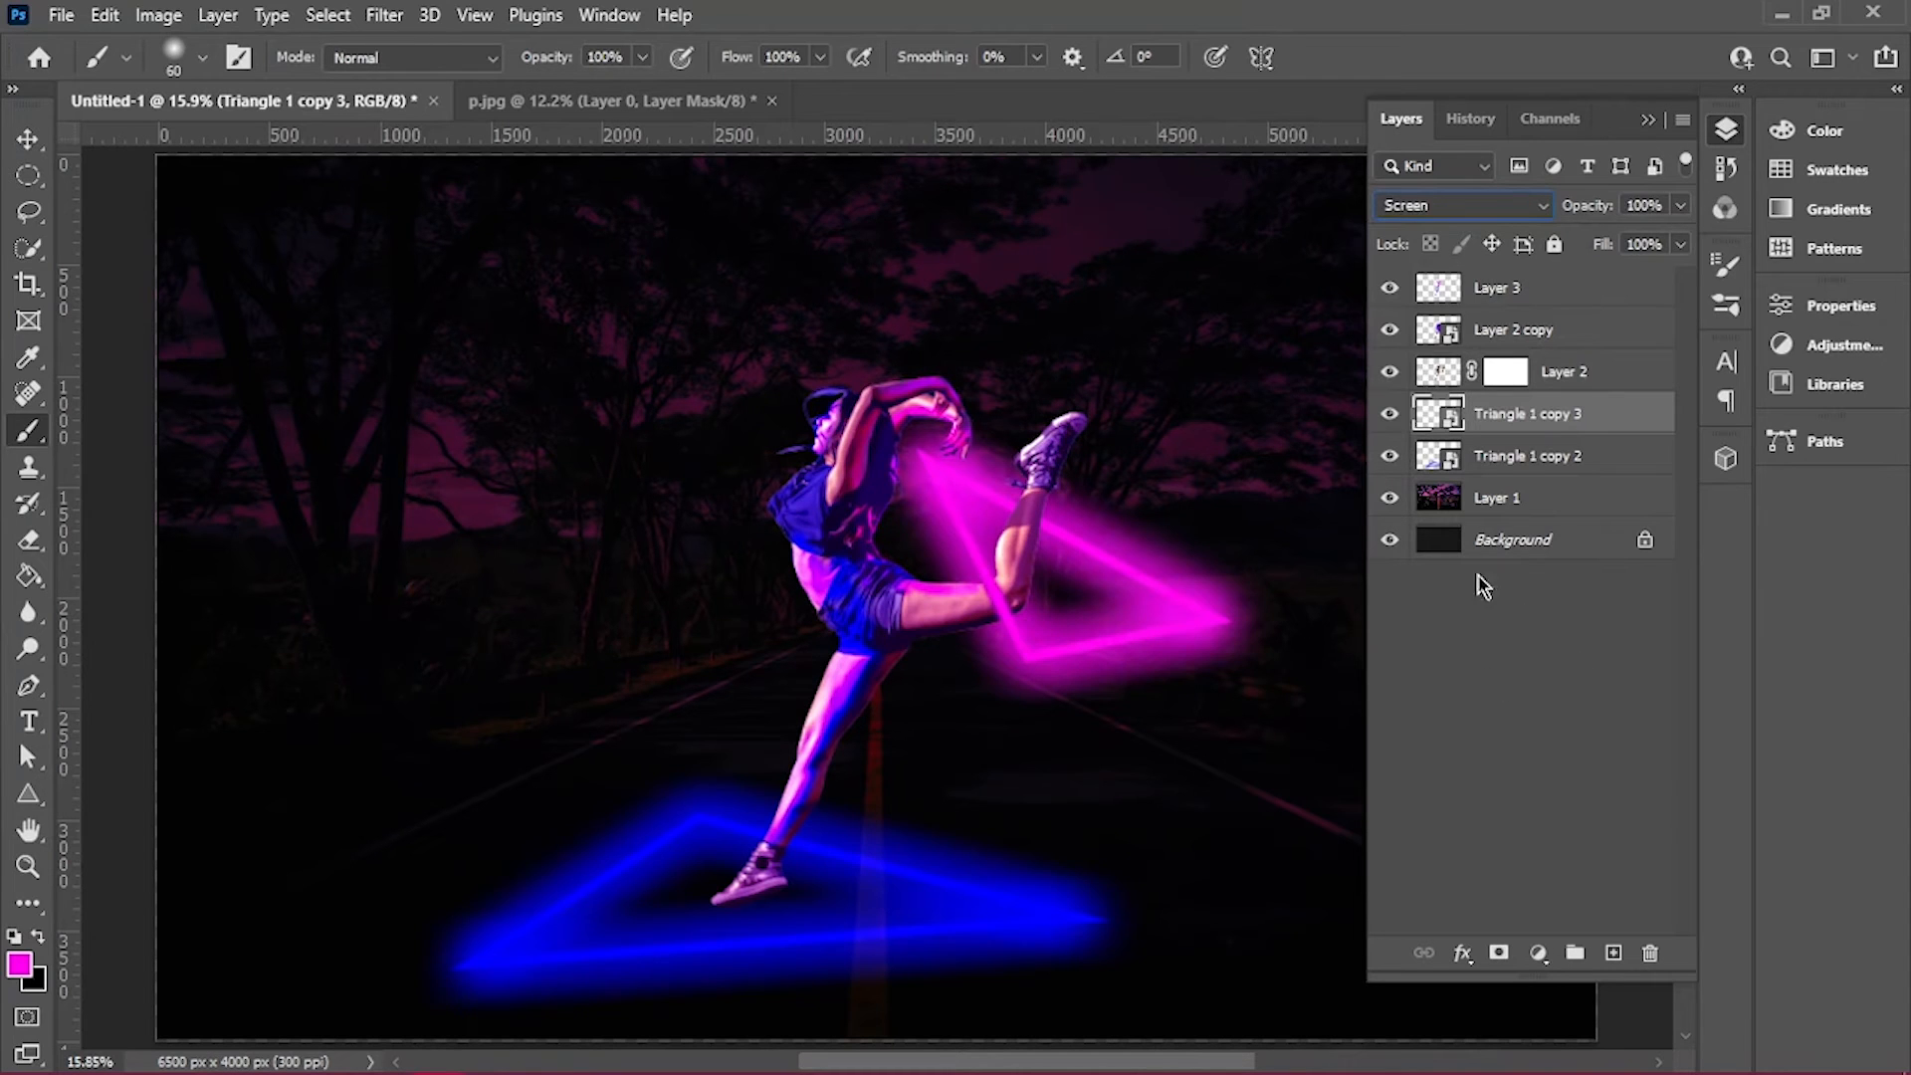
Set the blend mode of Layer 1 back to Normal
click(1508, 503)
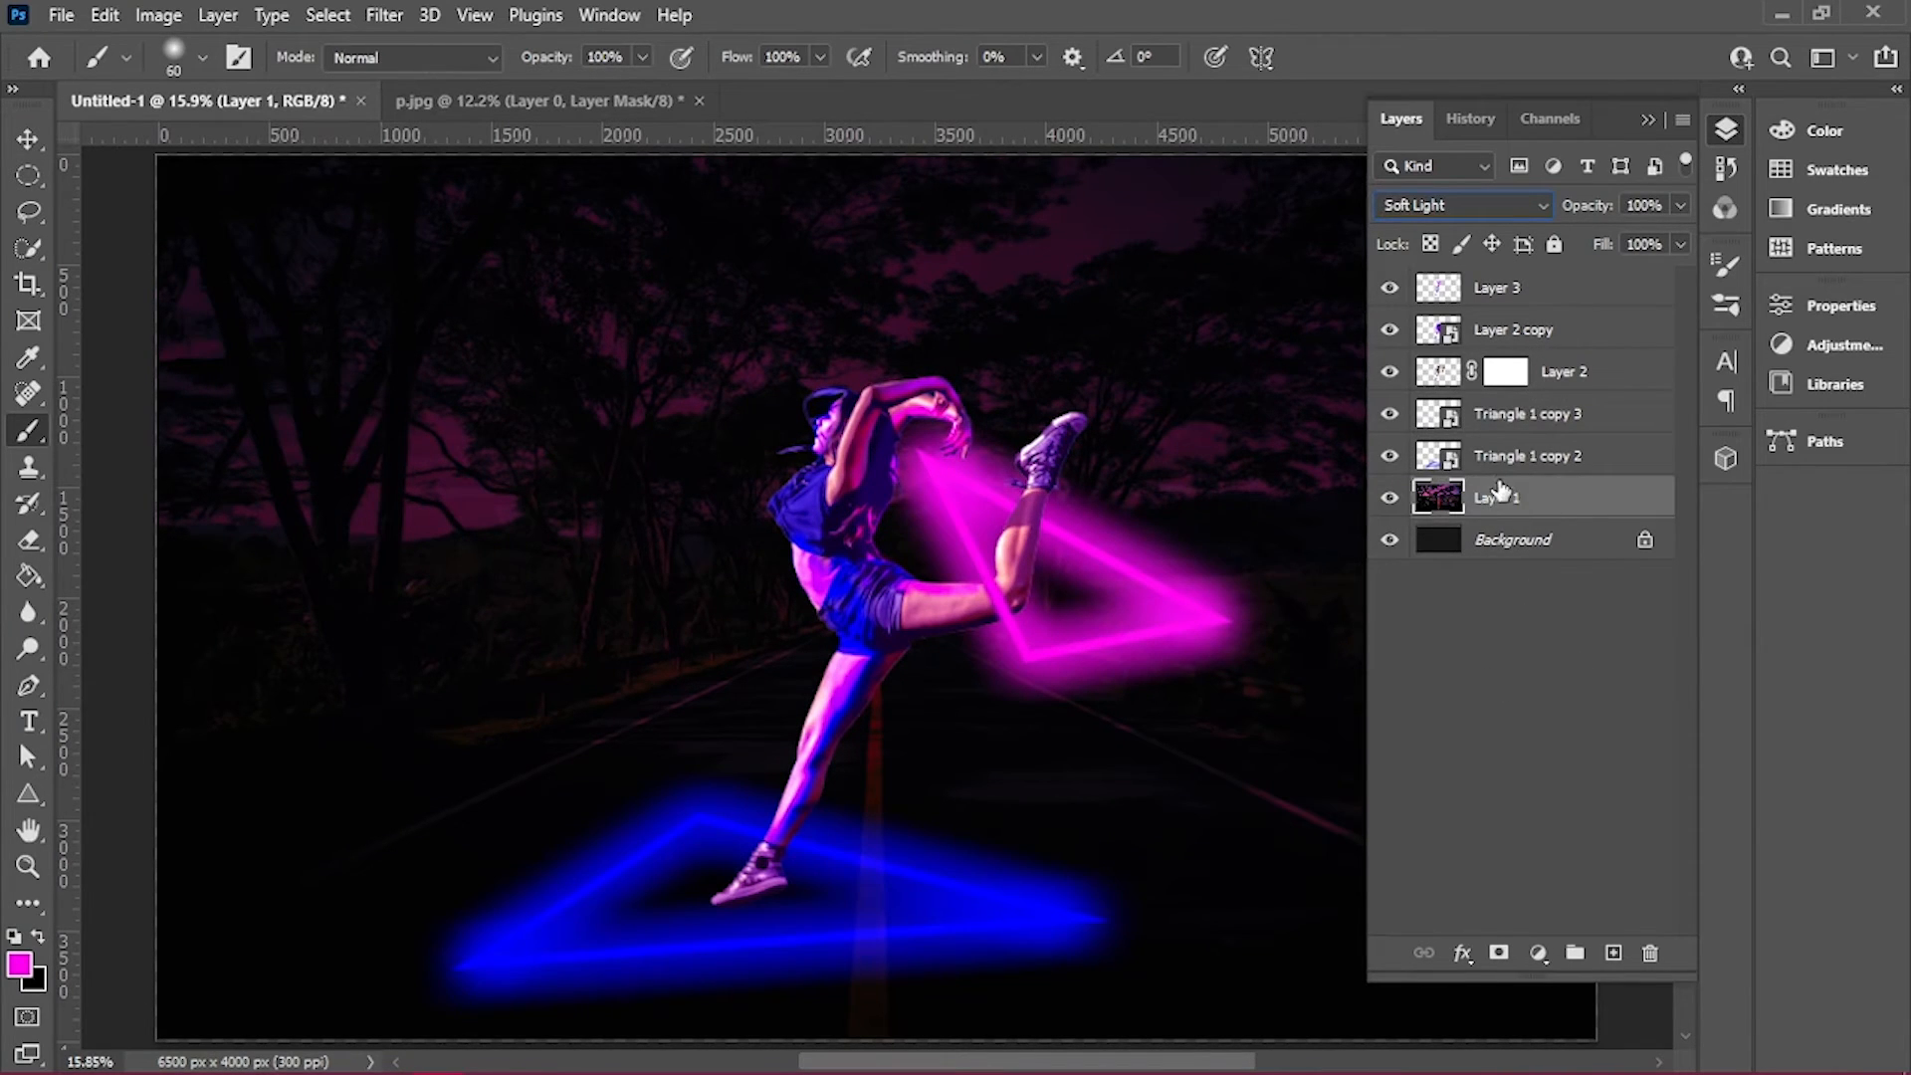
click(1491, 205)
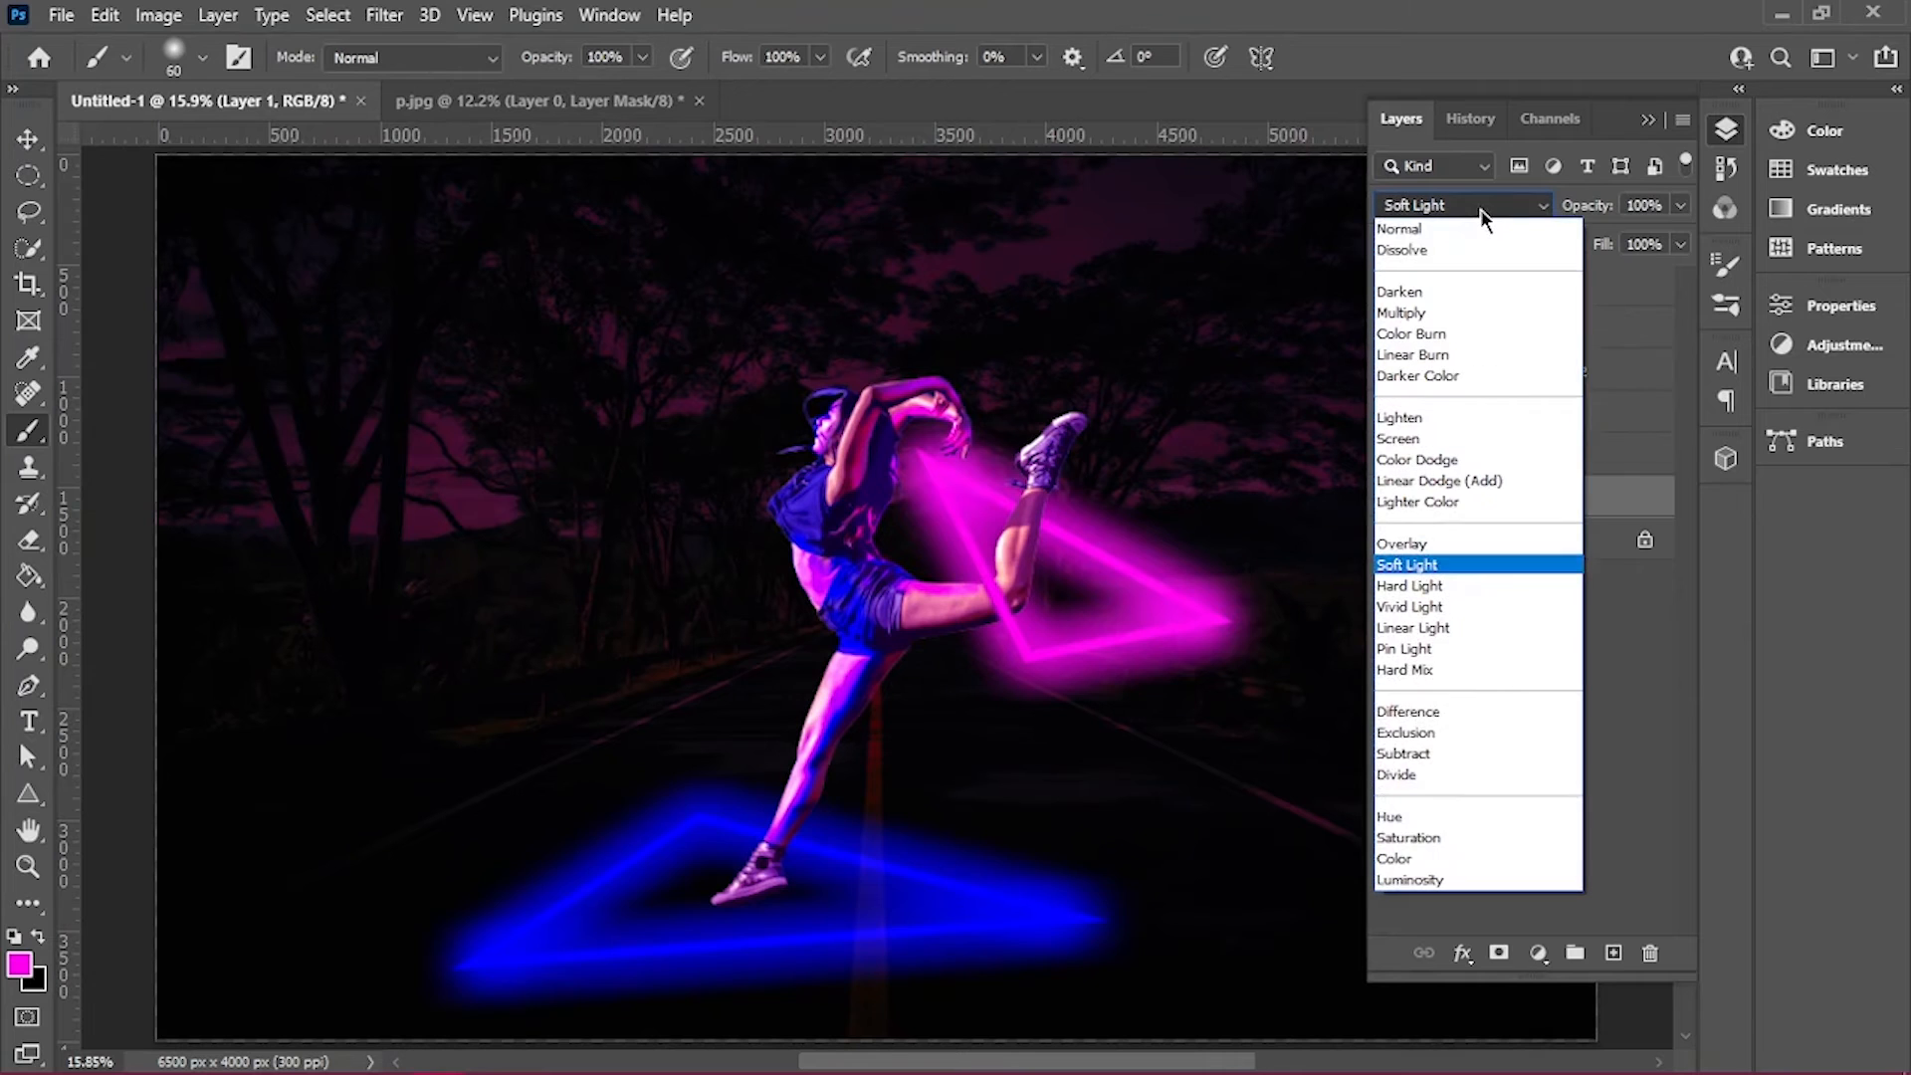
click(1471, 231)
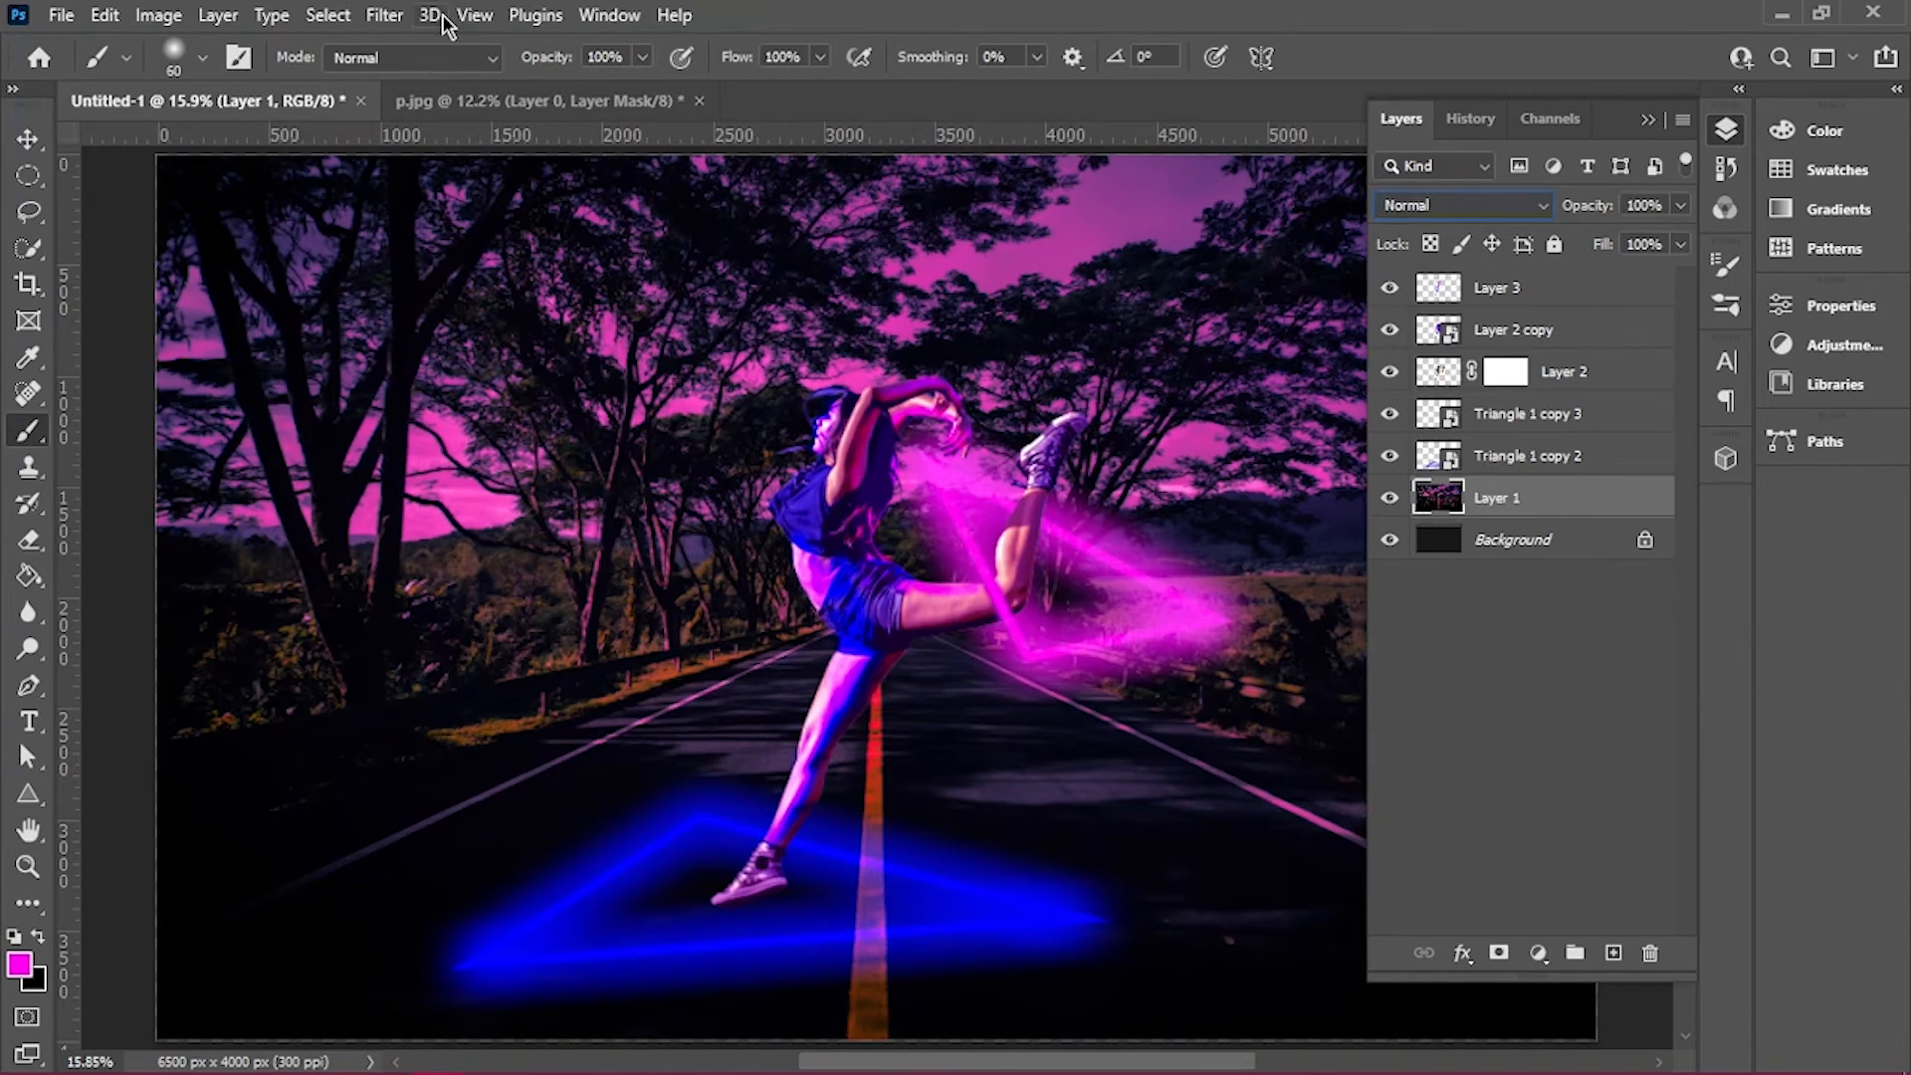
Open the Camera Raw Filter for Layer 1 and set Exposure -1.45, Contrast +37, Shadows -80 and Highlights +31
click(384, 15)
click(478, 223)
mouse_move(1514, 547)
mouse_down()
mouse_move(1557, 547)
mouse_move(1489, 548)
mouse_move(1515, 547)
mouse_up()
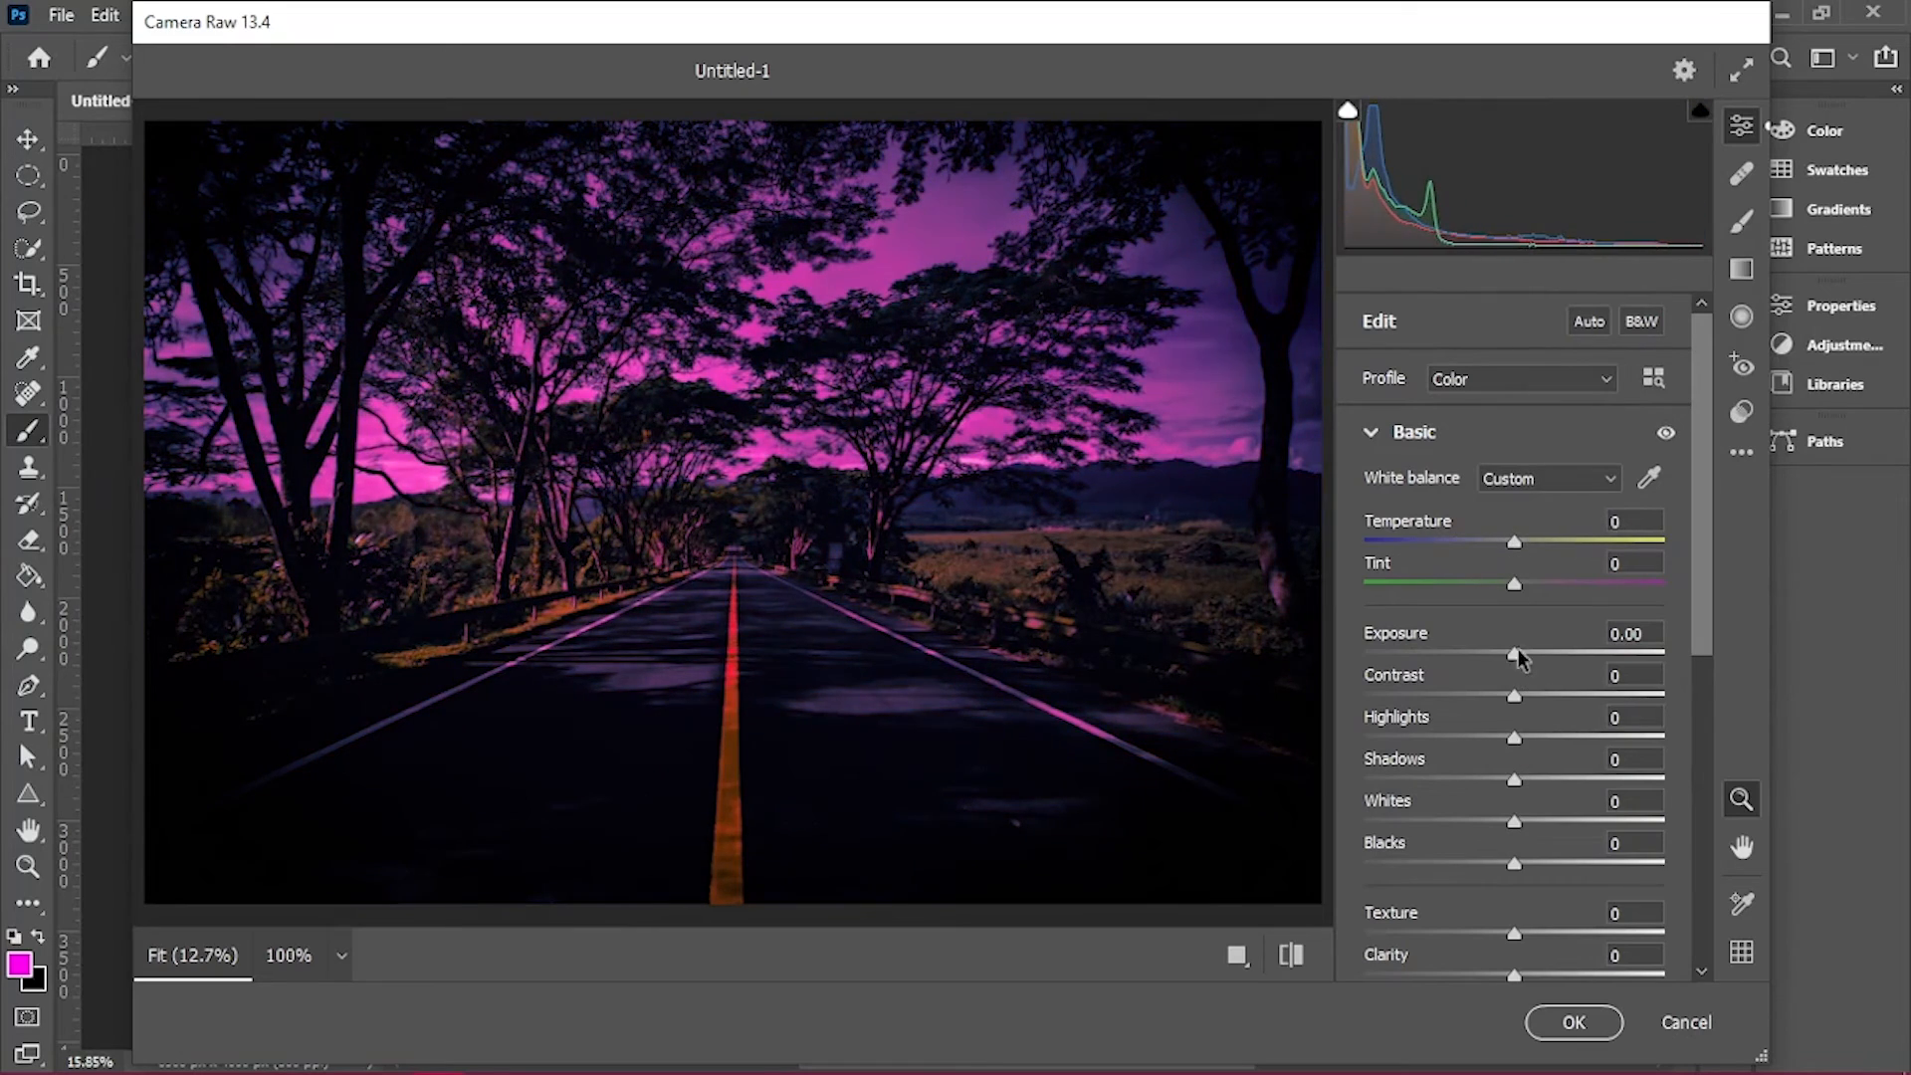
drag(1517, 653, 1572, 694)
drag(1514, 780, 1393, 779)
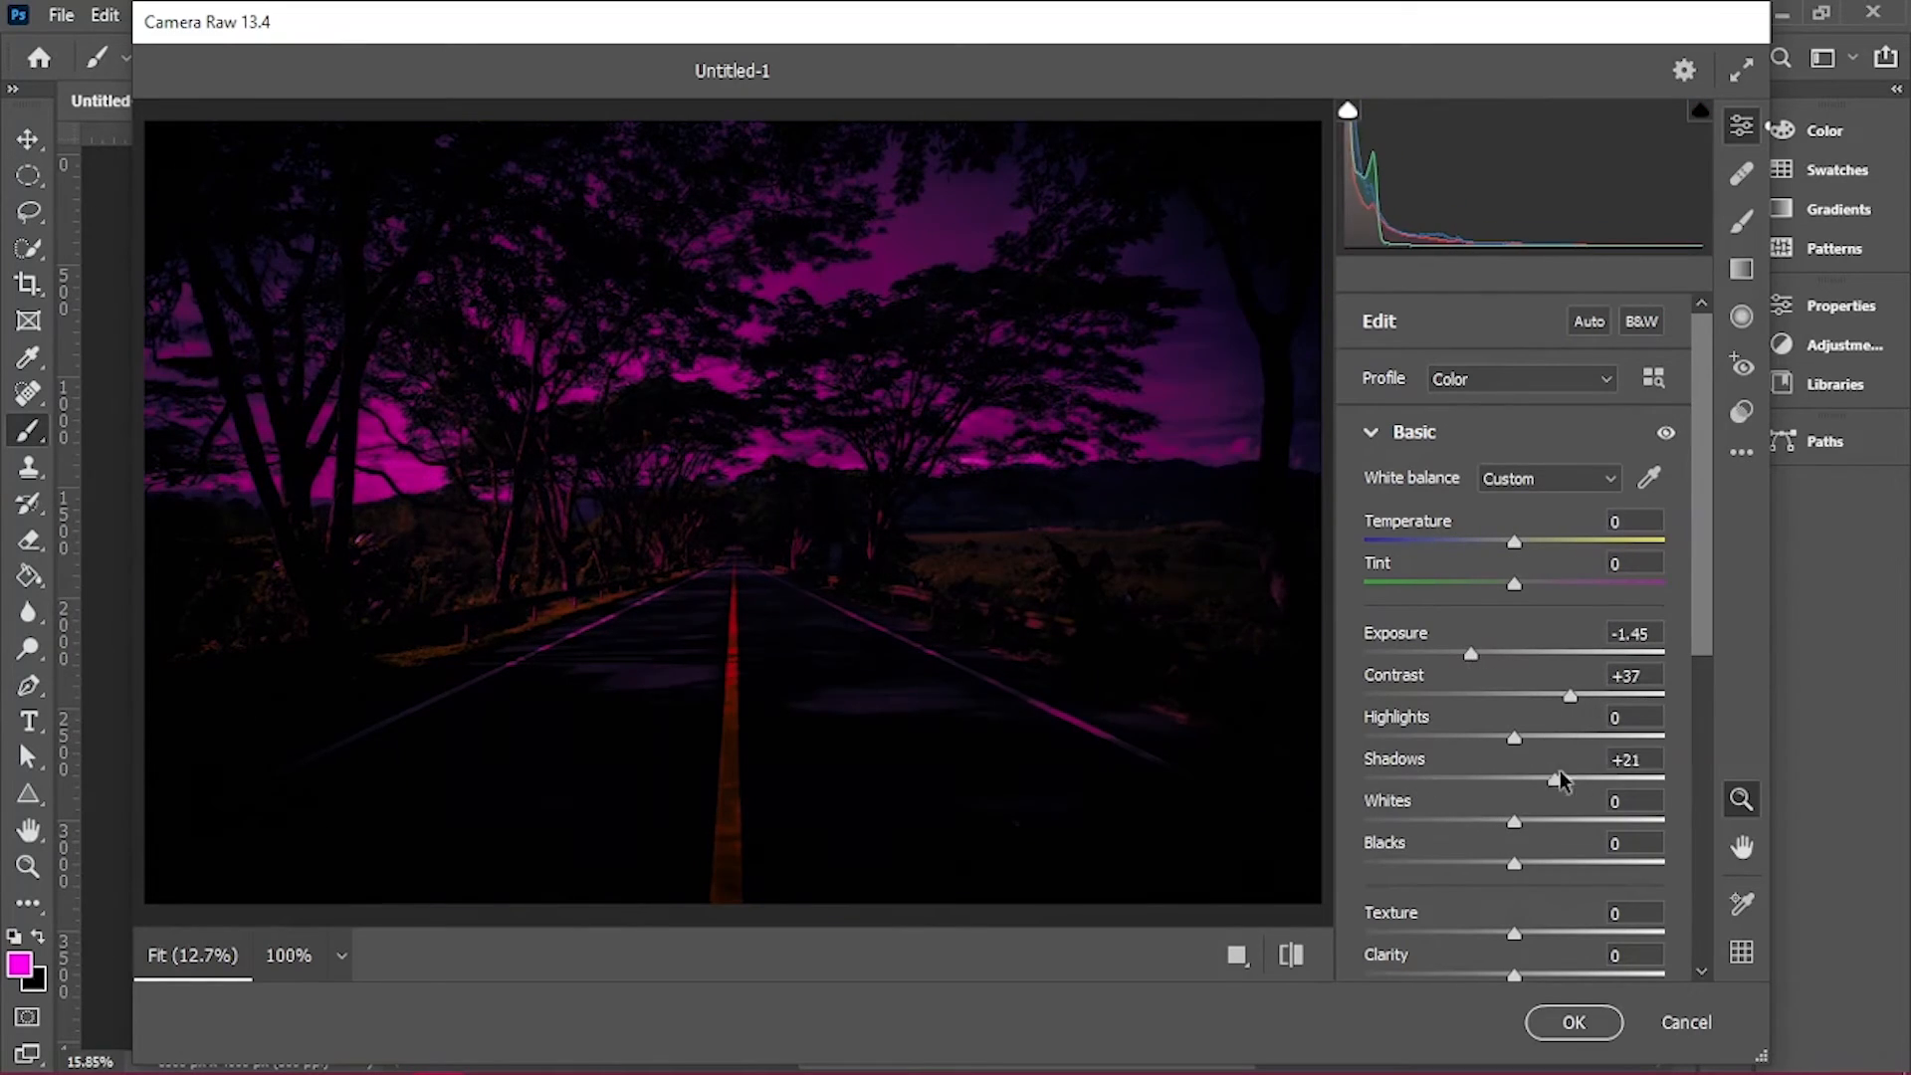
drag(1514, 738, 1561, 738)
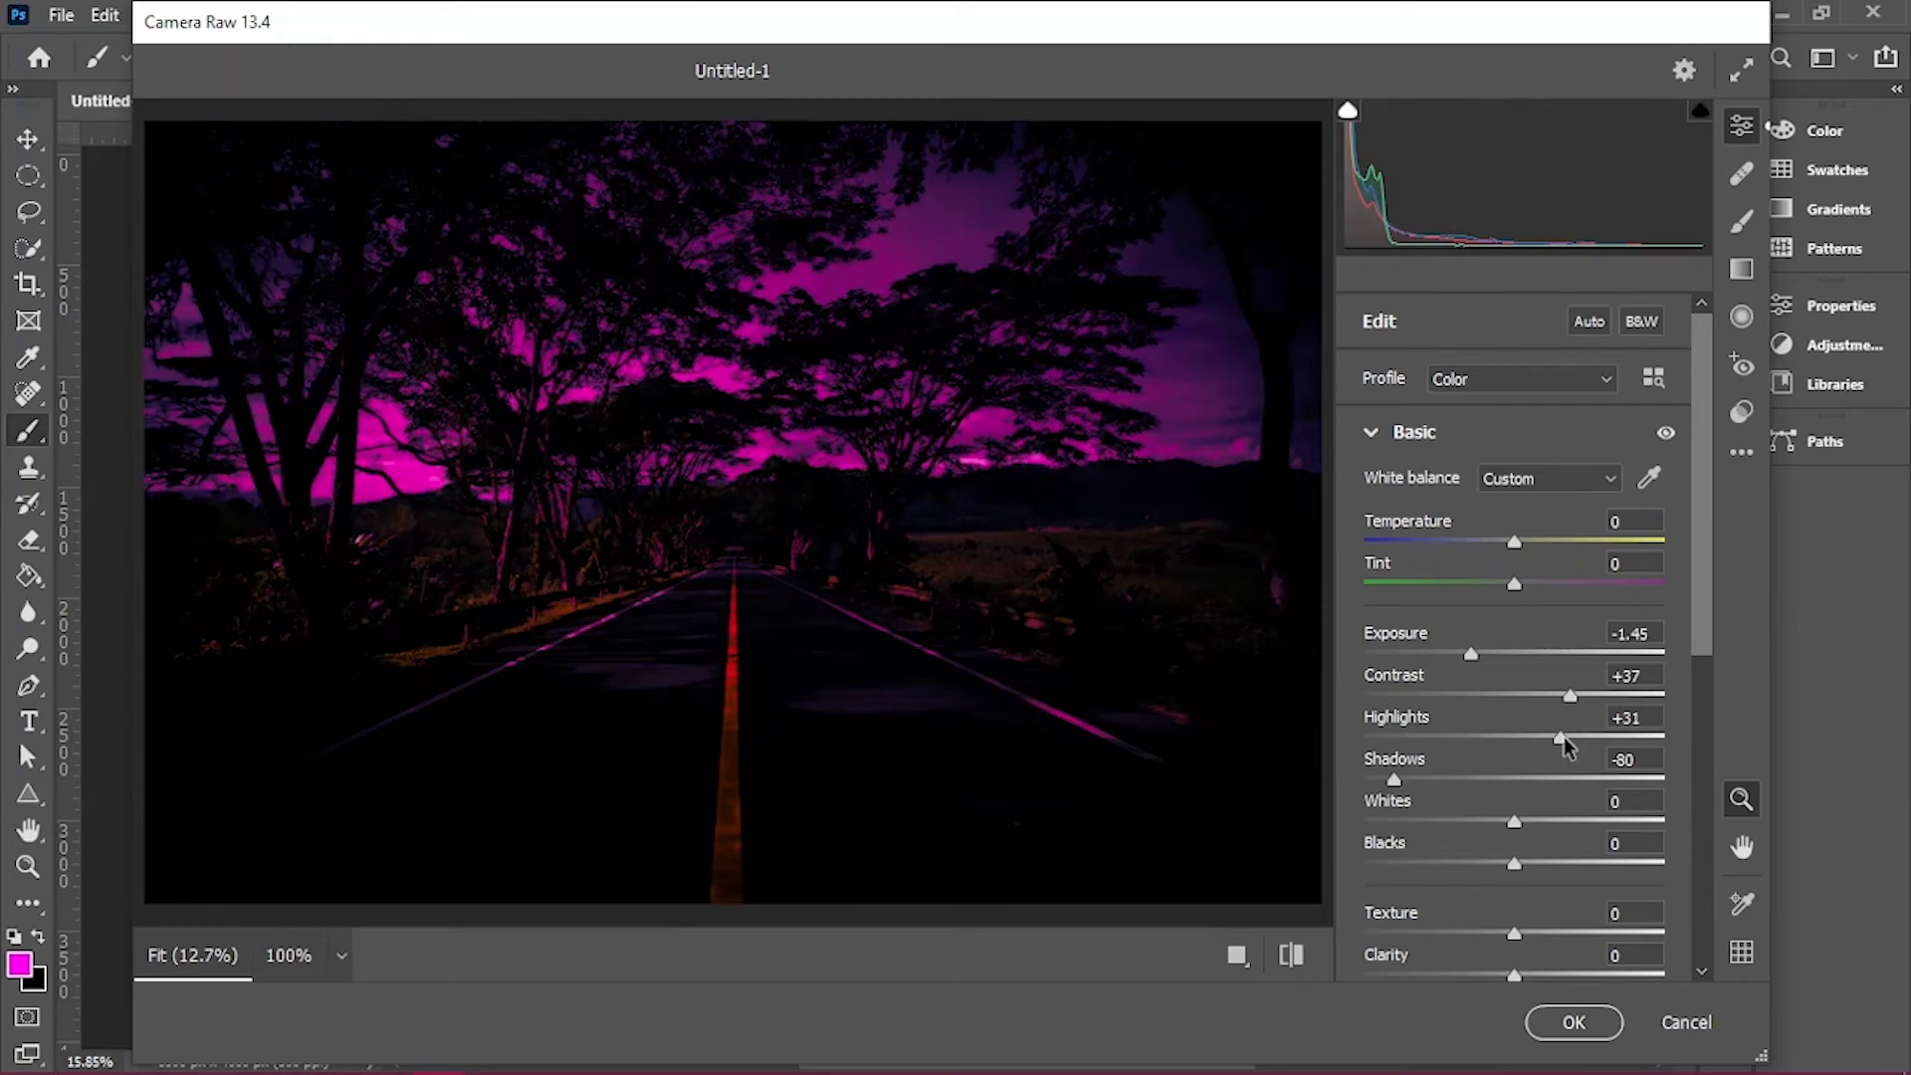
Adjust the Whites and Blacks in Camera Raw and apply the filter to Layer 1
drag(1514, 821, 1657, 863)
scroll(1593, 856, down, 1)
drag(1514, 862, 1732, 876)
scroll(1553, 747, down, 6)
click(1575, 1026)
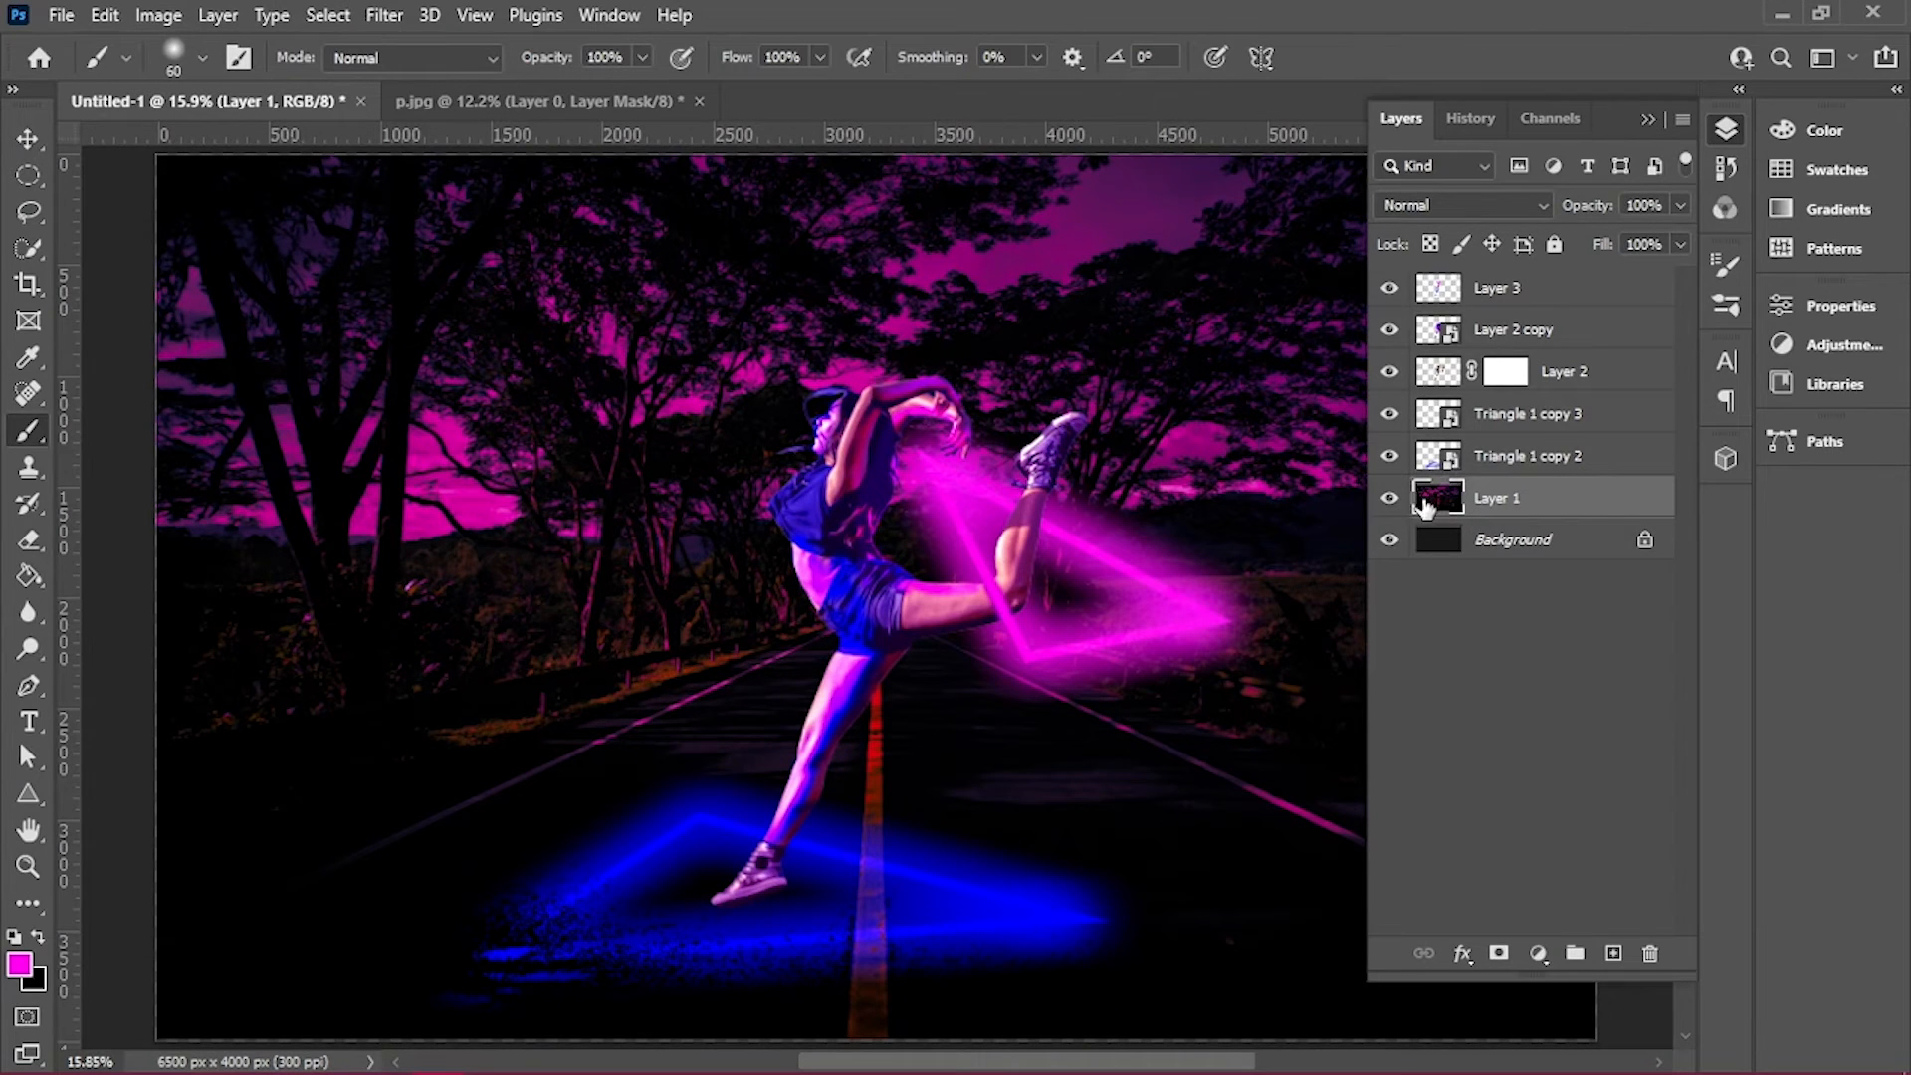
Try the Normal blend mode on the blue triangle layer, Triangle 1 copy 2
click(1430, 473)
click(1453, 204)
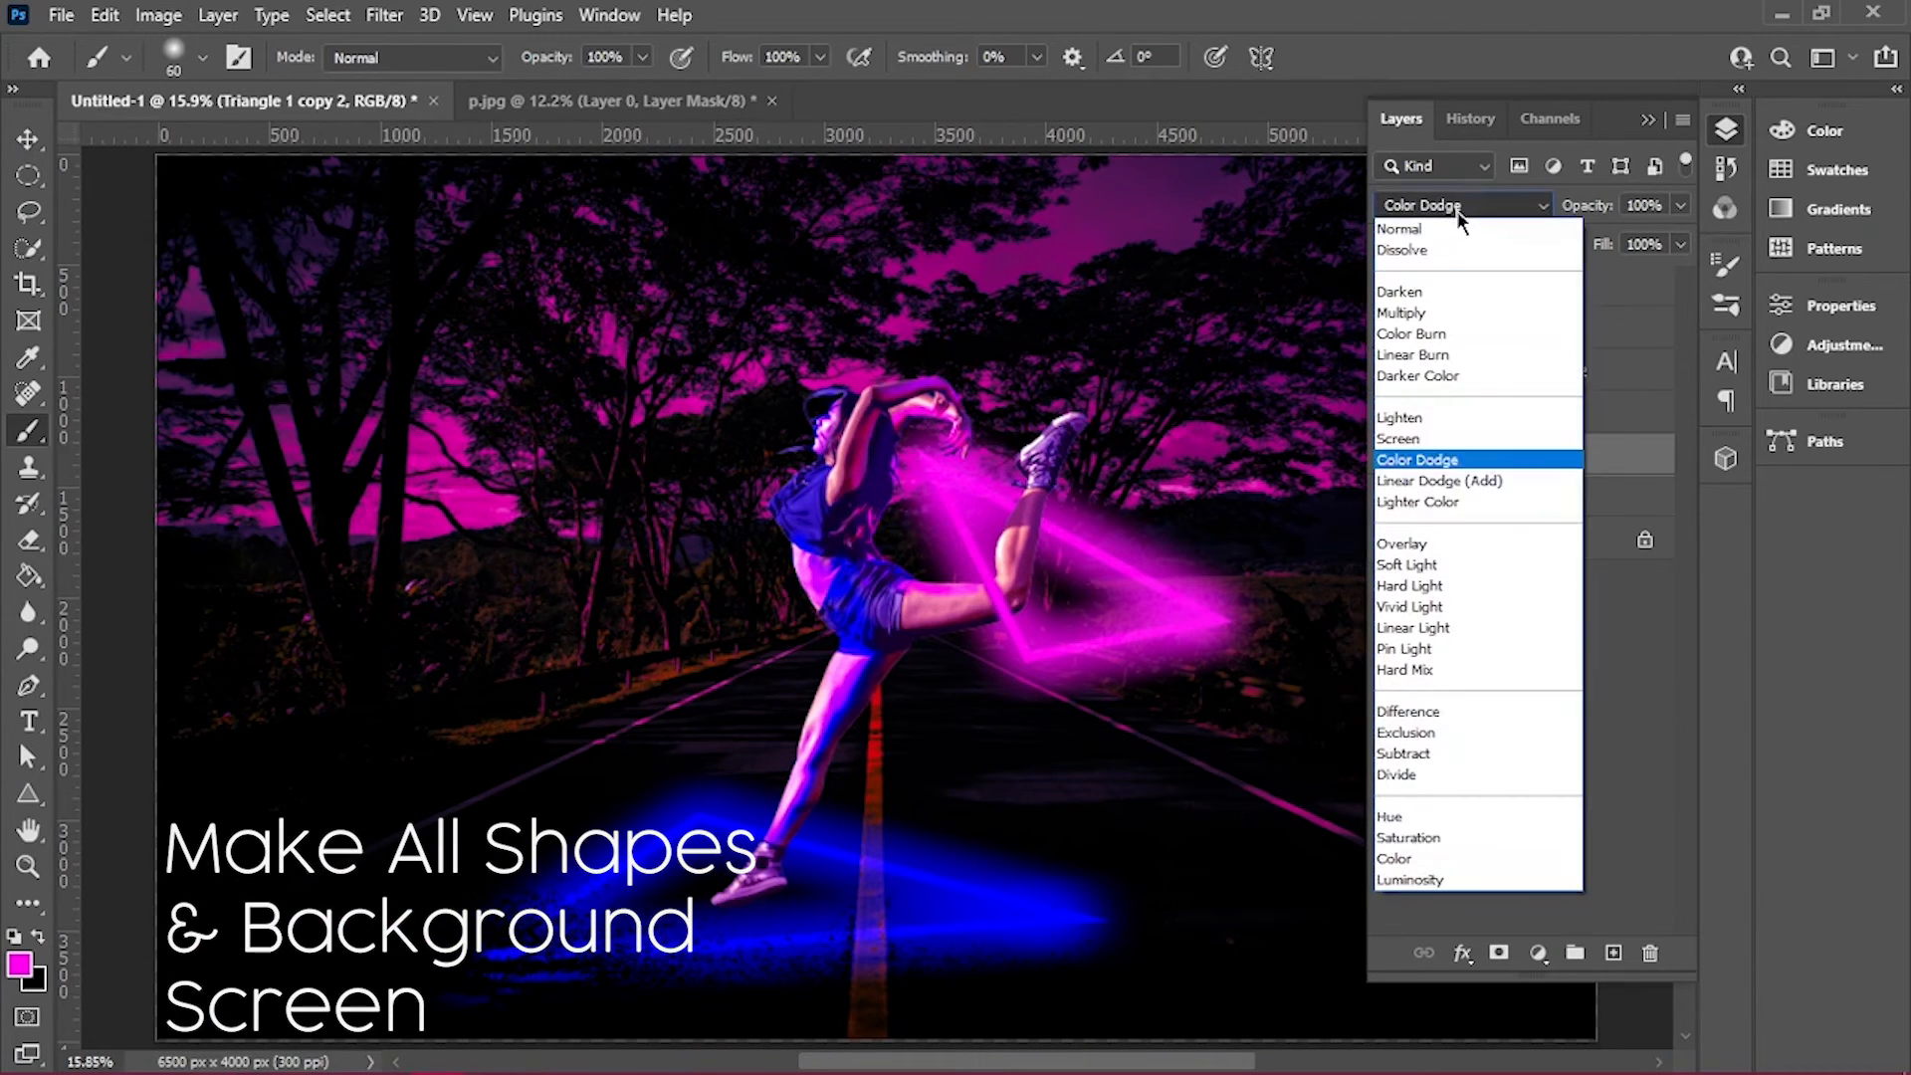
click(1459, 229)
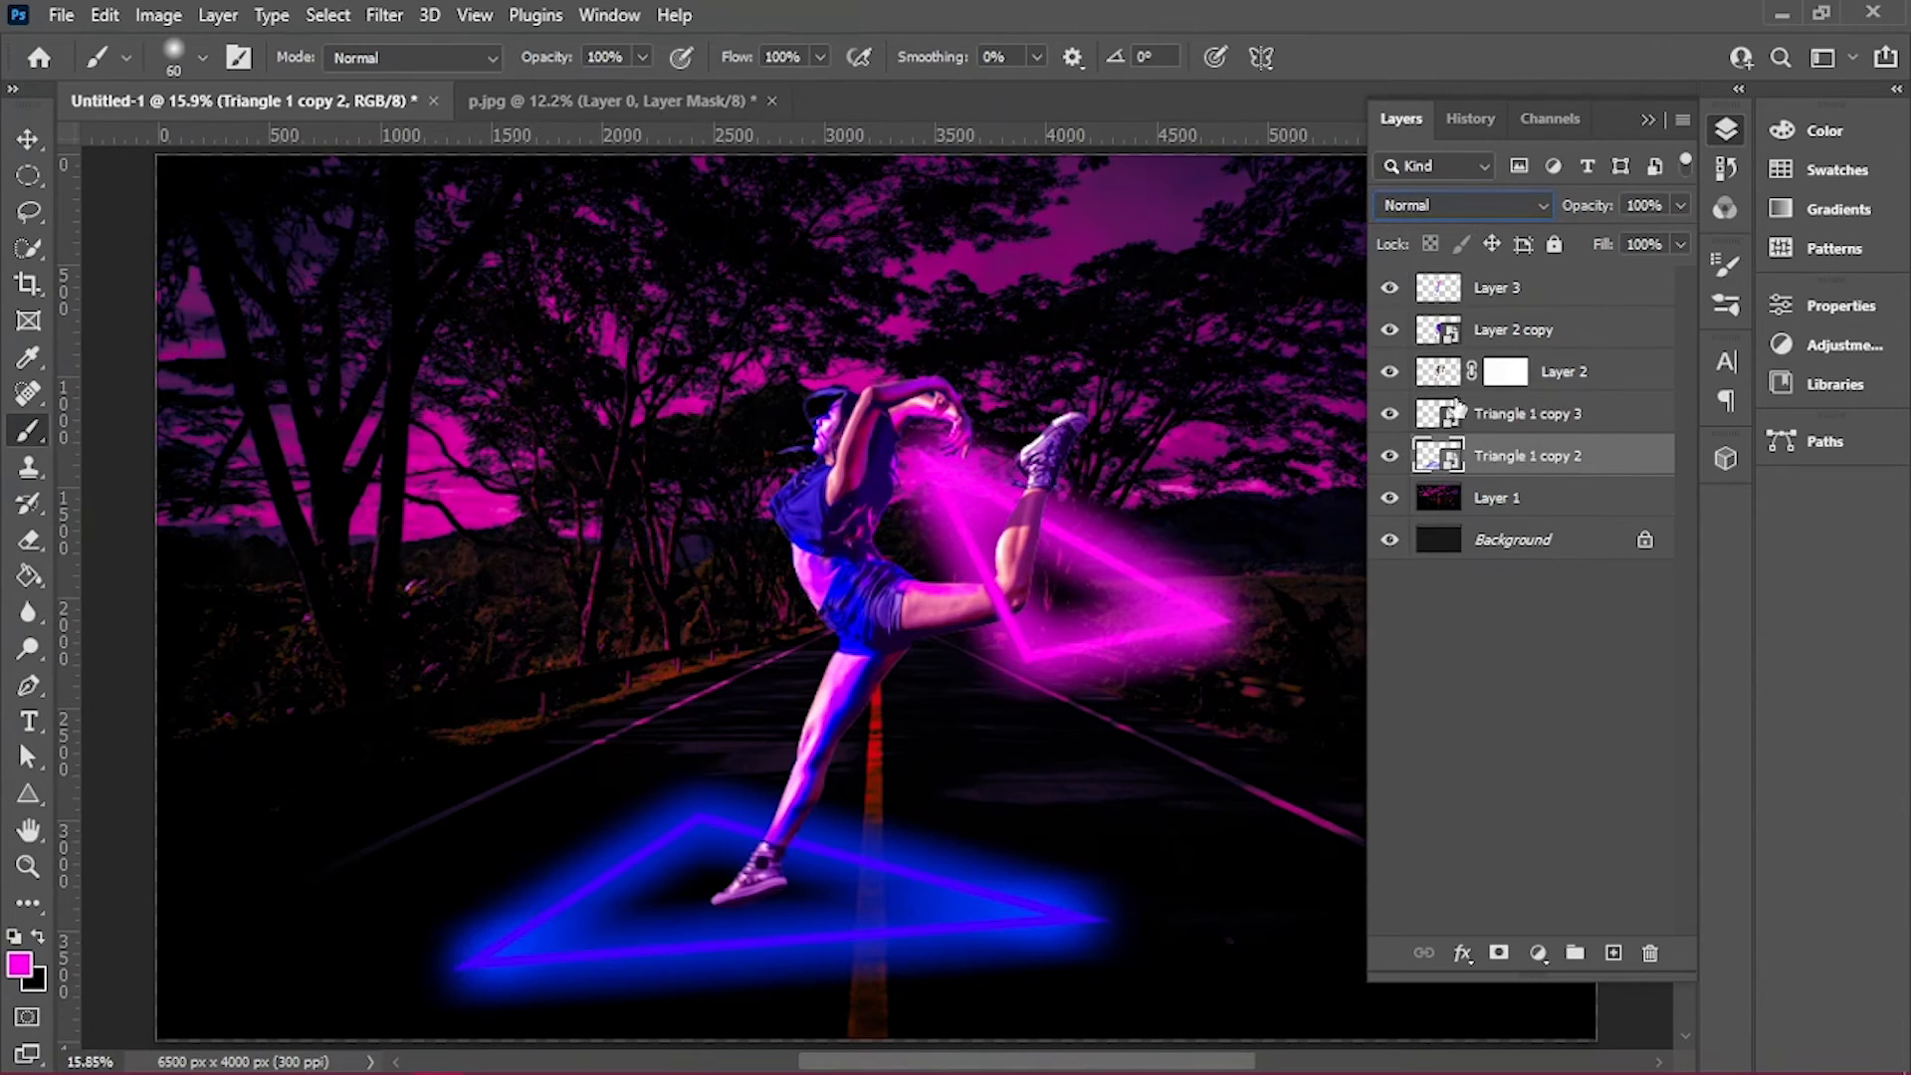
Set the blend mode of the blue triangle layer, Triangle 1 copy 2, to Screen
click(1498, 429)
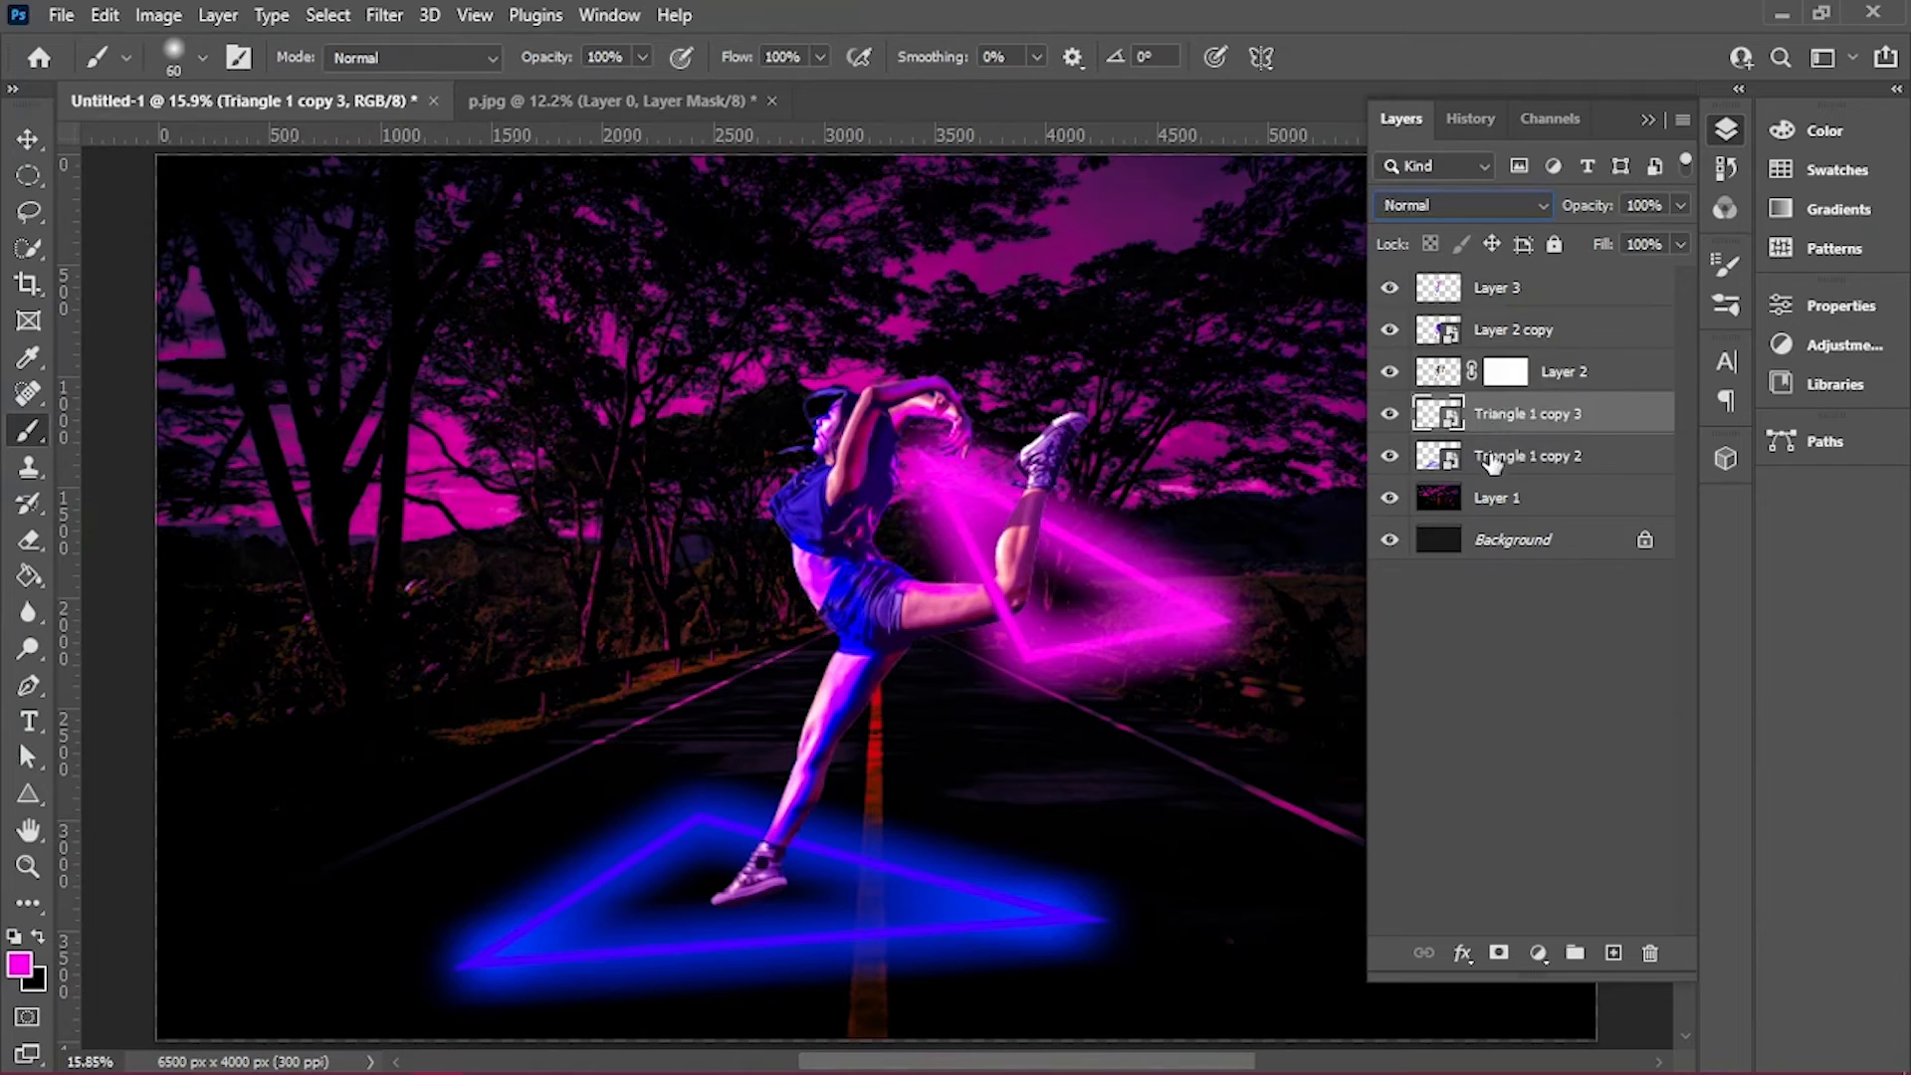
click(1492, 461)
click(1441, 203)
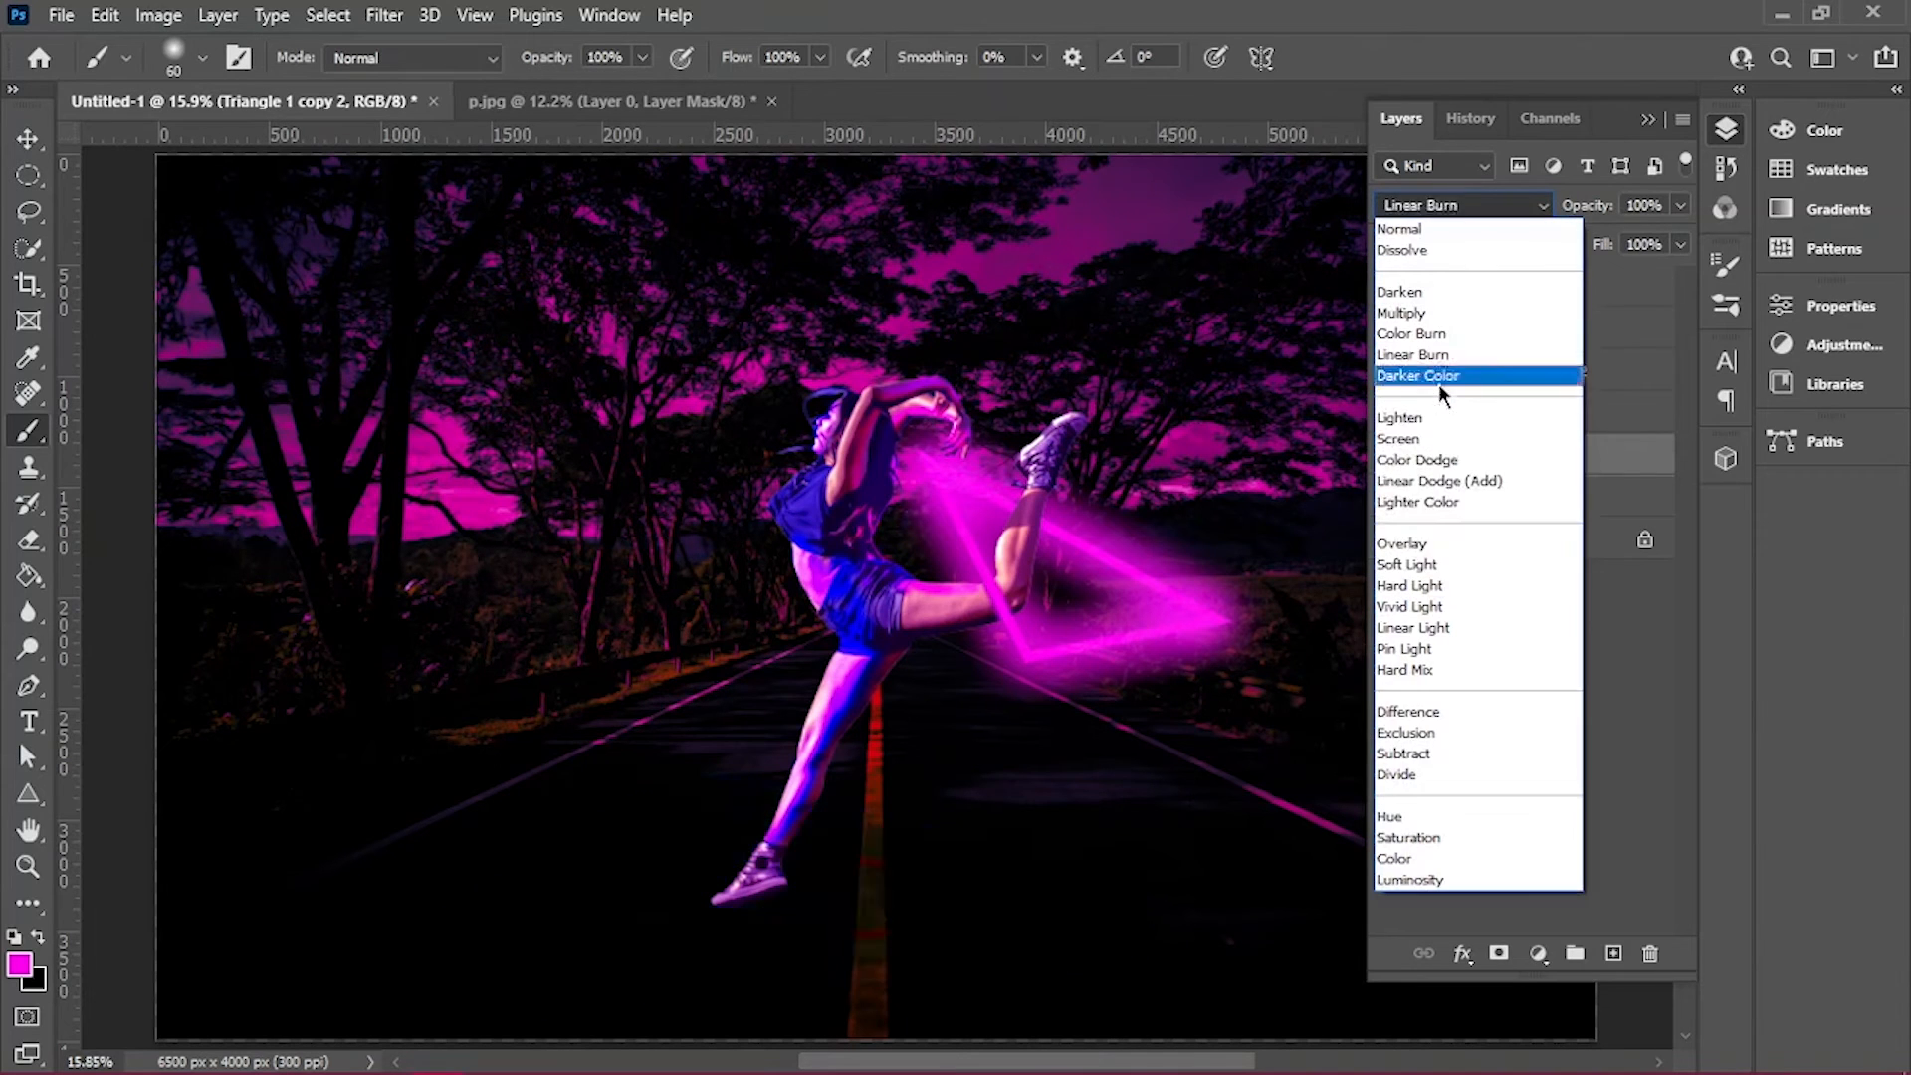
click(1449, 439)
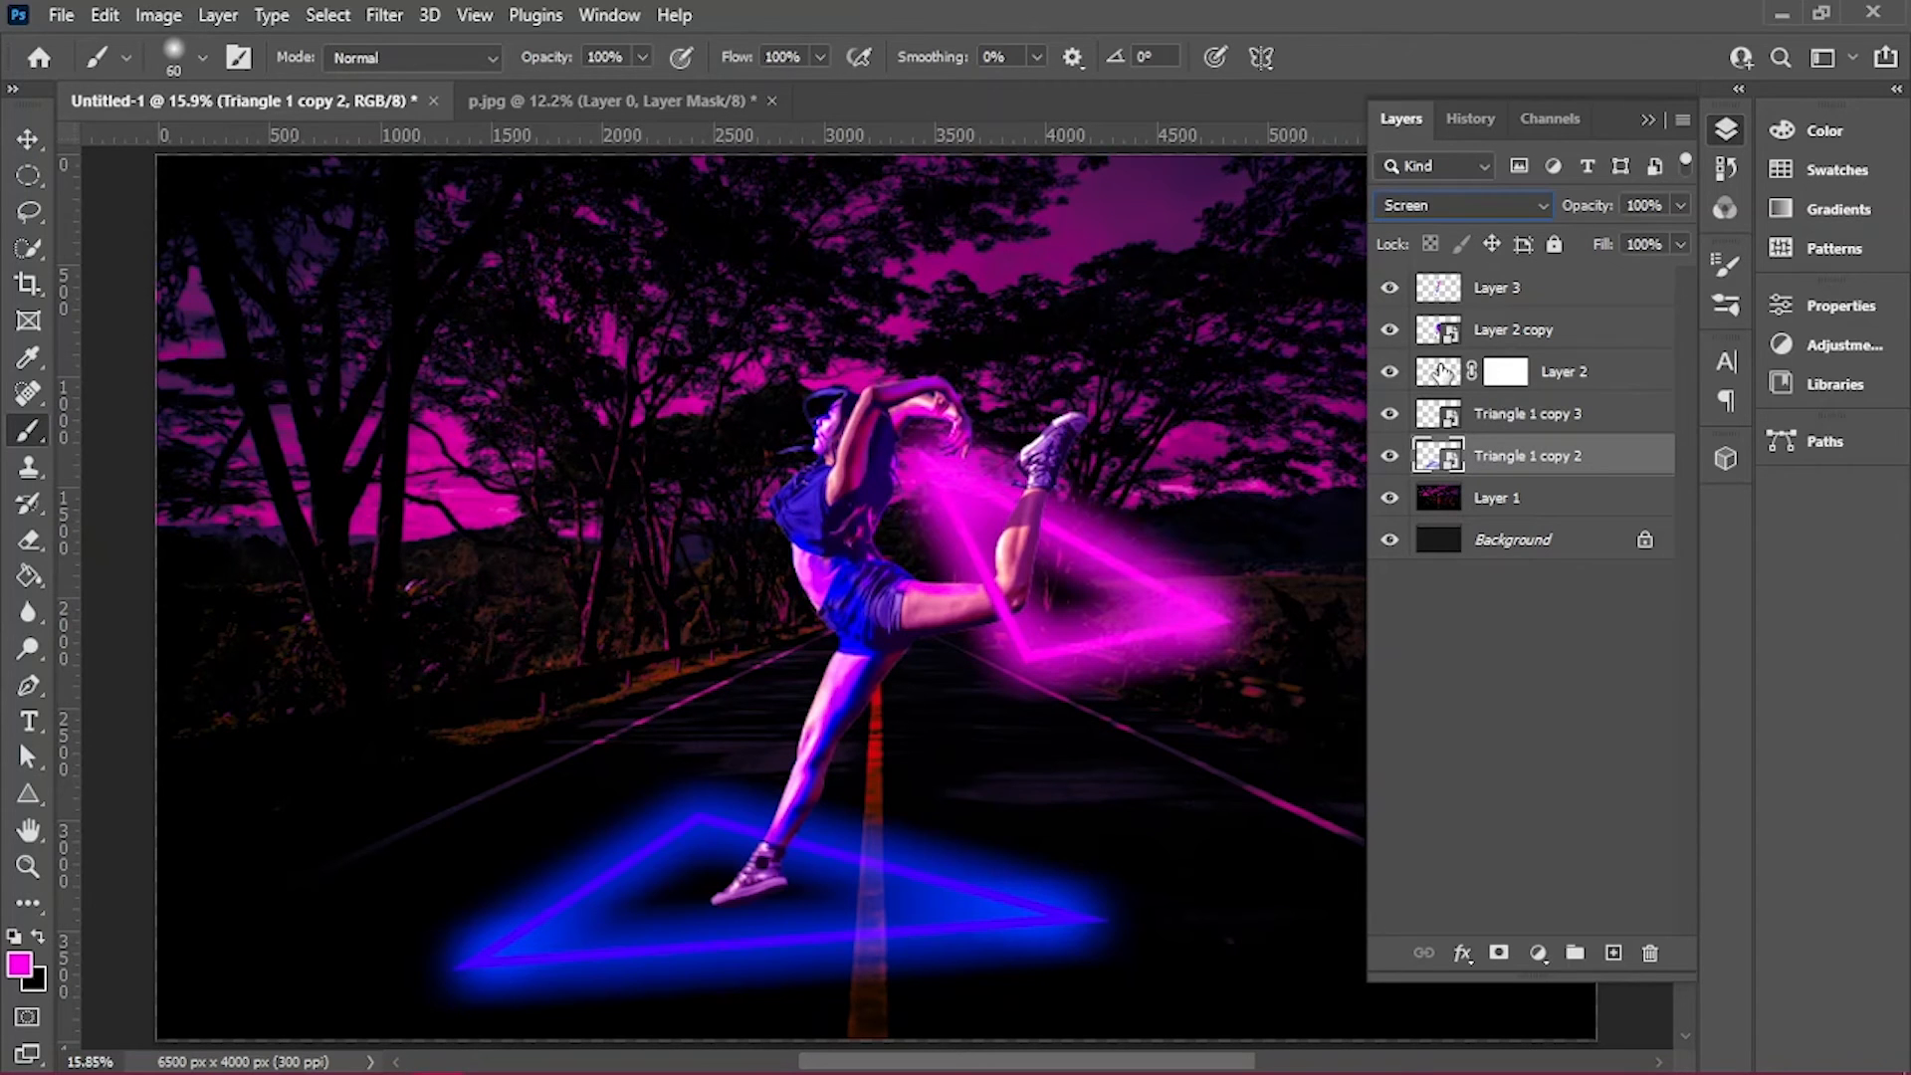
Set the blend mode of the road background layer, Layer 1, to Screen
click(1438, 492)
click(1527, 206)
click(1430, 443)
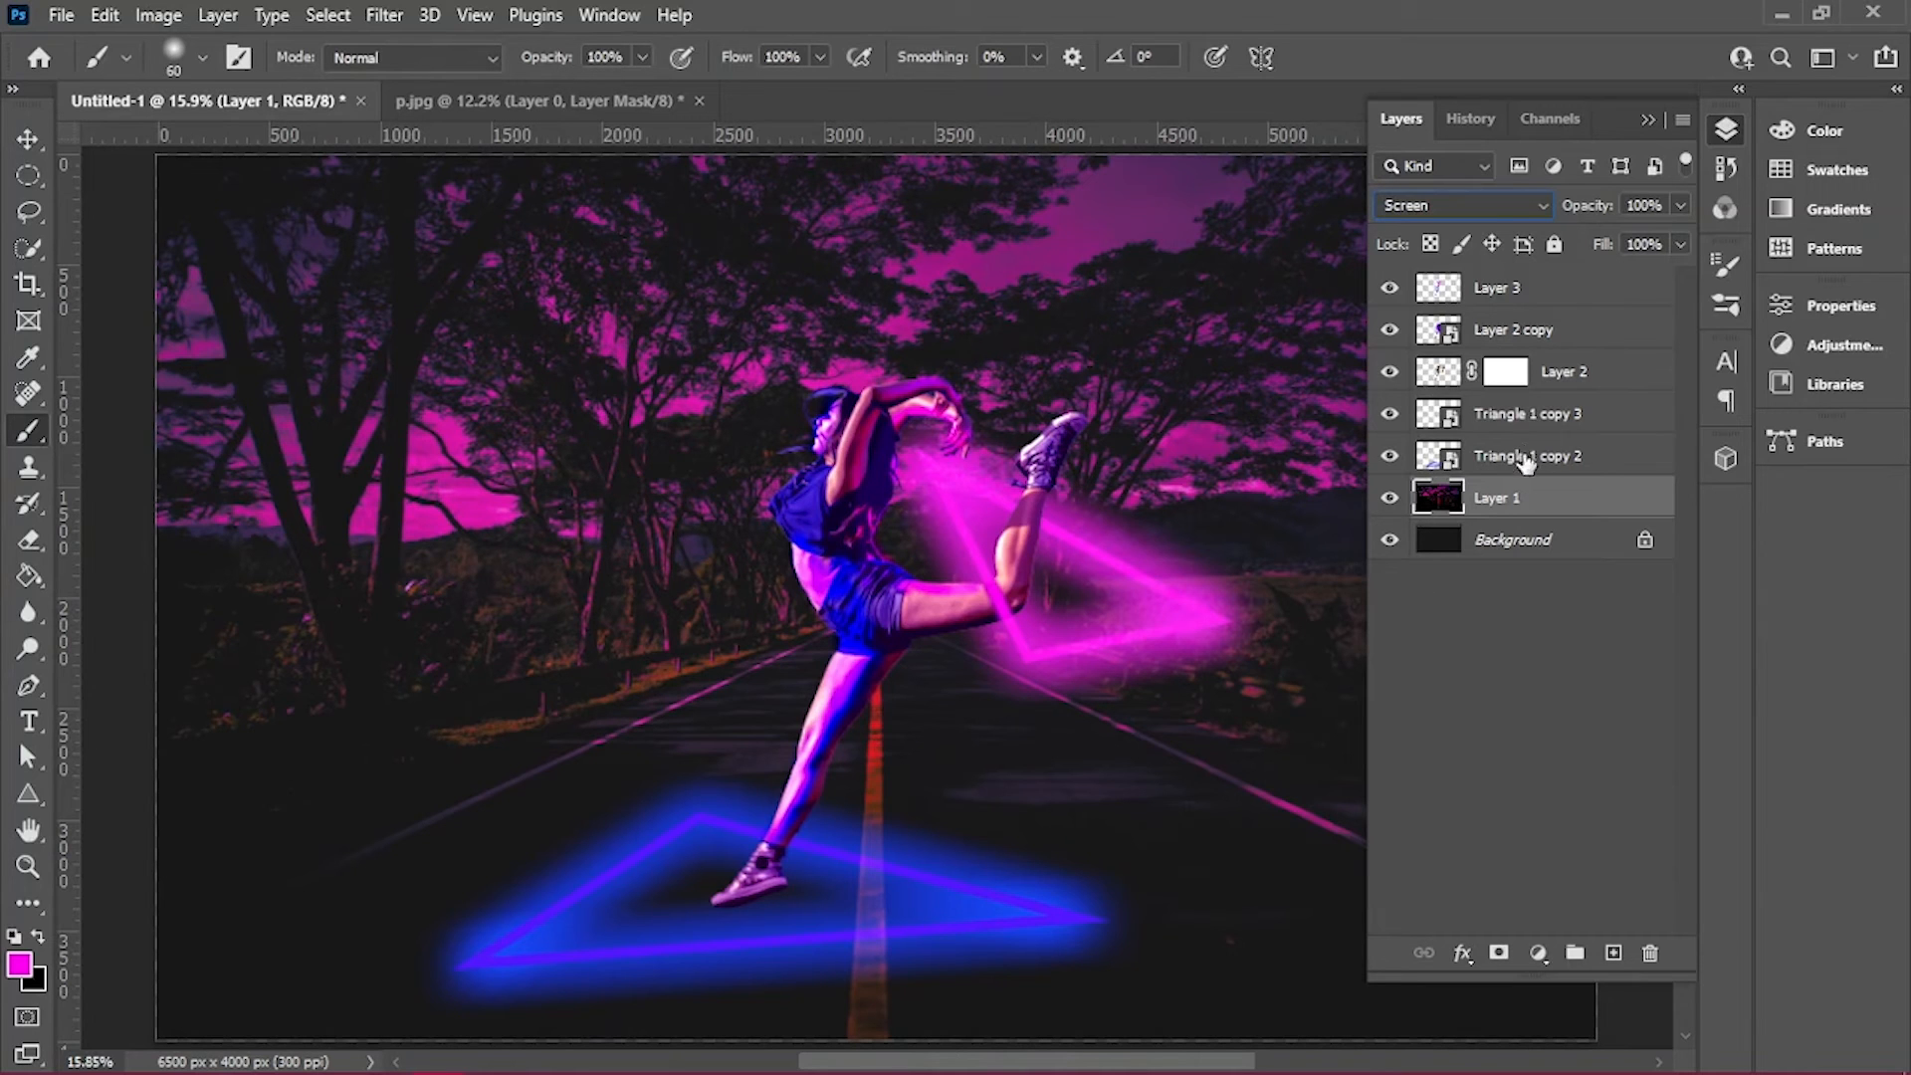
Compare the dancer with Layer 2 copy hidden and shown, and delete Layer 2 copy
click(1438, 371)
click(1392, 330)
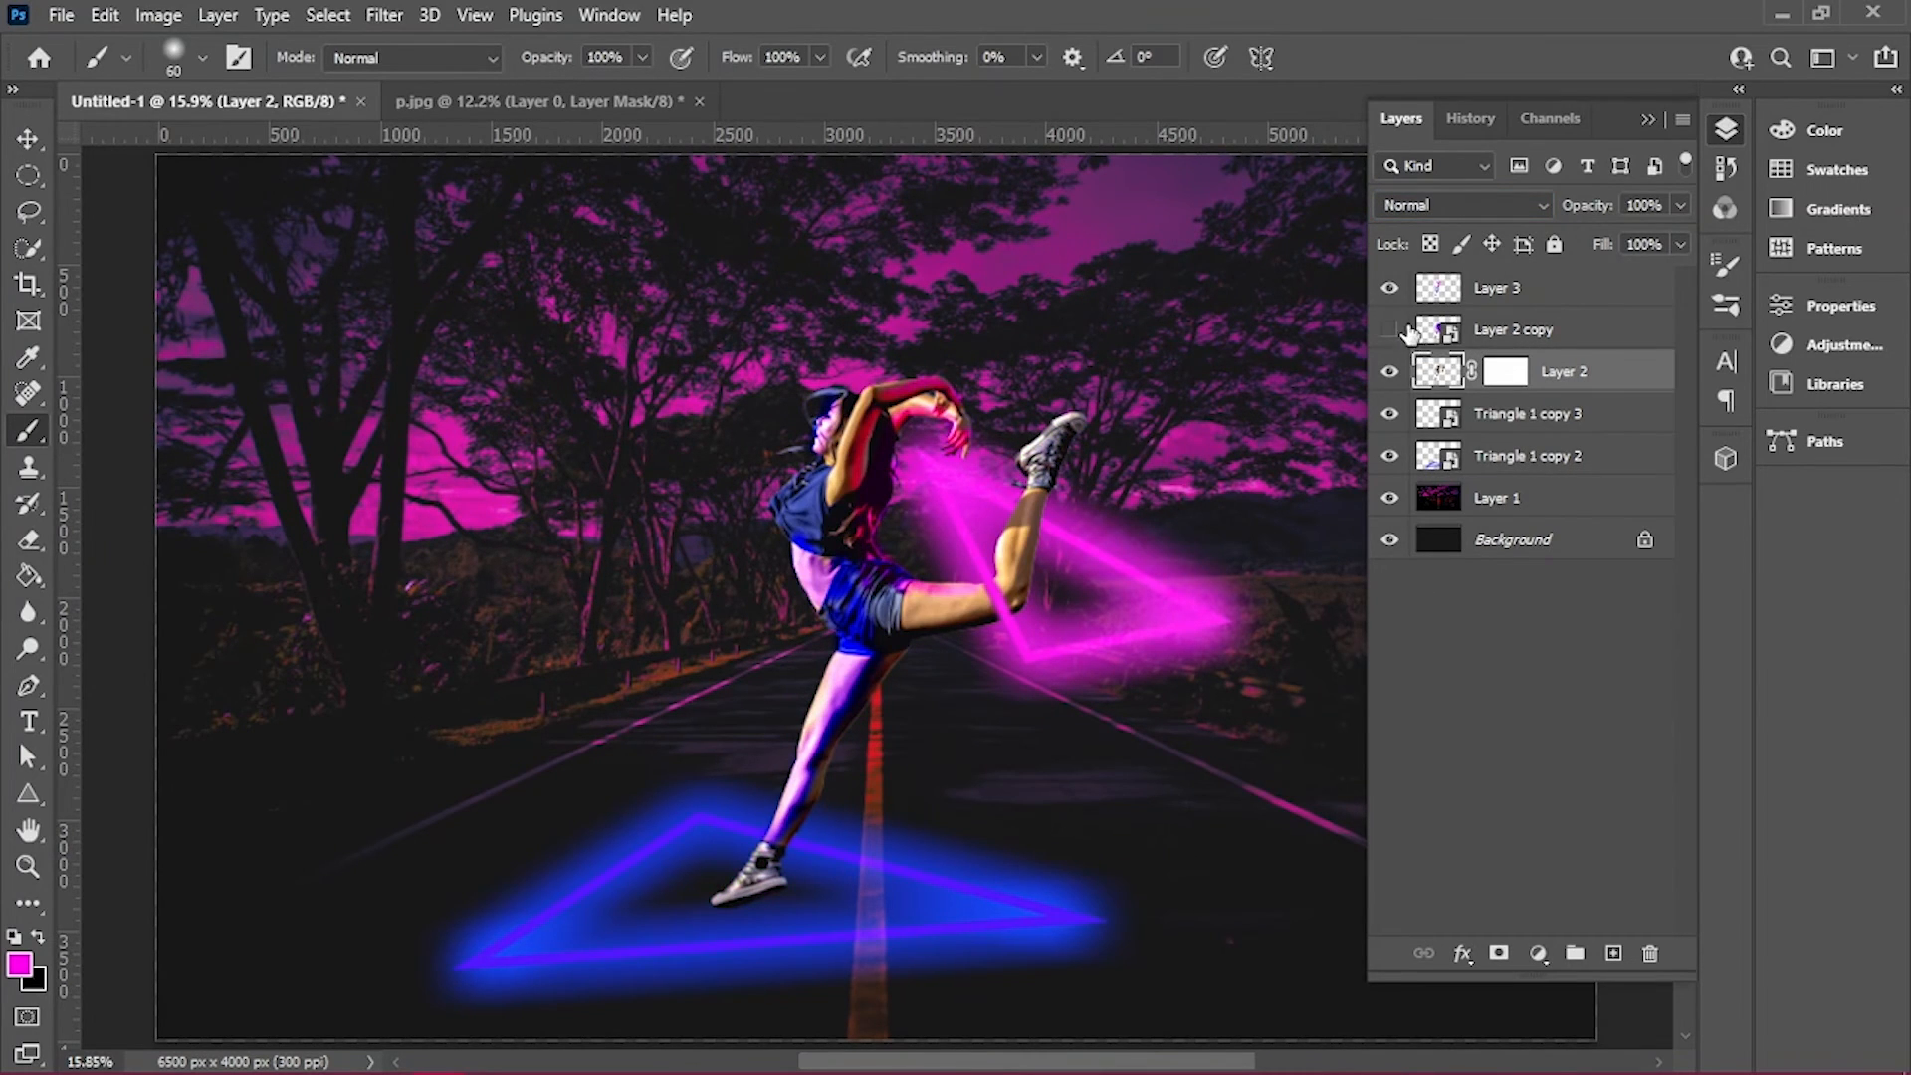
click(1391, 330)
click(1392, 329)
click(1498, 330)
key(Delete)
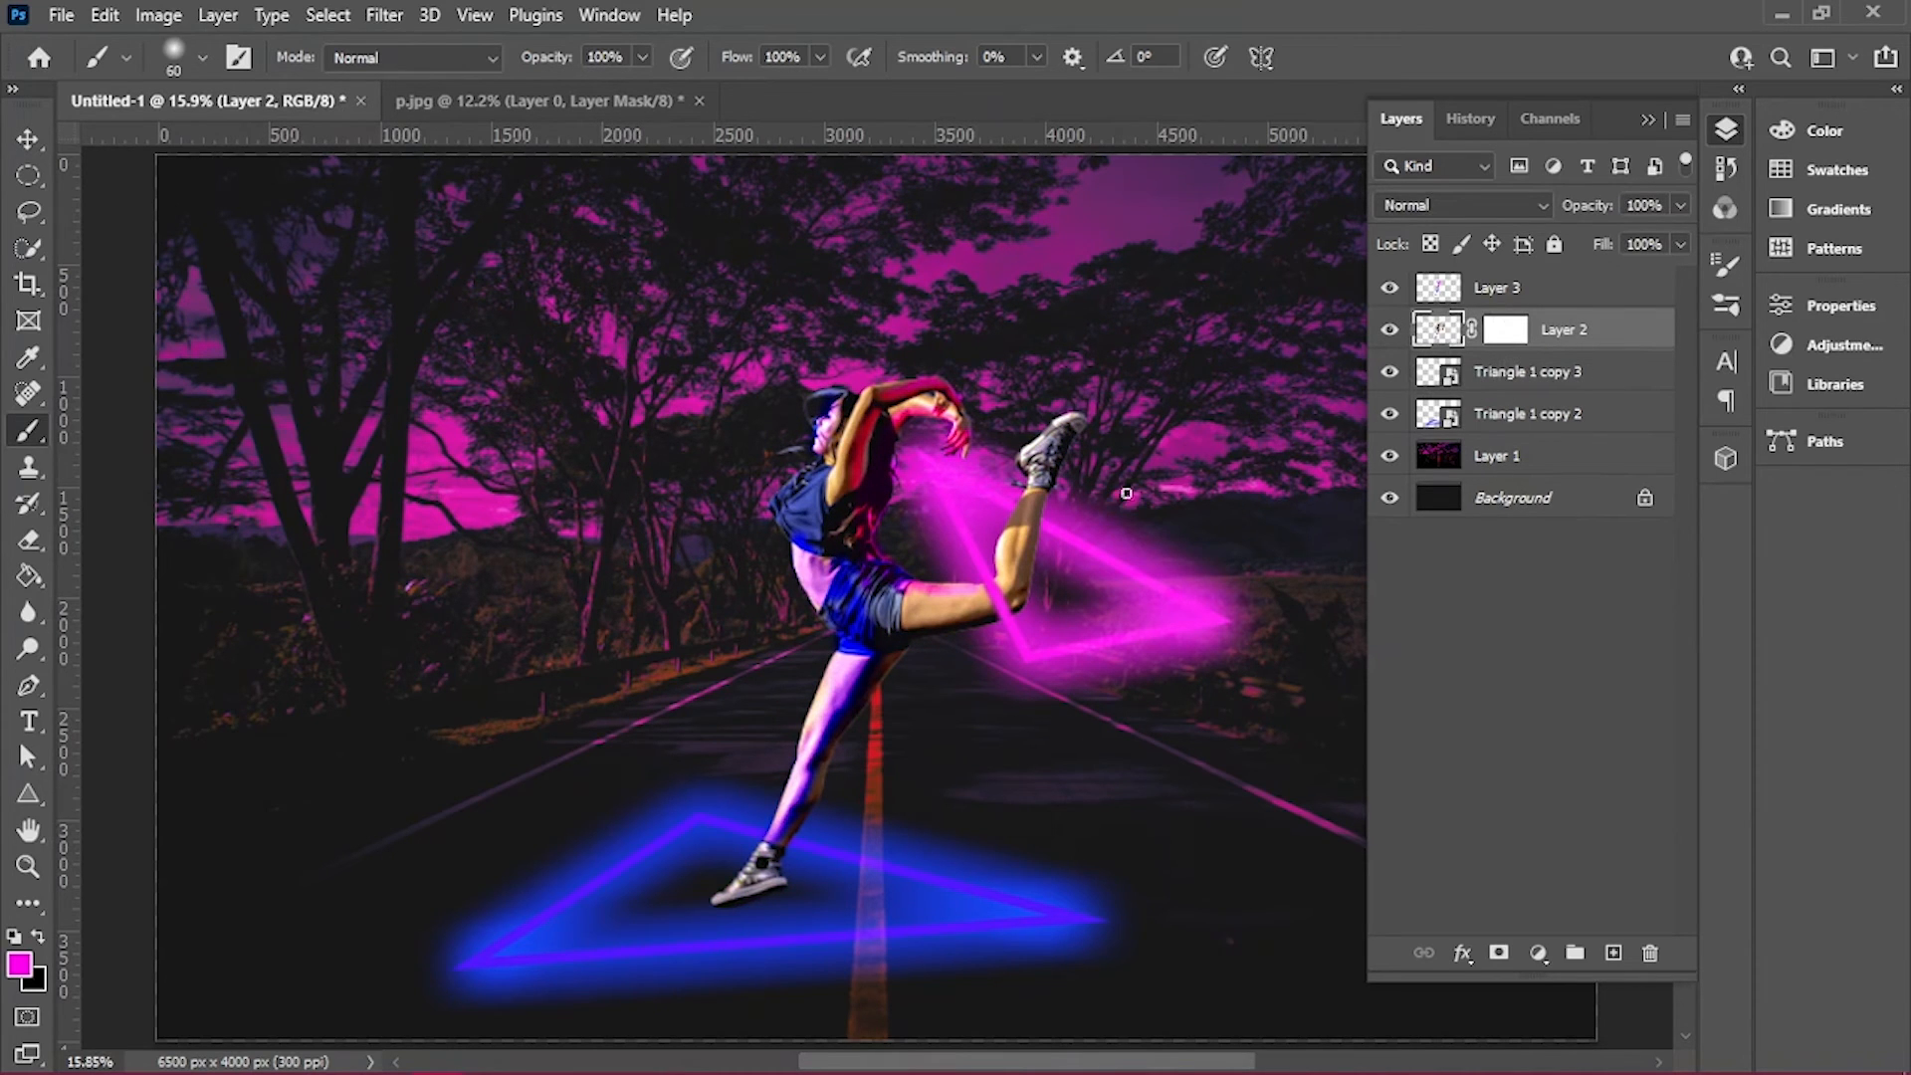
Scale Layer 3, Layer 2 and both triangle layers together to about 111% and move them up on the canvas
click(1496, 289)
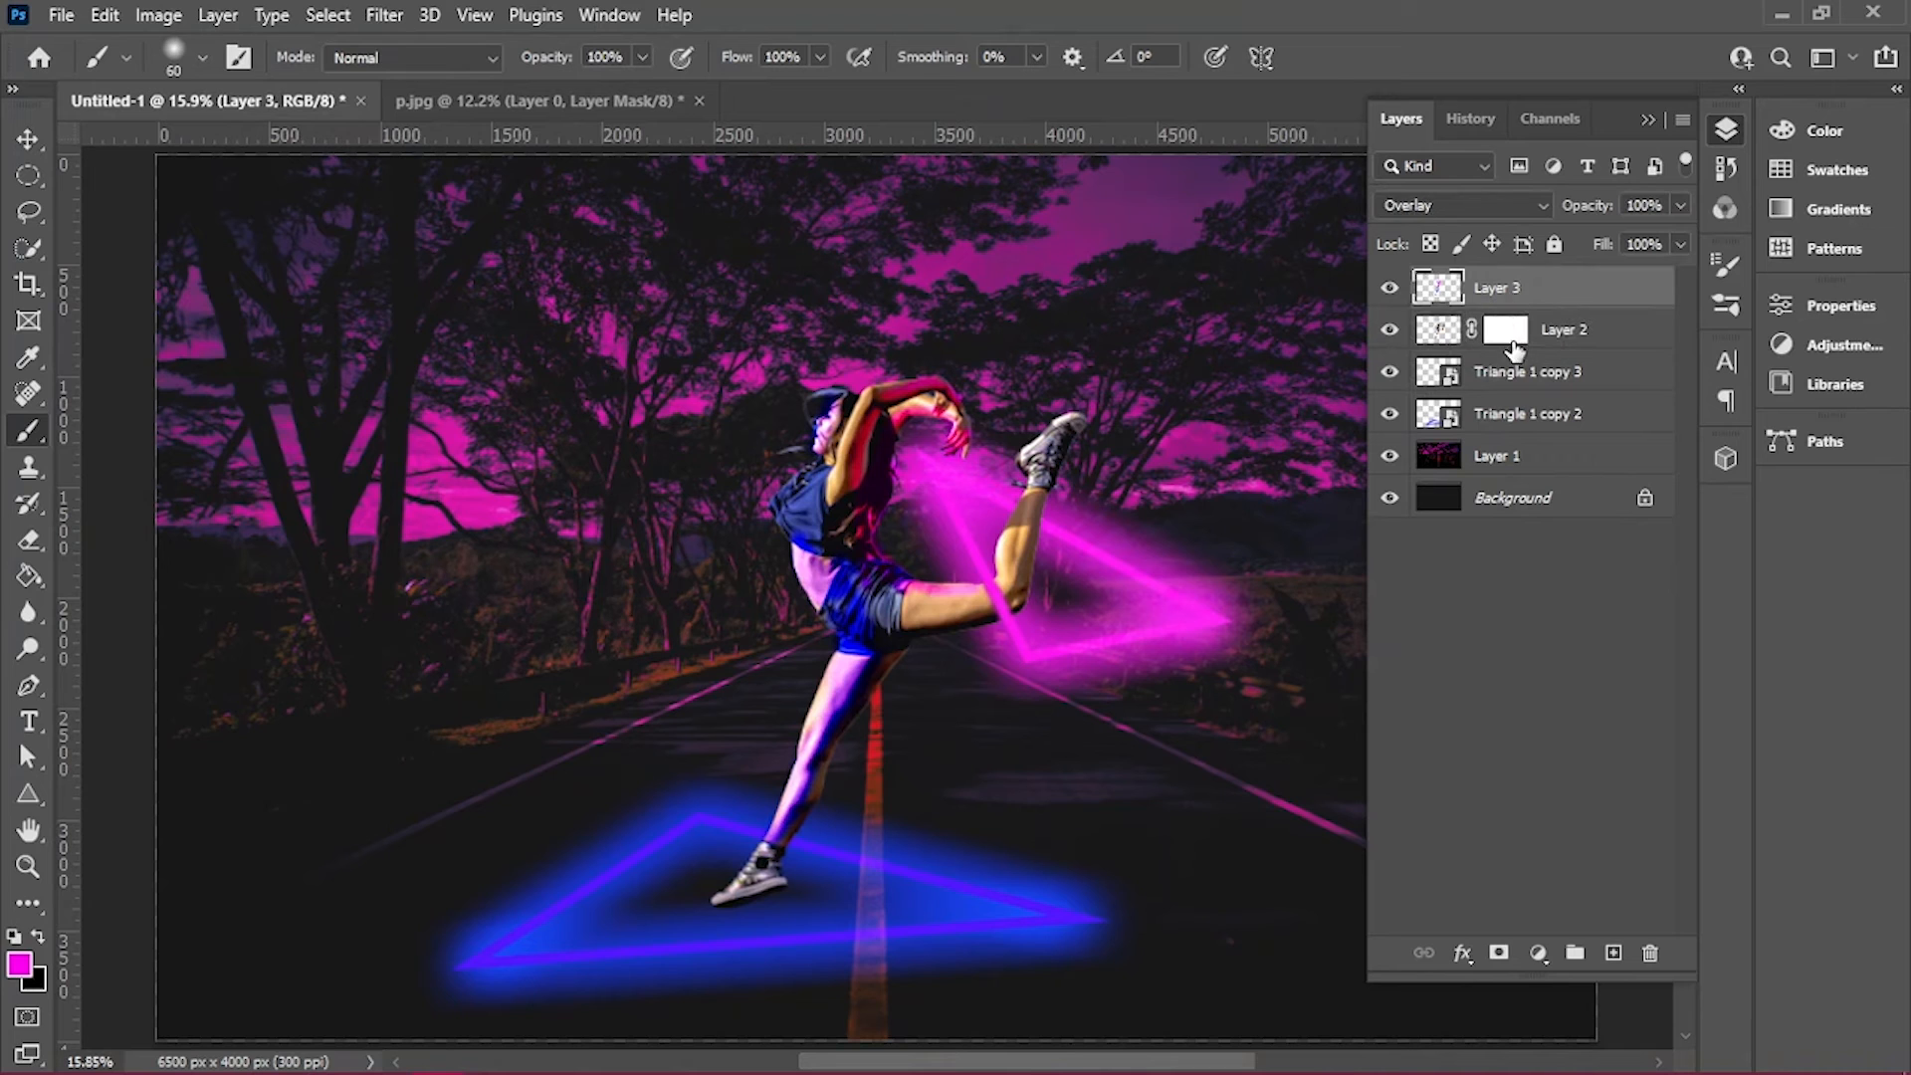
shift+click(1523, 413)
key(ctrl+t)
drag(1274, 356, 1317, 330)
drag(1048, 503, 1065, 428)
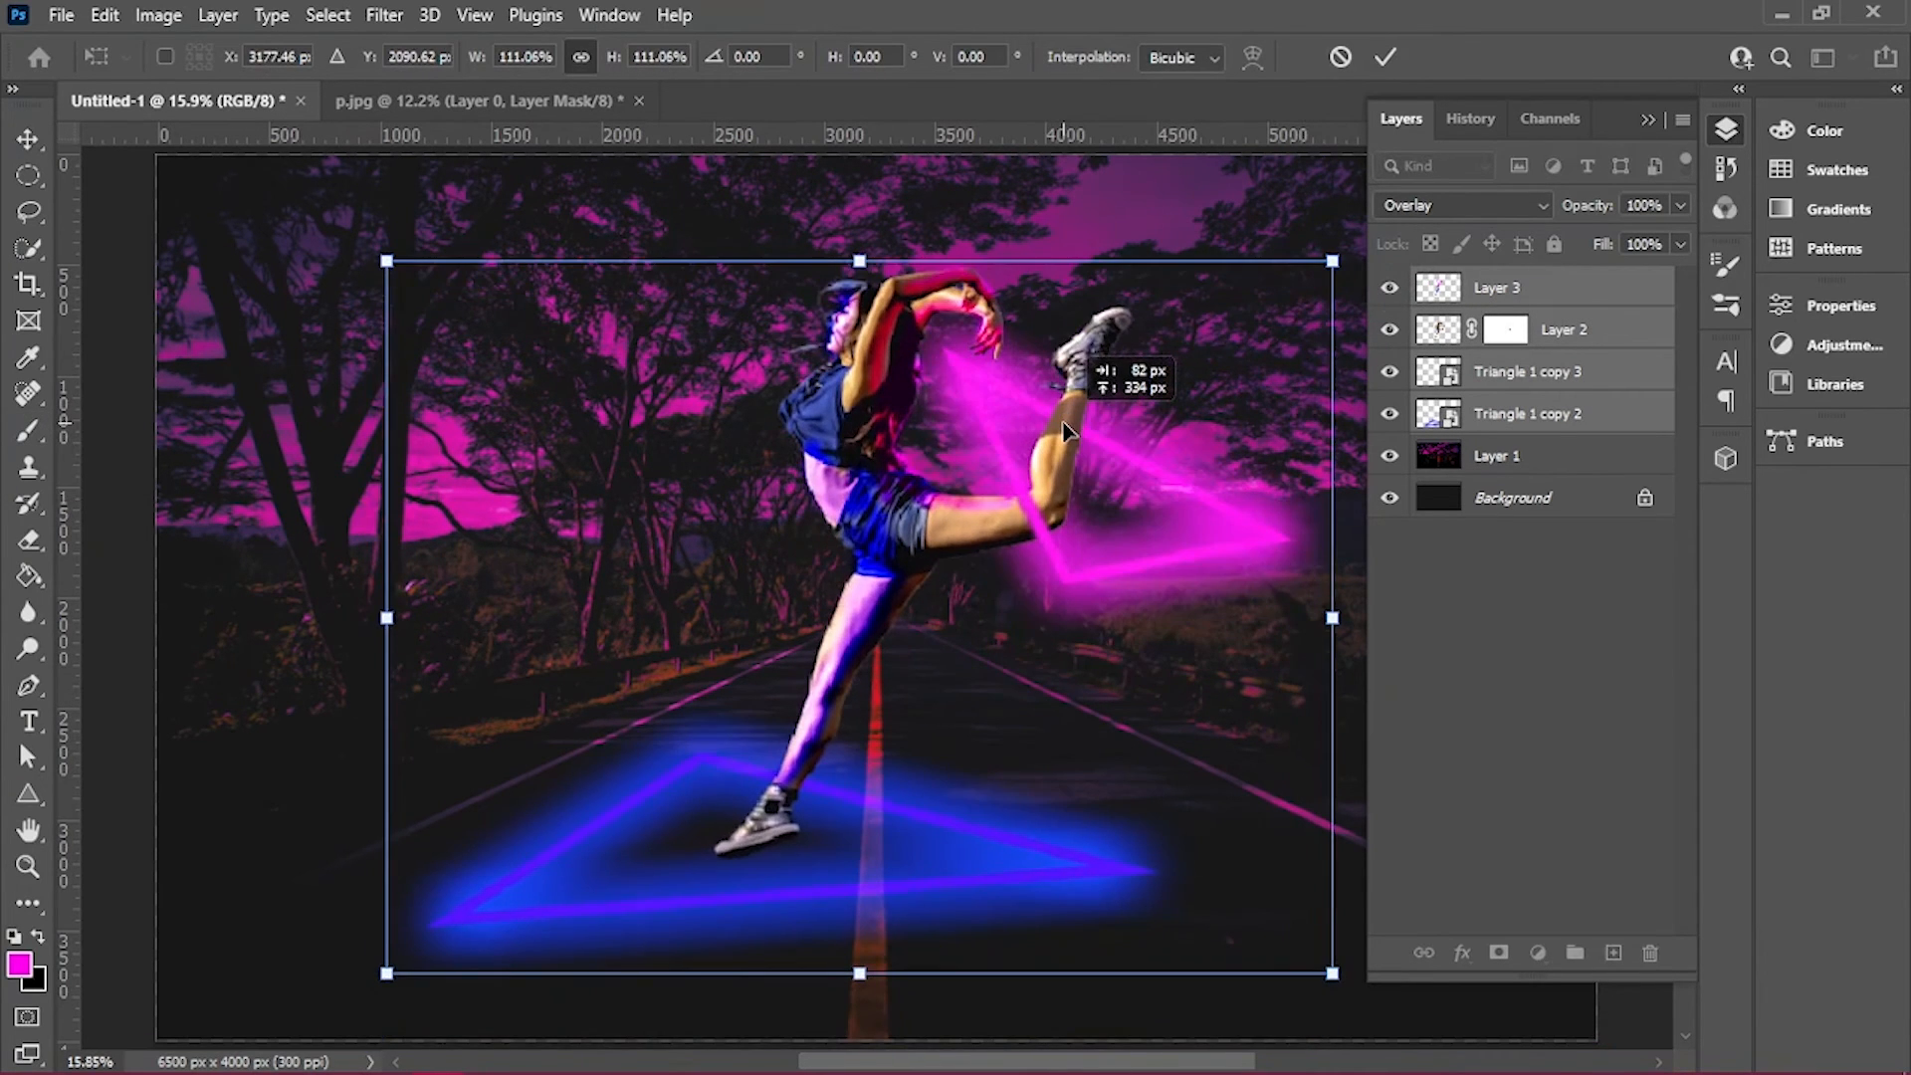
click(1385, 62)
scroll(1105, 575, down, 1)
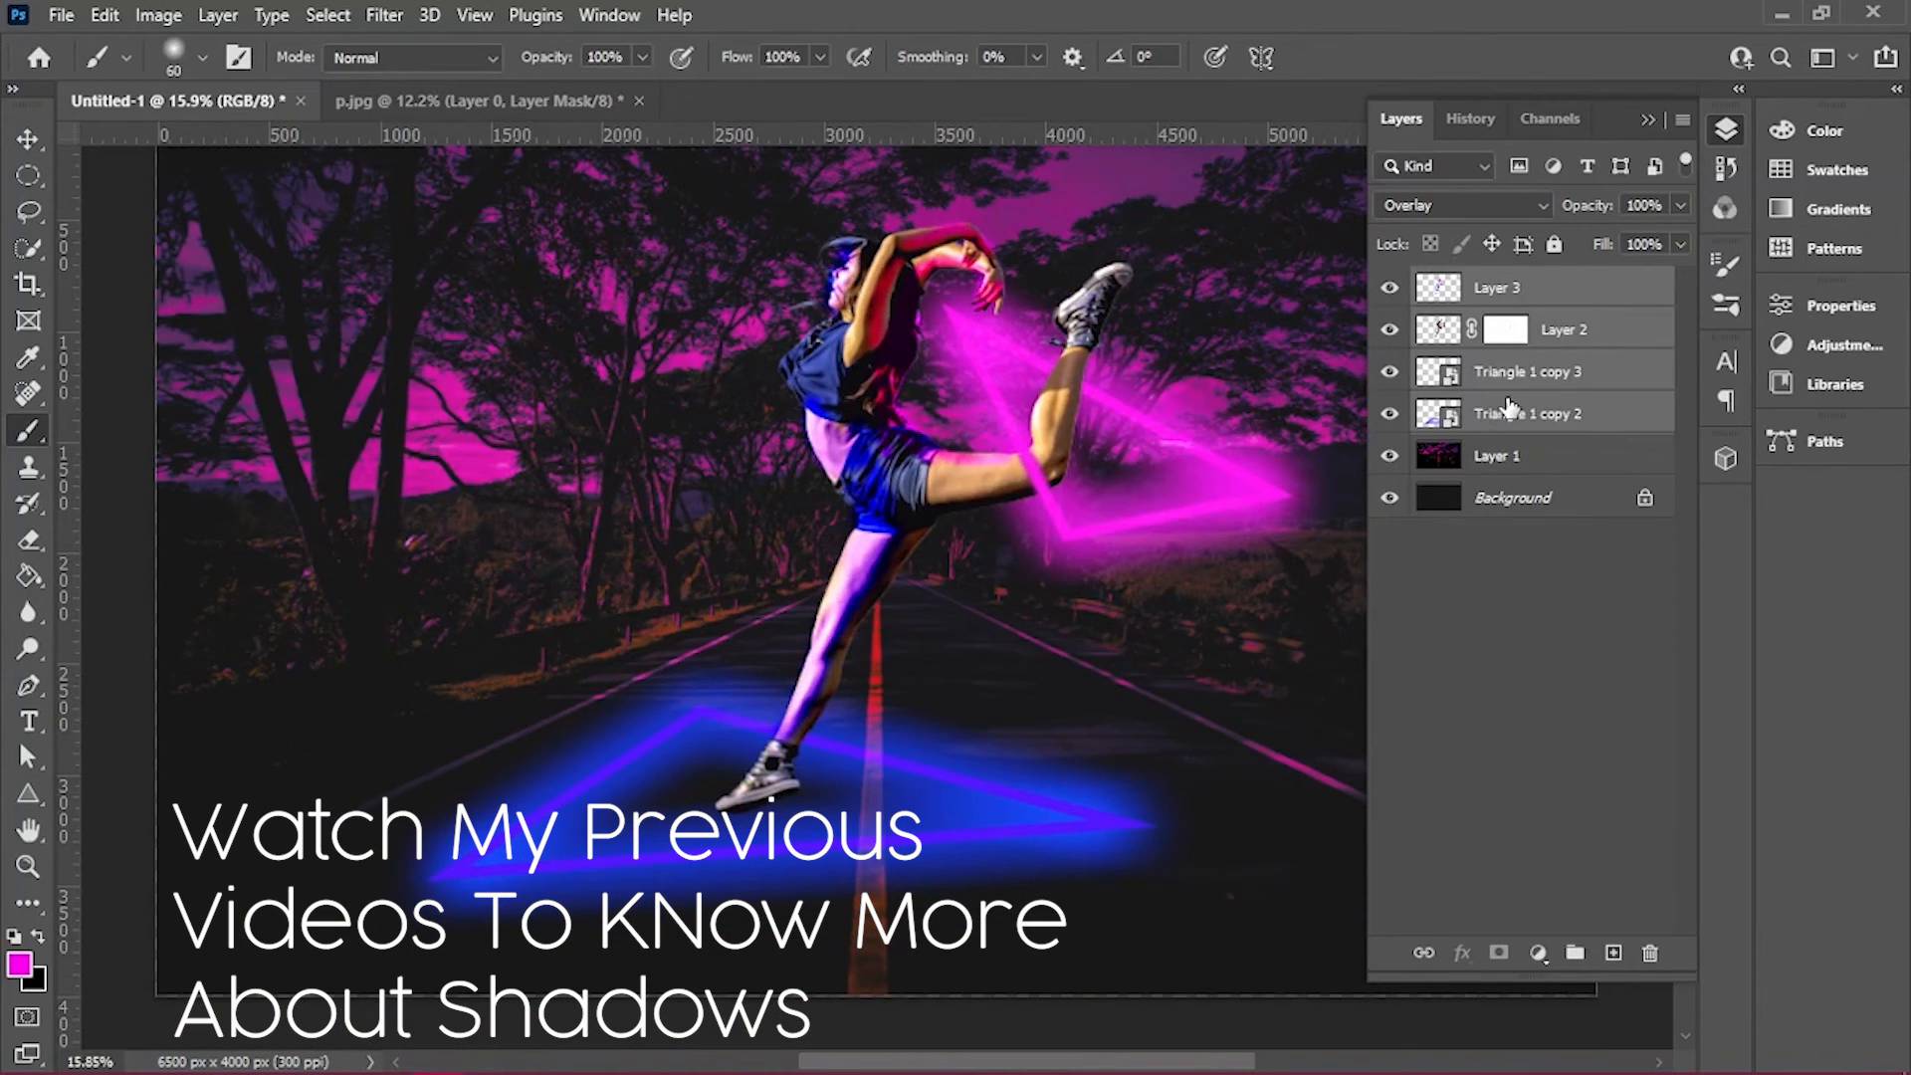
Duplicate the four dancer and triangle layers, group the copies, and place the group directly above Layer 1
key(ctrl+j)
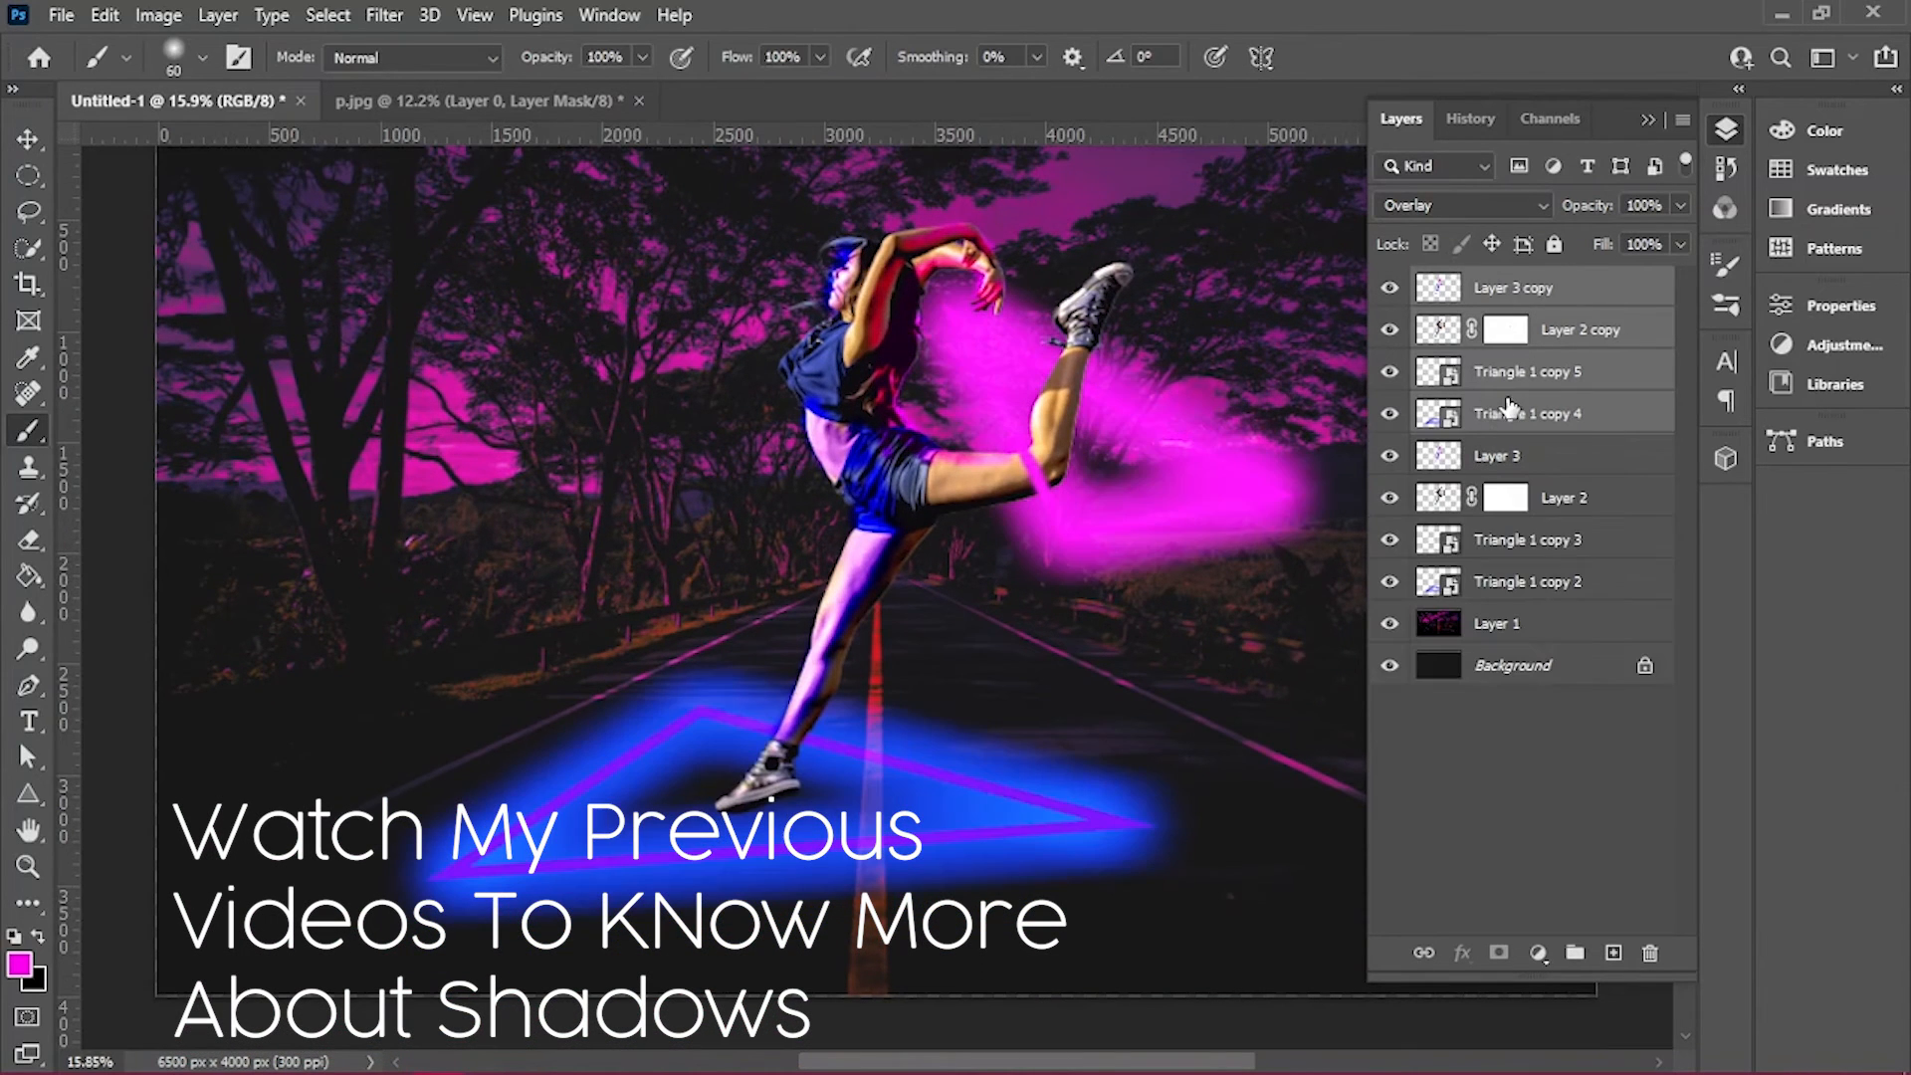
click(1575, 952)
drag(1553, 410, 1559, 476)
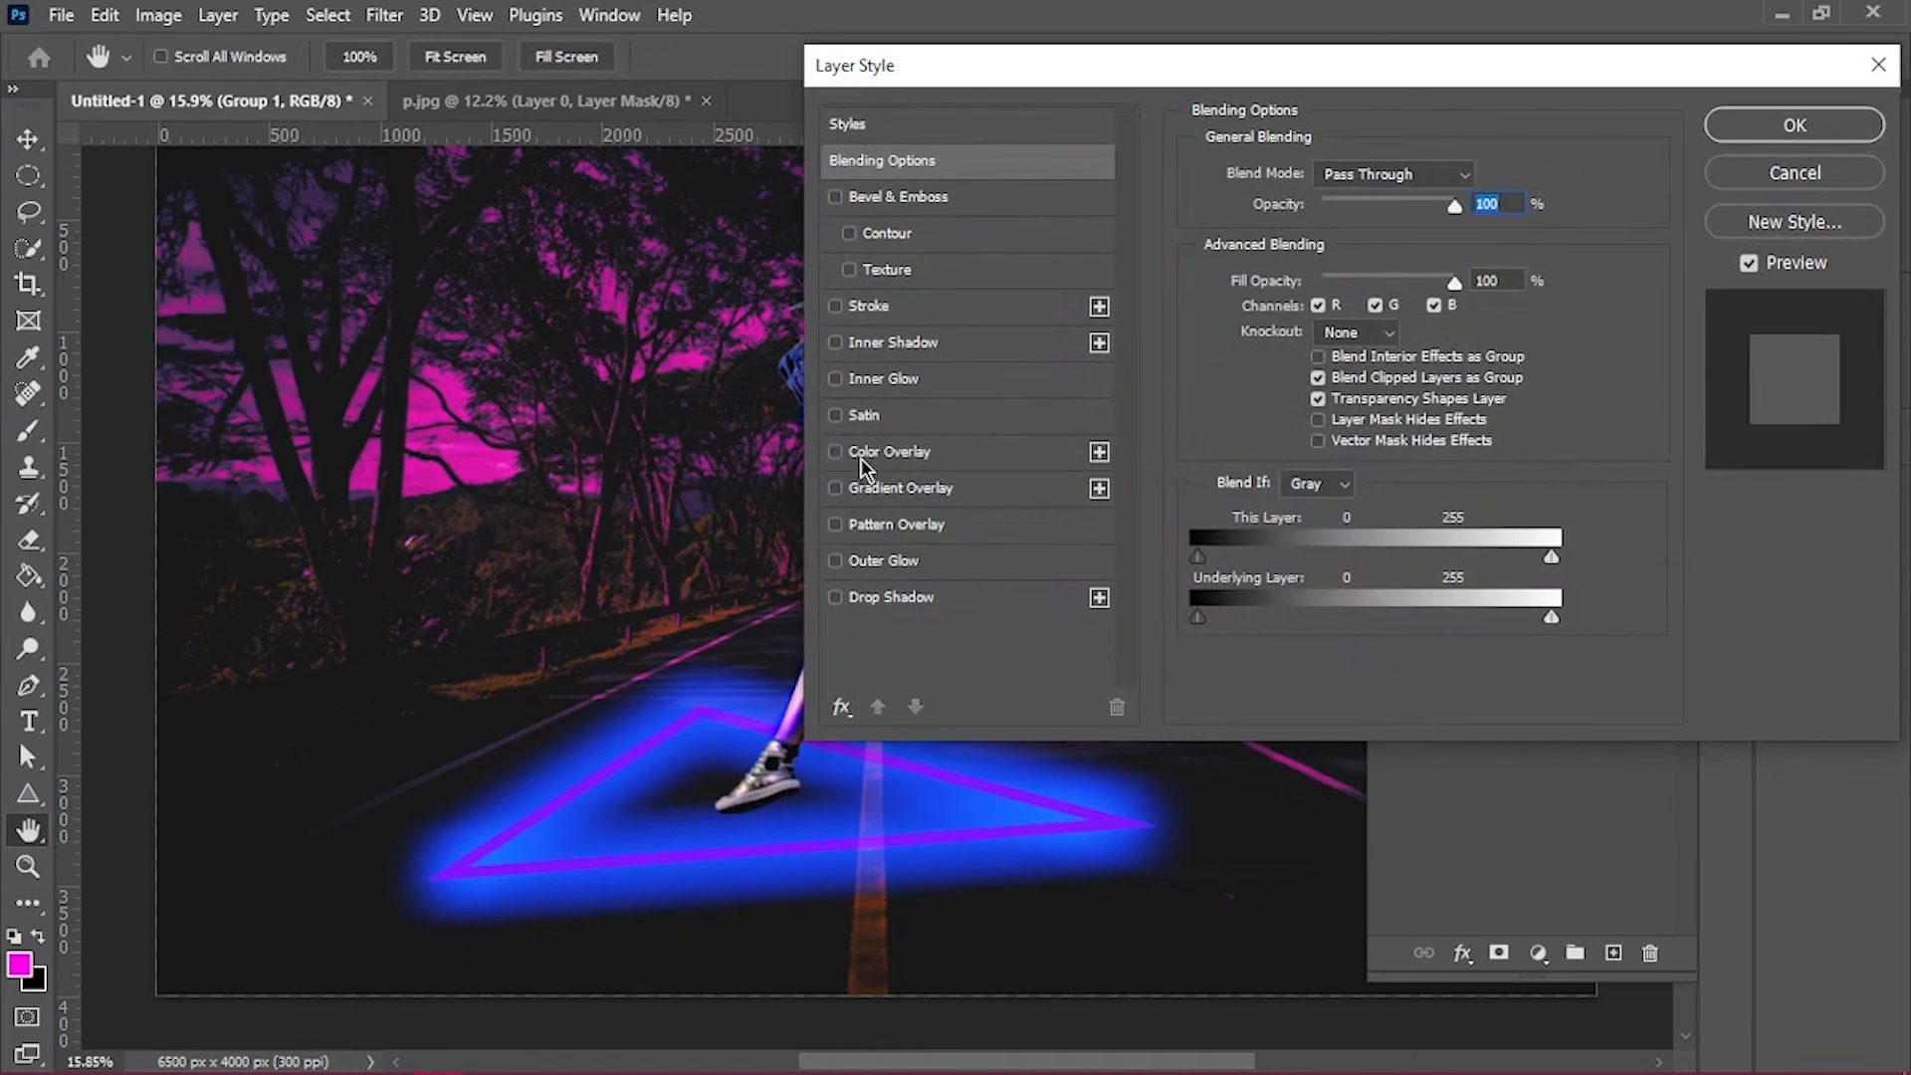
Apply a black (000000) Color Overlay to Group 1 with Normal blend mode and 60% opacity
click(863, 468)
click(1480, 177)
click(1004, 976)
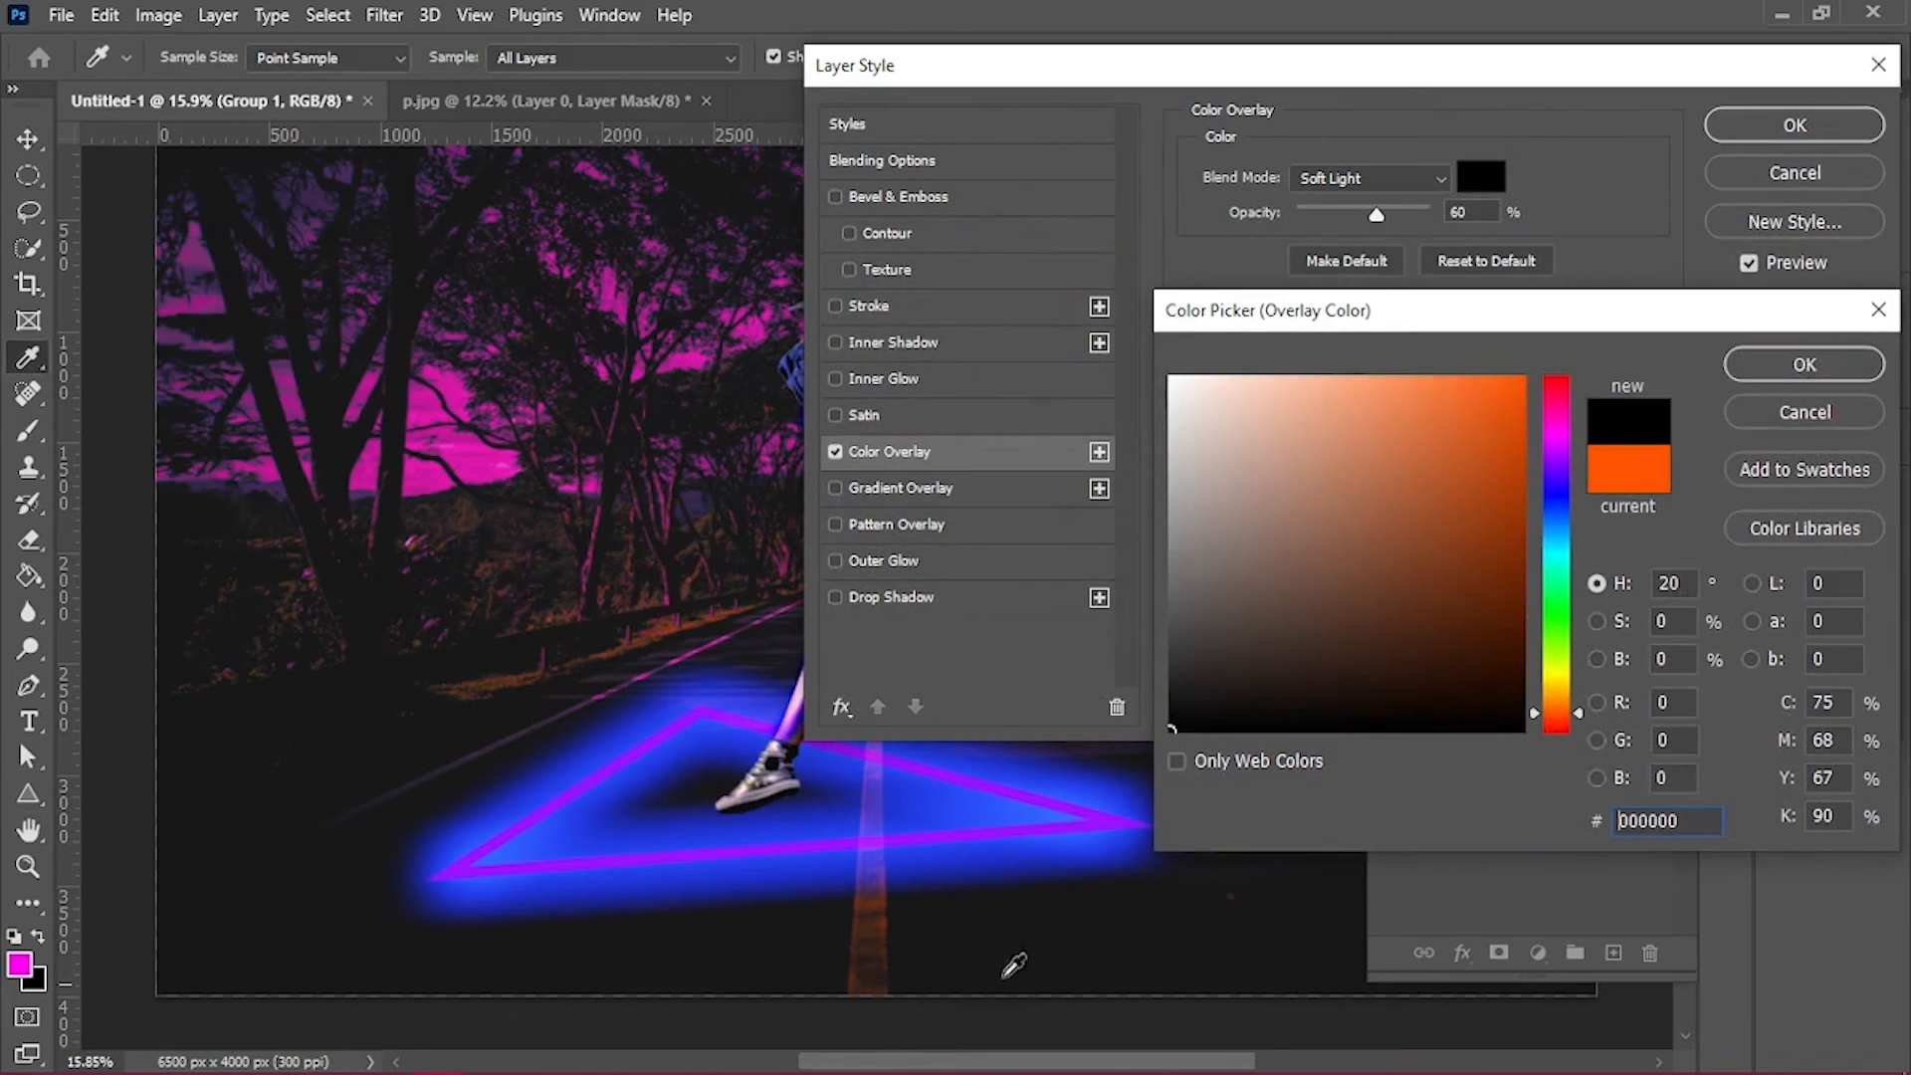
click(1805, 365)
click(1394, 177)
click(1324, 199)
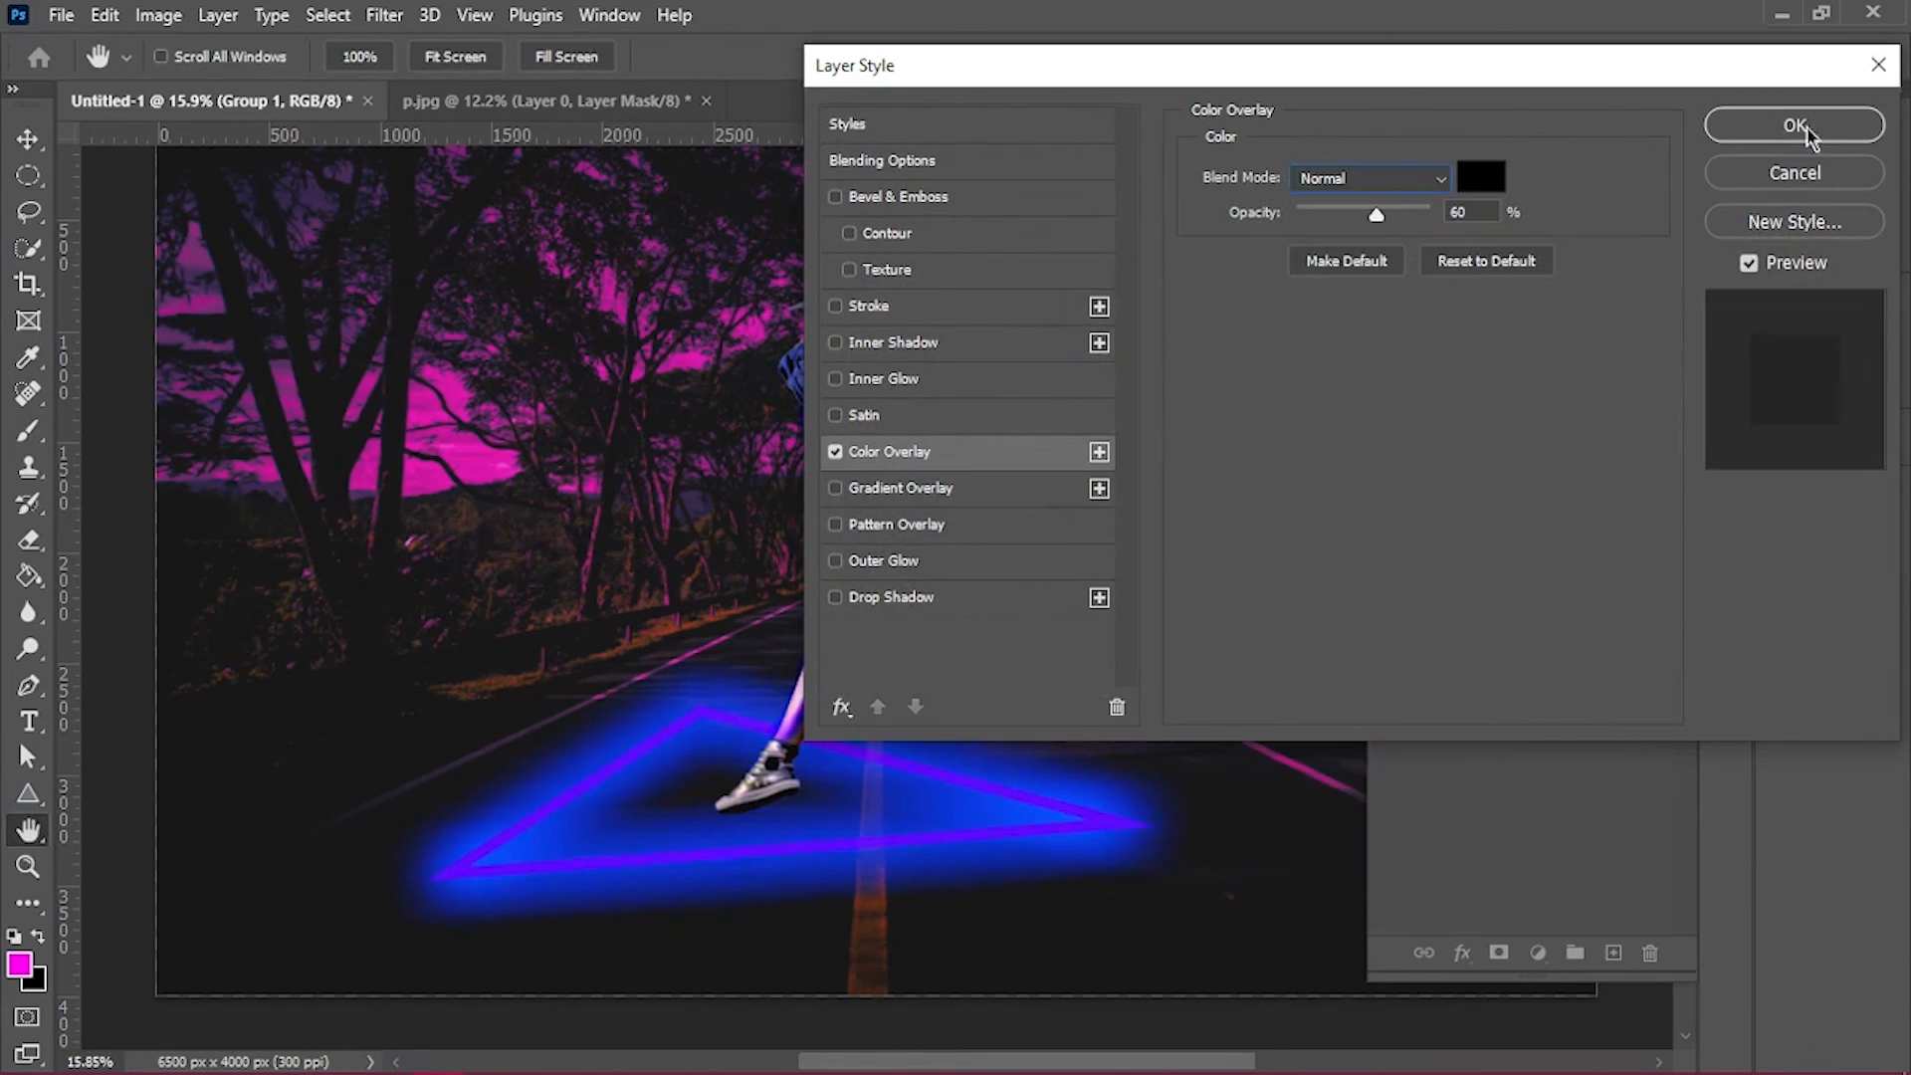
click(1794, 125)
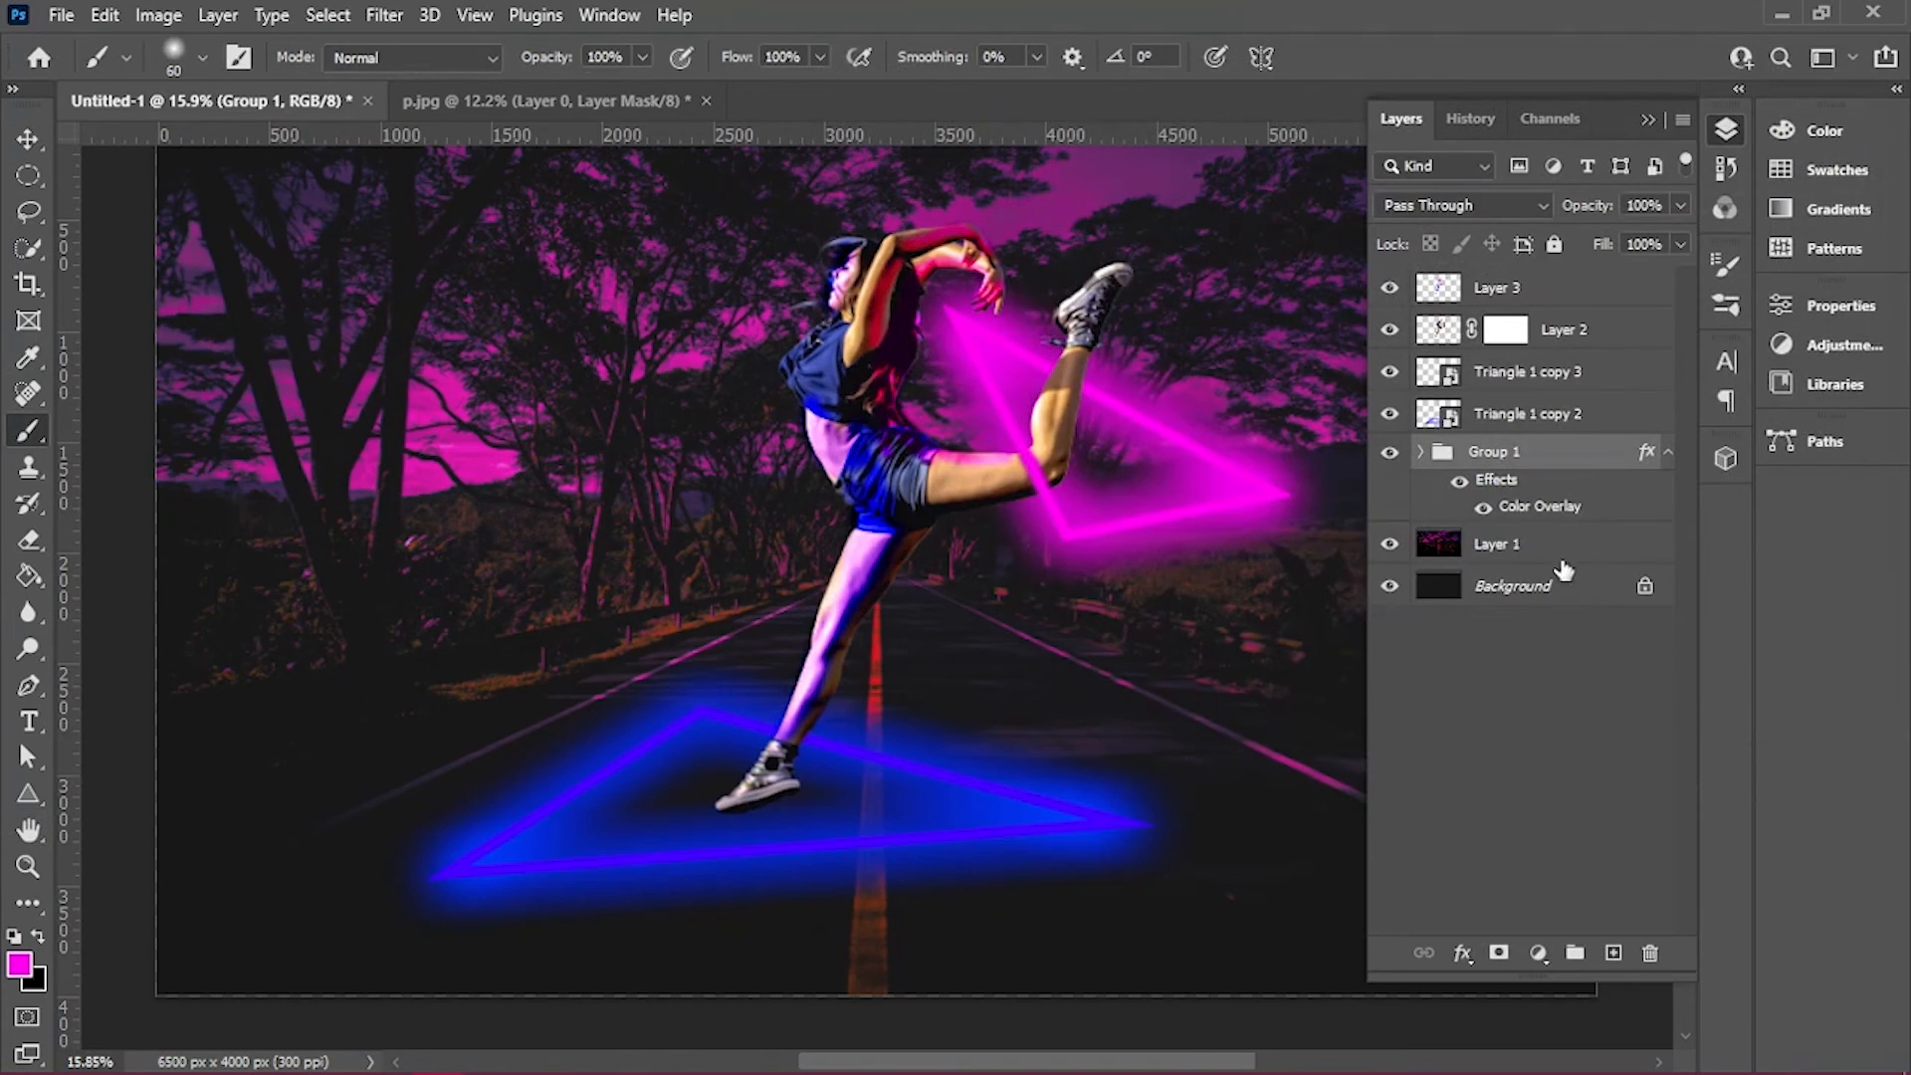
Flip Group 1 vertically and squash it into a flat shadow on the road just below the blue triangle
key(ctrl+t)
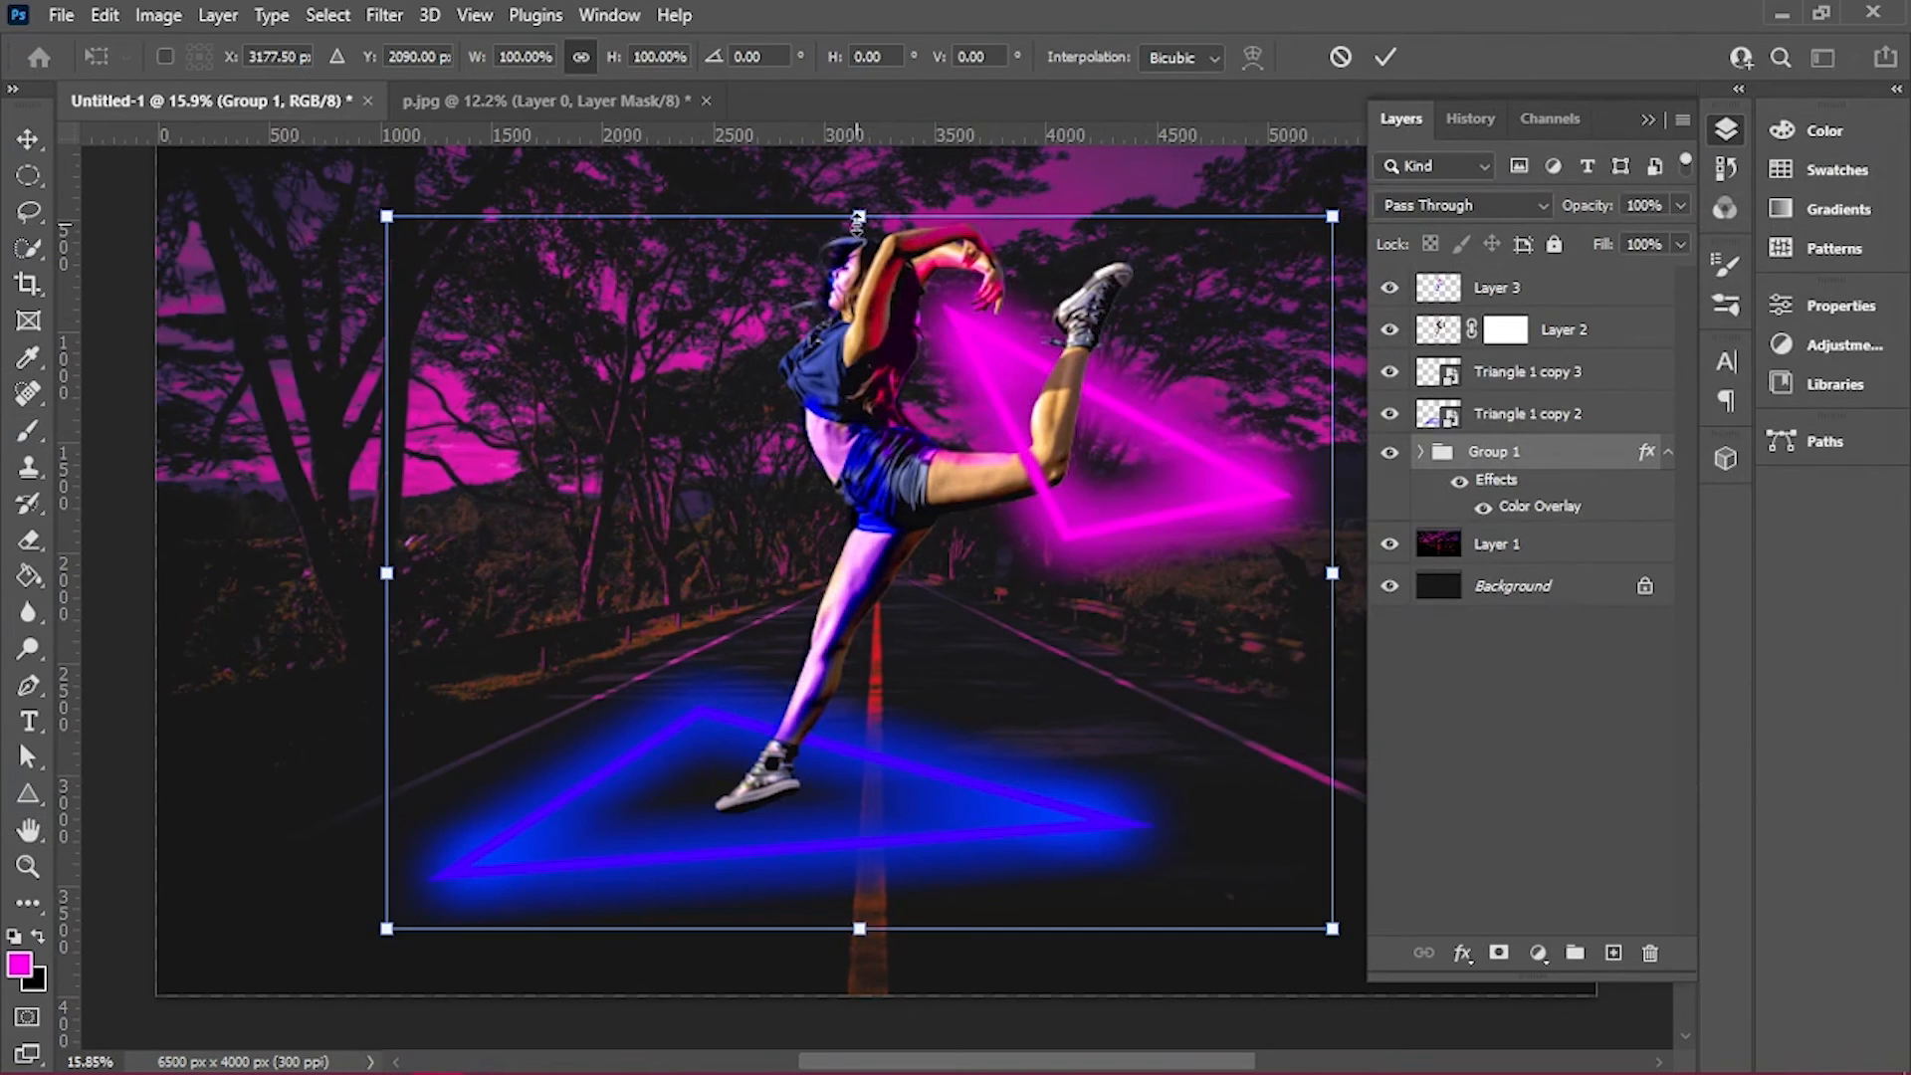
right_click(846, 332)
key(ctrl+minus)
key(ctrl+minus)
drag(868, 397, 895, 985)
mouse_move(883, 780)
mouse_down()
mouse_move(886, 735)
mouse_move(876, 751)
mouse_up()
click(1386, 57)
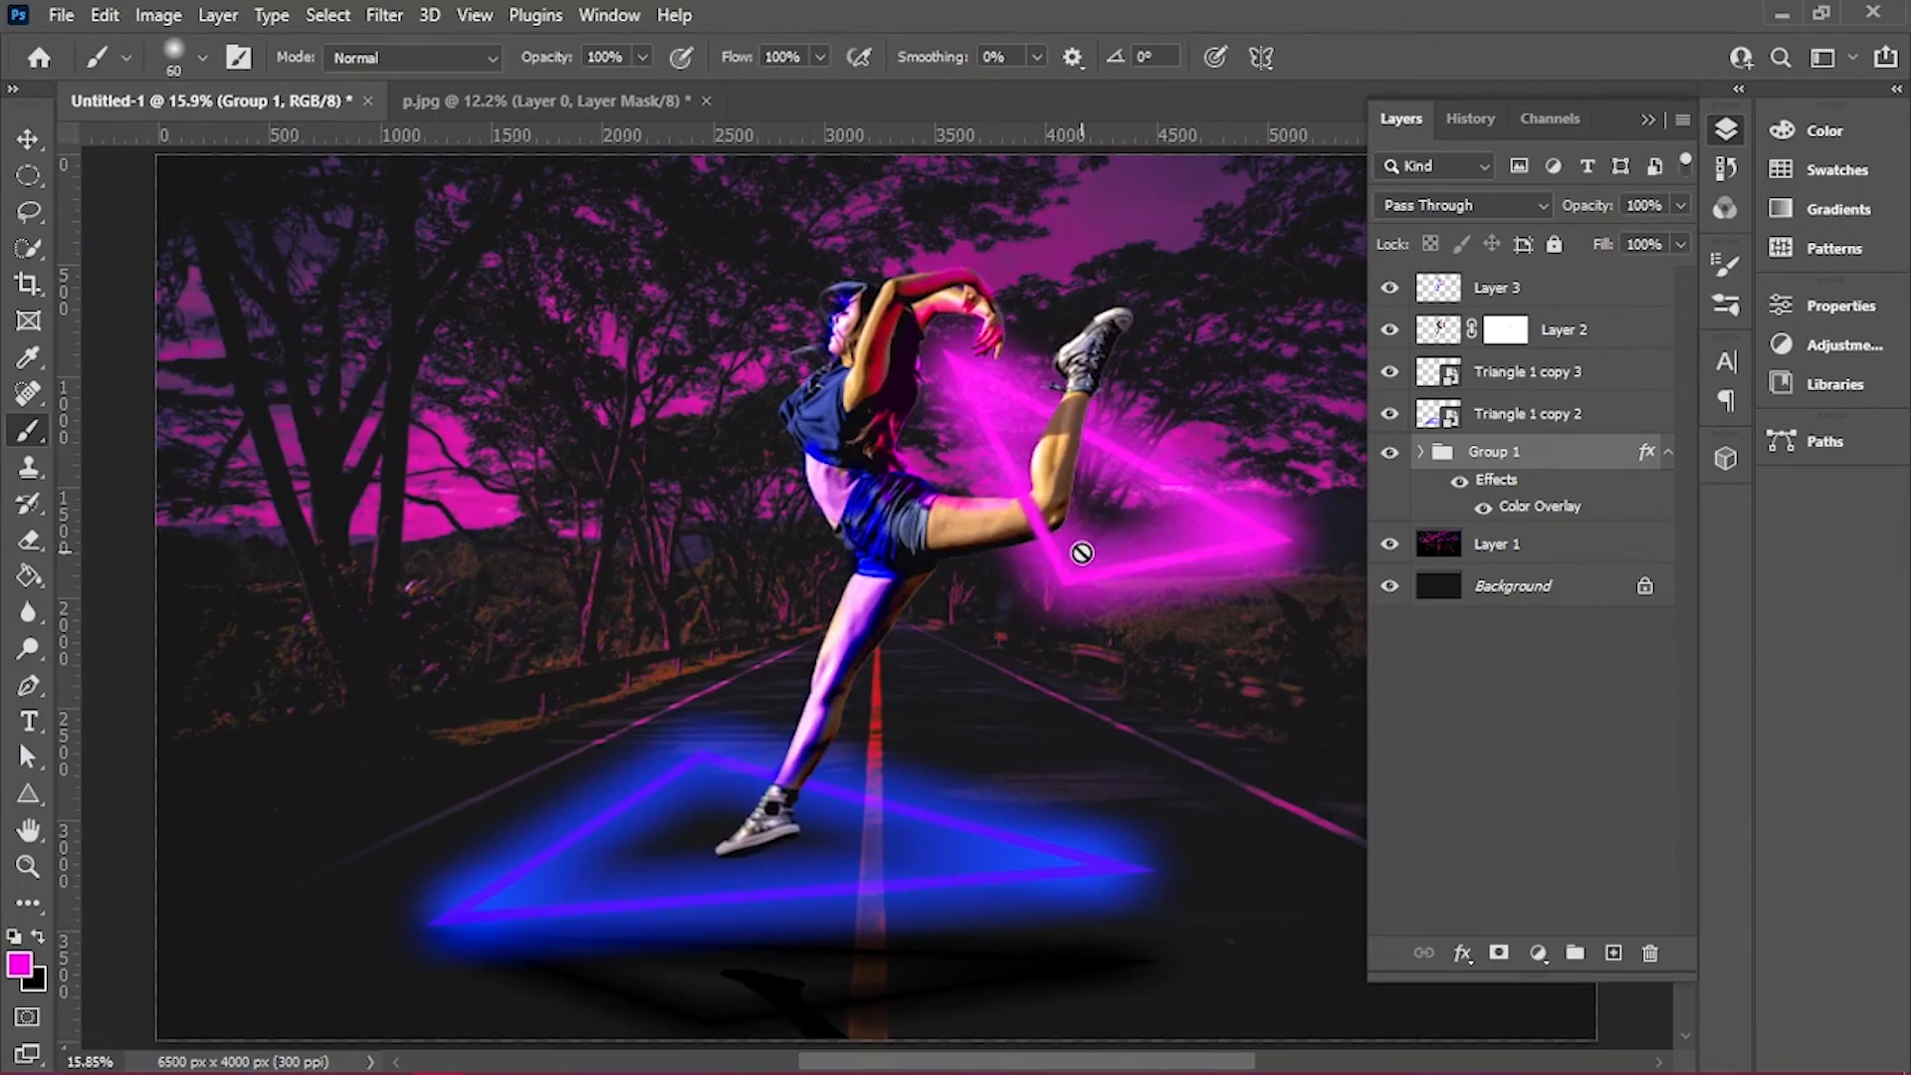
click(1647, 120)
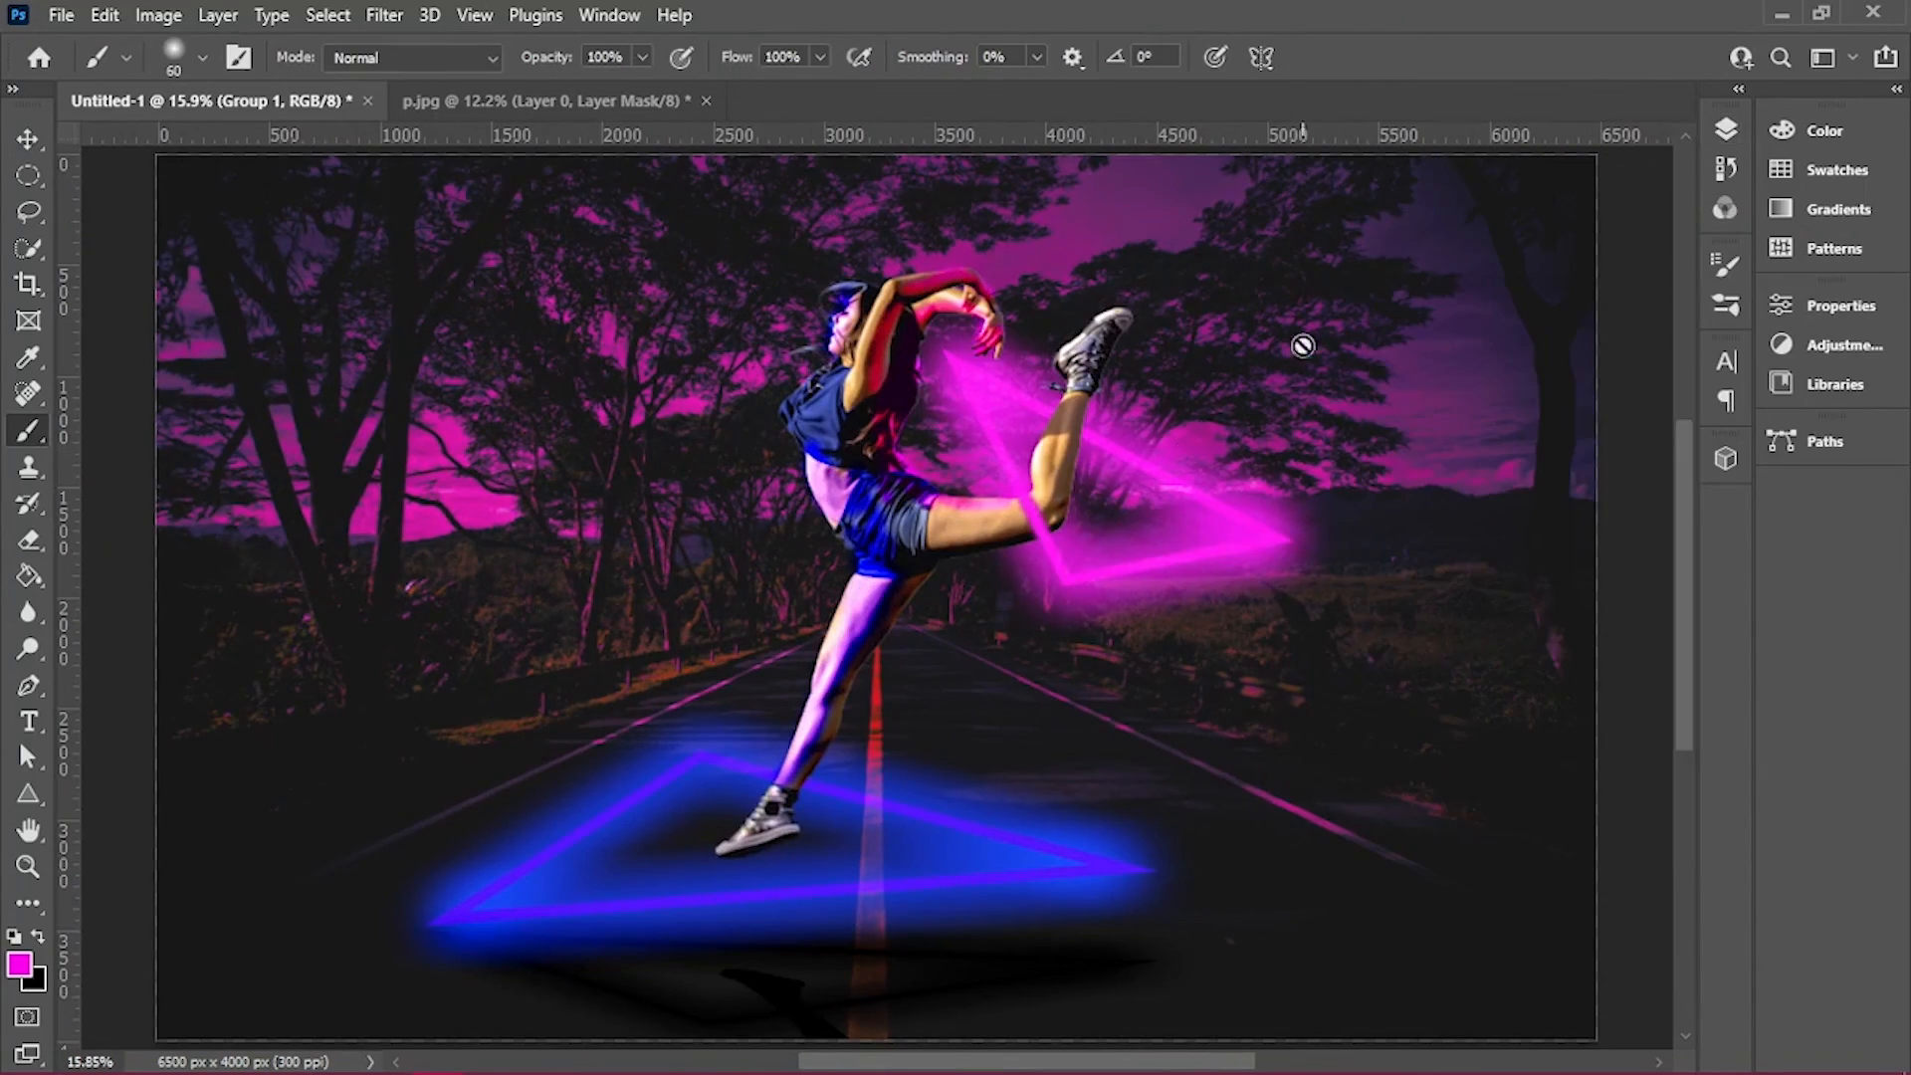